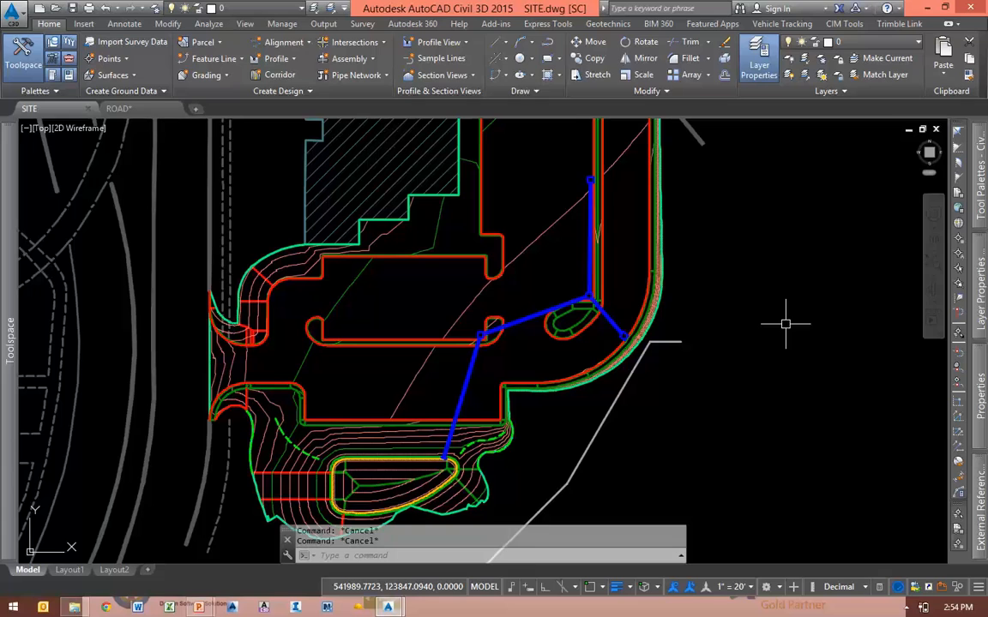
left_click(13, 16)
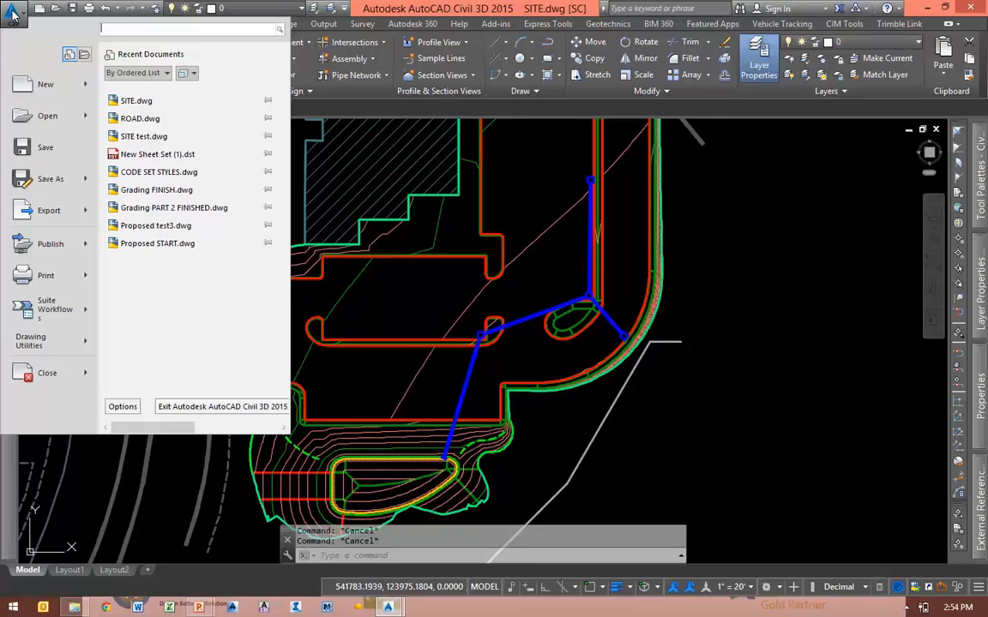
key("Escape")
Freeze the layers of the building hatch and of the storm profile's view grid, pipe network, surface line and labels
scroll(607, 344, "down", 5)
mouse_move(713, 368)
middle_mouse_down()
mouse_move(568, 366)
mouse_move(511, 394)
middle_mouse_up()
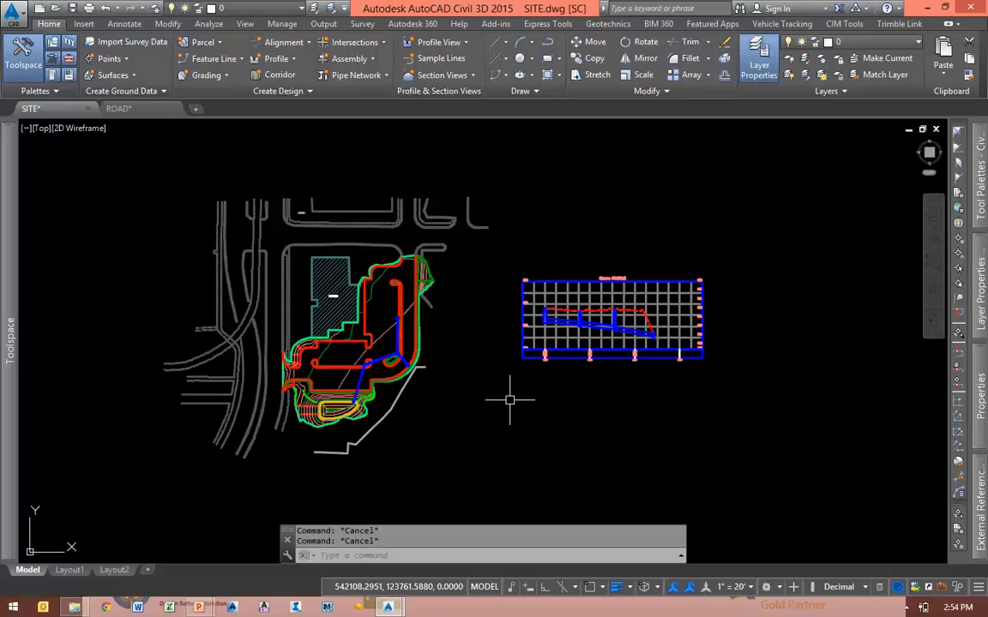
middle_click_drag(509, 326, 559, 322)
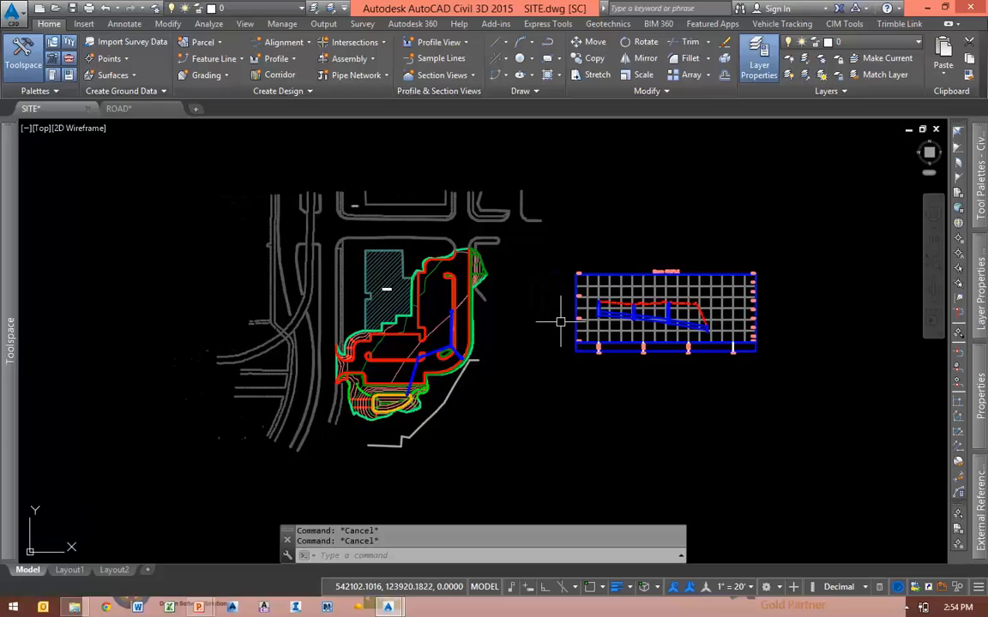
scroll(558, 296, "up", 4)
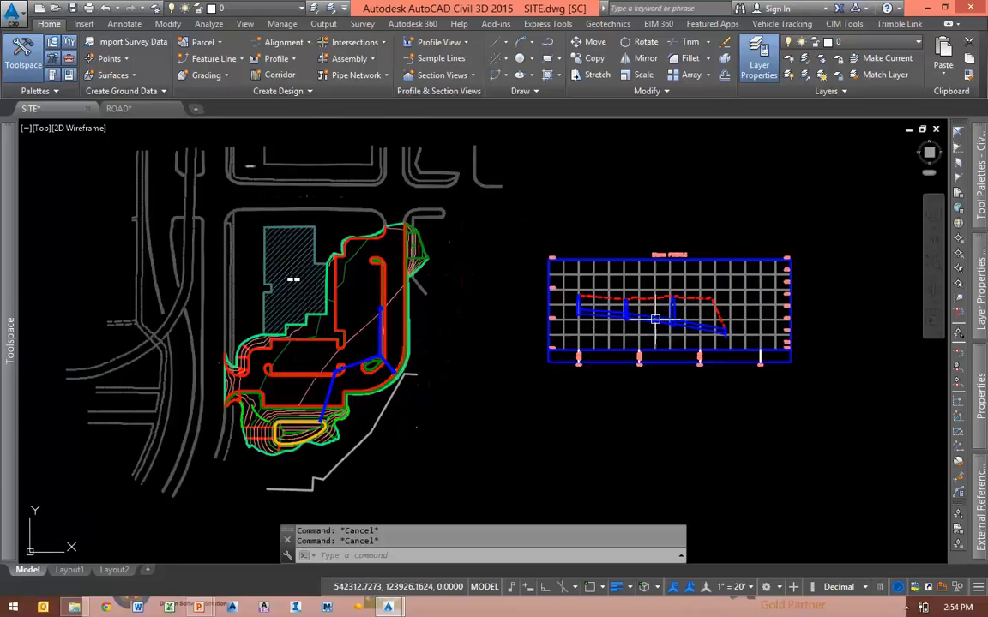
mouse_move(297, 310)
middle_mouse_down()
mouse_move(306, 345)
mouse_move(672, 346)
middle_mouse_up()
scroll(672, 346, "down", 2)
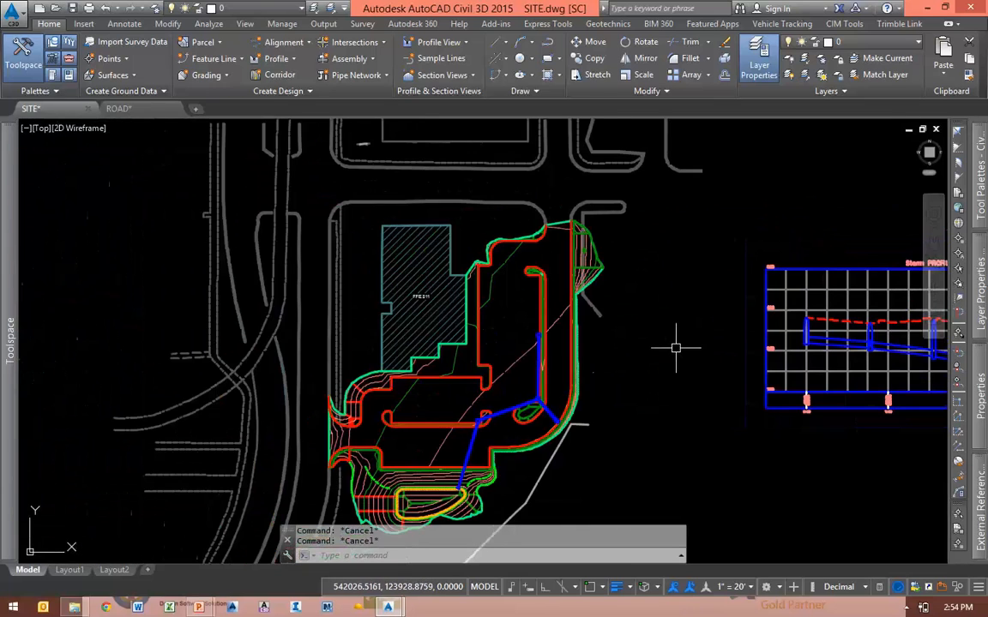
left_click(819, 60)
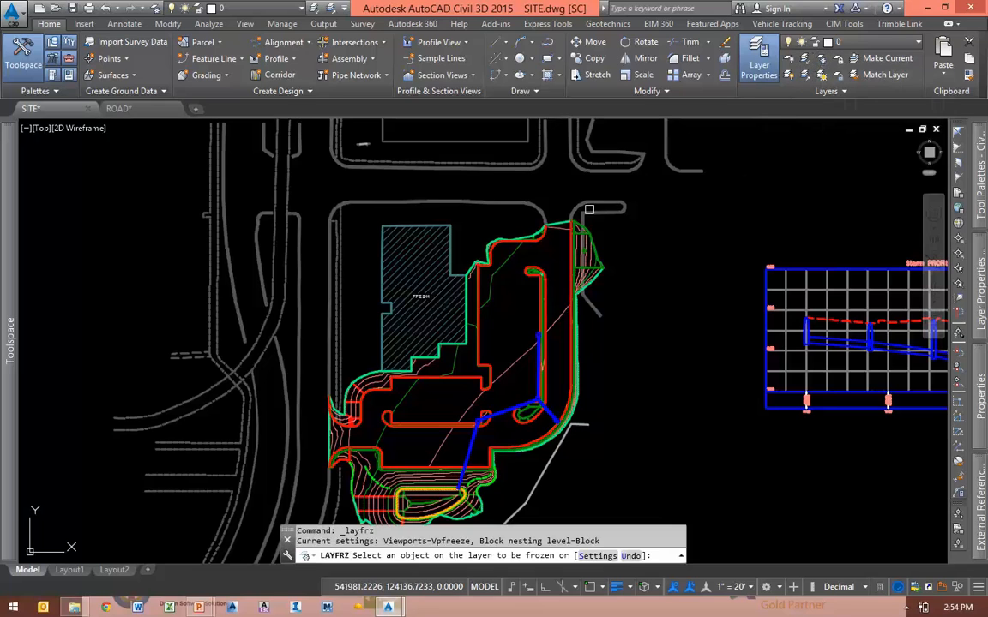
left_click(416, 266)
left_click(789, 289)
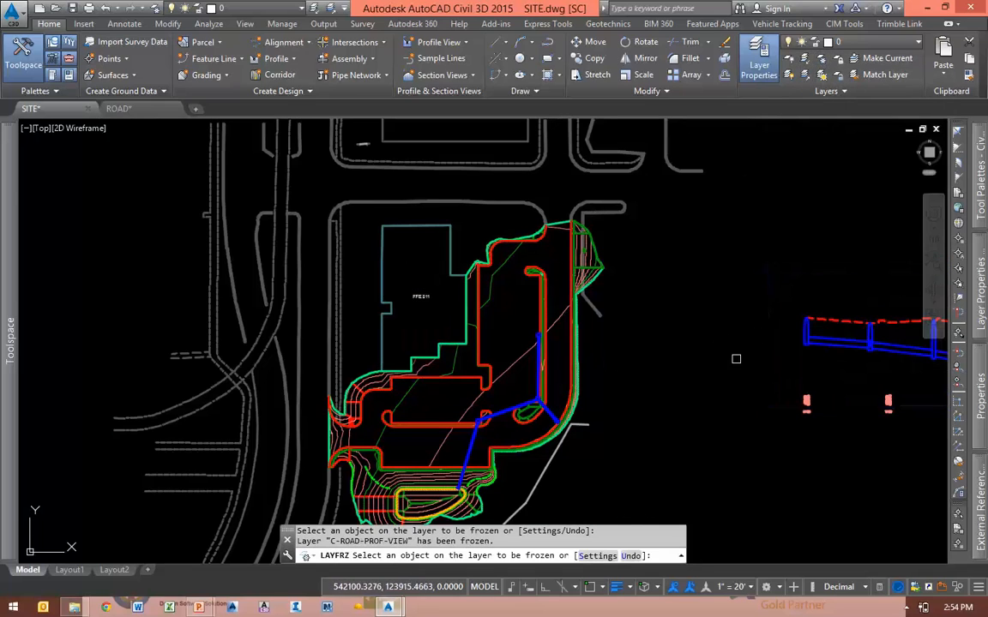
middle_click_drag(853, 347, 600, 322)
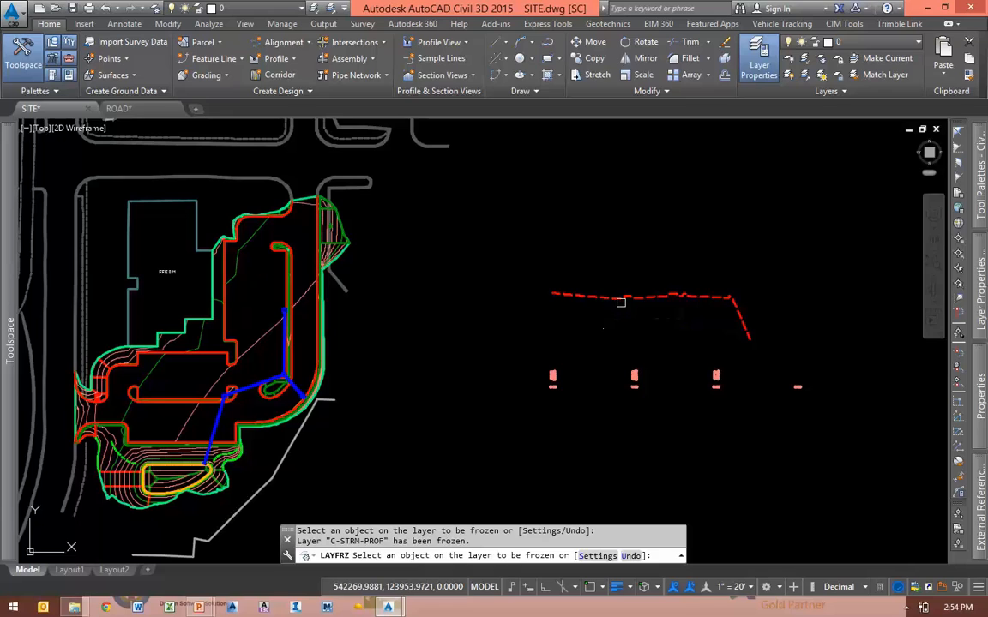
left_click(623, 296)
left_click(630, 358)
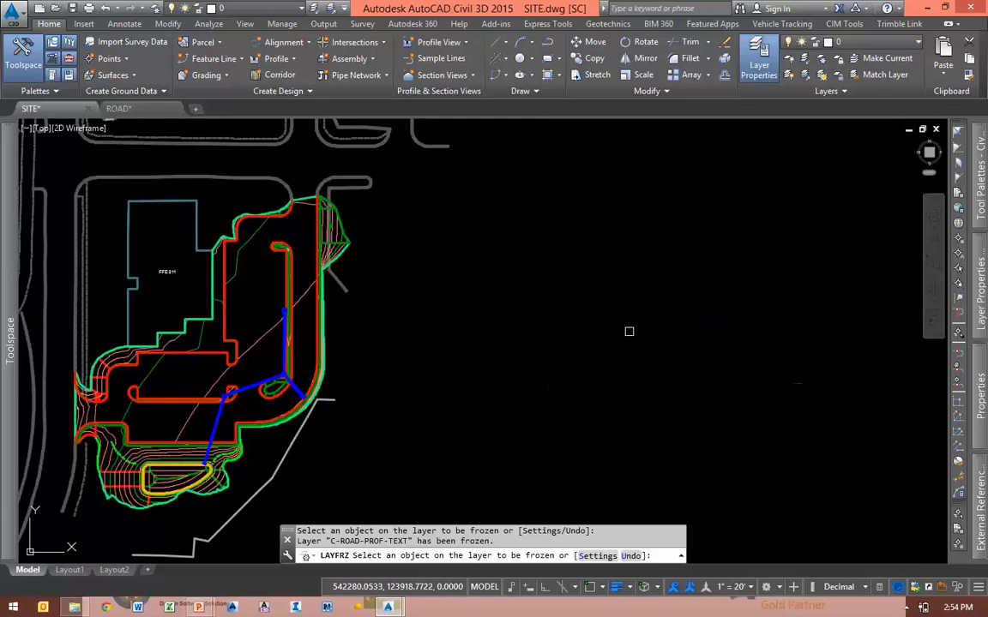
key("Return")
scroll(658, 326, "down", 3)
scroll(441, 313, "up", 2)
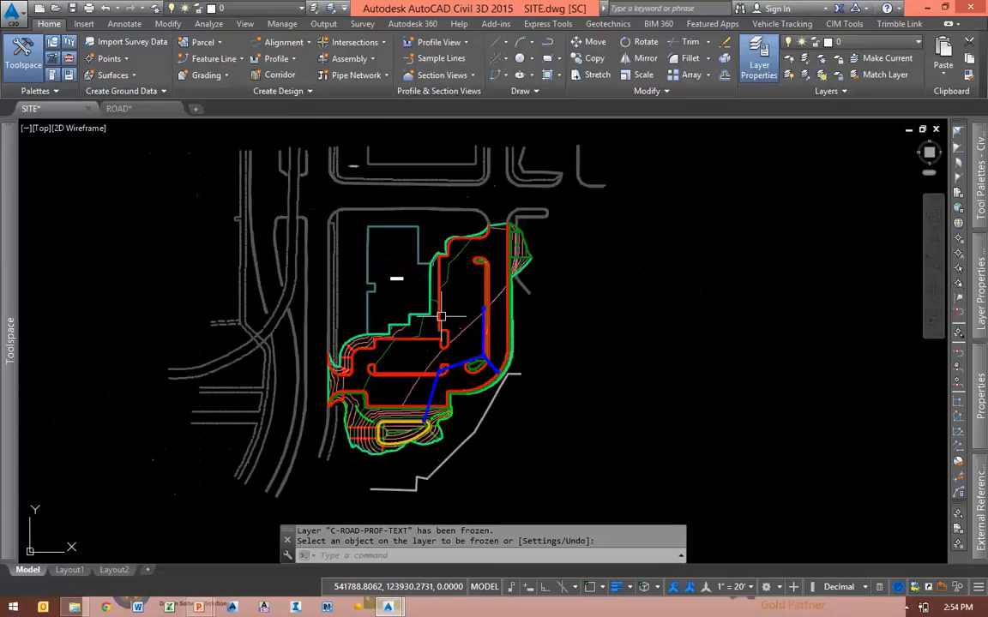
left_click(17, 19)
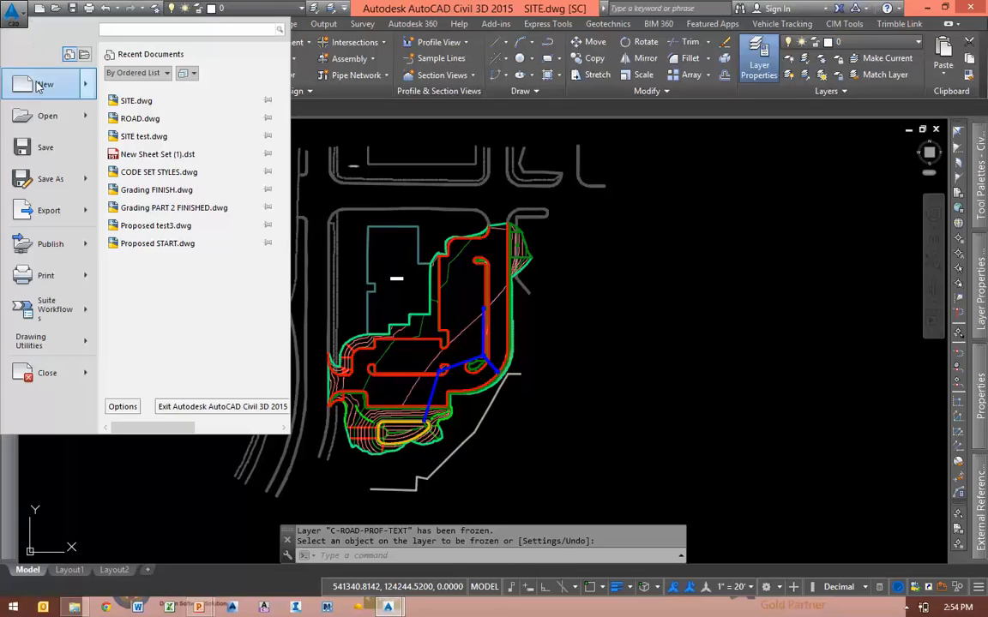
mouse_move(38, 223)
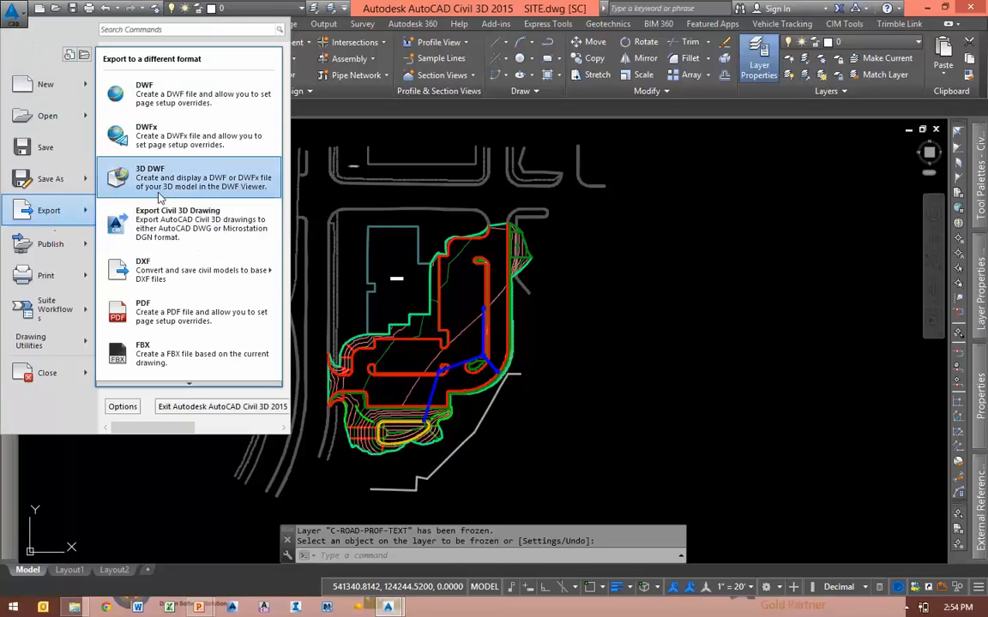
mouse_move(172, 272)
key("Escape")
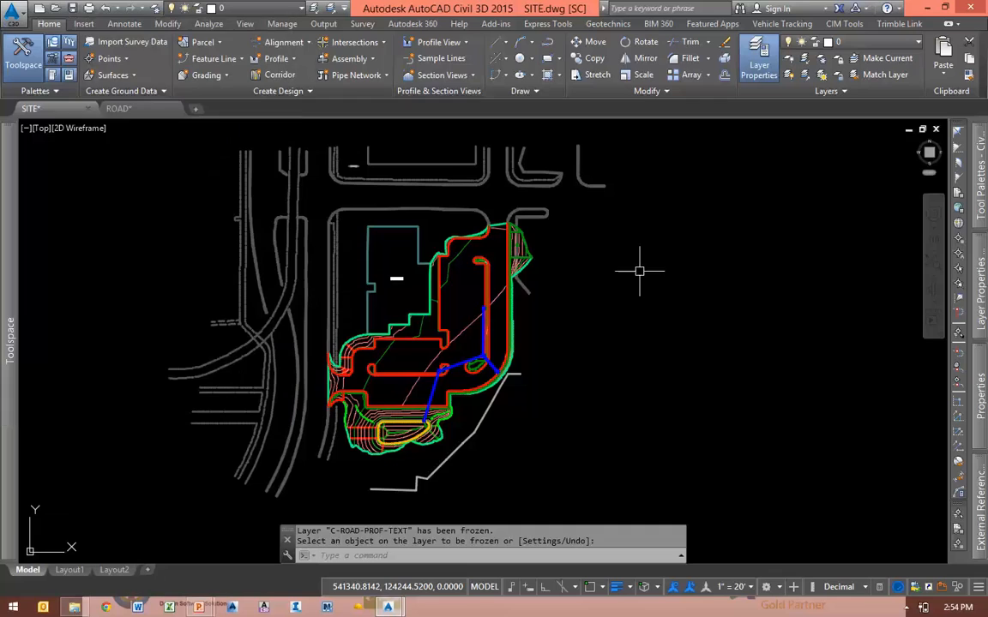
Detach the Existing Conditions external reference from the SITE drawing
key("Escape")
type("xr")
key("Return")
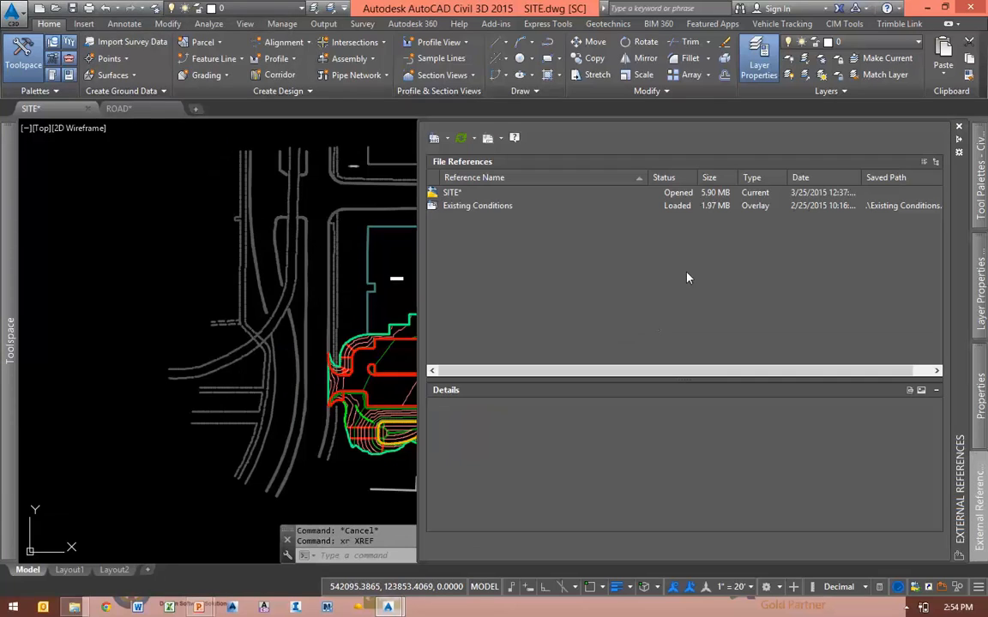
left_click(474, 206)
right_click(473, 205)
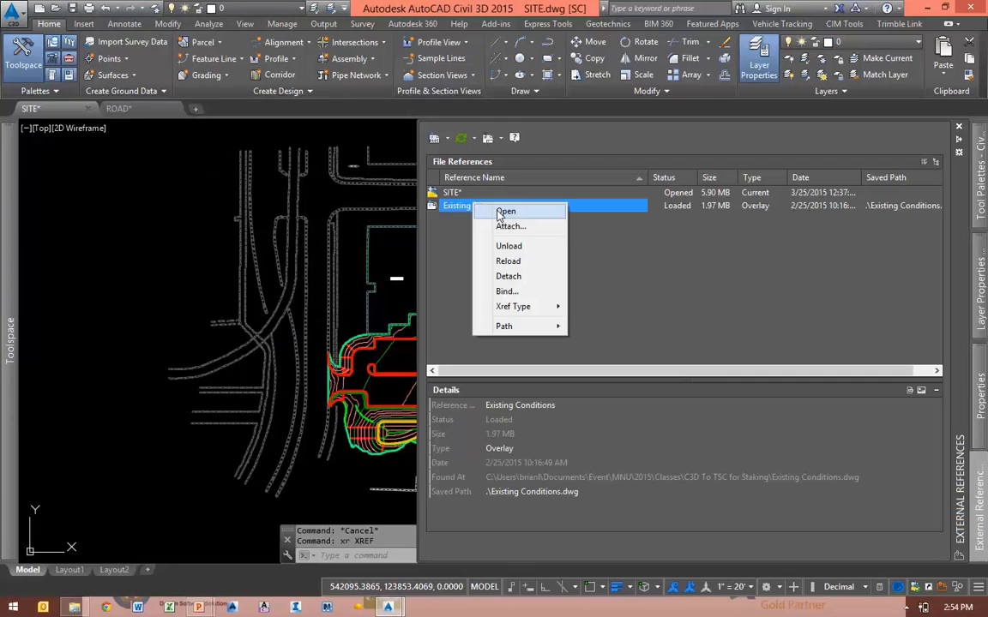
left_click(514, 276)
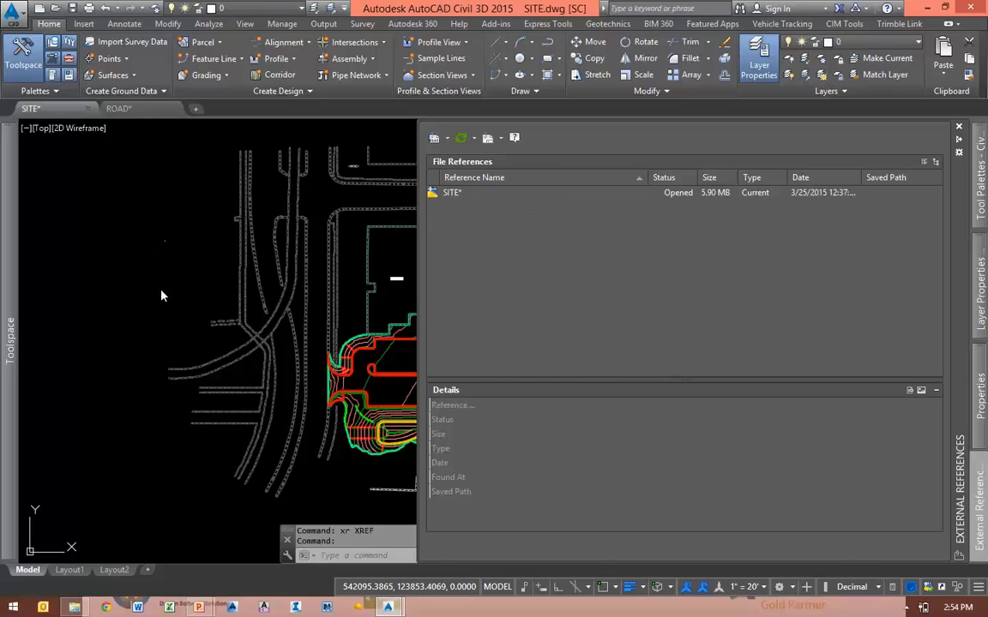
key("Escape")
key("Escape")
middle_click_drag(296, 317, 197, 259)
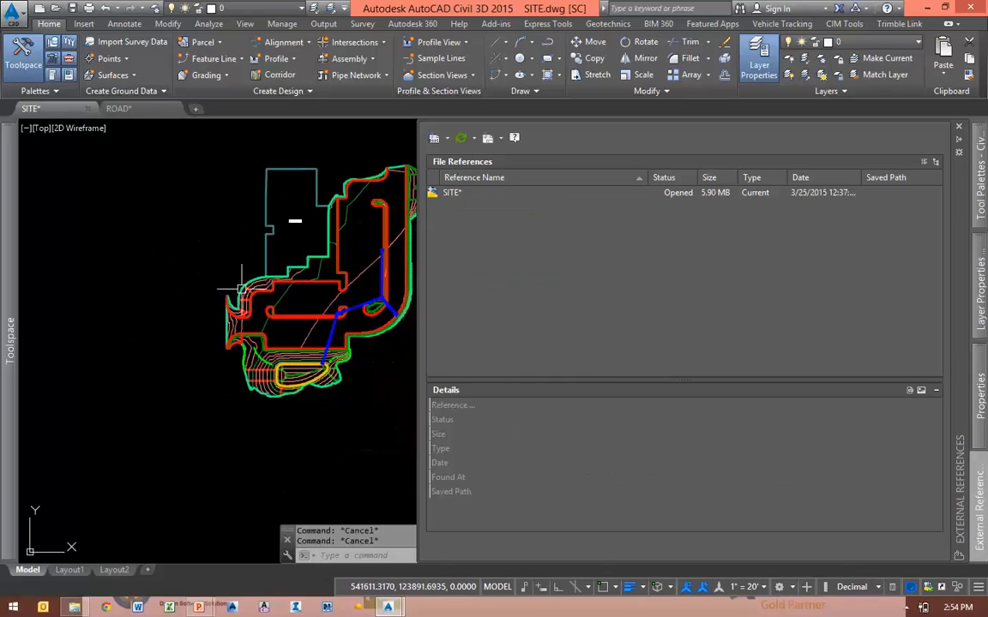
Export the site drawing to 2013 DXF format, overwriting ACAD-SITE.dxf in the Site Exports from C3D folder
left_click(11, 18)
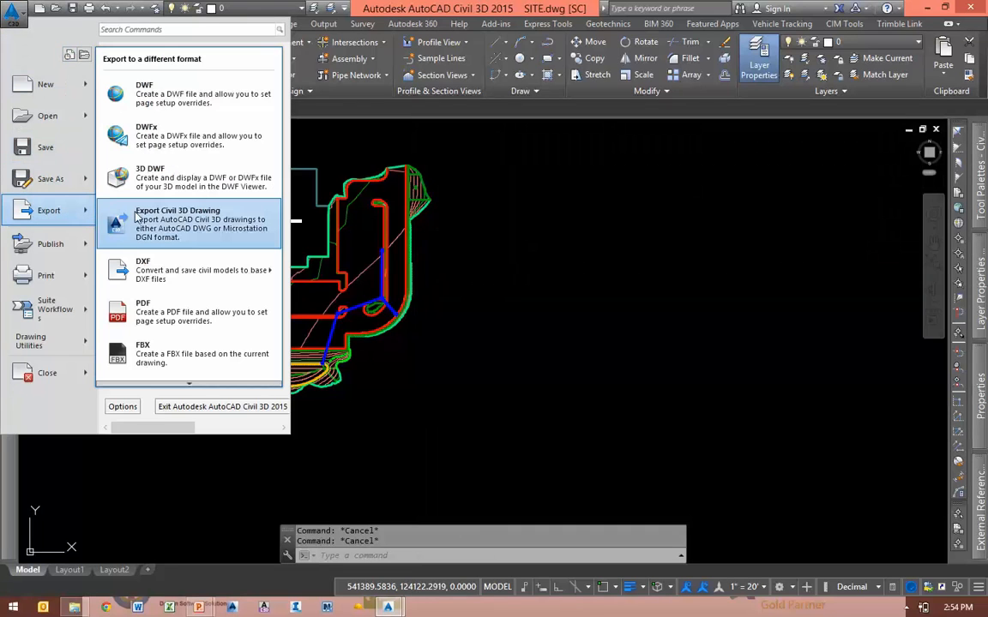
mouse_move(193, 260)
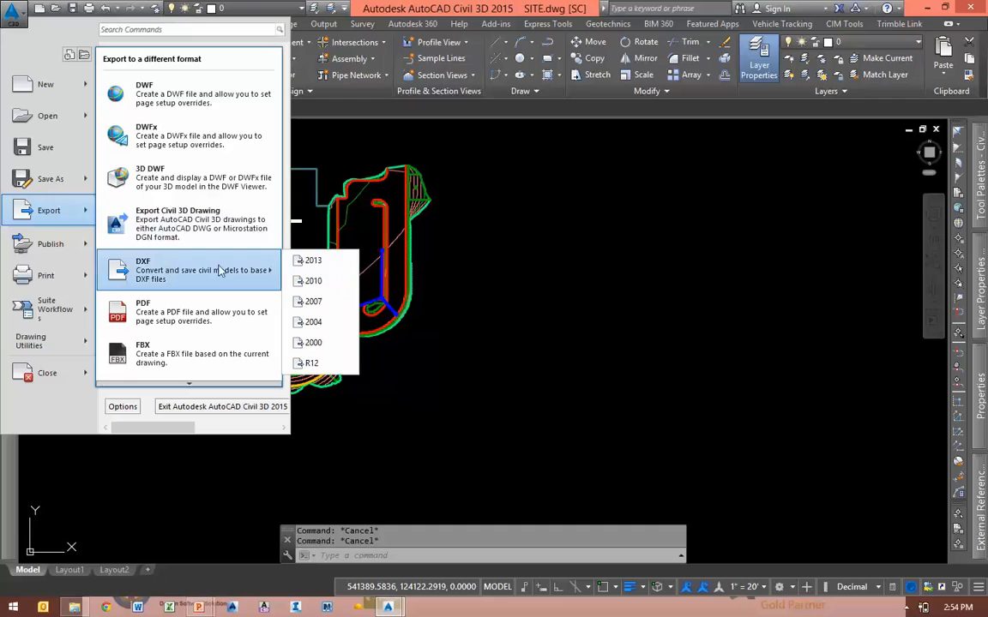
left_click(309, 259)
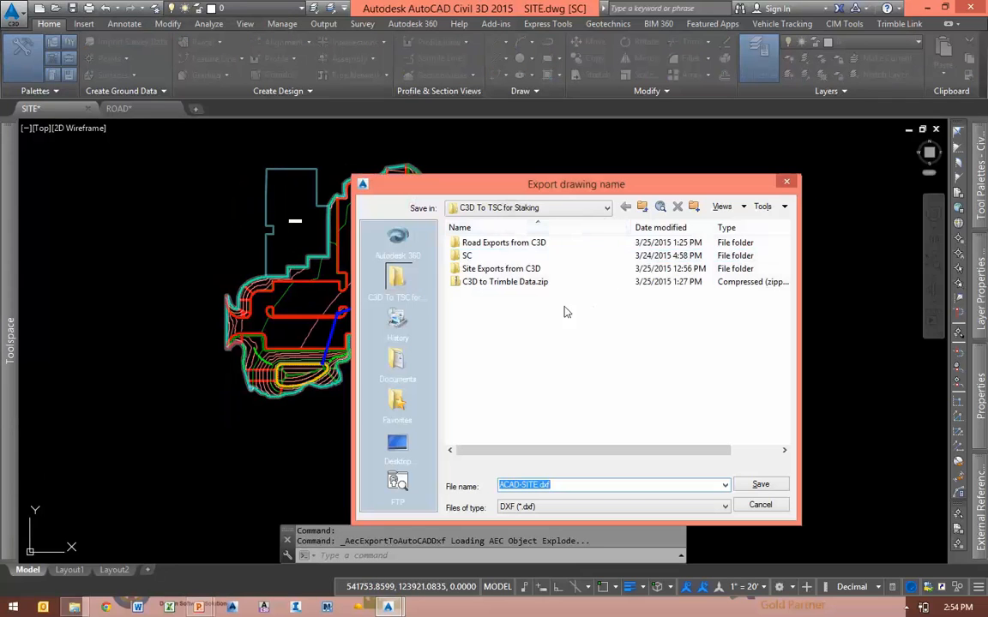
left_click_drag(545, 194, 465, 131)
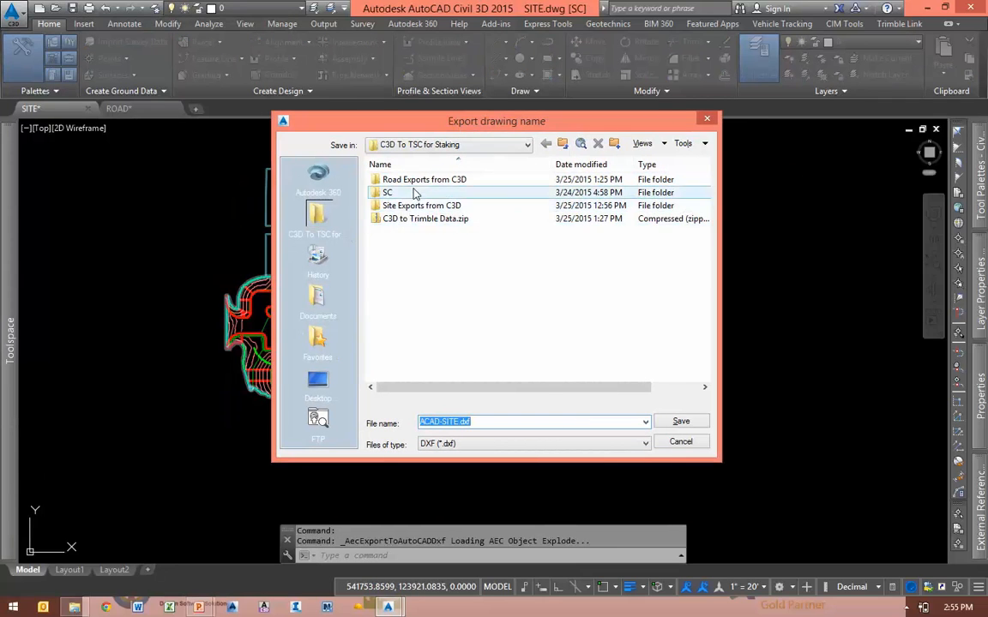
double_click(404, 211)
double_click(410, 180)
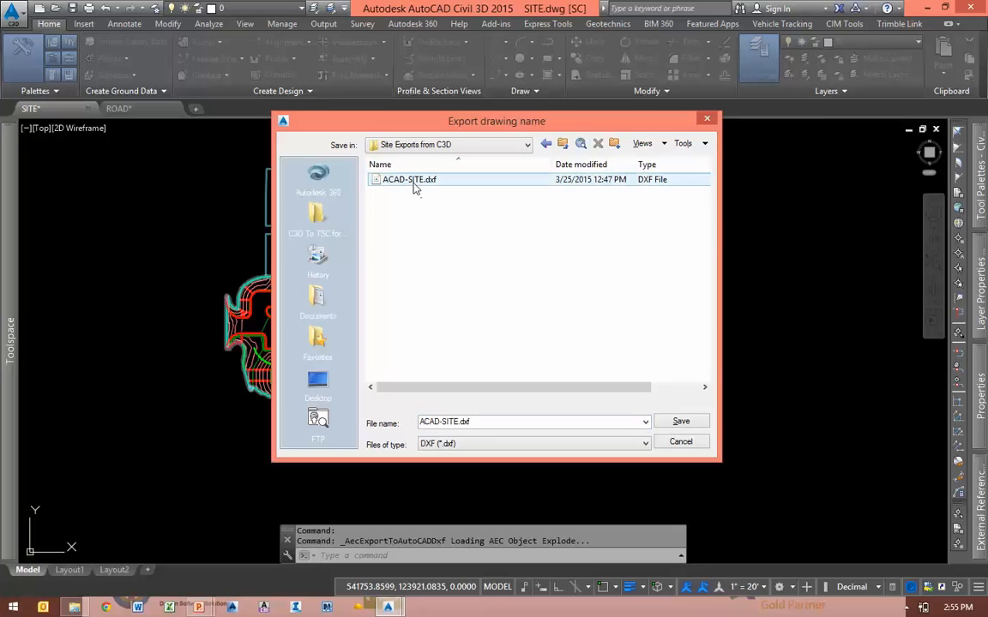
key("Return")
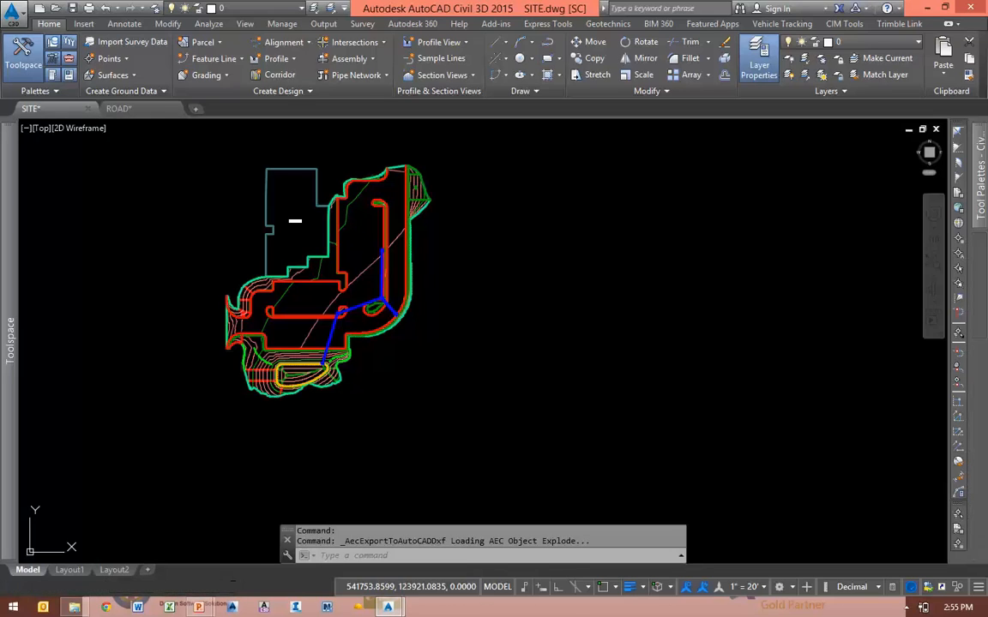
Open the exported ACAD-SITE.dxf file from the Site Exports from C3D folder
middle_click_drag(193, 270, 231, 307)
left_click(54, 10)
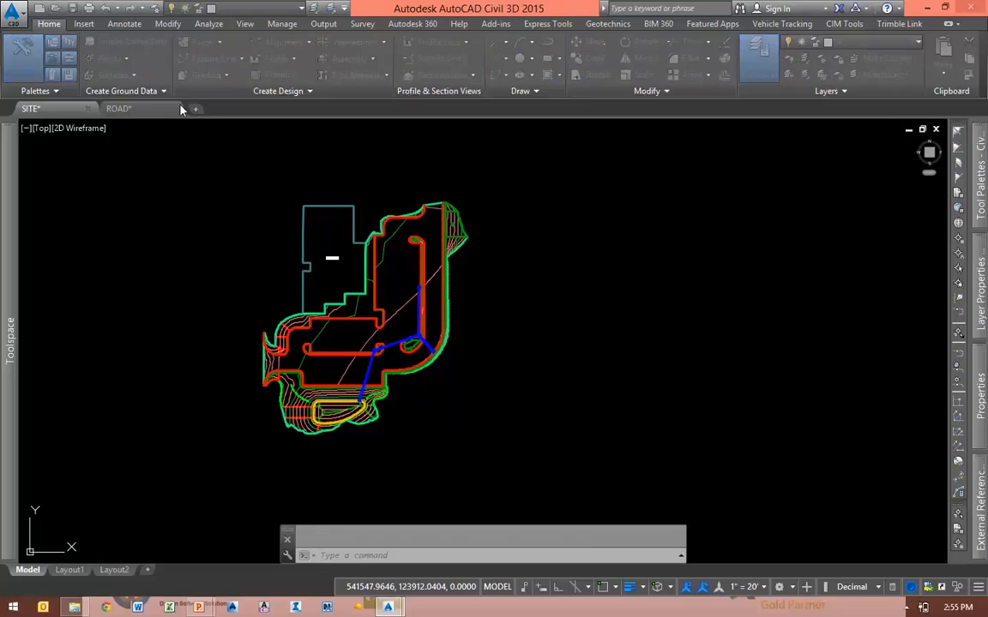
left_click(542, 491)
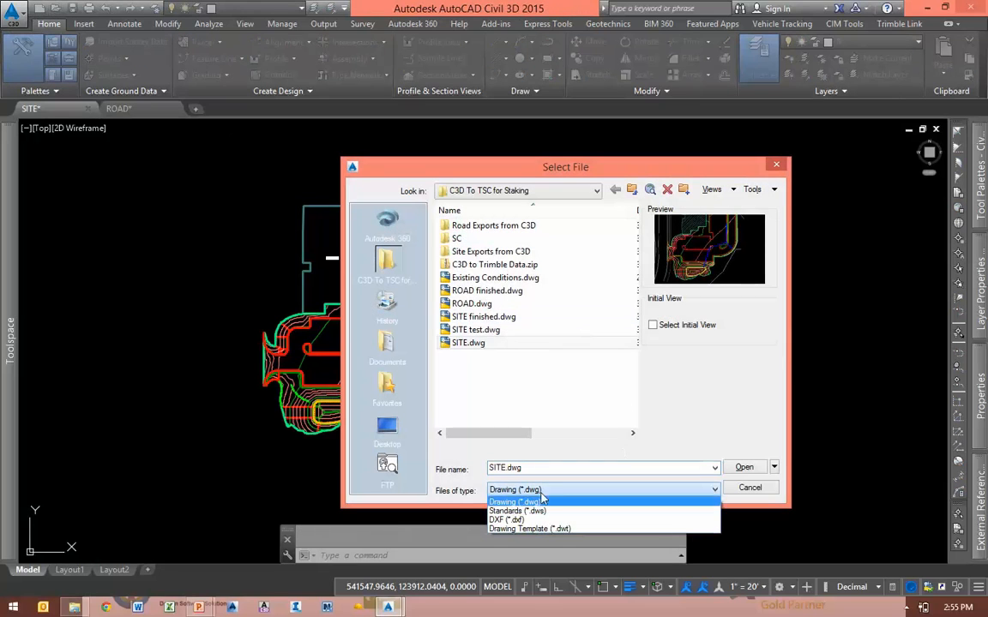
left_click(503, 519)
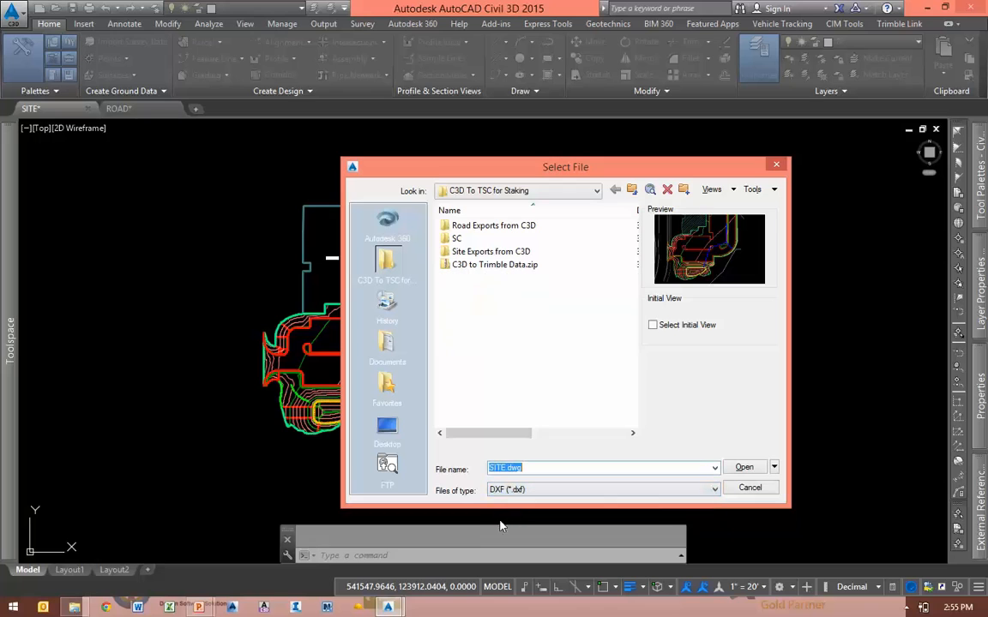
double_click(463, 251)
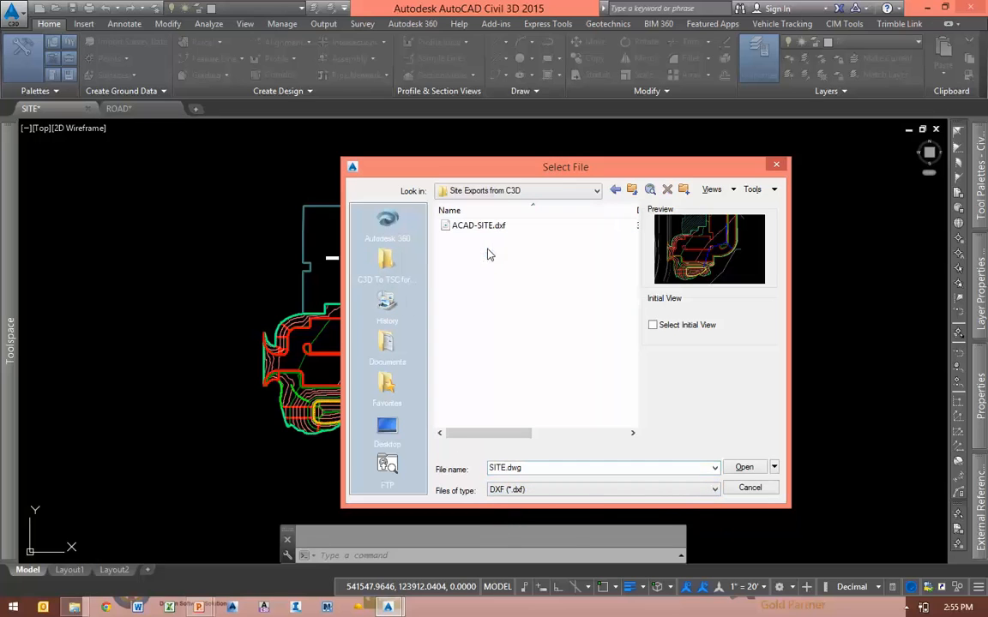
double_click(489, 226)
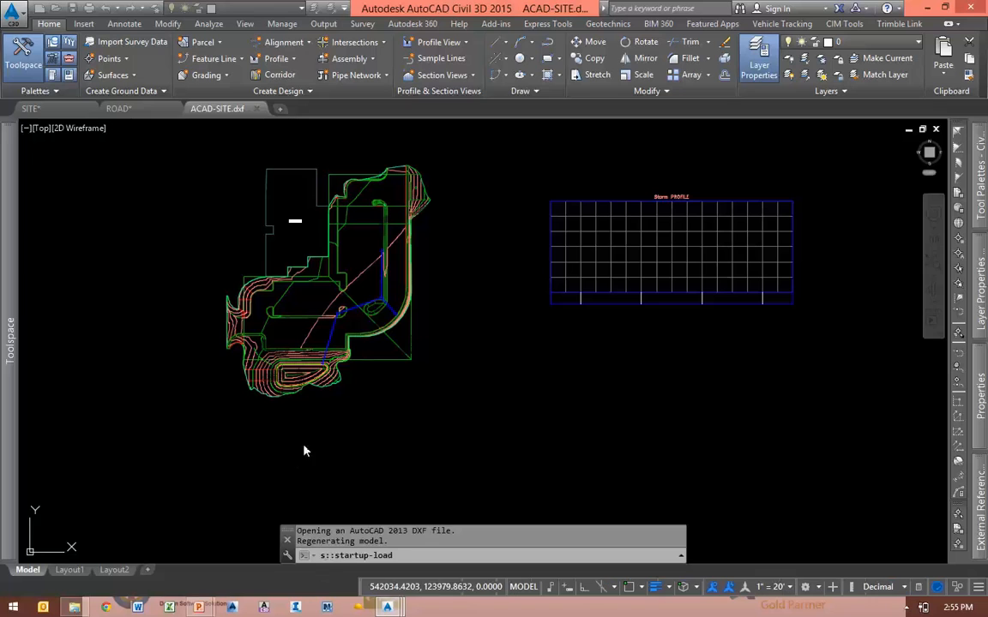
Examine the exported contours, curb lines and feature lines in the DXF file, and return to the SITE drawing
scroll(405, 341, "up", 5)
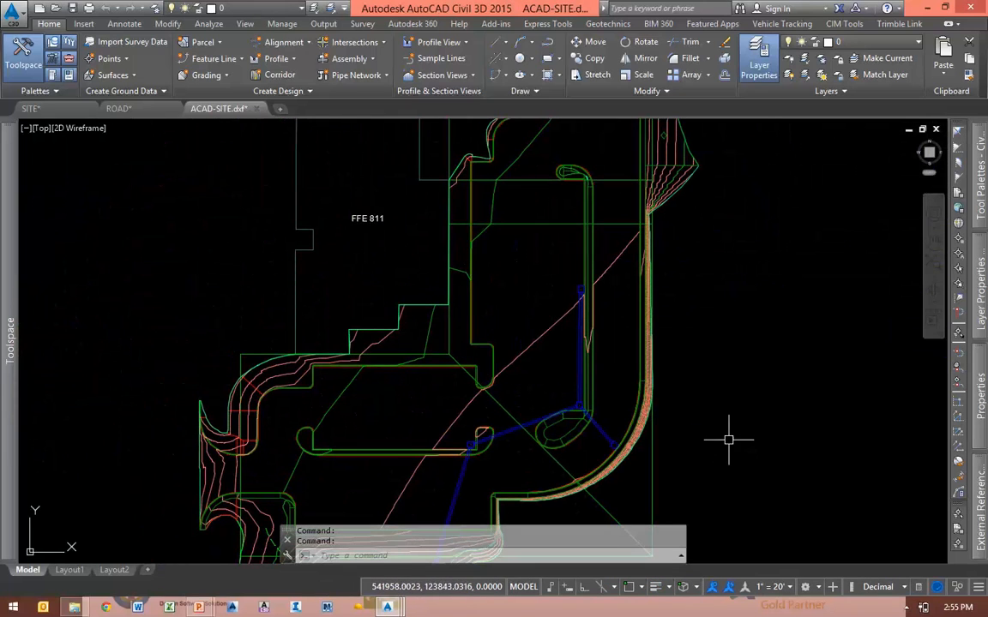
scroll(729, 455, "down", 5)
mouse_move(776, 467)
middle_mouse_down()
mouse_move(669, 356)
mouse_move(661, 397)
mouse_move(633, 404)
mouse_move(697, 408)
middle_mouse_up()
scroll(497, 339, "up", 5)
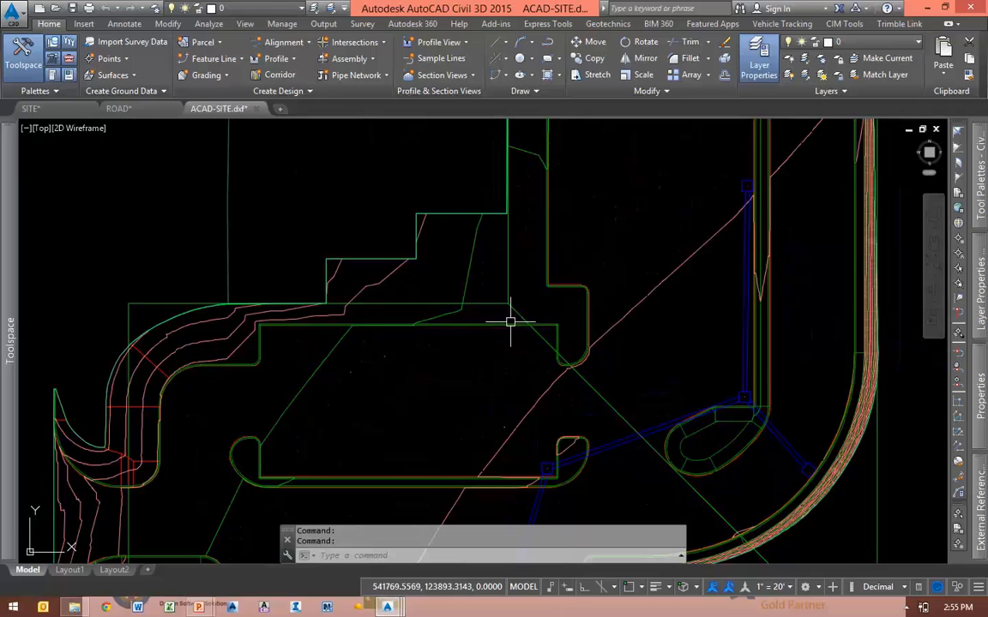
scroll(533, 327, "up", 3)
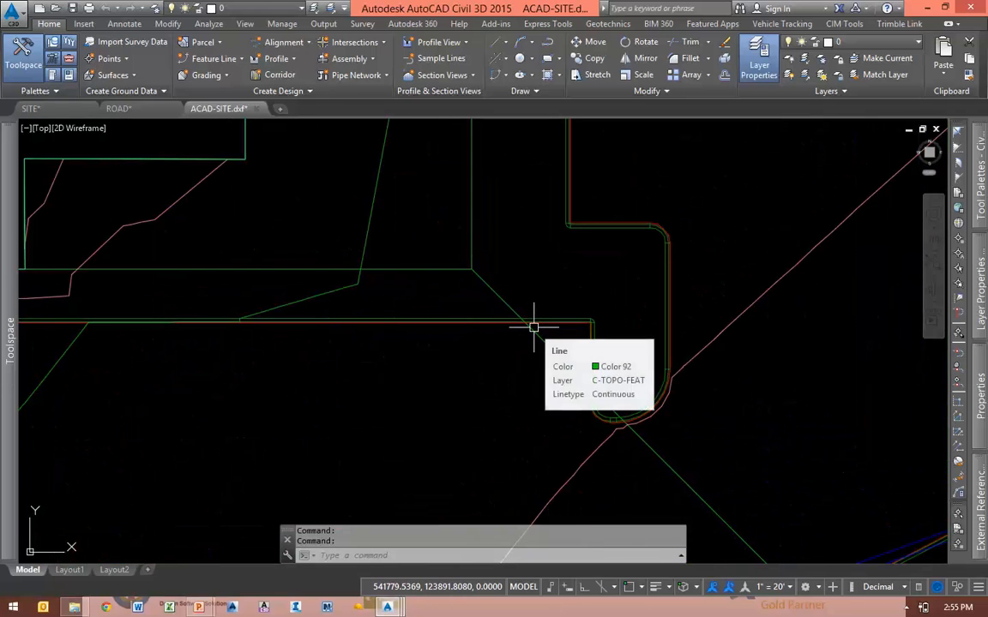
middle_click_drag(468, 368, 629, 347)
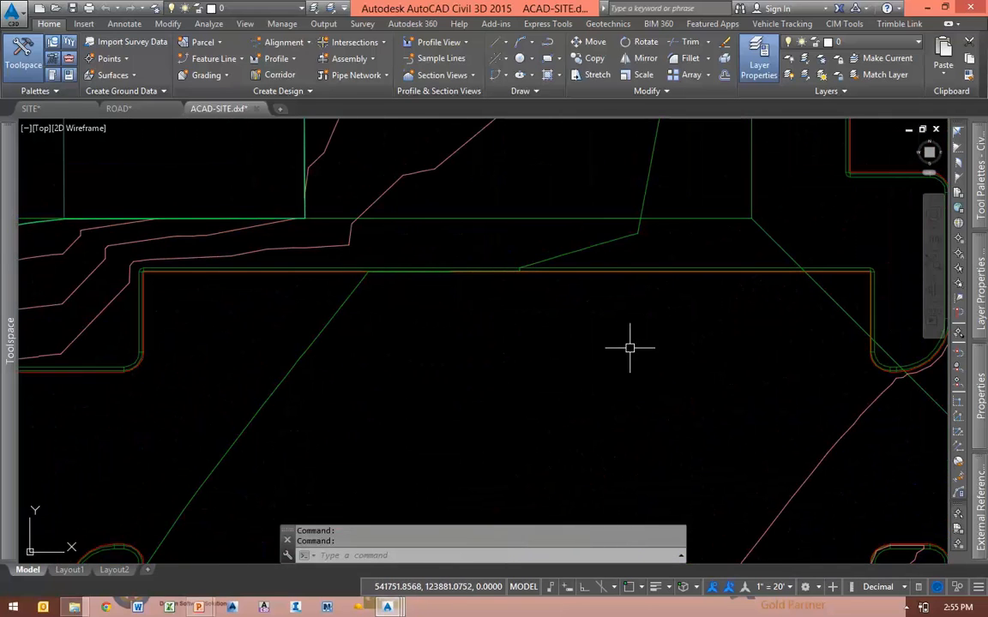
middle_click_drag(218, 322, 345, 328)
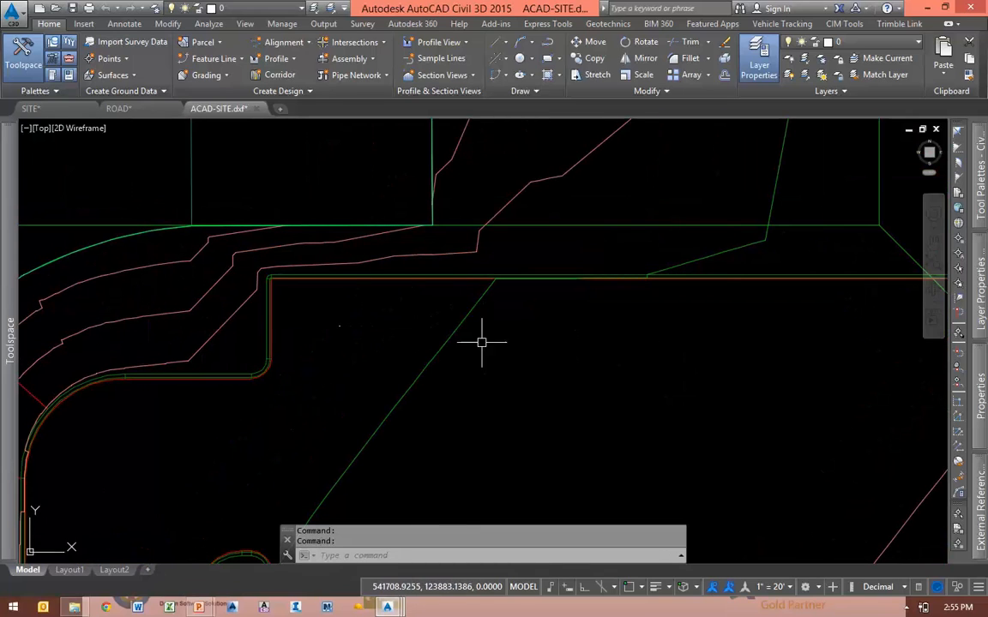
middle_click_drag(549, 386, 455, 332)
scroll(455, 332, "down", 3)
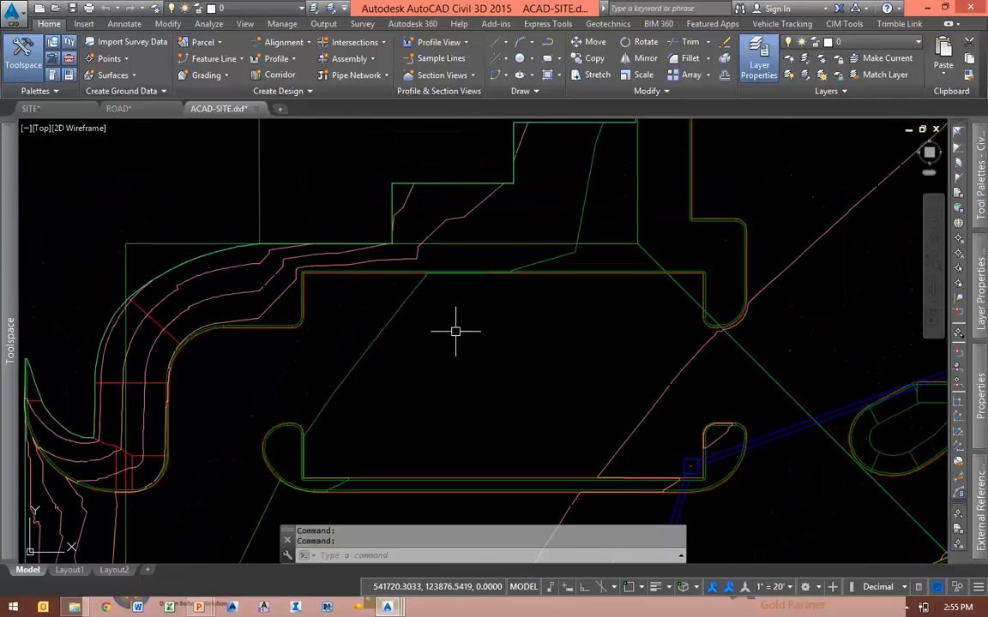
left_click(56, 109)
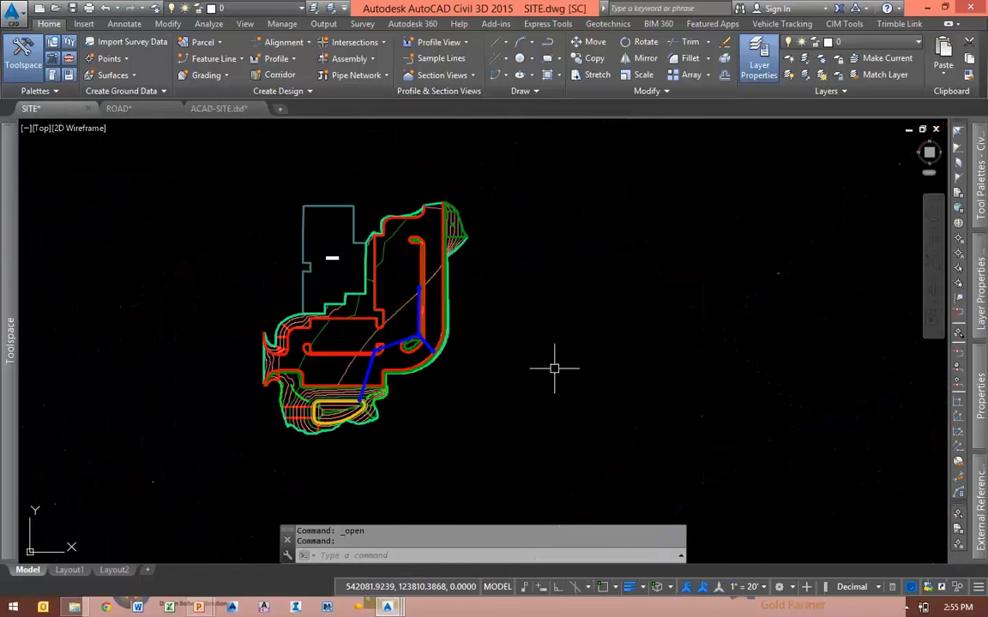
Examine the curb lines at the upper-left corner of the parking area in the SITE drawing
scroll(330, 340, "up", 6)
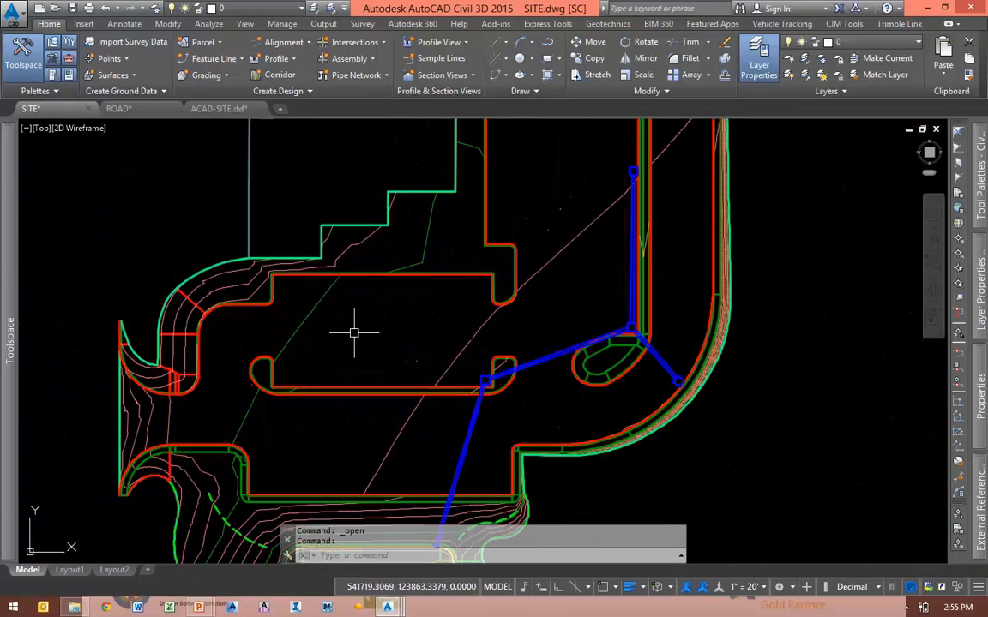
middle_click_drag(353, 335, 438, 336)
scroll(393, 280, "up", 6)
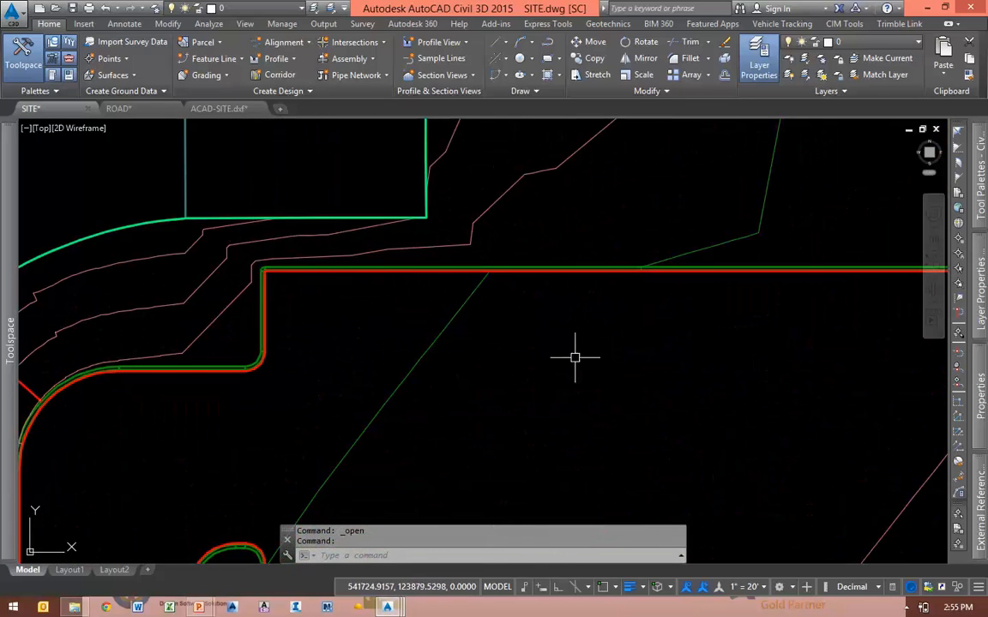
mouse_move(696, 353)
middle_mouse_down()
mouse_move(622, 344)
mouse_move(341, 363)
mouse_move(721, 393)
middle_mouse_up()
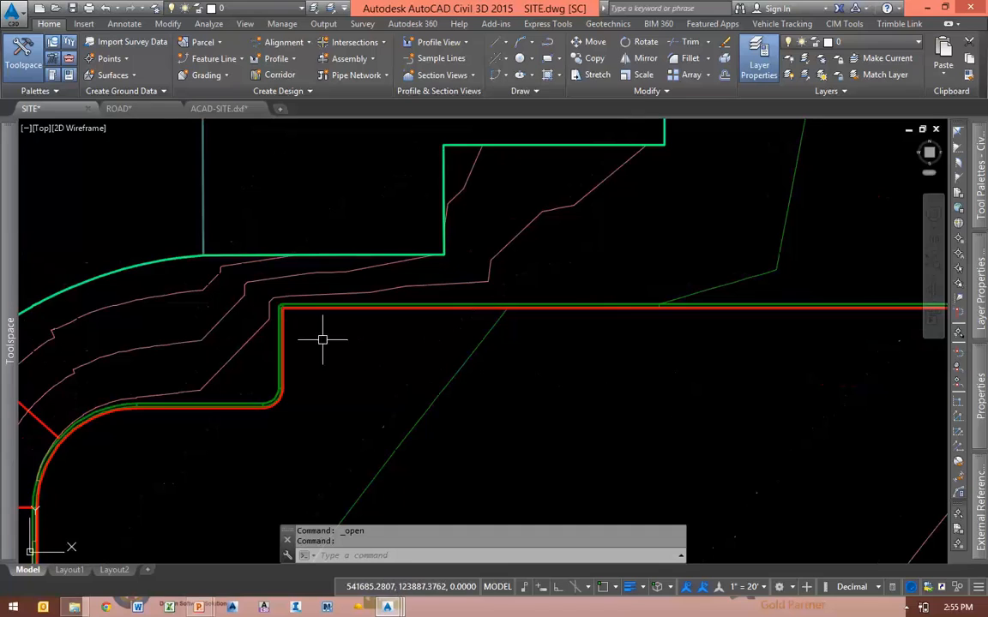
scroll(317, 339, "up", 2)
scroll(317, 338, "up", 1)
middle_click_drag(320, 335, 448, 375)
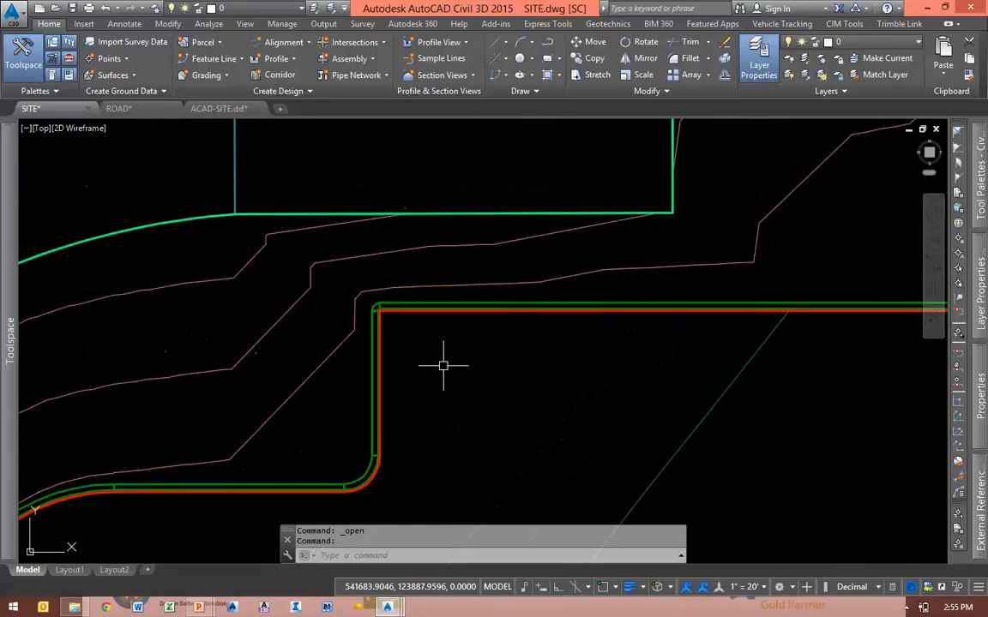
scroll(412, 320, "up", 5)
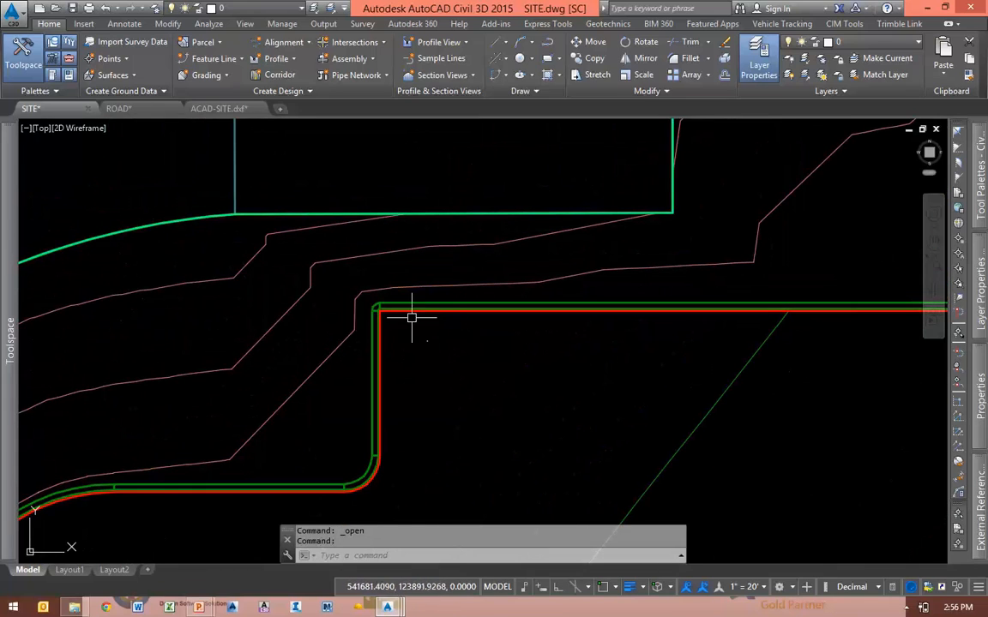
mouse_move(444, 349)
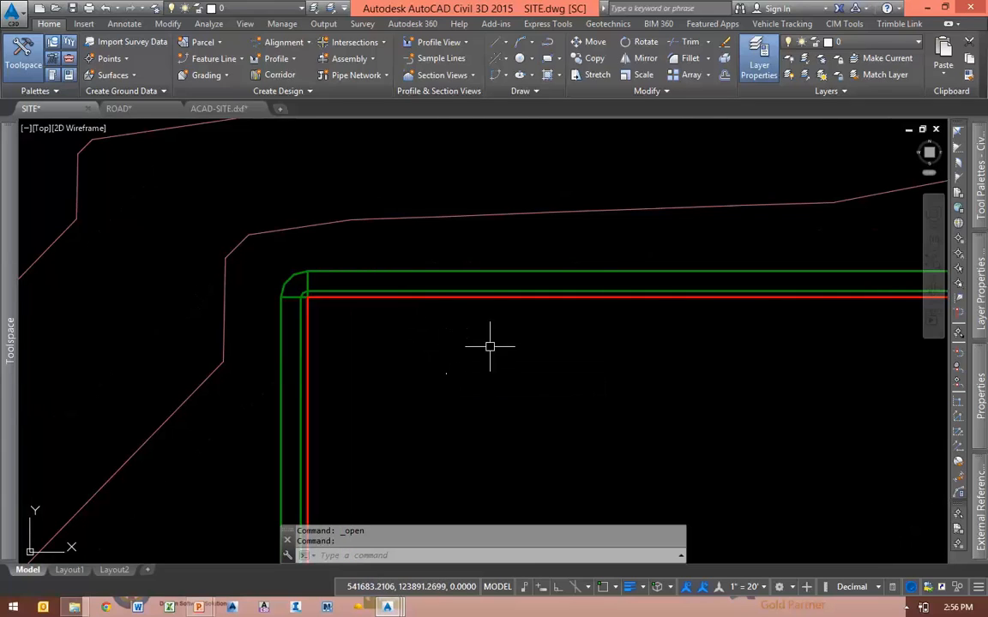
middle_click_drag(489, 347, 432, 364)
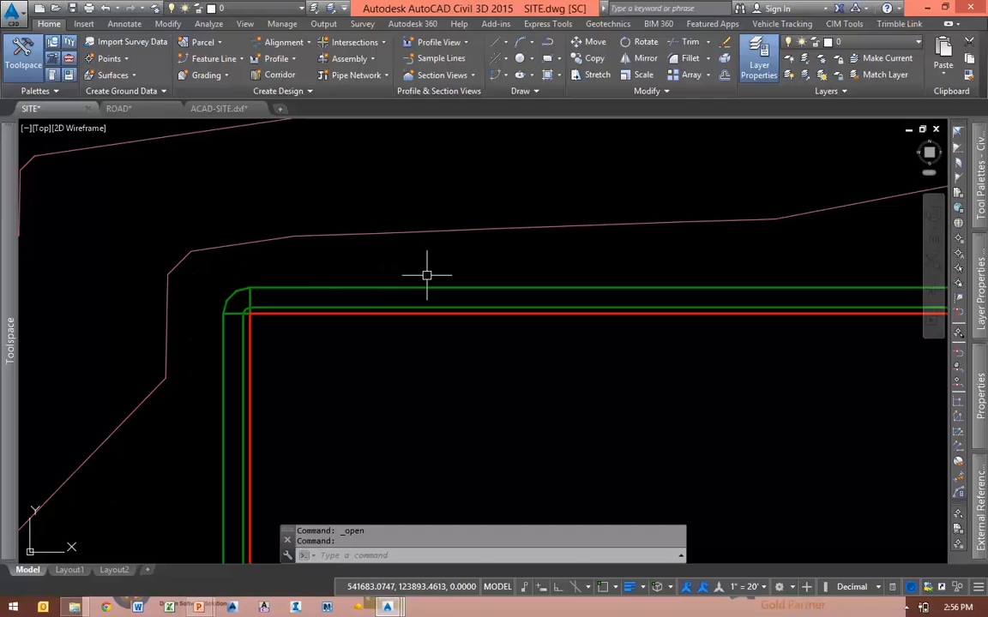
Examine the rounded back-of-curb lines at the parking area's upper-right corner, and compare them with the upper-left corner
scroll(426, 276, "down", 3)
middle_click_drag(772, 356, 166, 335)
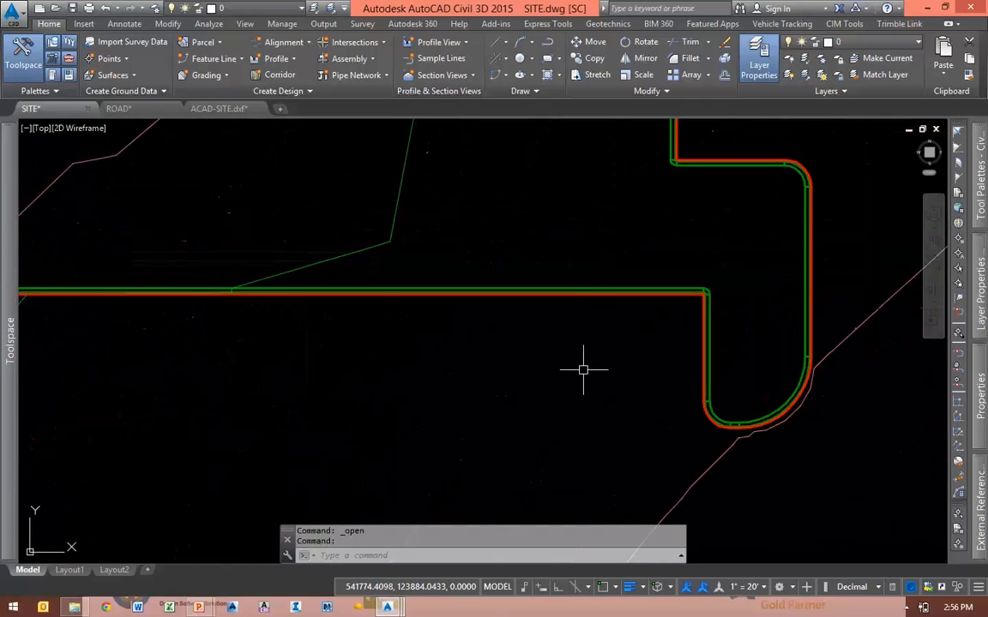
scroll(694, 322, "up", 2)
middle_click_drag(794, 286, 703, 344)
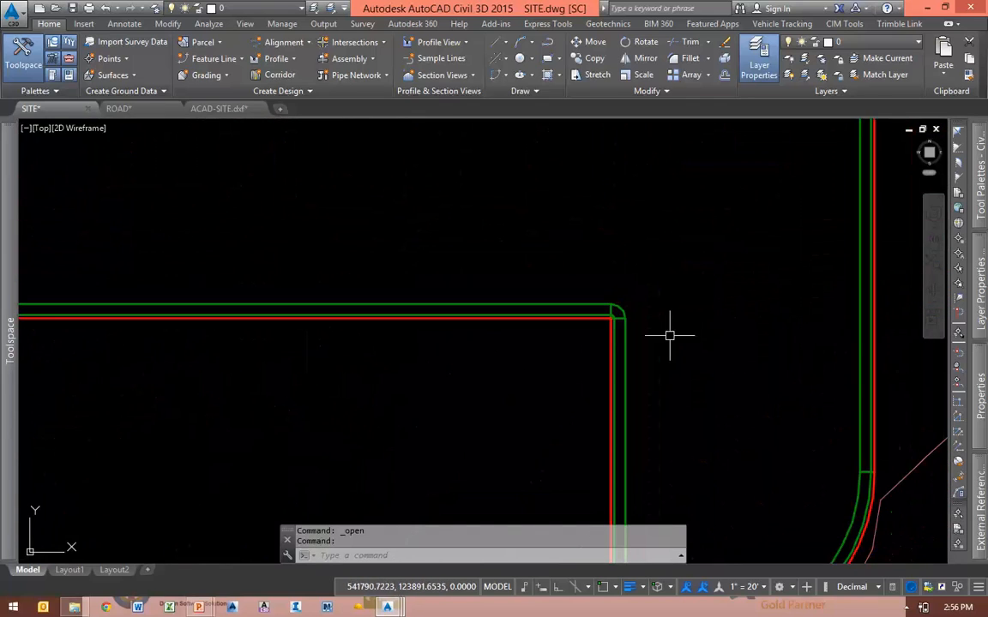
scroll(613, 324, "up", 3)
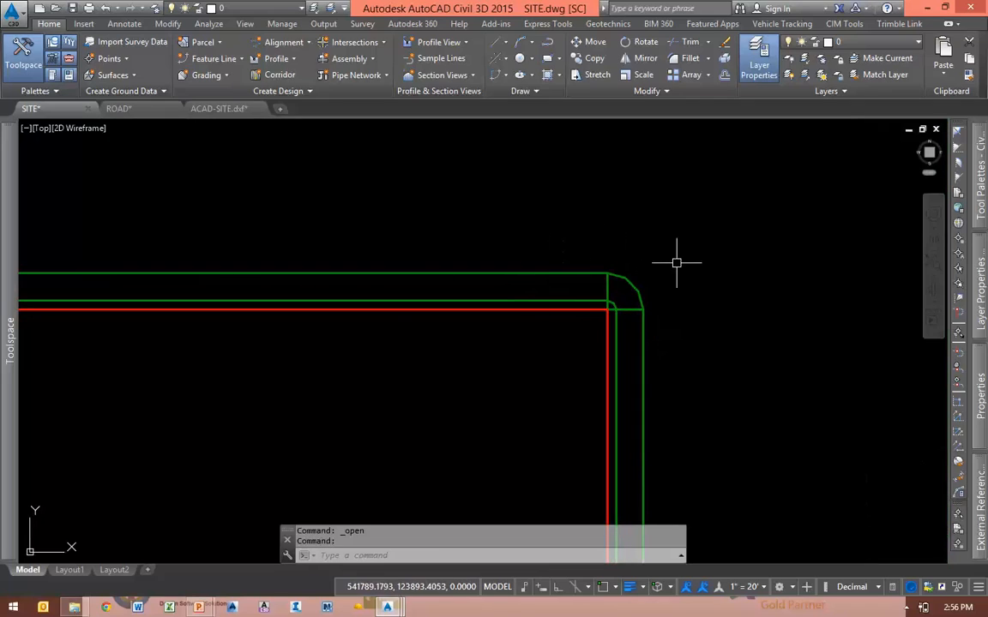
mouse_move(643, 275)
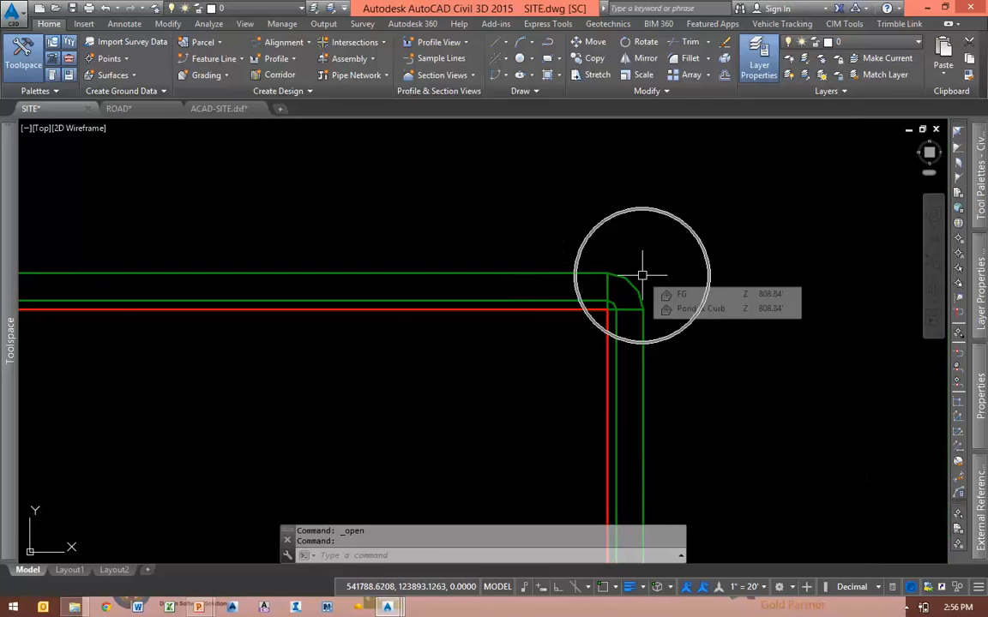
scroll(642, 275, "down", 5)
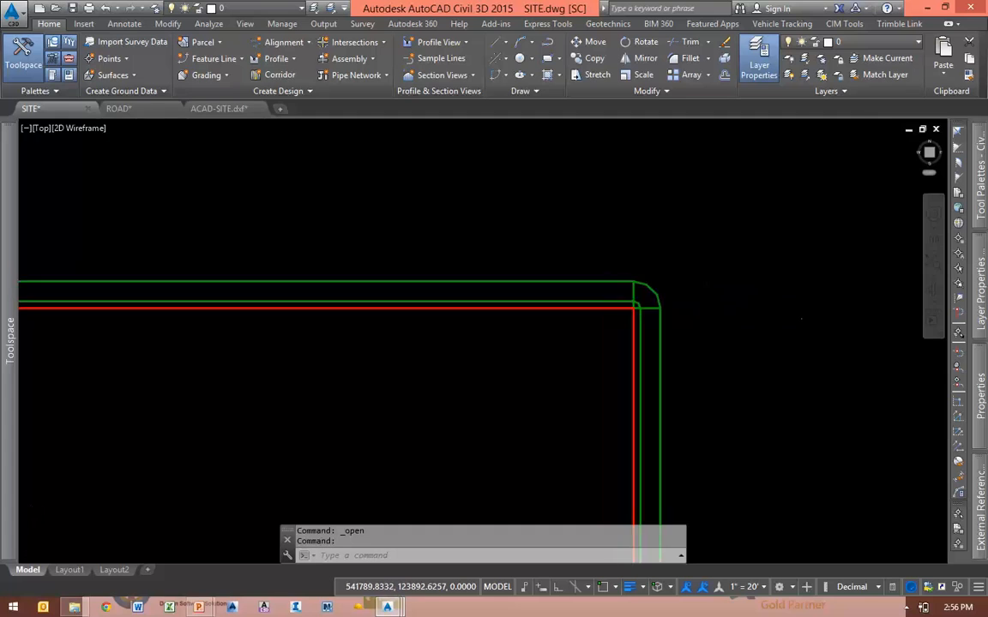
mouse_move(467, 348)
middle_mouse_down()
mouse_move(557, 382)
mouse_move(529, 409)
mouse_move(584, 428)
middle_mouse_up()
scroll(445, 392, "up", 8)
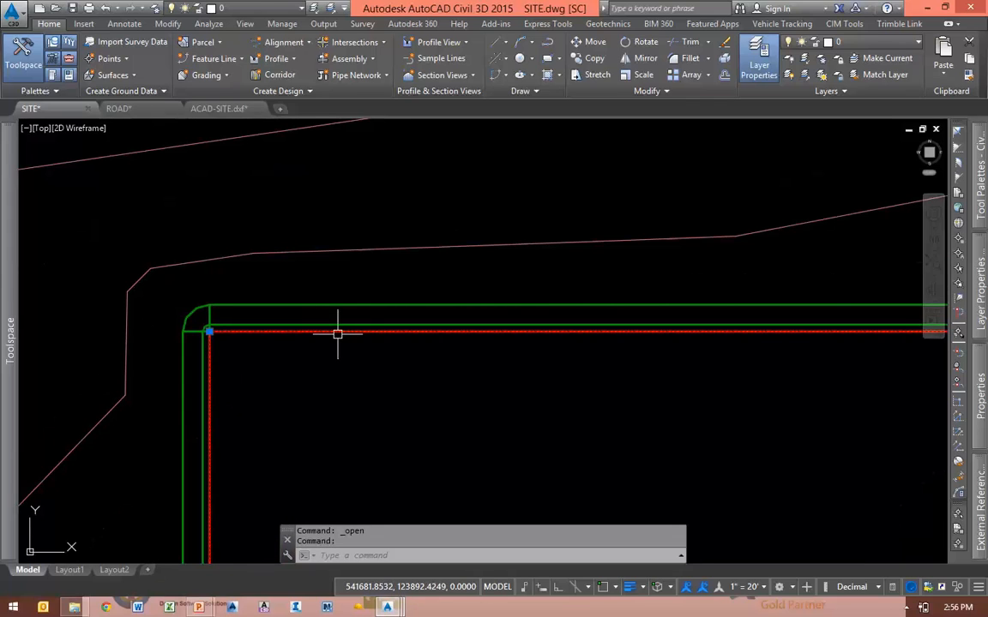
Copy the red curb feature line from the Pond and Curb site to a new site named Stakeout
left_click(337, 333)
scroll(560, 355, "down", 4)
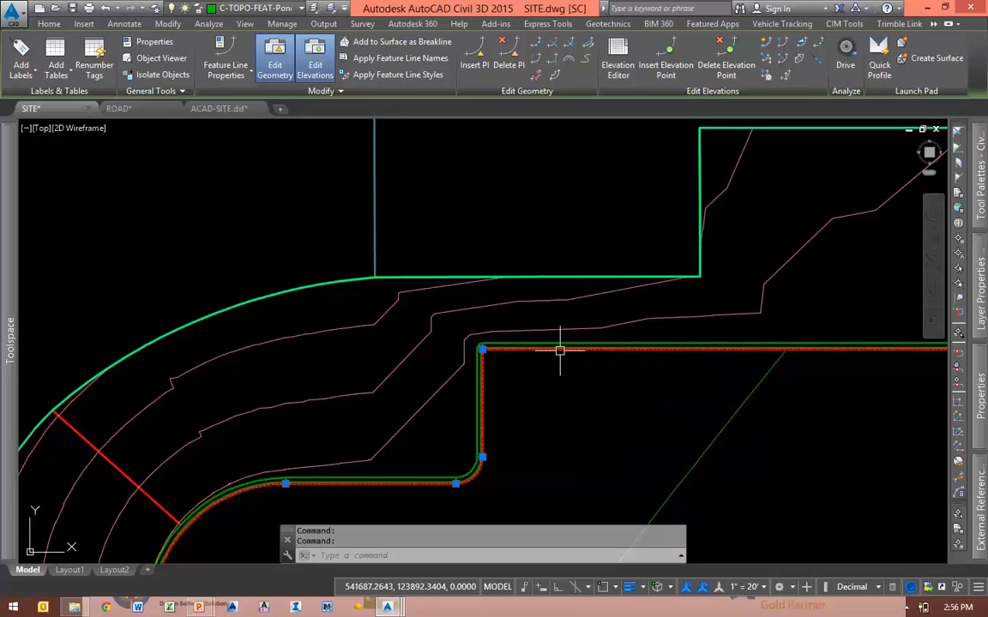
scroll(529, 366, "up", 4)
scroll(502, 378, "down", 2)
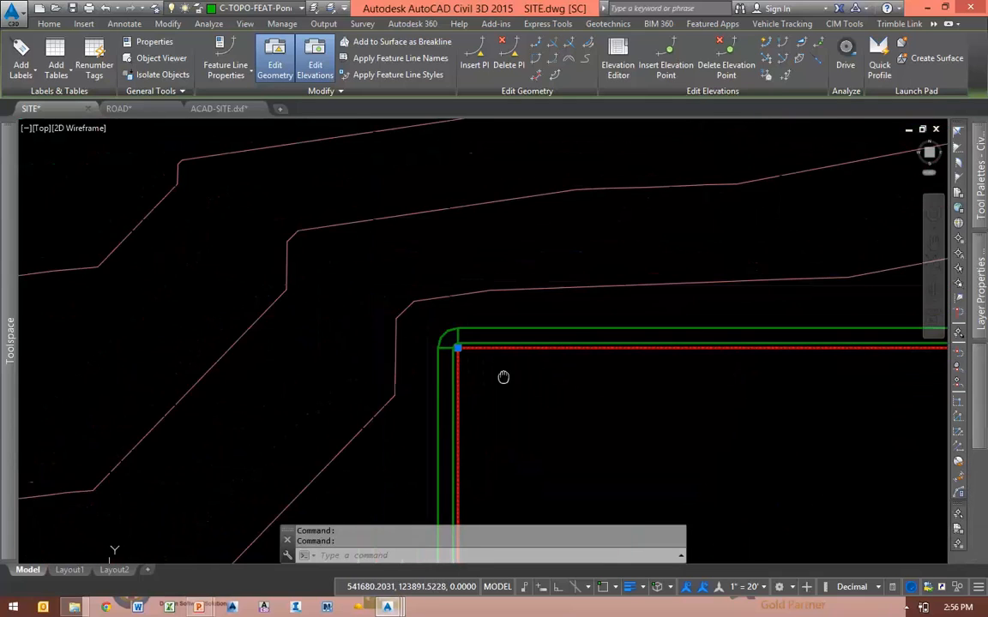
scroll(480, 355, "up", 2)
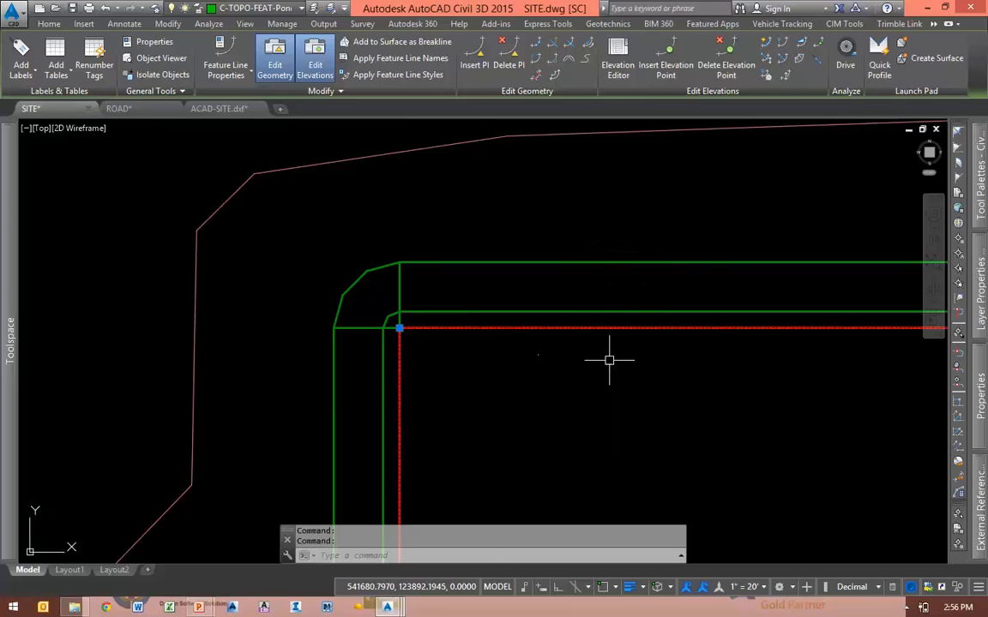
scroll(622, 382, "down", 4)
middle_click_drag(637, 401, 337, 337)
scroll(418, 301, "up", 1)
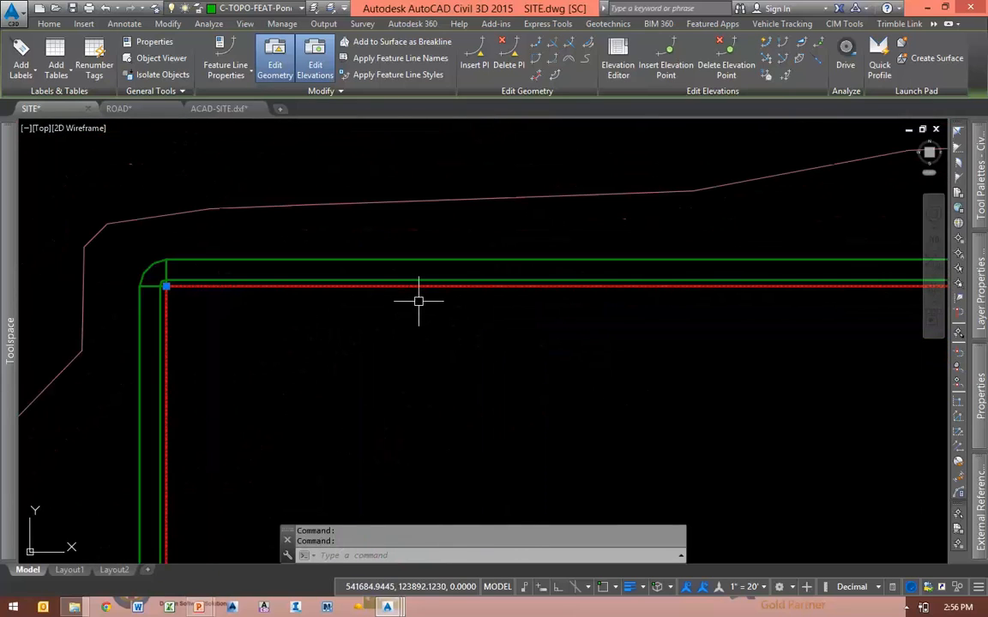
right_click(435, 293)
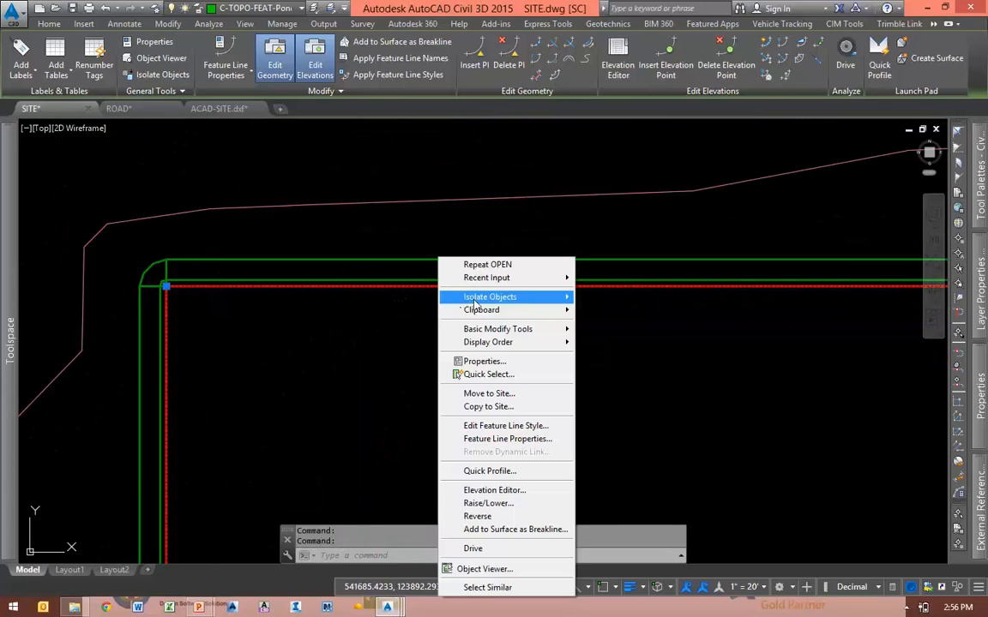
left_click(485, 407)
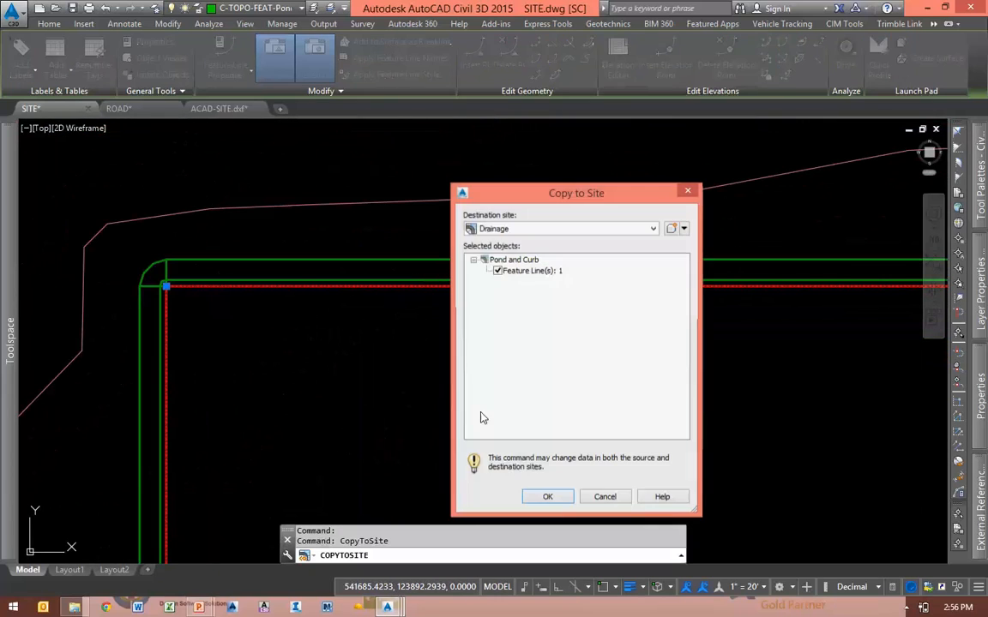
left_click(670, 232)
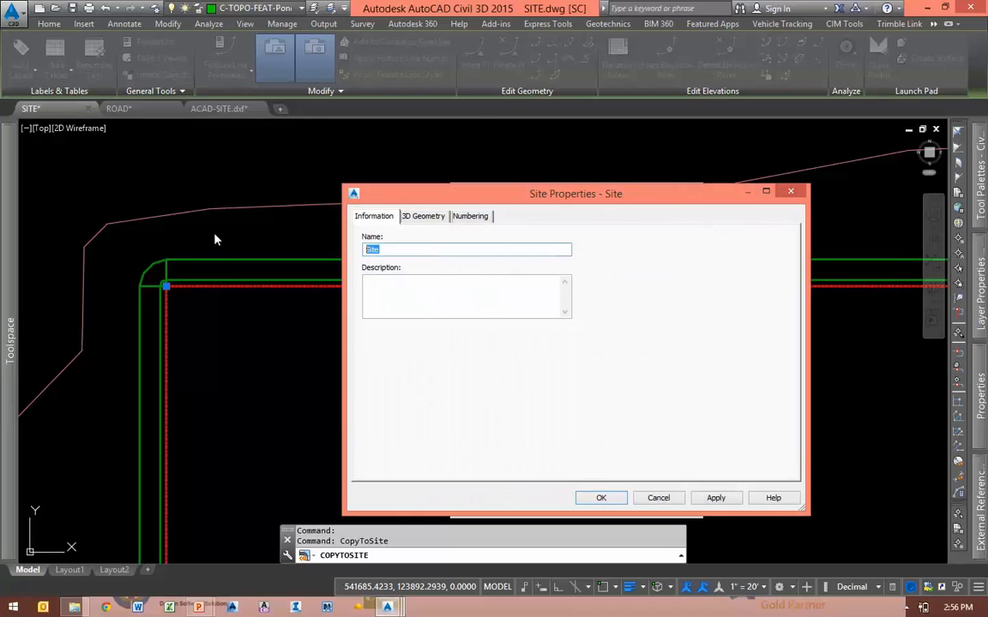
type("Stakeout")
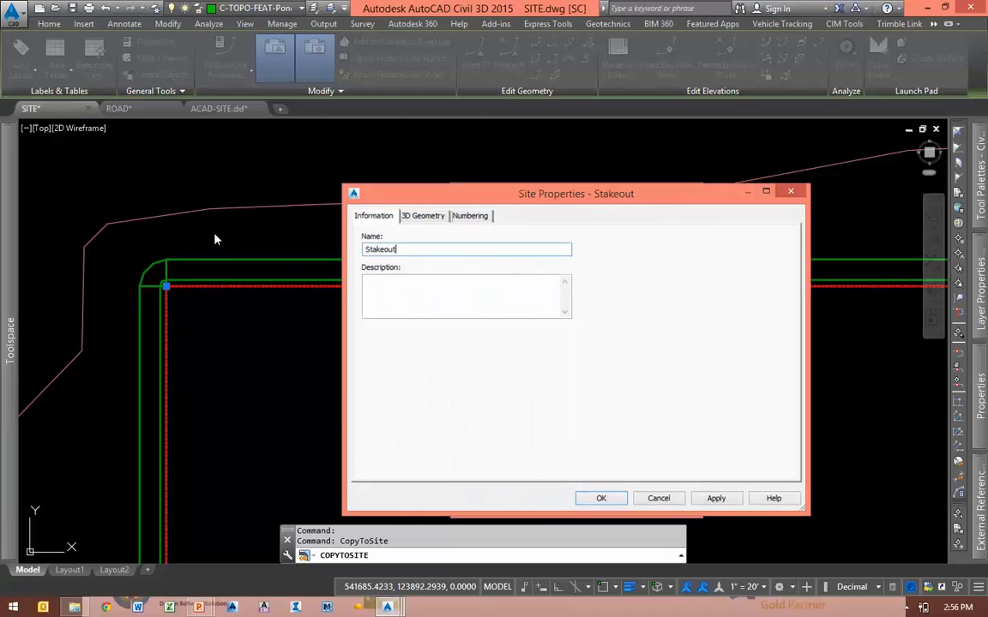
key("Return")
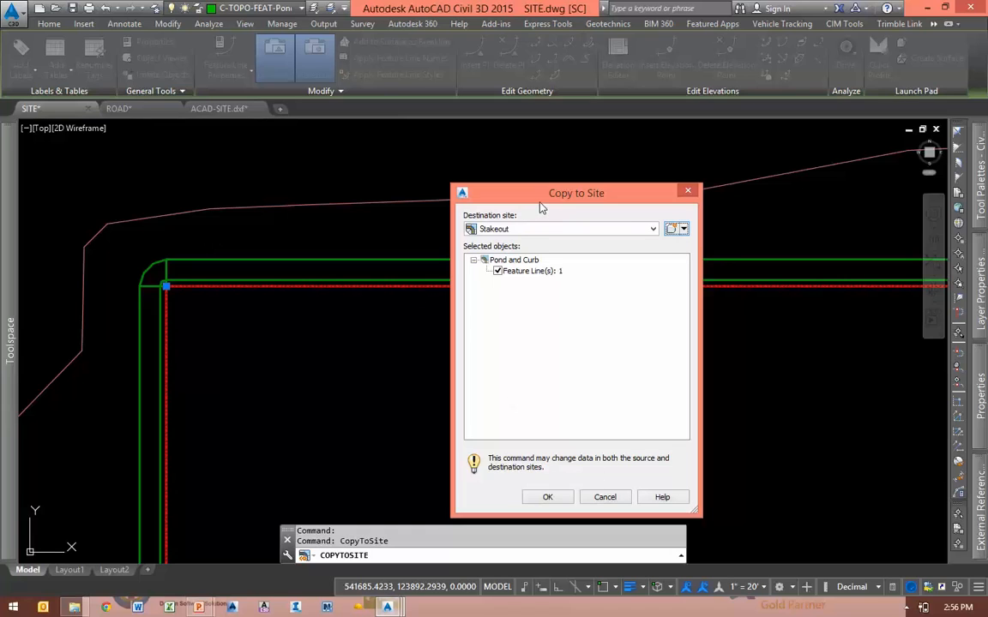
left_click_drag(540, 206, 448, 151)
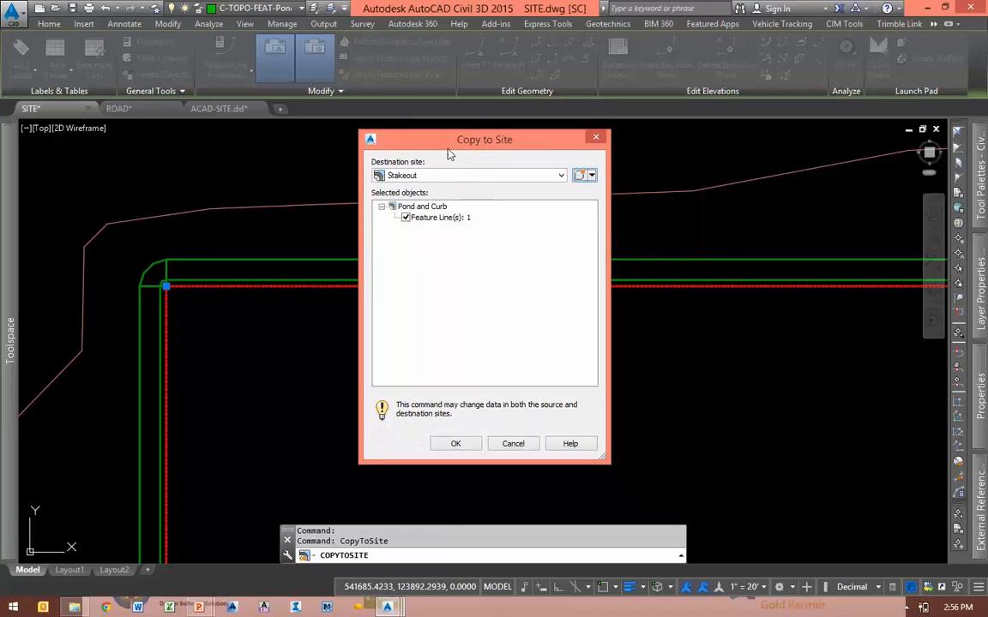
left_click(456, 444)
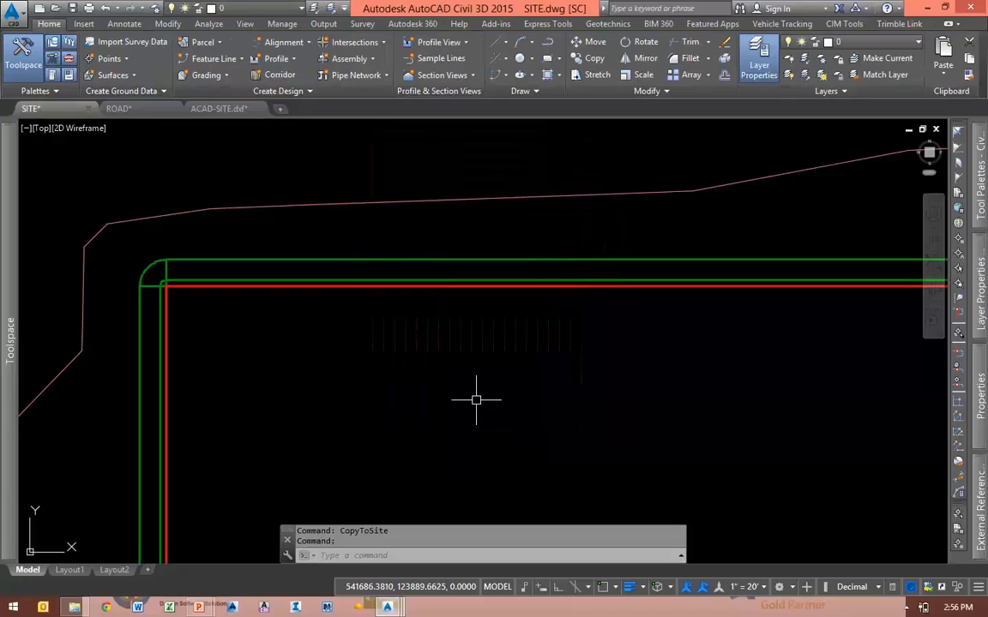
Offset the curb feature line .667 to the outside of the parking area with an elevation difference of .5
scroll(476, 337, "down", 5)
middle_click_drag(527, 368, 424, 372)
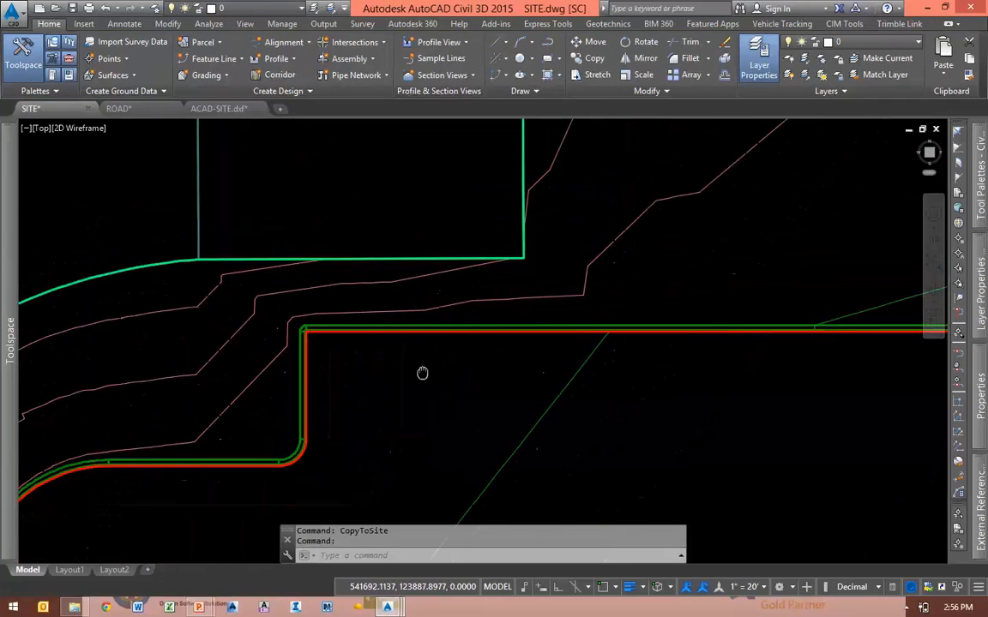
scroll(342, 330, "up", 4)
left_click(331, 329)
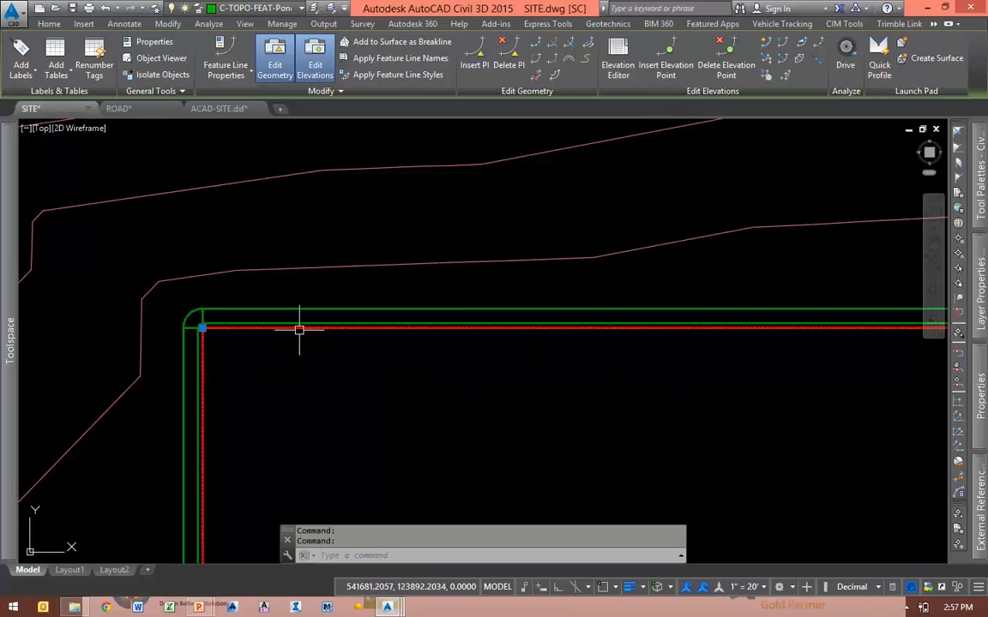
middle_click_drag(310, 371, 390, 378)
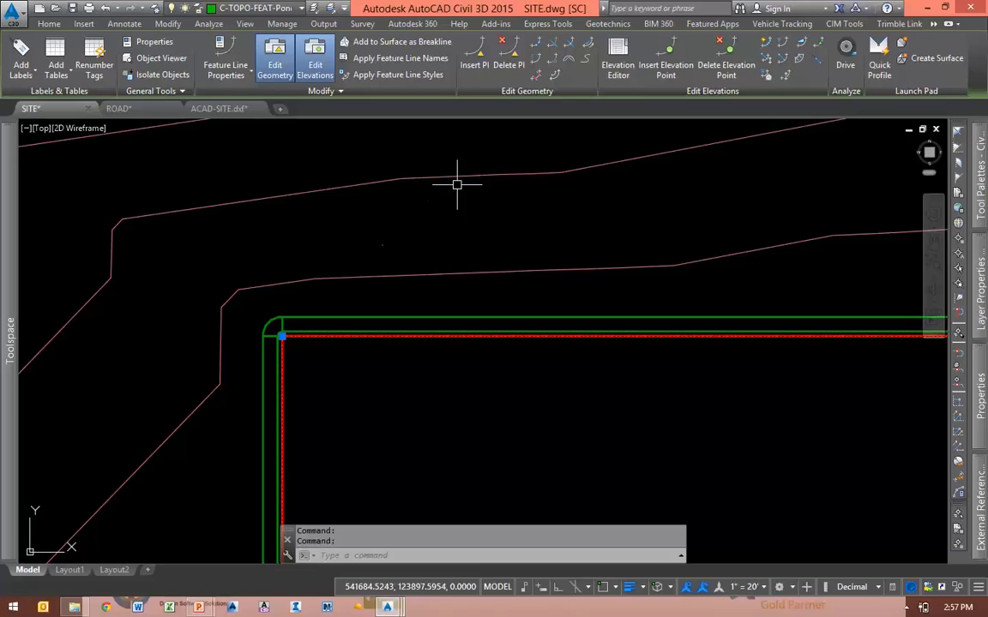
left_click(555, 76)
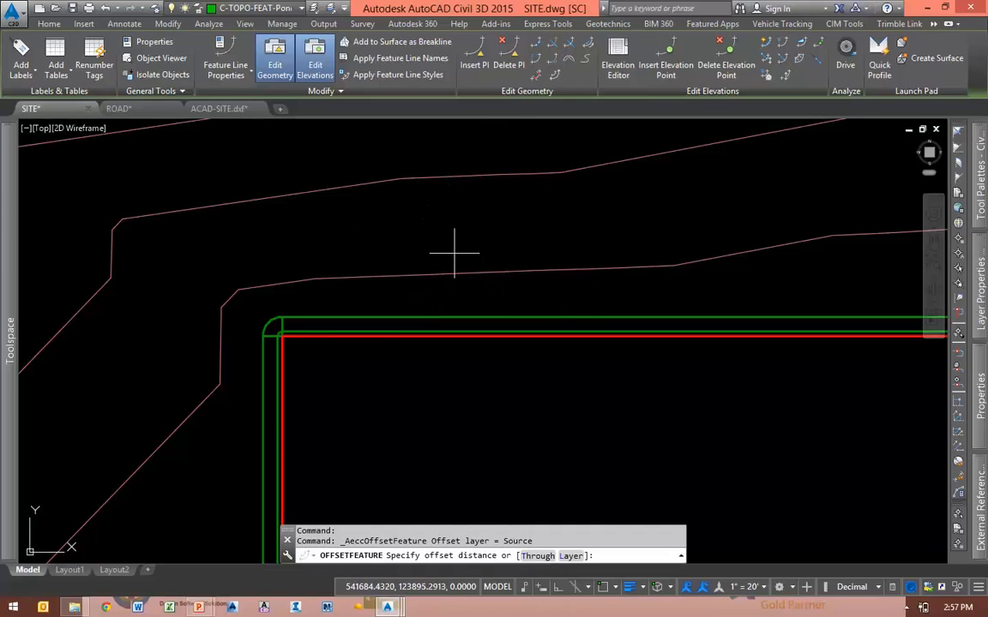
type(".667")
key("Return")
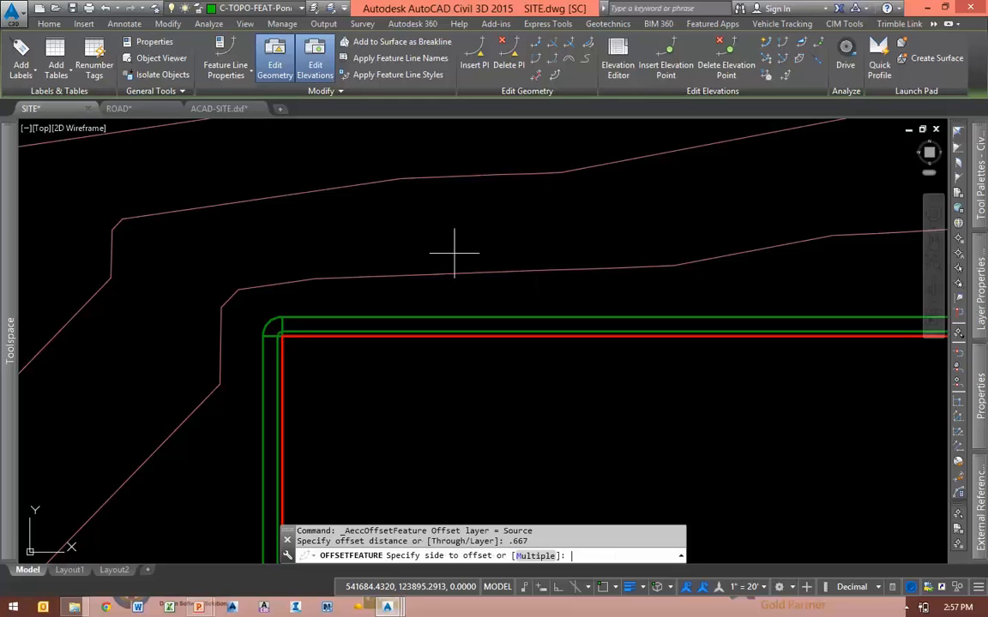
left_click(524, 241)
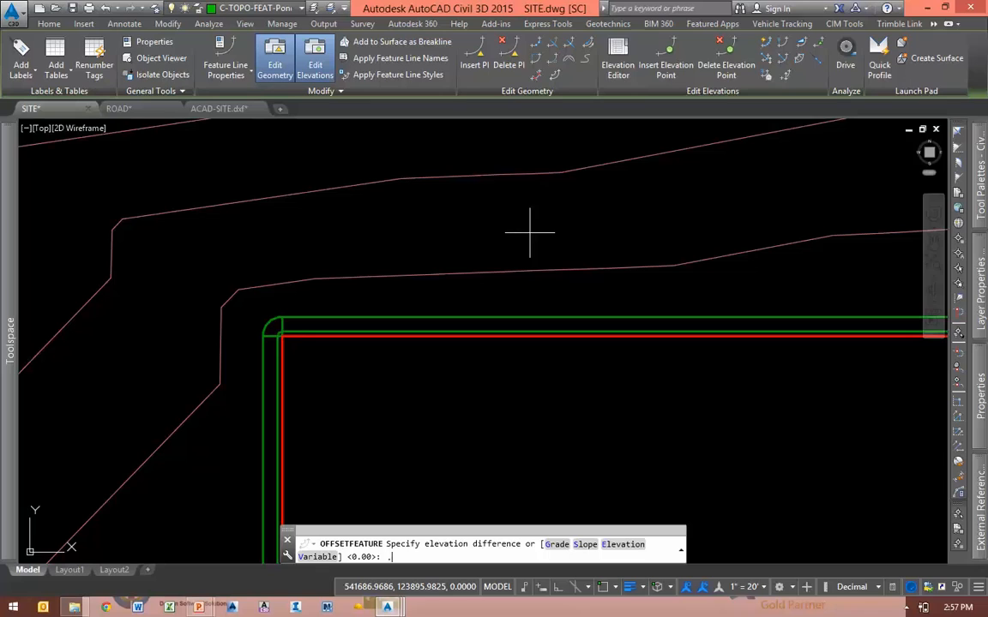
key("Return")
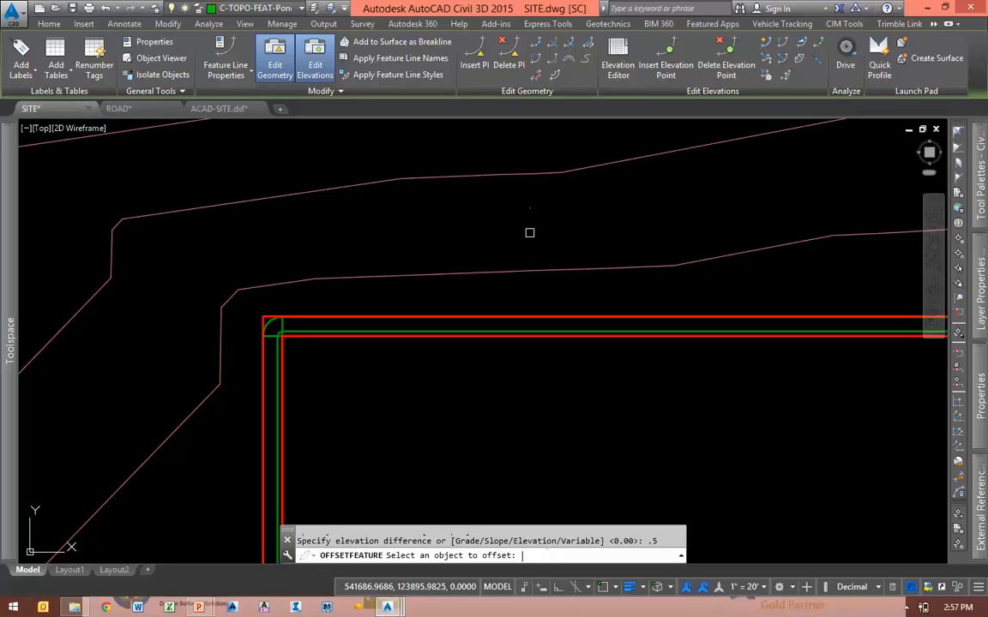
key("Escape")
Select the offset back-of-curb feature line and examine its square corner and course around the parking area
scroll(265, 326, "up", 3)
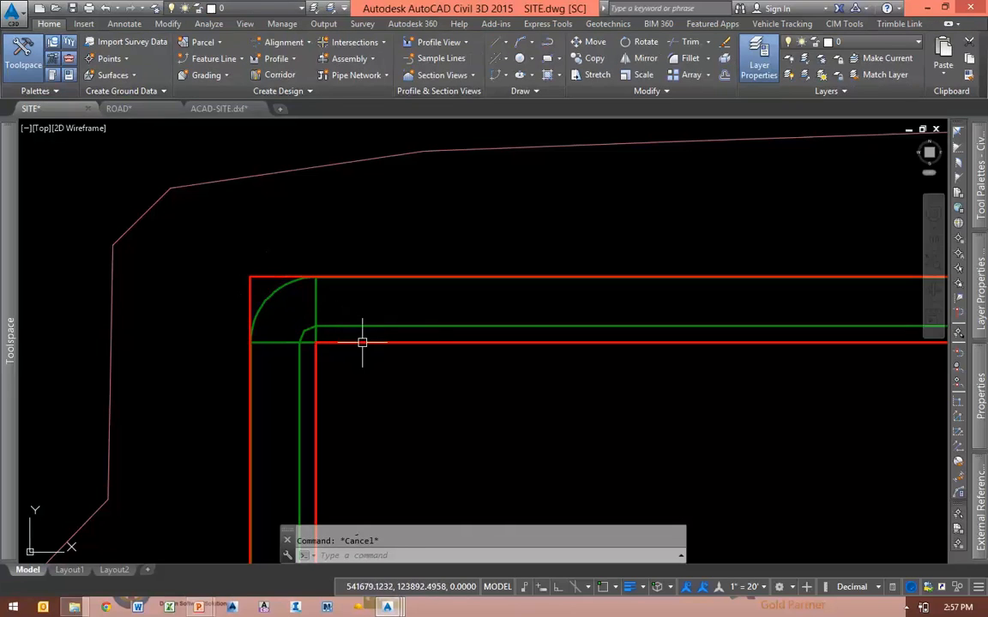
left_click(266, 277)
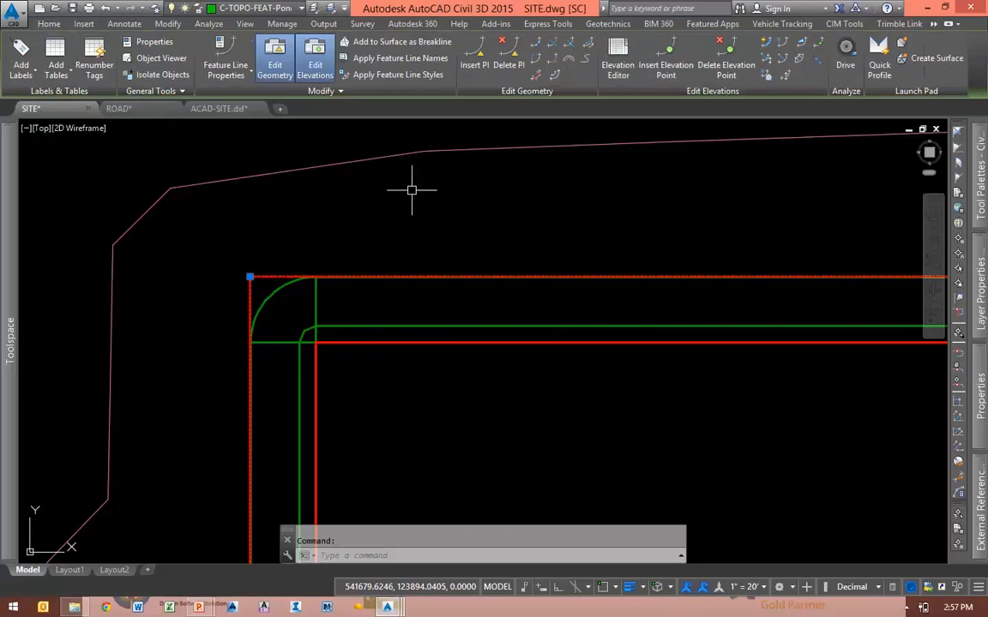
scroll(361, 282, "down", 5)
scroll(429, 316, "down", 2)
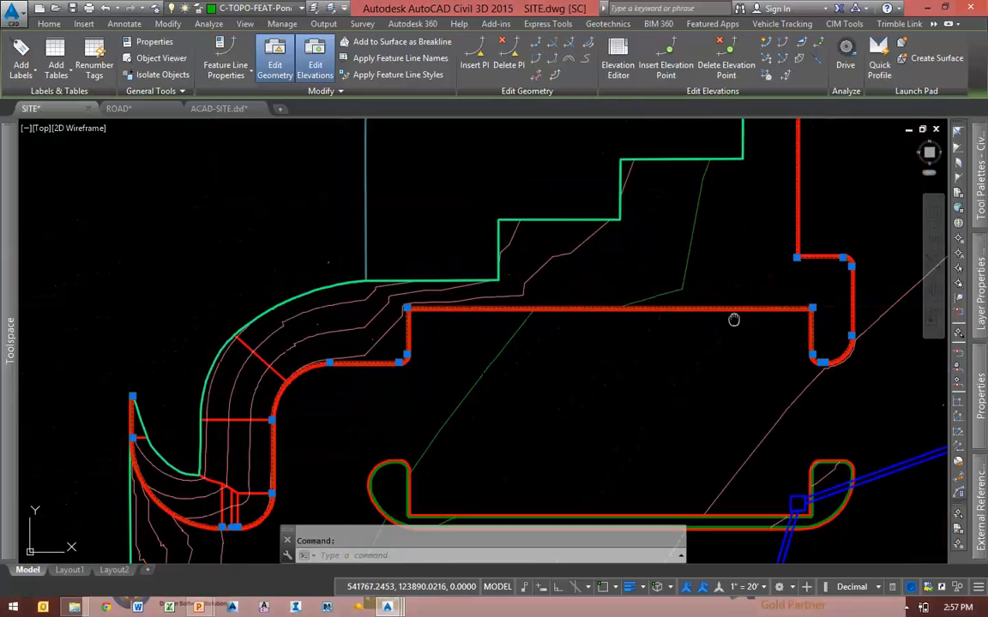
middle_click_drag(734, 317, 398, 337)
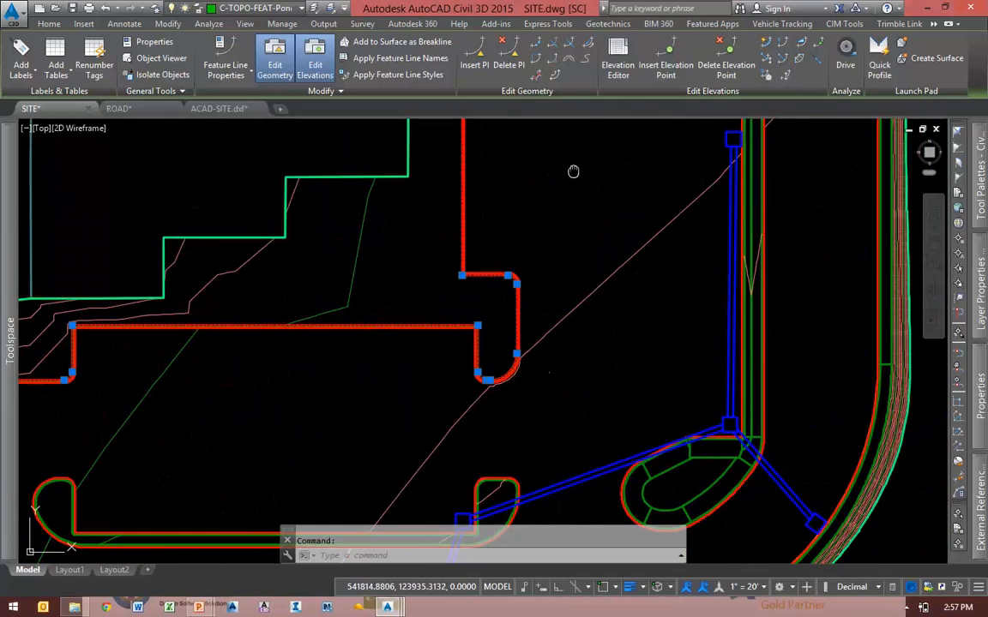
Run Feature 2 Align on the offset back-of-curb feature line, picking it at its square corner
scroll(571, 170, "up", 4)
mouse_move(630, 321)
middle_mouse_down()
mouse_move(630, 343)
mouse_move(706, 324)
mouse_move(772, 218)
middle_mouse_up()
scroll(678, 317, "down", 5)
middle_click_drag(669, 407, 584, 407)
left_click(844, 26)
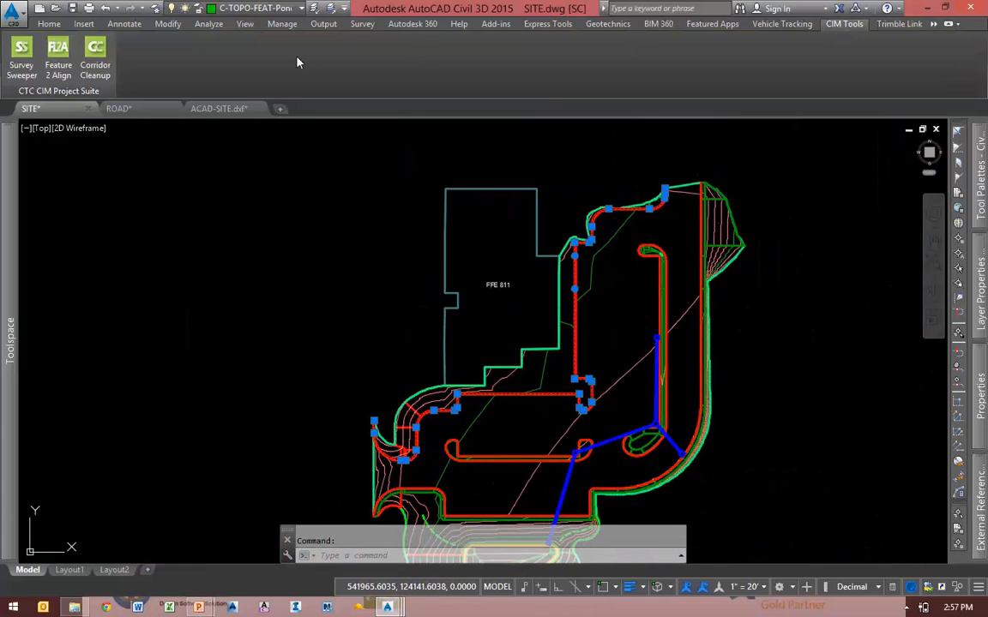
key("alt")
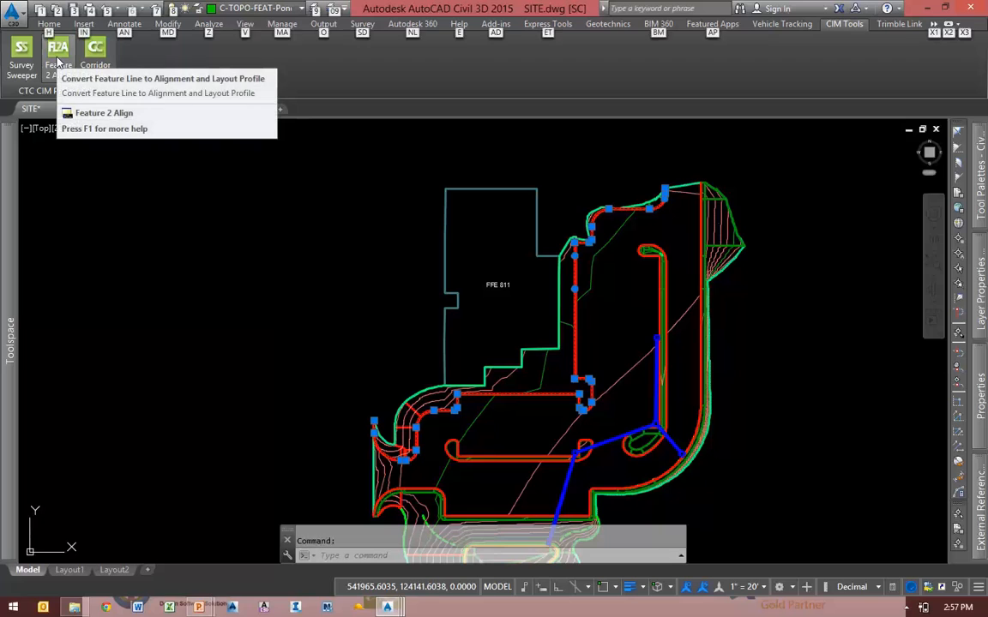
key("alt")
left_click(58, 56)
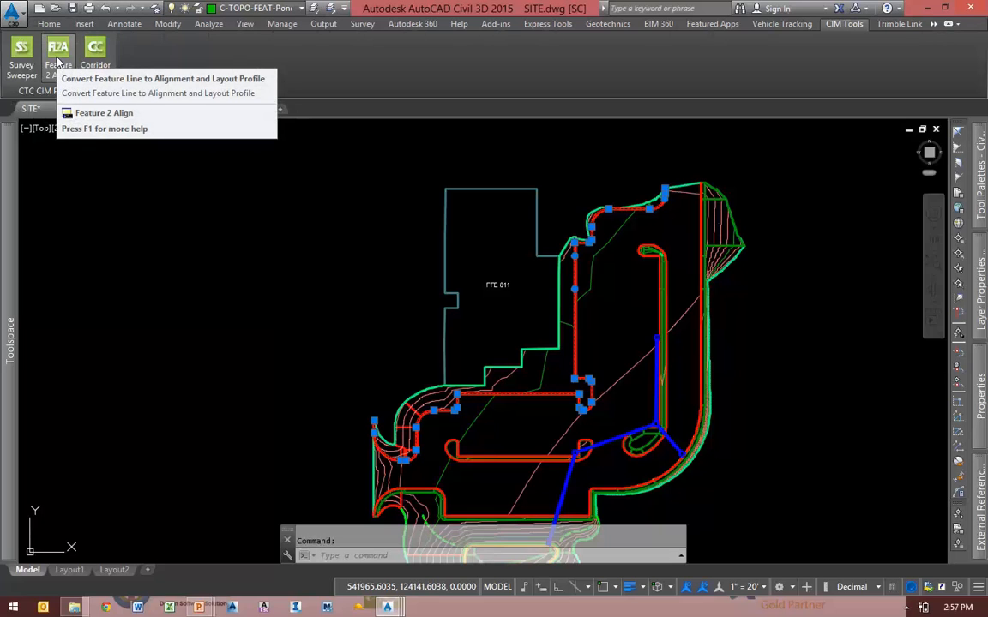
scroll(529, 420, "up", 10)
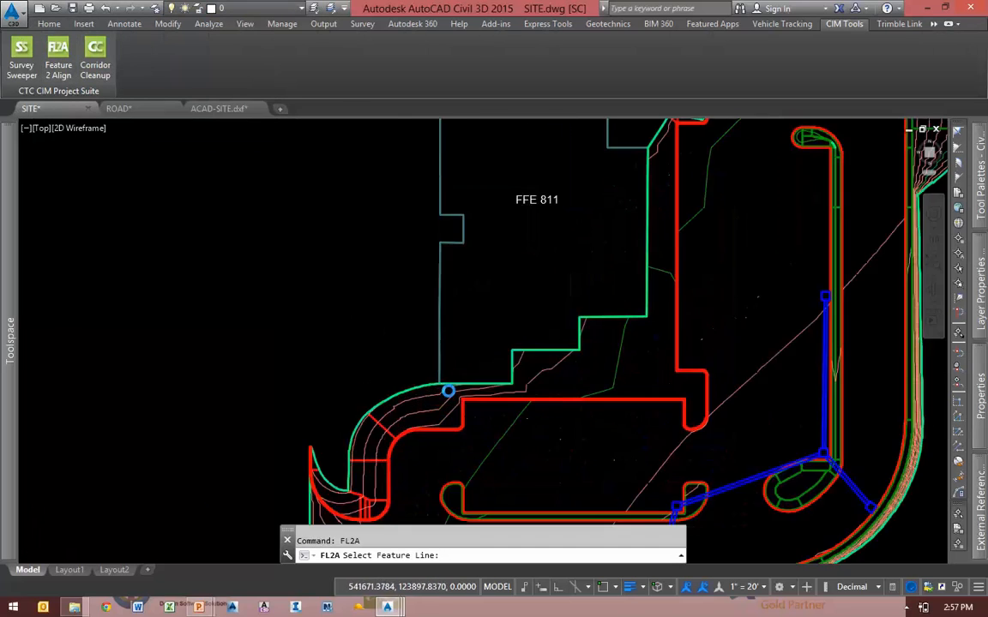
scroll(383, 338, "up", 5)
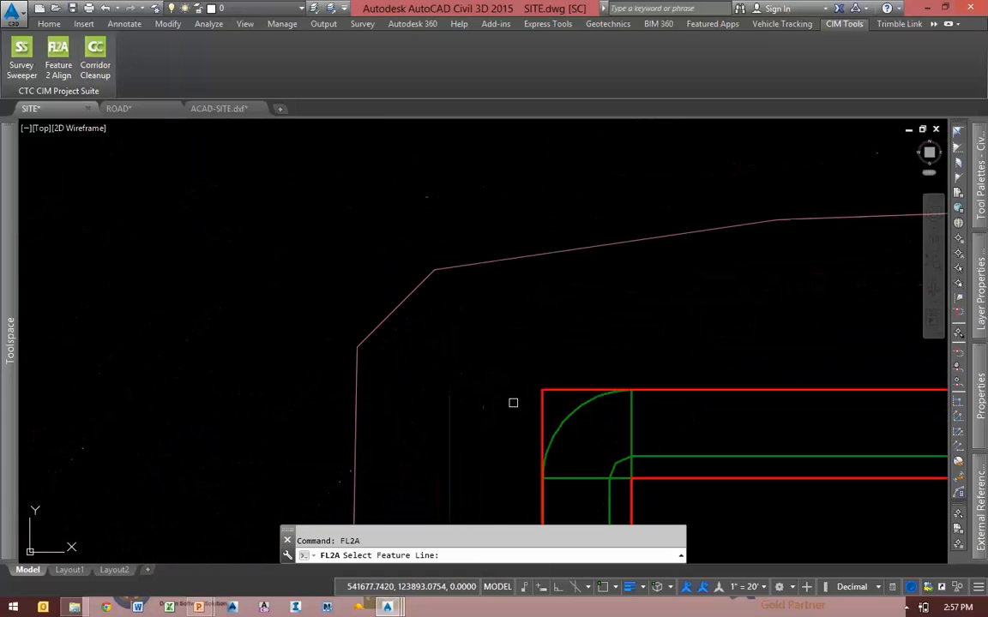
left_click(566, 389)
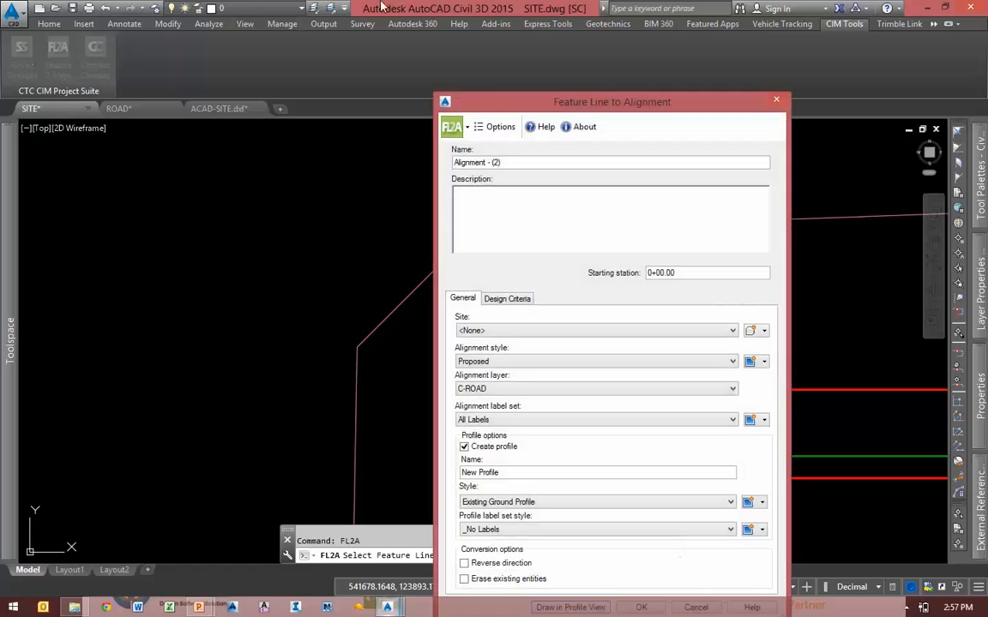
Name the new alignment North BC and convert the feature line with a profile, continuing to draw it in a profile view
left_click_drag(605, 112, 502, 7)
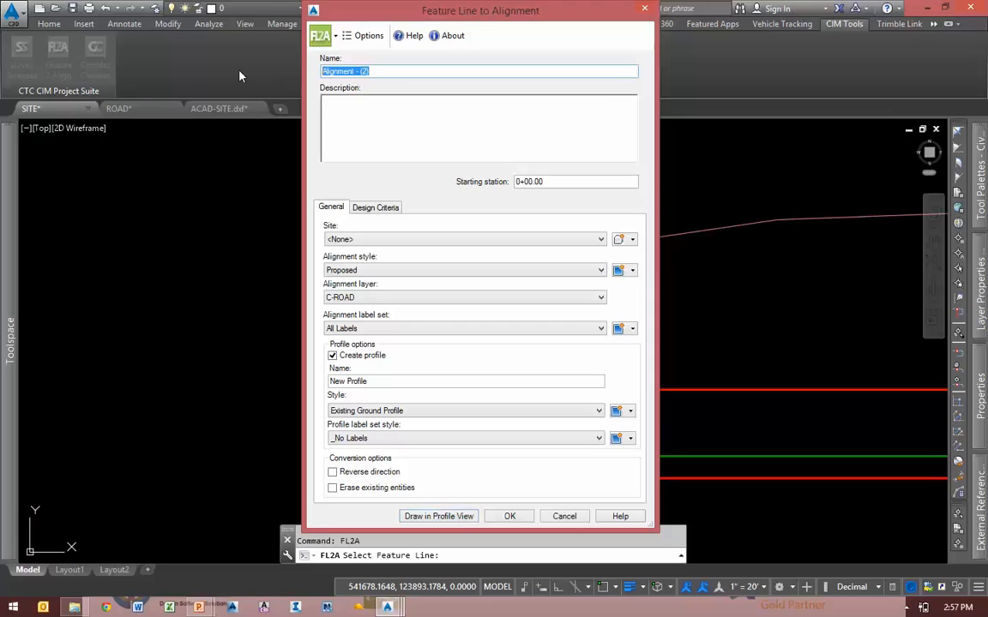
type("North ")
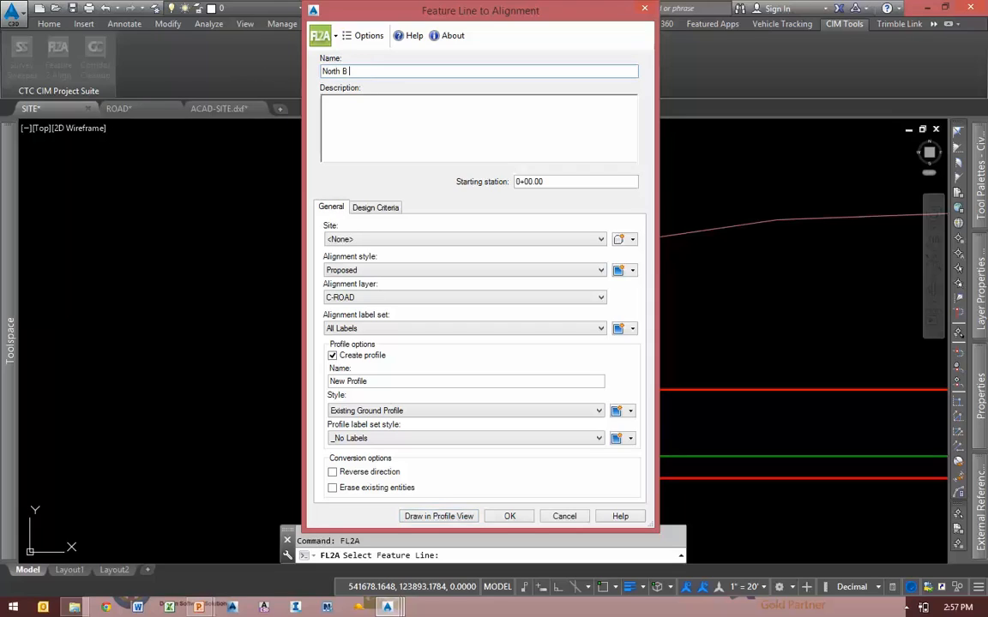
type("BC")
left_click(449, 517)
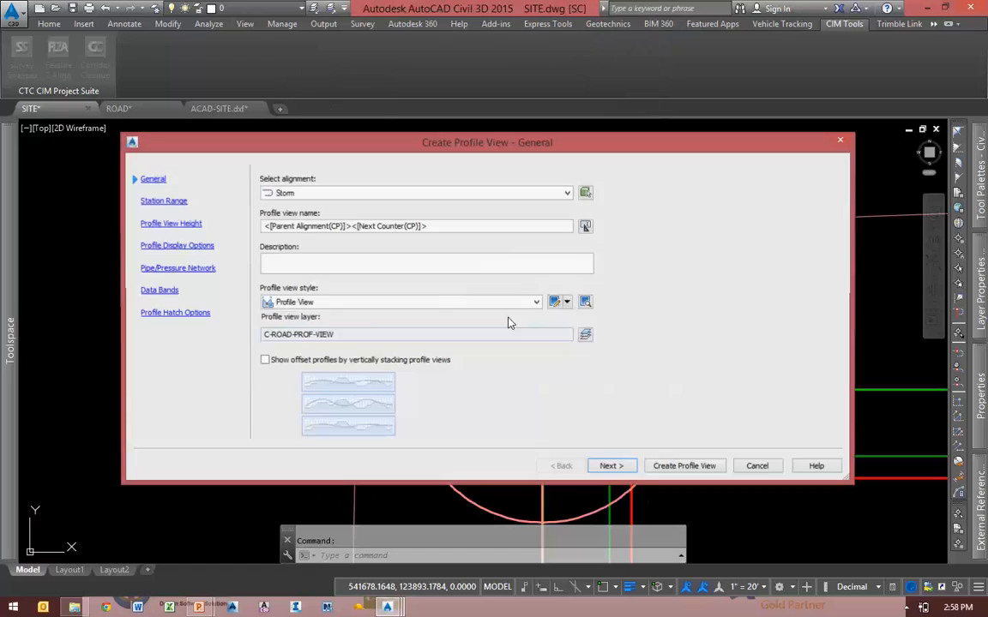
Create a profile view of the Storm alignment with the default settings and place it in the empty area beside the site plan
left_click(612, 465)
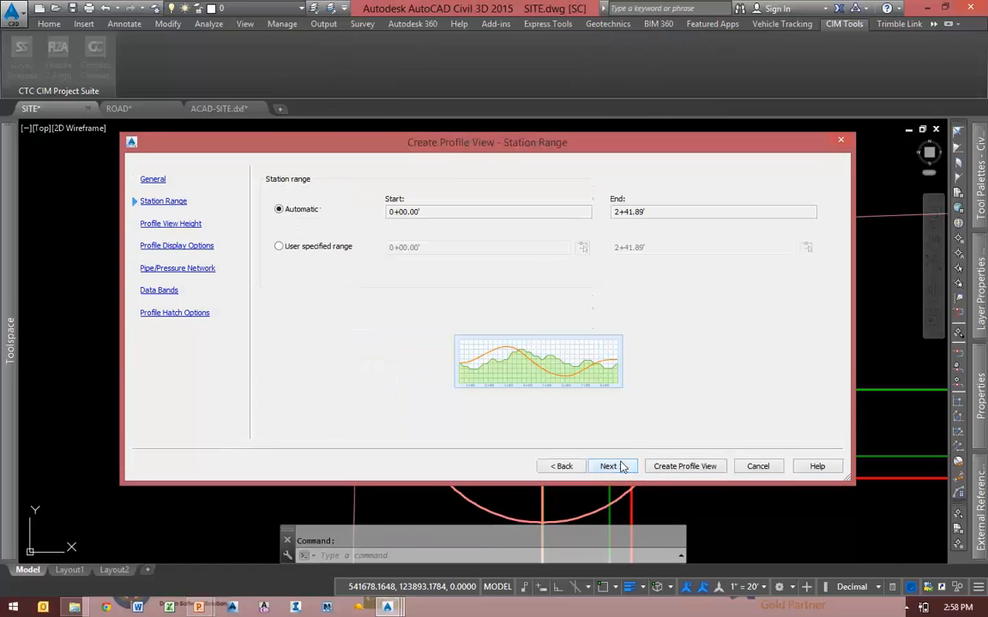
left_click(611, 465)
left_click(615, 468)
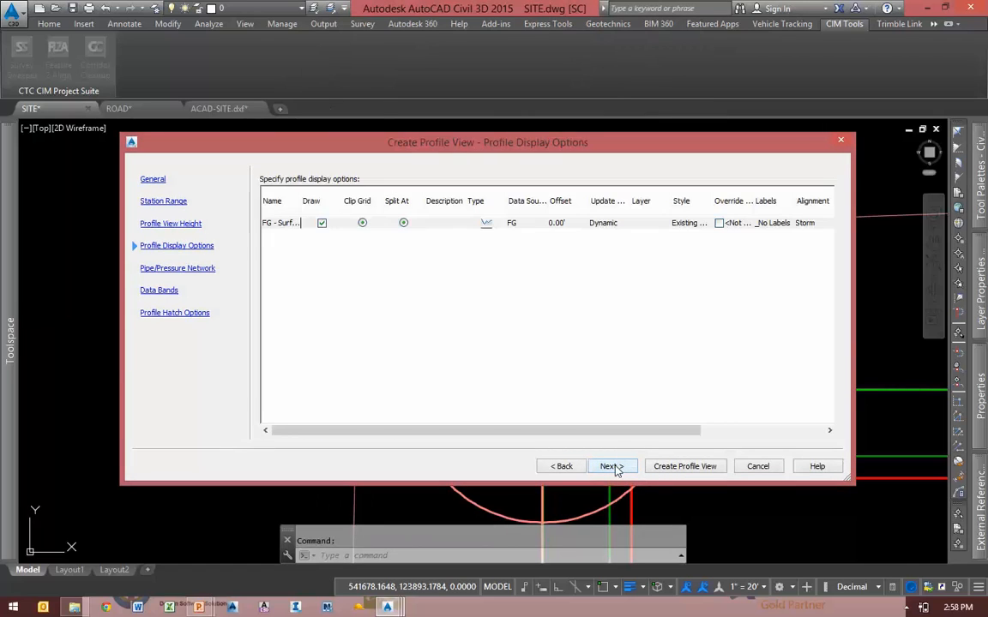
left_click(659, 466)
scroll(302, 421, "down", 8)
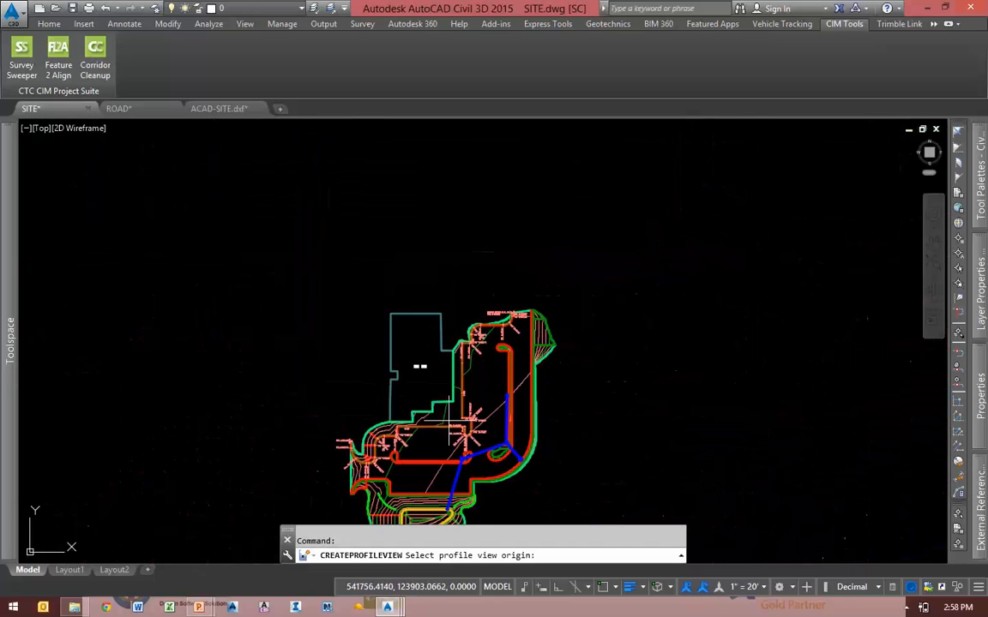
left_click(695, 309)
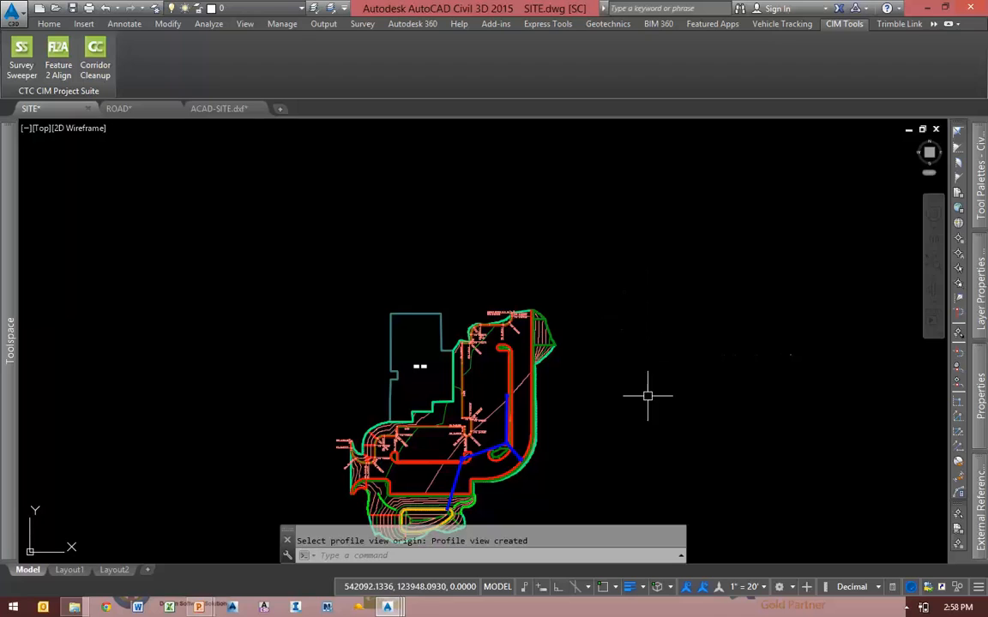
Thaw the layers C-ROAD-STORM, C-ROAD-PROF-VIEW, C-ROAD-PROF-TEXT and C-ROAD-PROF
middle_click_drag(645, 397, 672, 348)
key("Escape")
type("1")
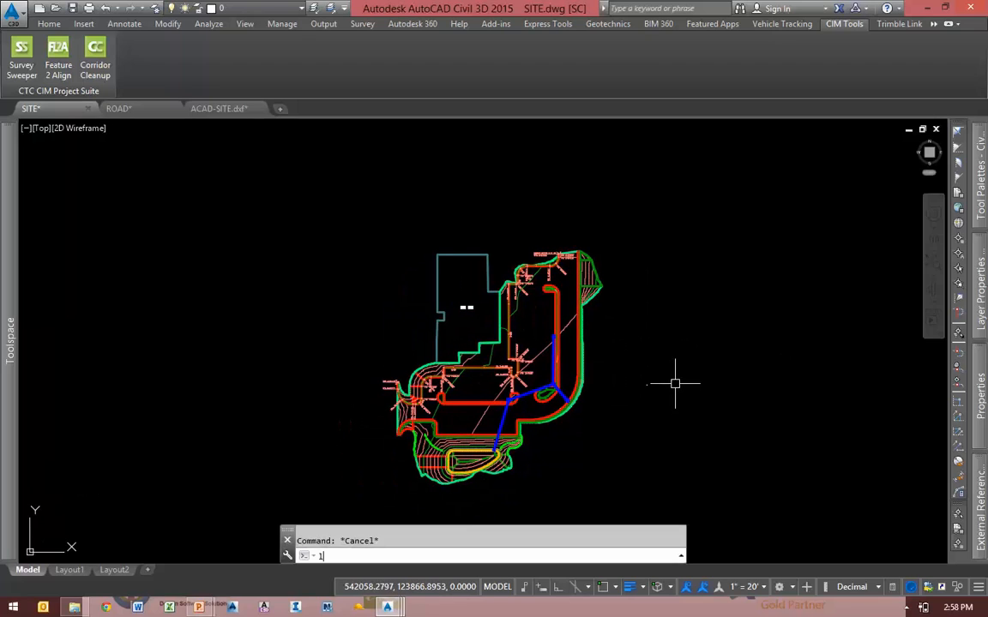
type("a")
key("Return")
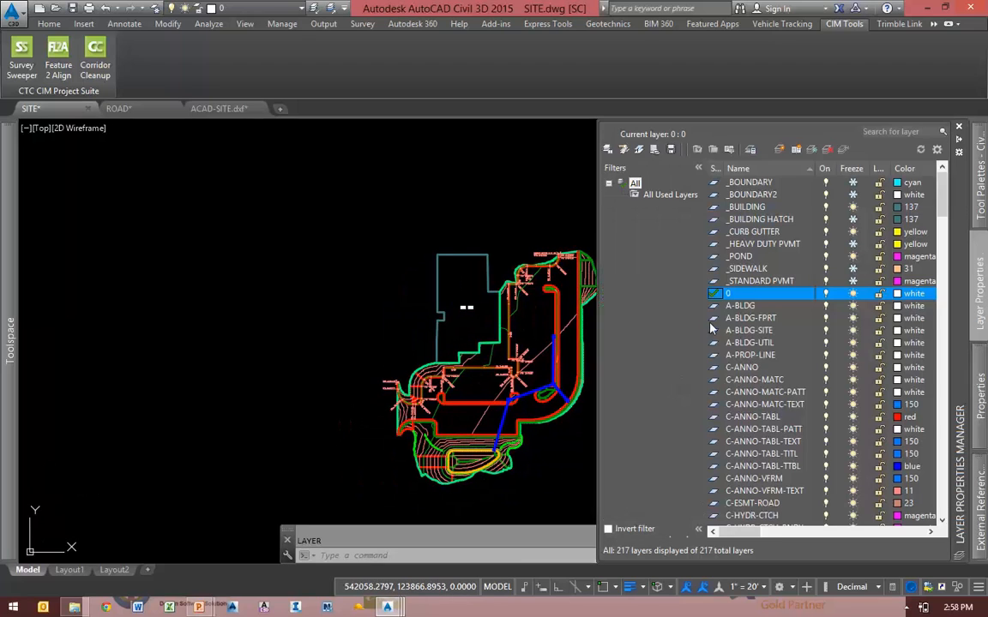
left_click(852, 168)
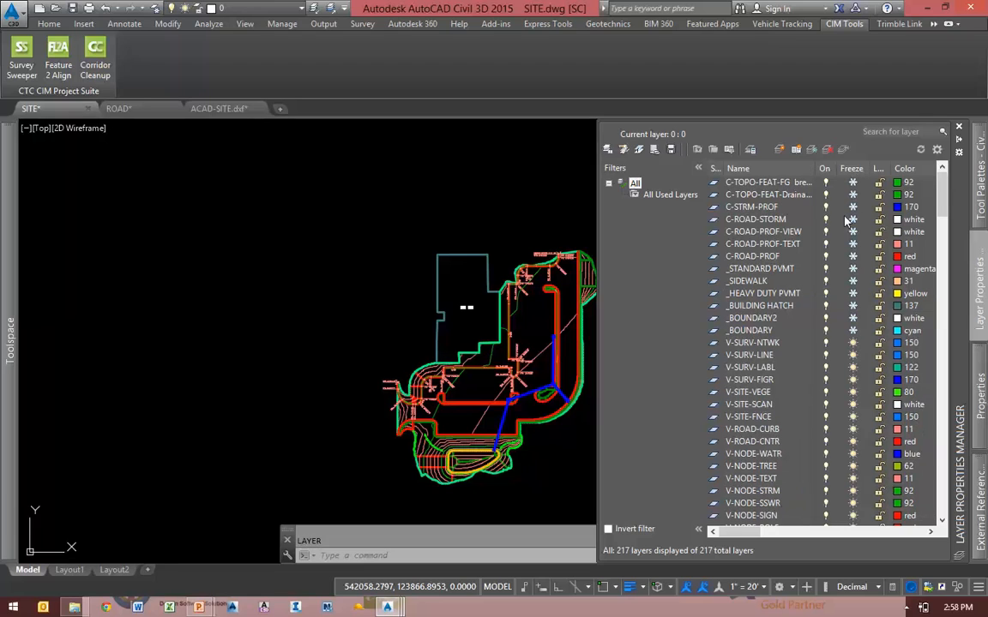
left_click(852, 233)
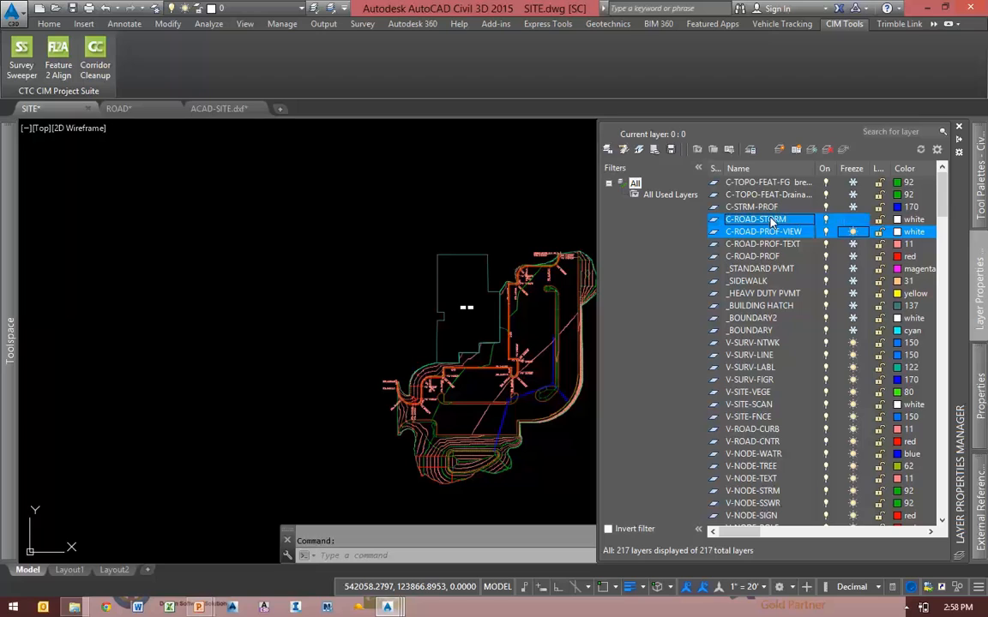
left_click(779, 219)
left_click(834, 257, "shift")
left_click(853, 246)
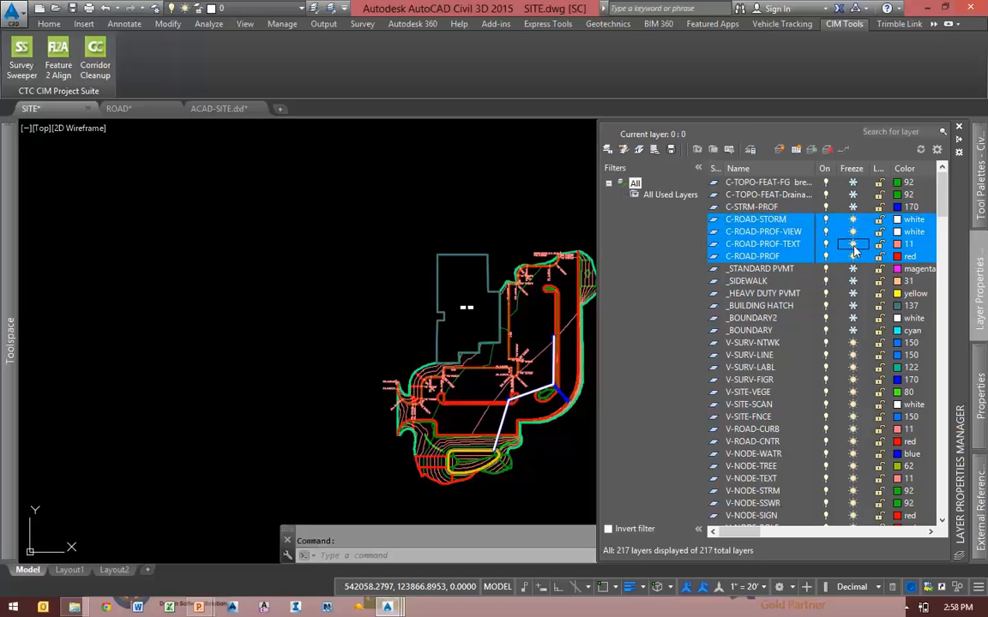
Examine the red dashed profile in the upper of the two profile views beside the site plan
middle_click_drag(313, 311, 2, 353)
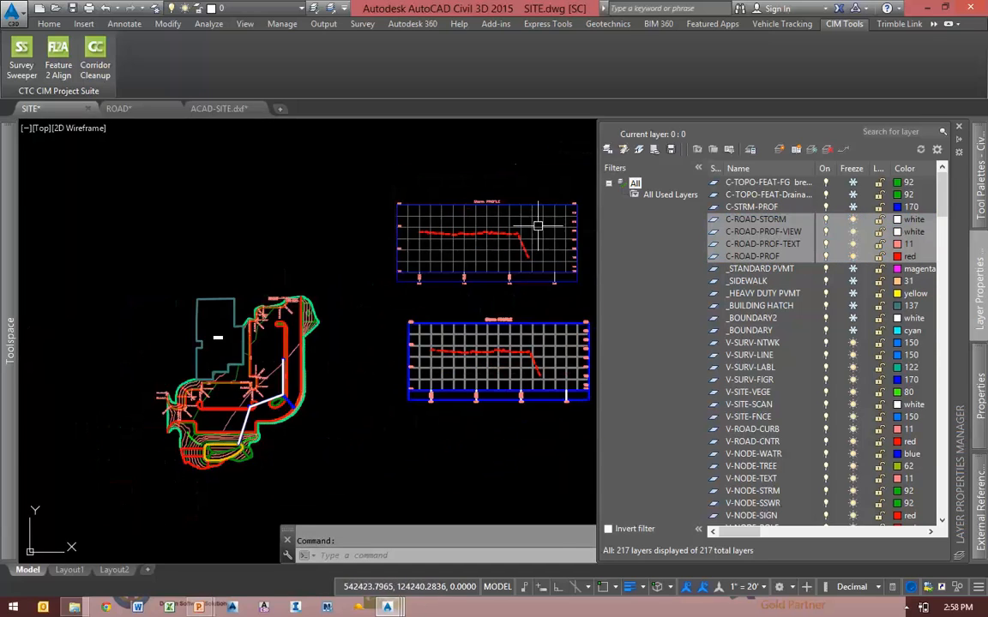
scroll(515, 227, "up", 5)
key("Escape")
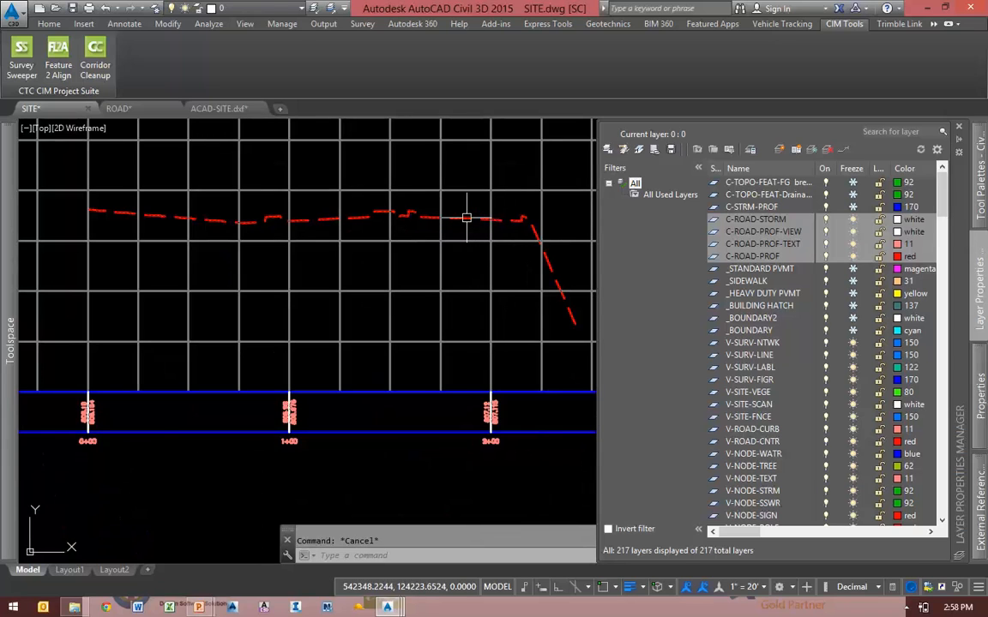
left_click(467, 218)
scroll(513, 235, "down", 5)
key("Escape")
mouse_move(464, 338)
middle_mouse_down()
mouse_move(482, 335)
mouse_move(481, 359)
middle_mouse_up()
Thaw the layer C-STRM-PROF and inspect the upper profile view for storm pipes
type("la")
key("Return")
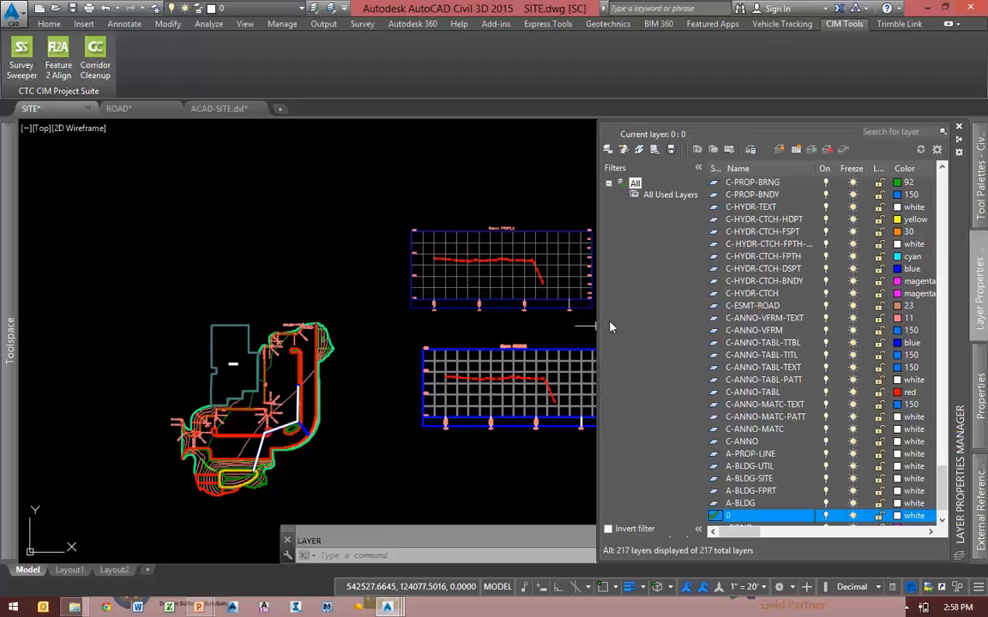
scroll(844, 326, "up", 10)
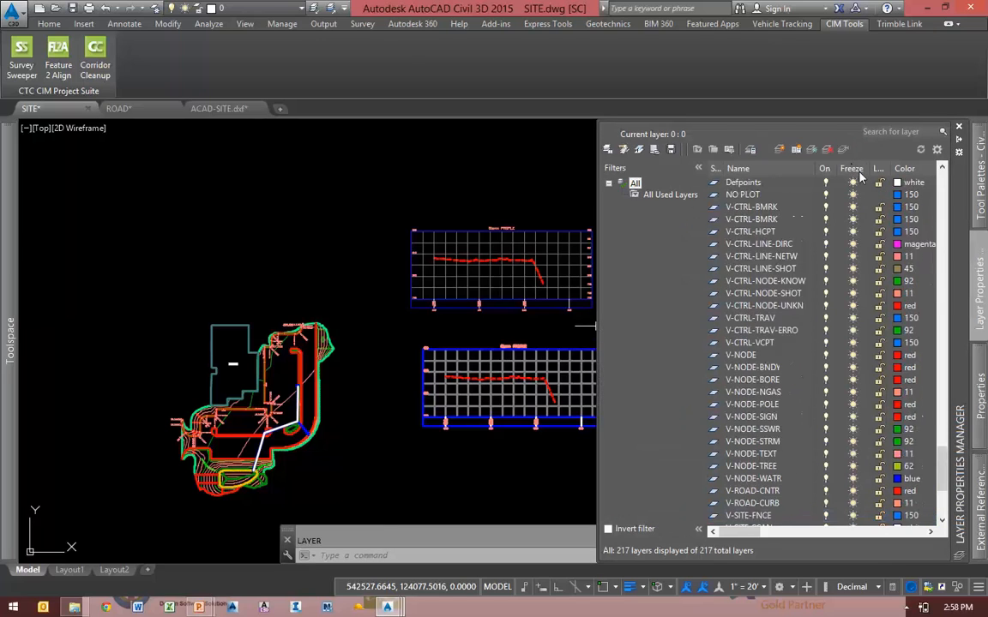
left_click_drag(944, 469, 950, 519)
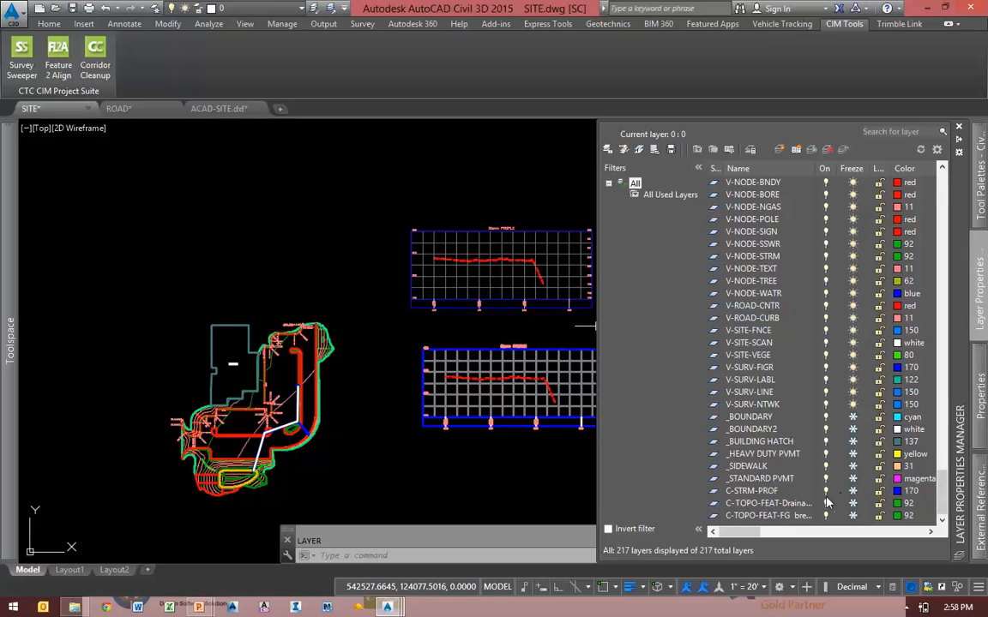
left_click(852, 491)
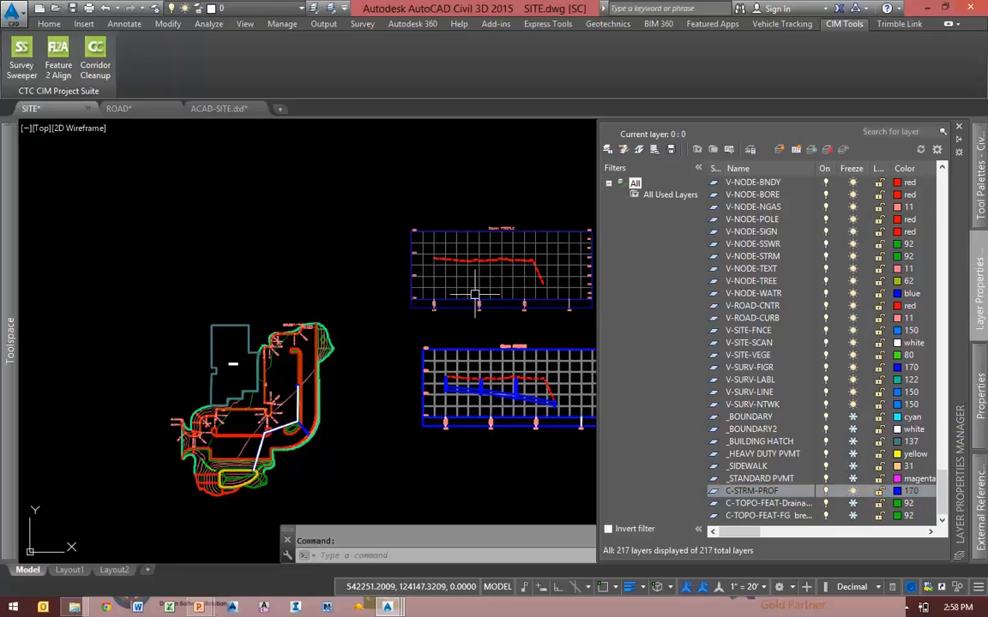
scroll(496, 255, "up", 7)
key("Escape")
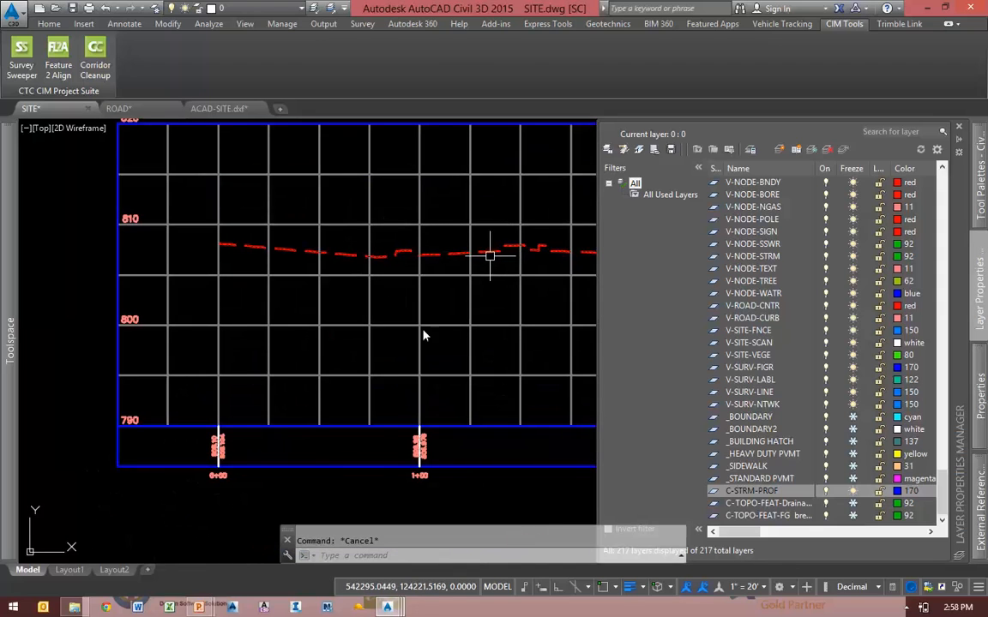
Look up the North BC centerline alignment in the Prospector and expand its profiles
scroll(387, 390, "down", 8)
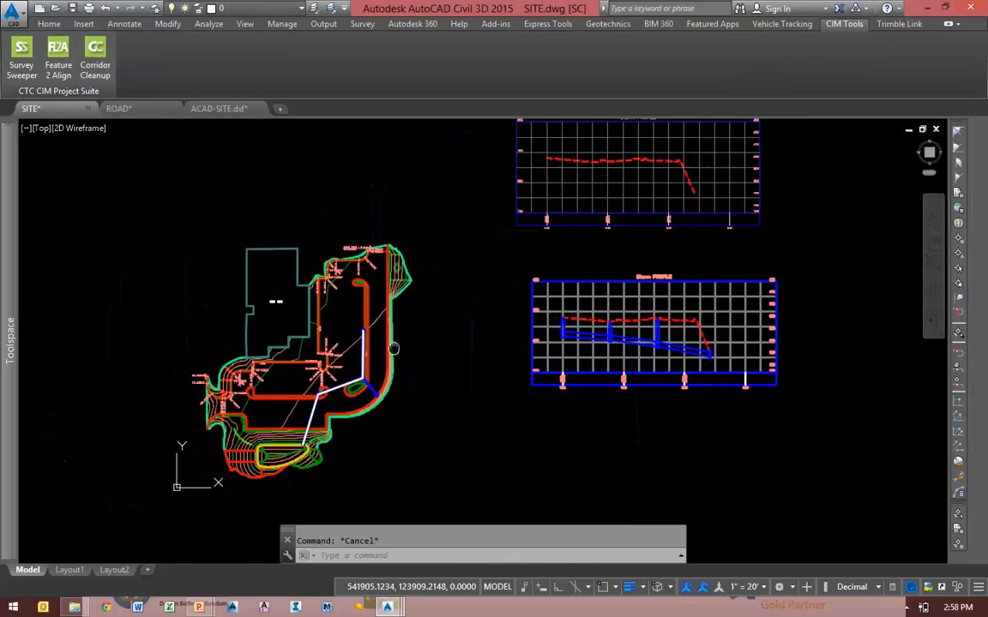
scroll(394, 347, "up", 10)
mouse_move(16, 210)
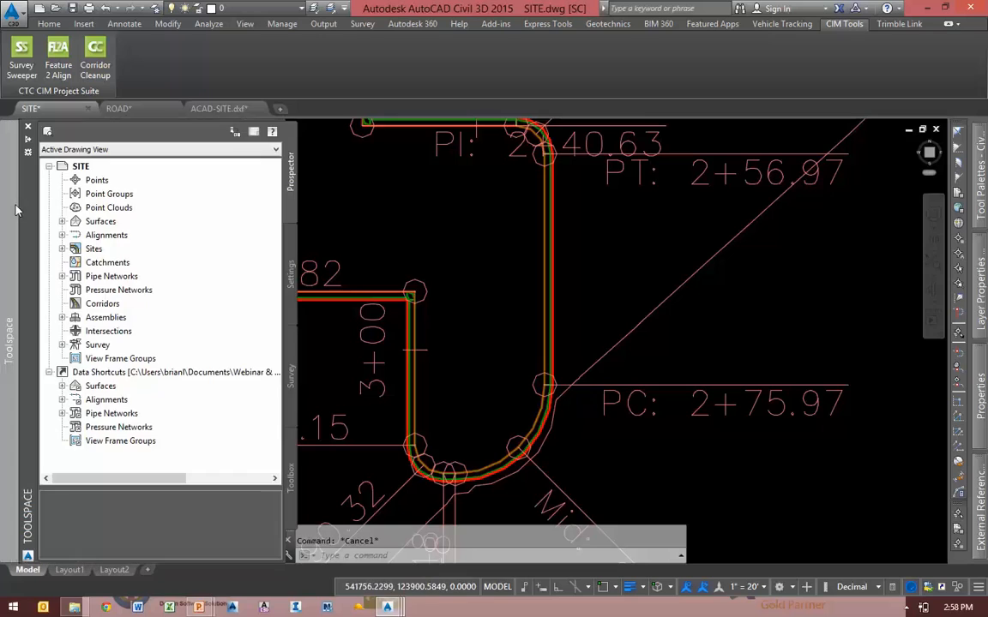
left_click(105, 234)
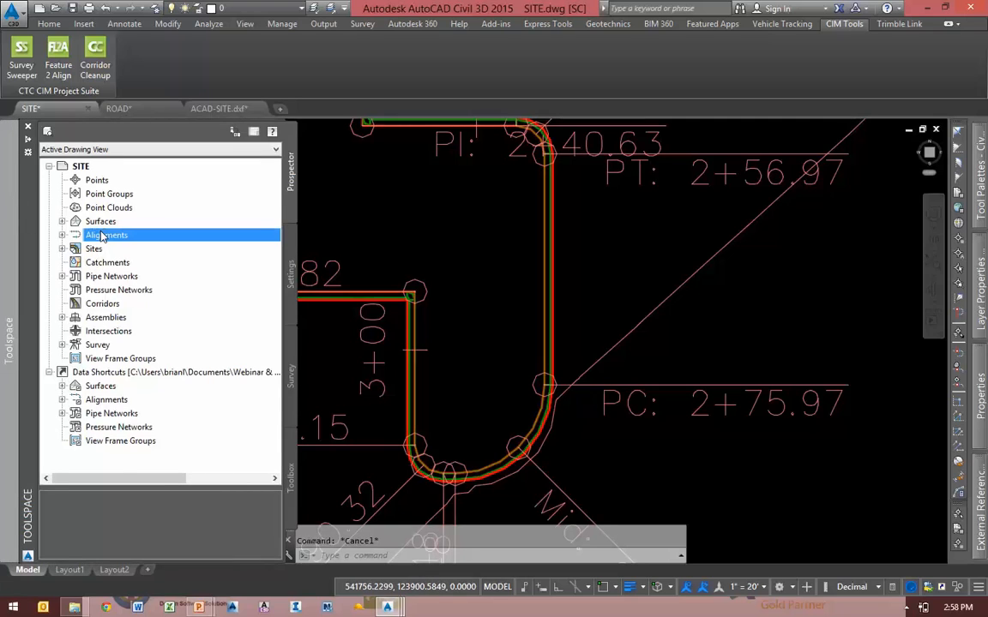
double_click(101, 236)
double_click(110, 250)
double_click(139, 263)
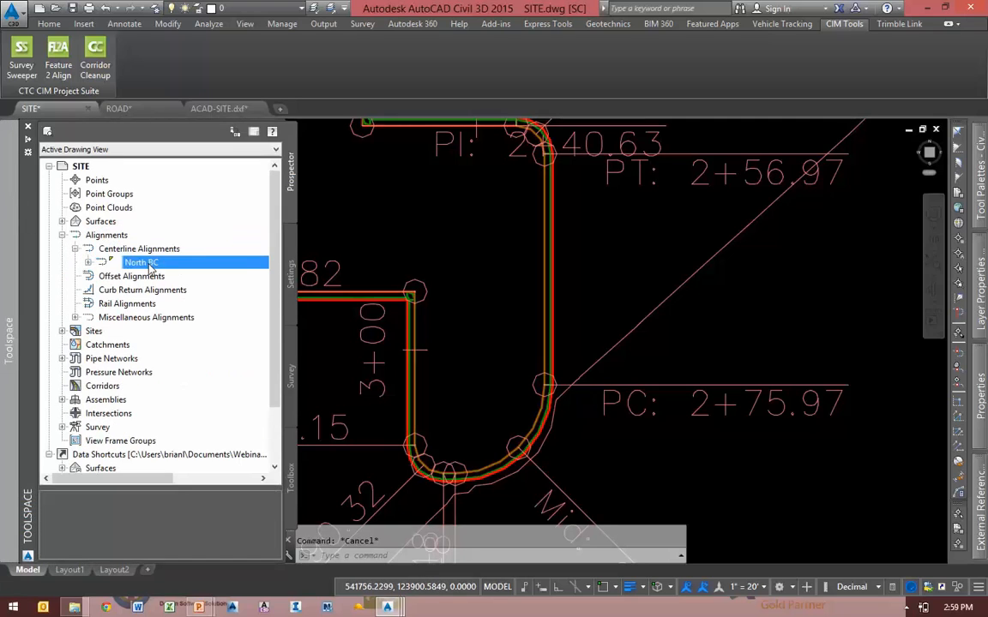
left_click(137, 289)
double_click(138, 290)
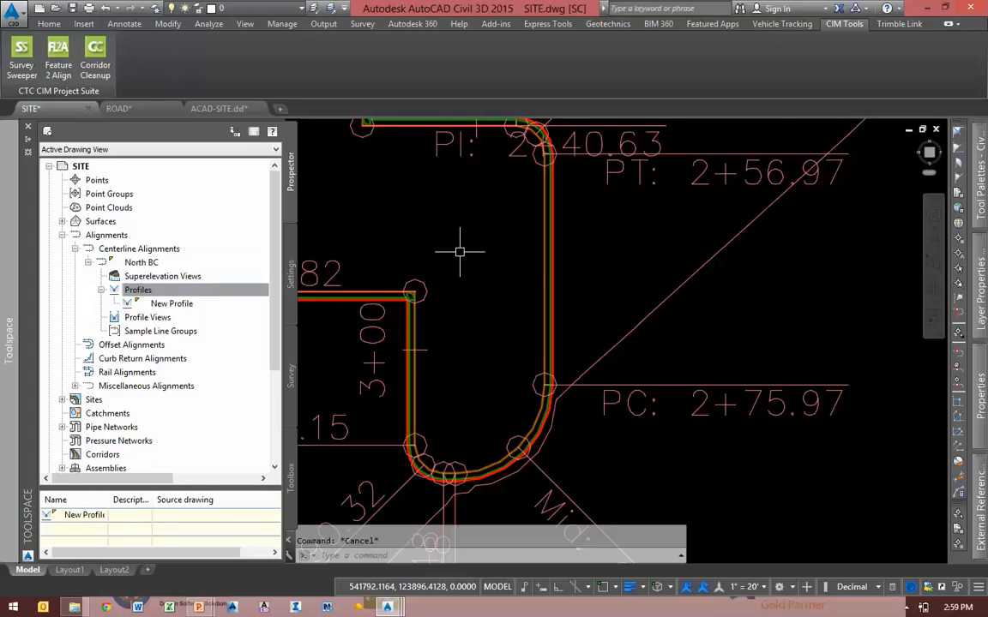
Create a profile view for the North BC alignment showing its New Profile, and place it above the existing profile views
scroll(545, 327, "down", 4)
scroll(480, 310, "up", 8)
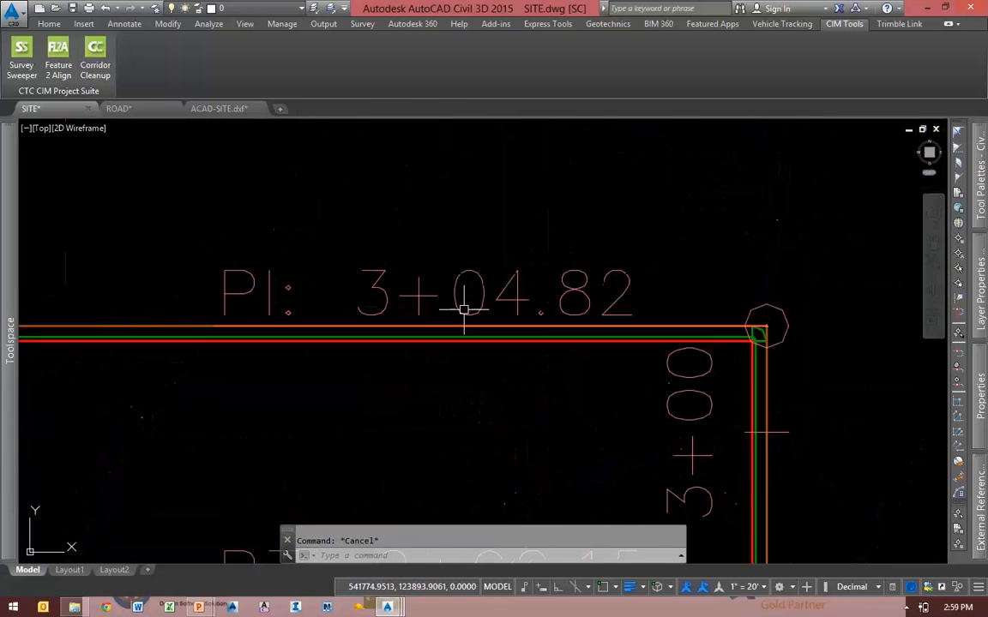
left_click(355, 321)
scroll(553, 414, "down", 5)
scroll(718, 353, "up", 5)
key("Escape")
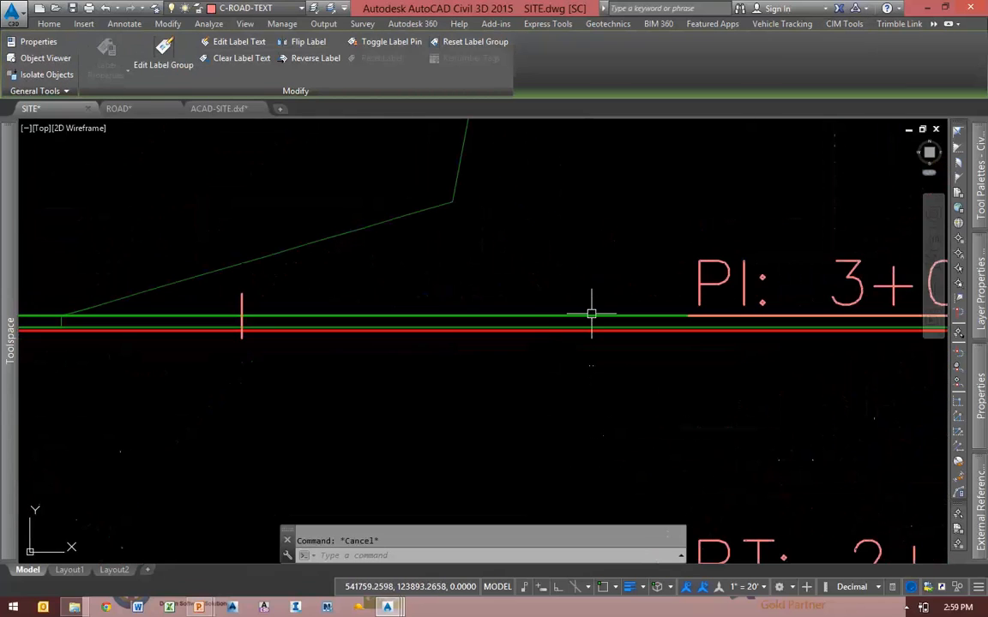
left_click(599, 314)
scroll(468, 403, "down", 6)
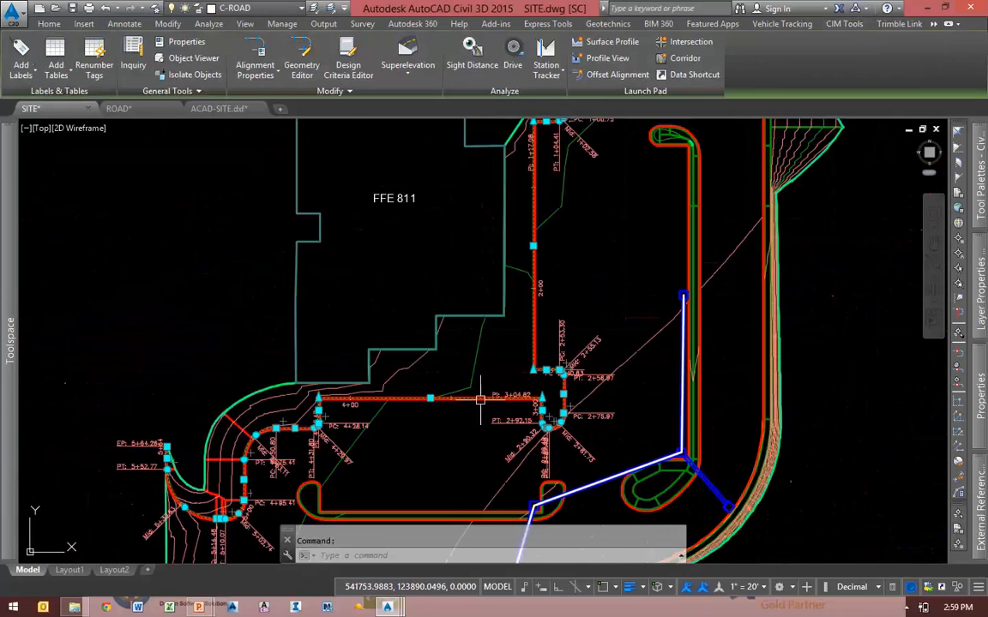
left_click(607, 57)
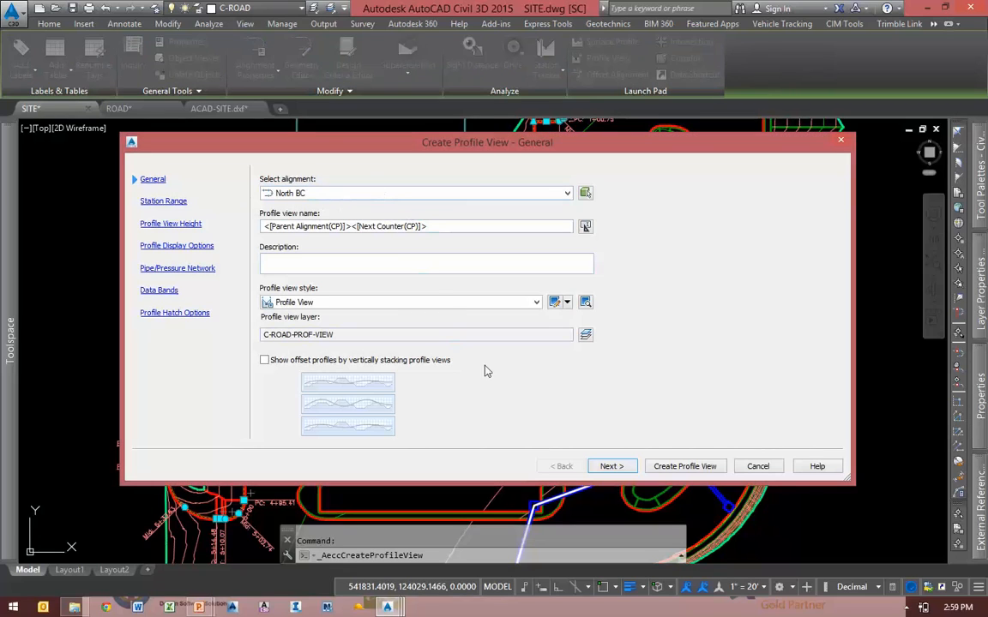
left_click(610, 466)
left_click(610, 466)
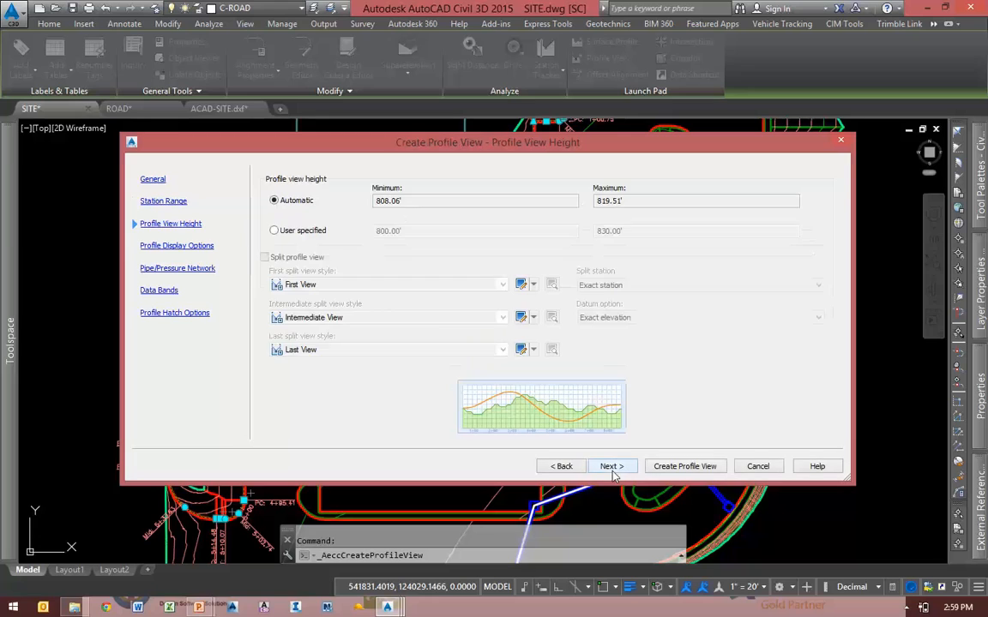
left_click(611, 467)
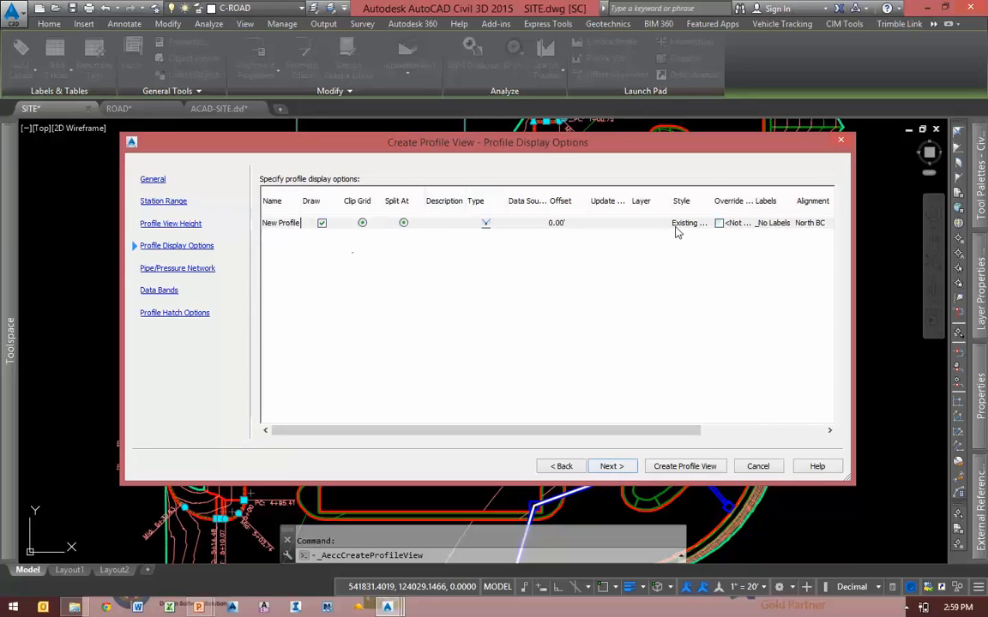
left_click(685, 466)
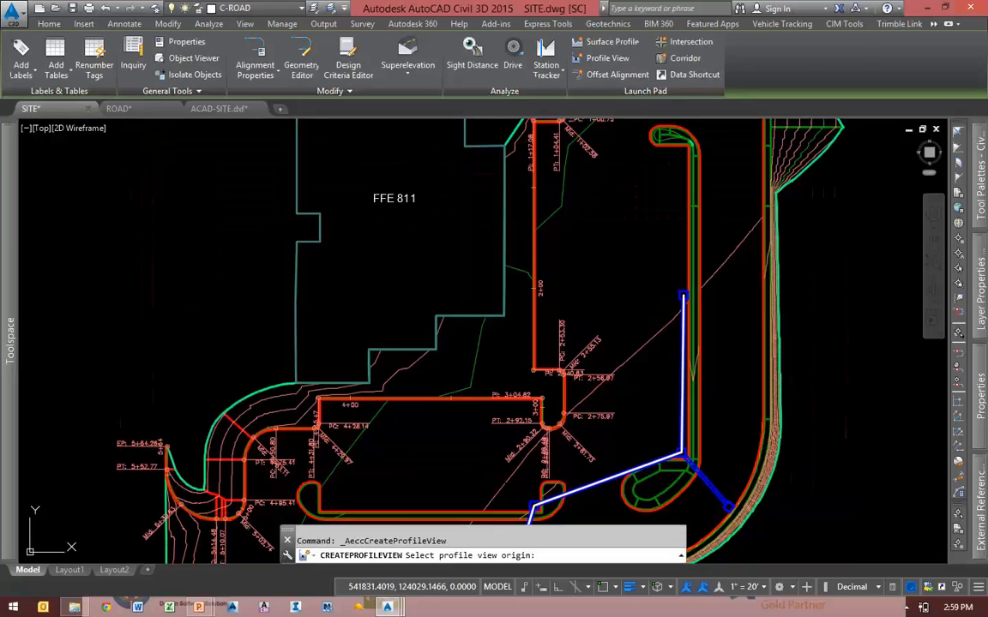
scroll(492, 302, "down", 10)
left_click(504, 290)
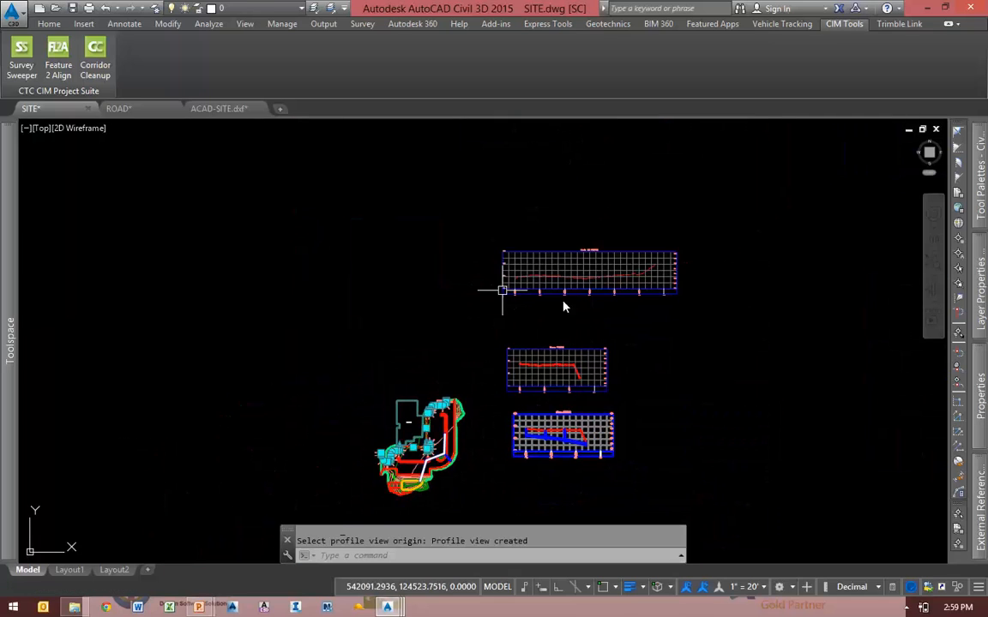
Examine the profile in the new North BC profile view and compare it with the alignment in the site plan
scroll(579, 275, "up", 5)
left_click(587, 281)
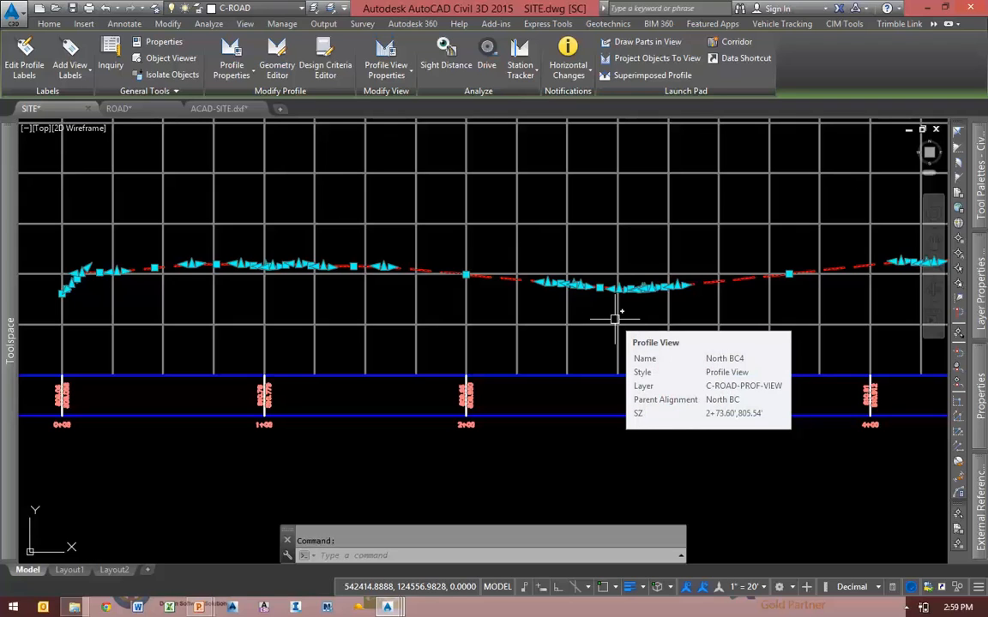
scroll(756, 289, "down", 8)
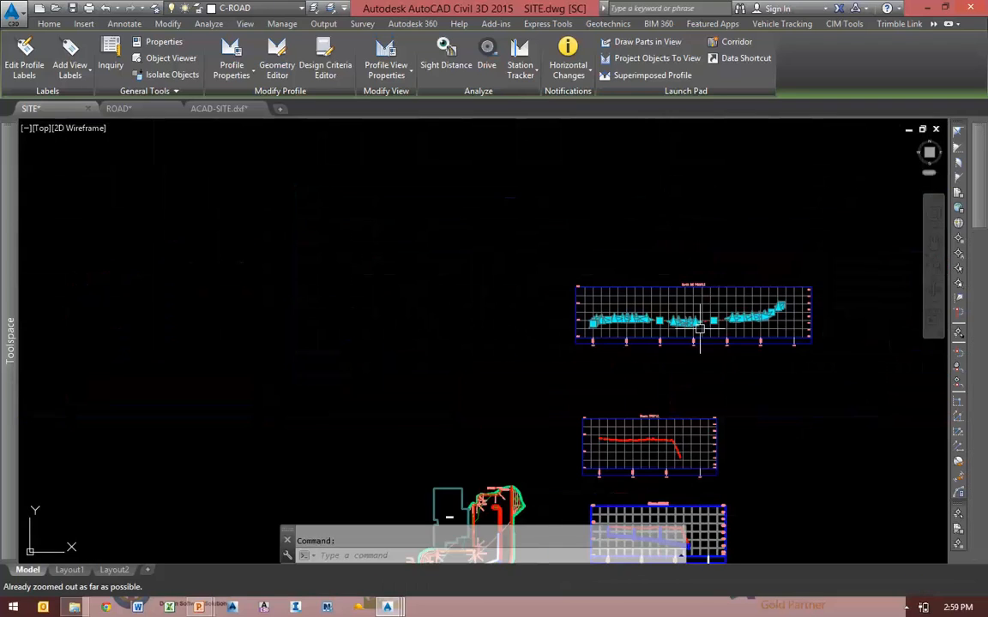
scroll(554, 473, "up", 8)
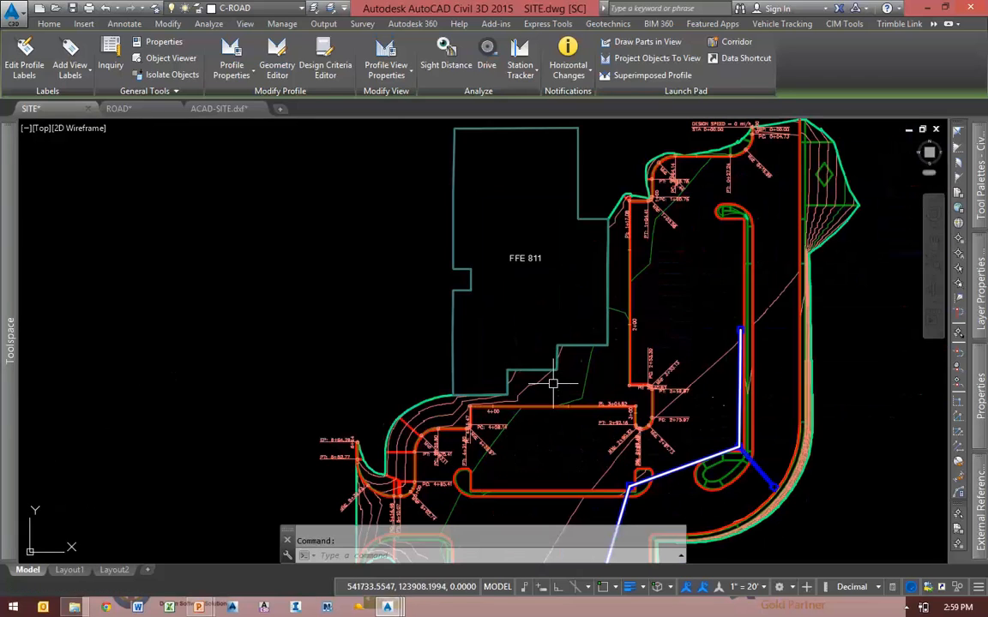
key("Escape")
scroll(632, 419, "up", 8)
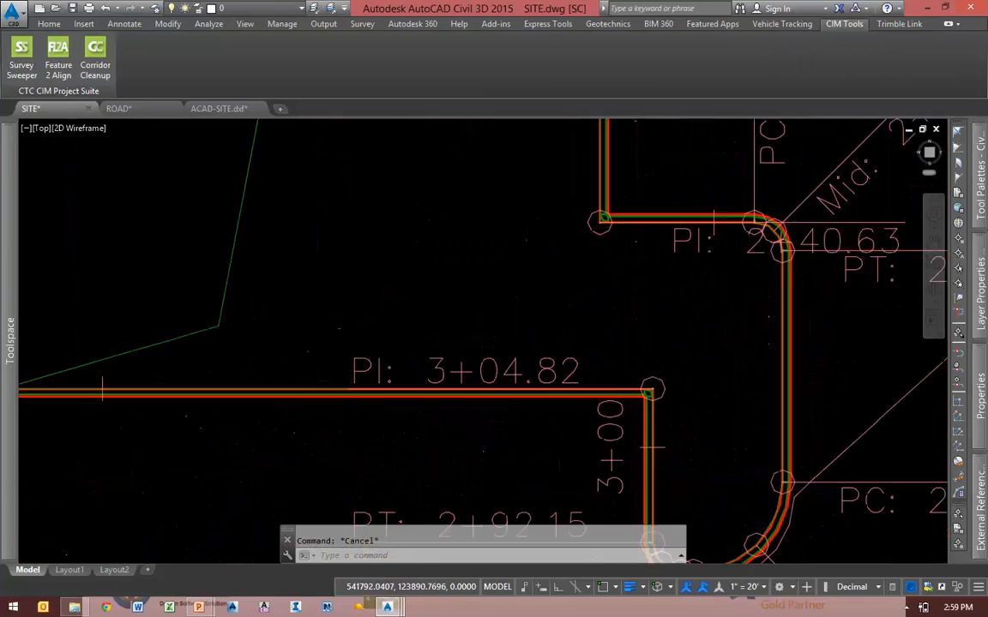
scroll(538, 436, "down", 6)
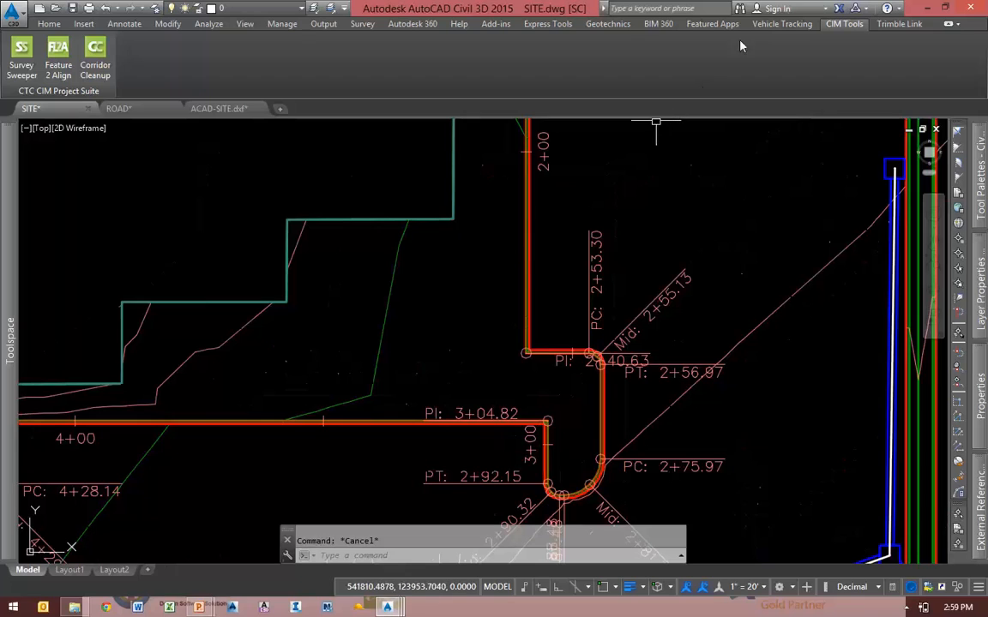
Try to export the North BC alignment with its New Profile in US Survey Feet as an RXL file to Documents
left_click(899, 23)
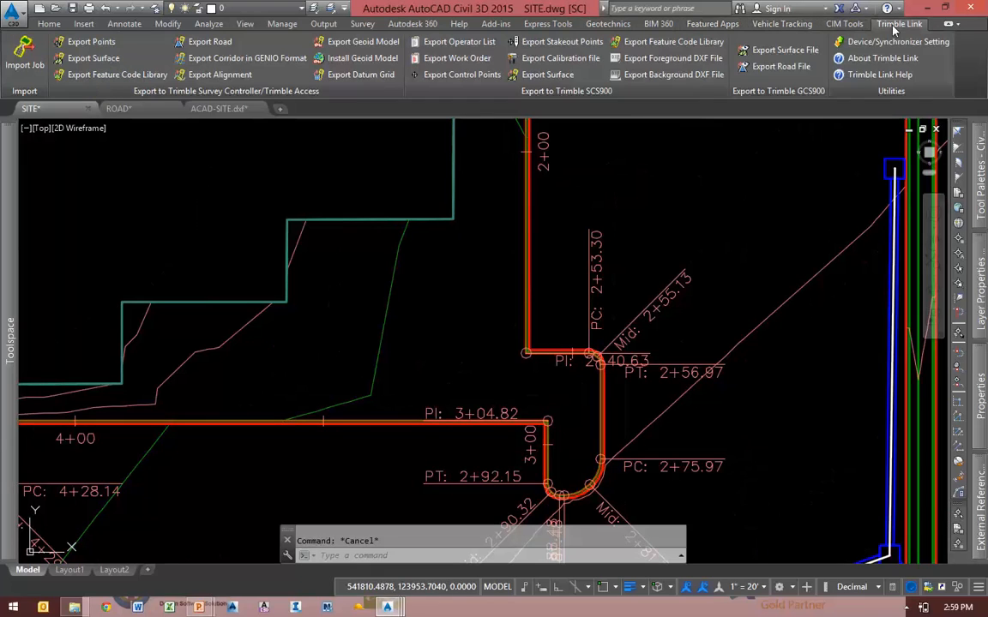
left_click(212, 78)
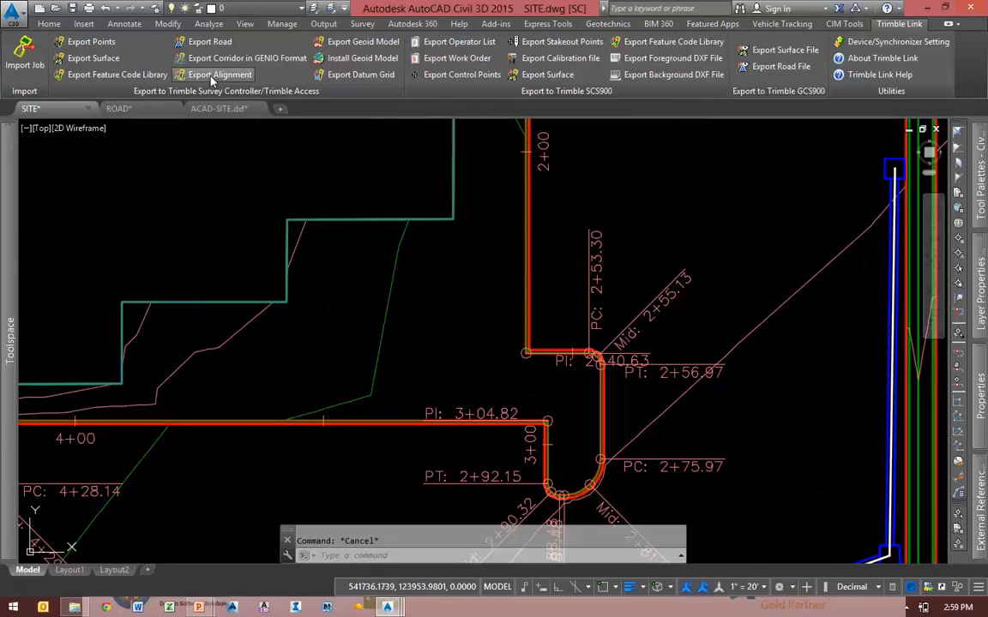
left_click(415, 227)
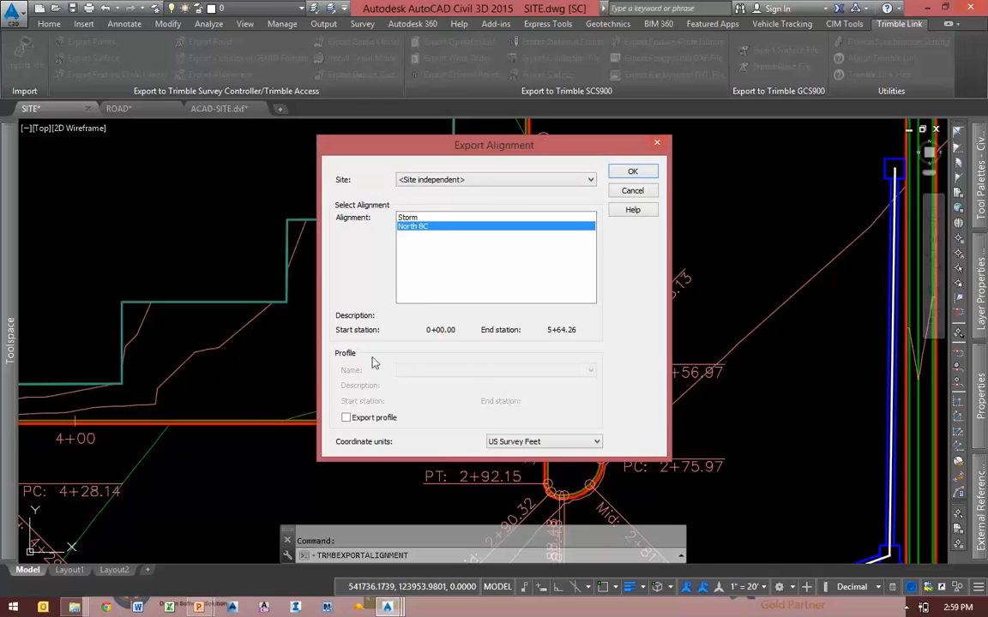
left_click(346, 419)
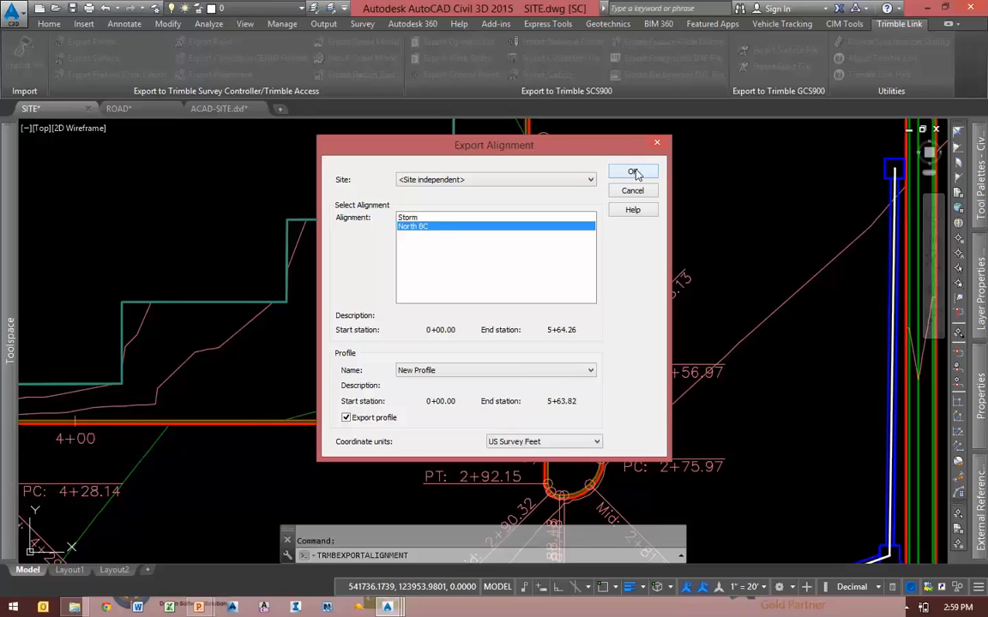
left_click(633, 173)
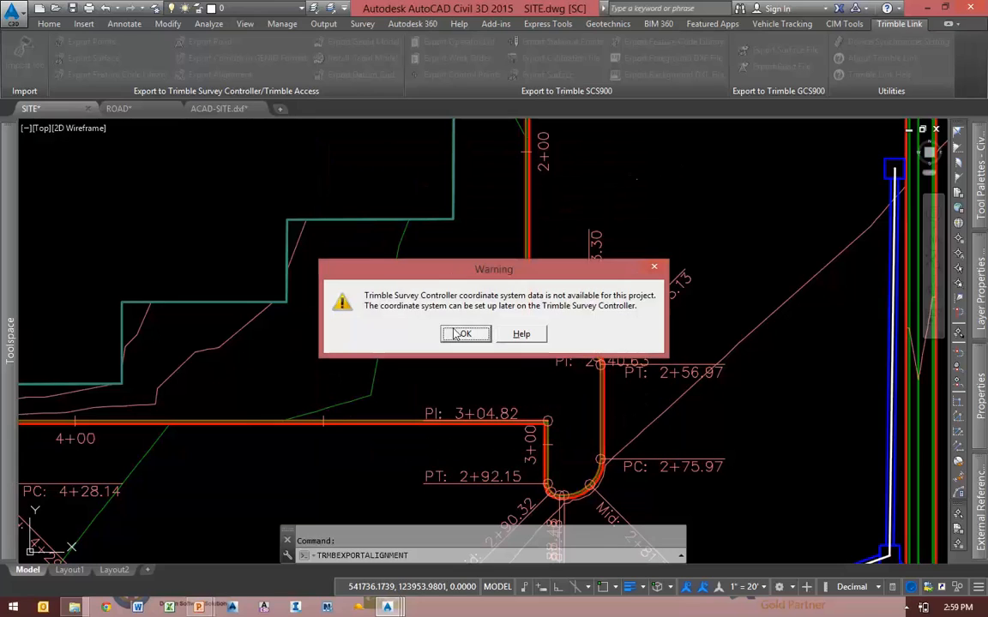
left_click(466, 334)
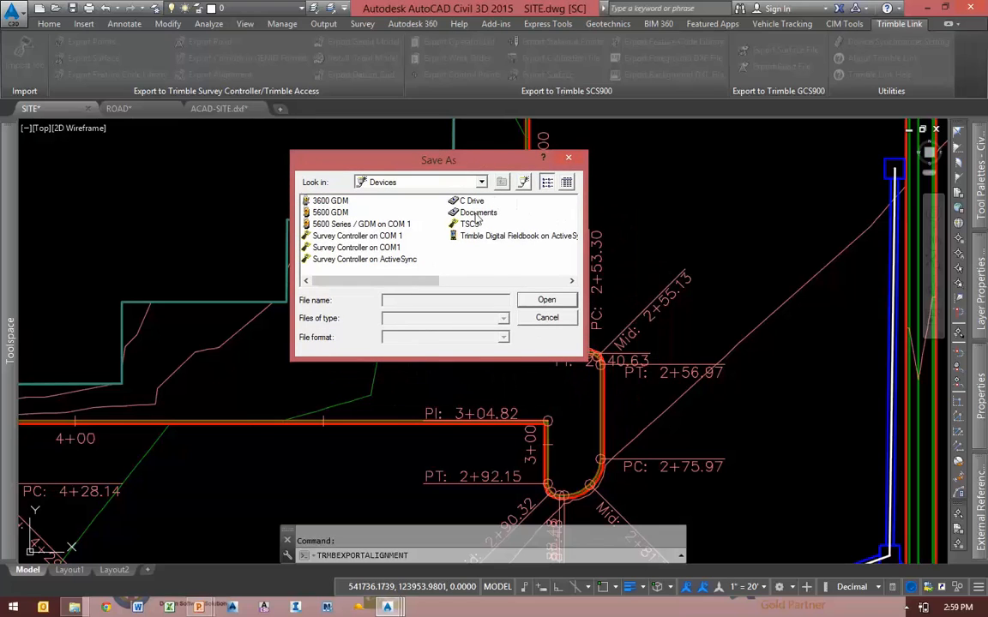
double_click(477, 213)
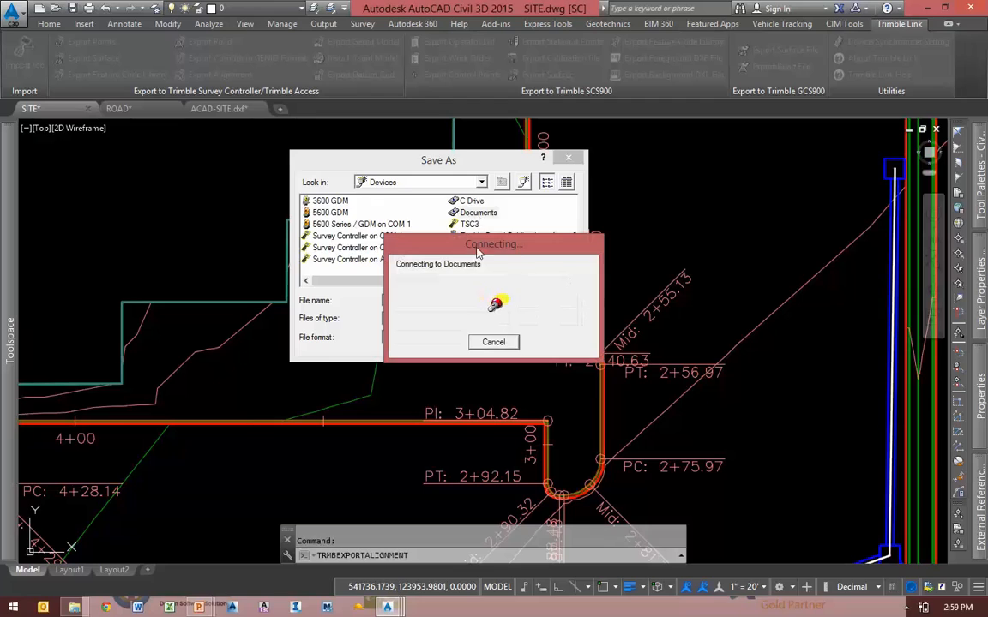
left_click_drag(423, 281, 521, 276)
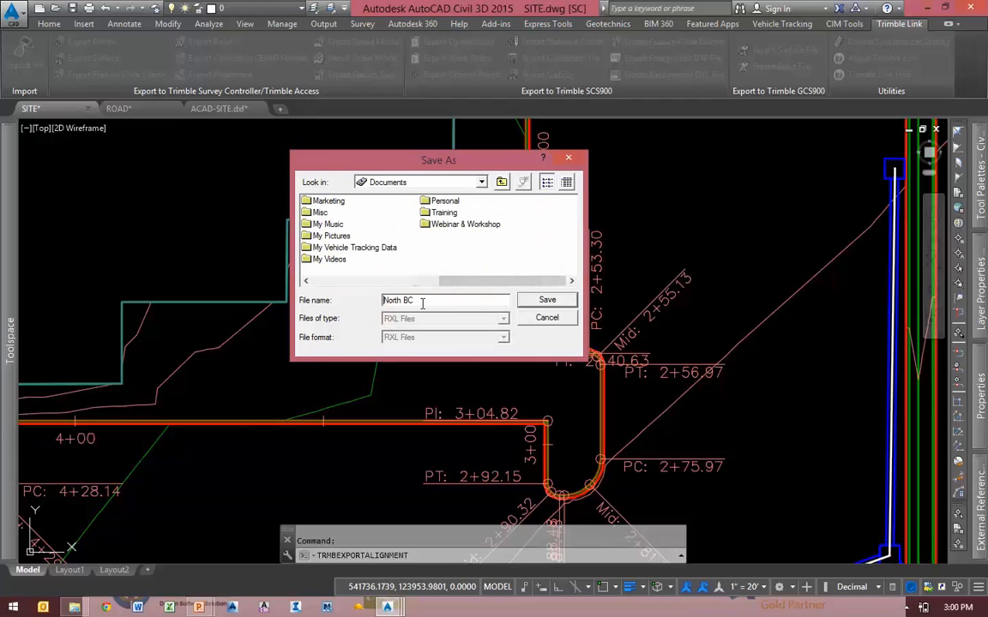
left_click(554, 322)
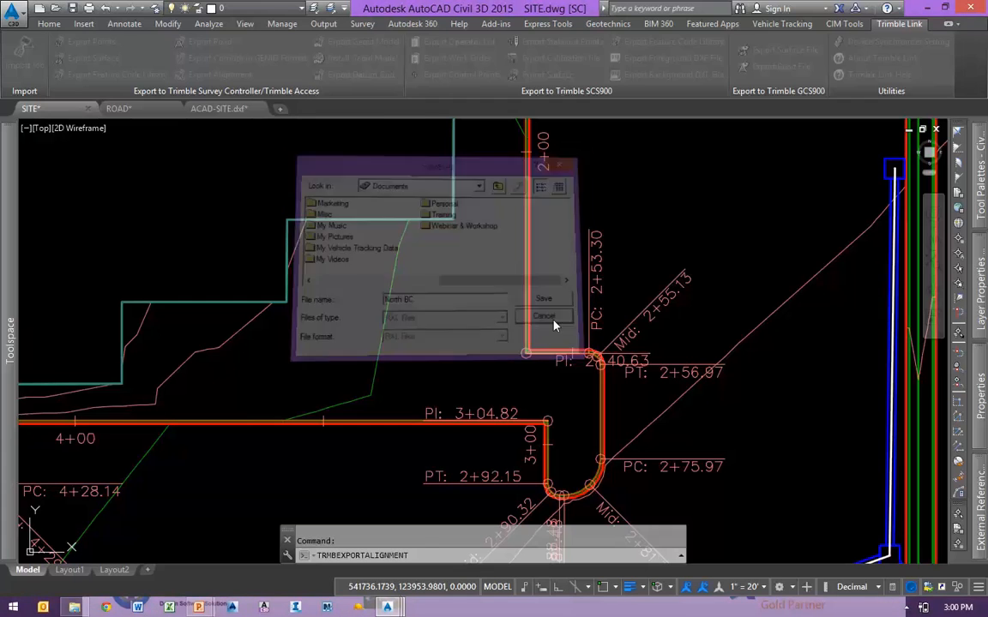
Try to start a surface export to Trimble Survey Controller/Trimble Access
scroll(591, 325, "down", 5)
scroll(591, 324, "down", 4)
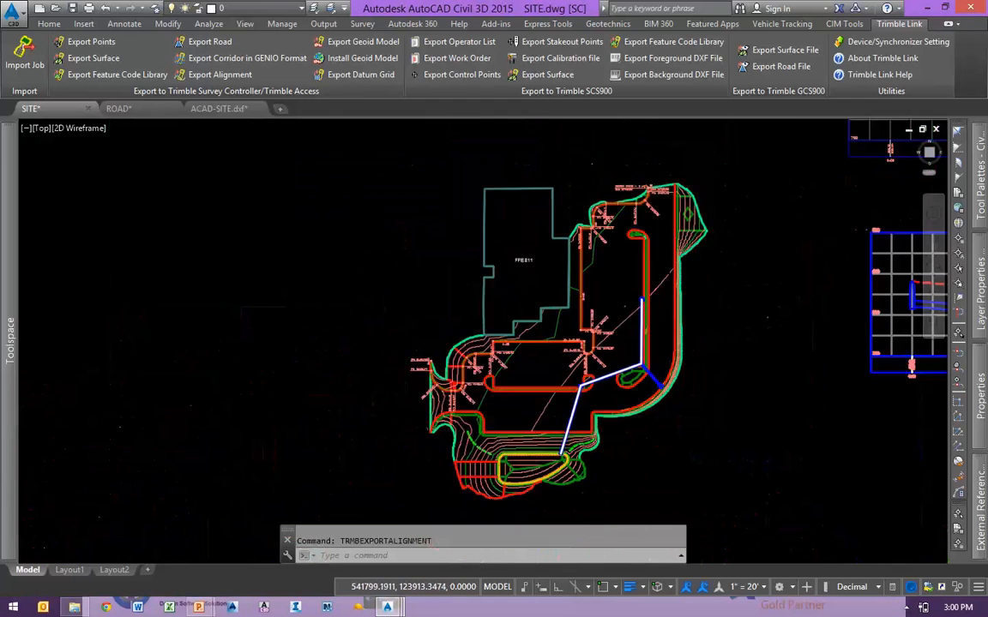
scroll(522, 358, "down", 3)
scroll(519, 359, "up", 4)
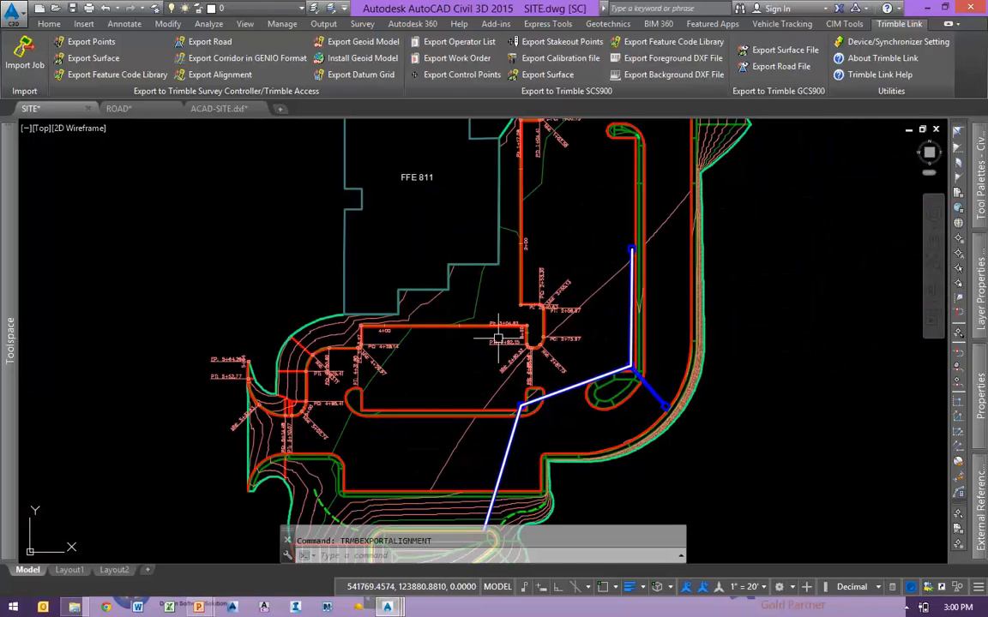
middle_click_drag(446, 397, 465, 371)
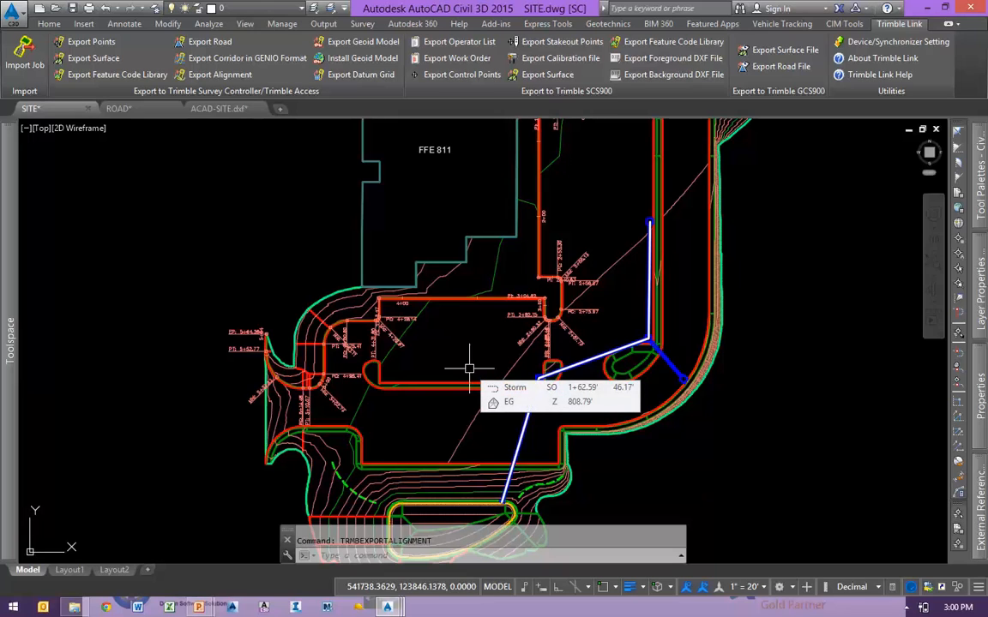
mouse_move(607, 200)
middle_mouse_down()
mouse_move(613, 282)
mouse_move(576, 331)
middle_mouse_up()
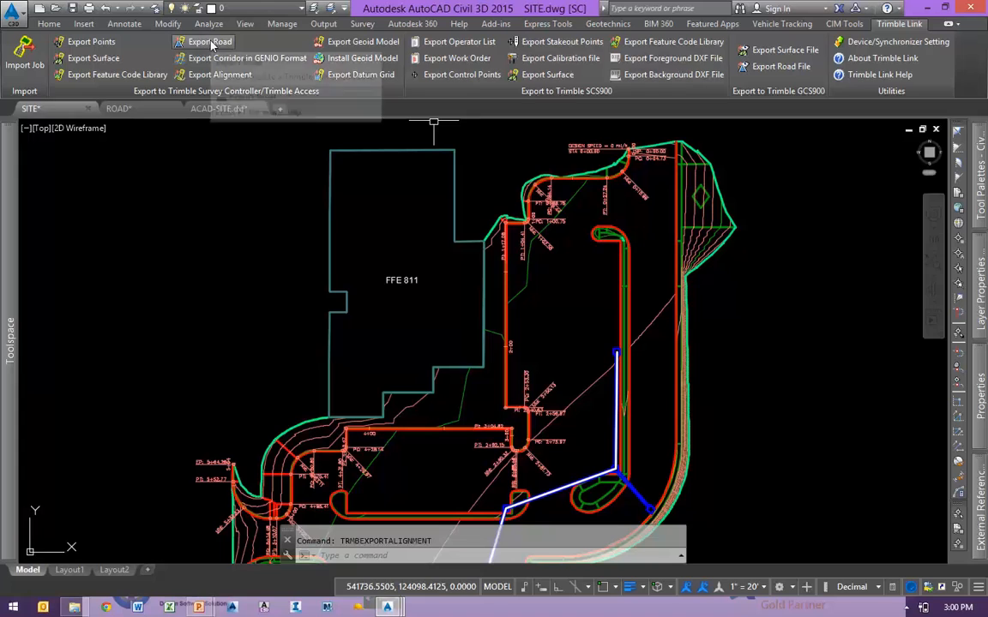
left_click(96, 58)
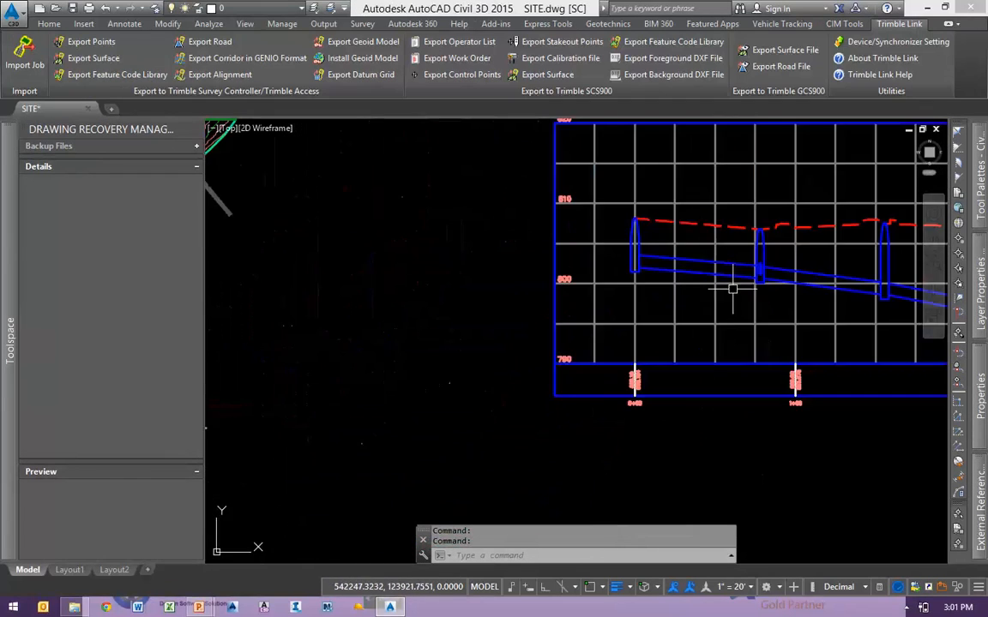
Close the Drawing Recovery Manager and inspect the storm pipes and structures in the Storm profile view
middle_click_drag(730, 287, 597, 330)
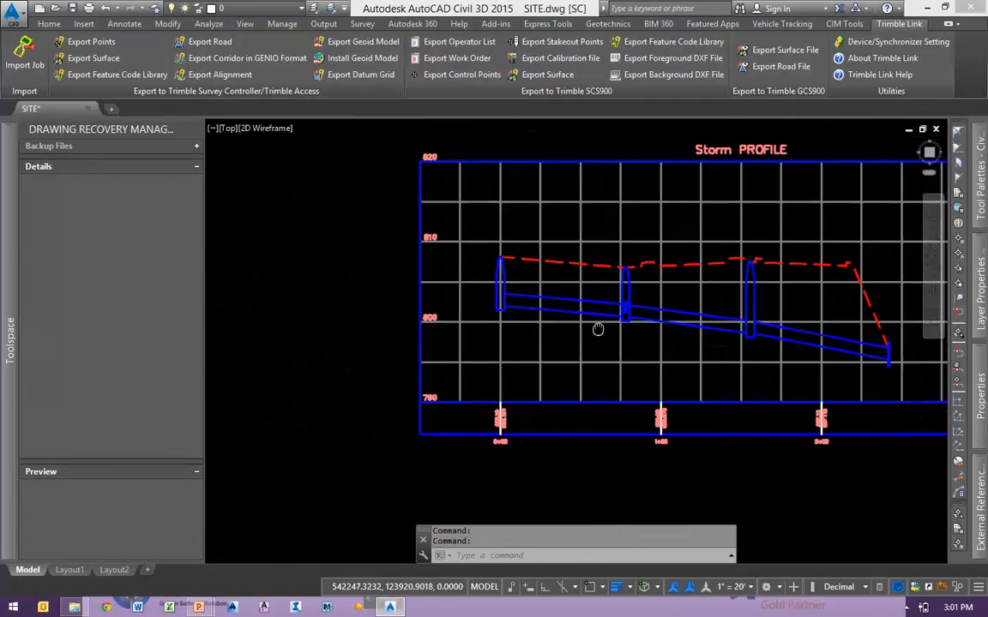
scroll(564, 414, "up", 3)
middle_click_drag(571, 250, 526, 304)
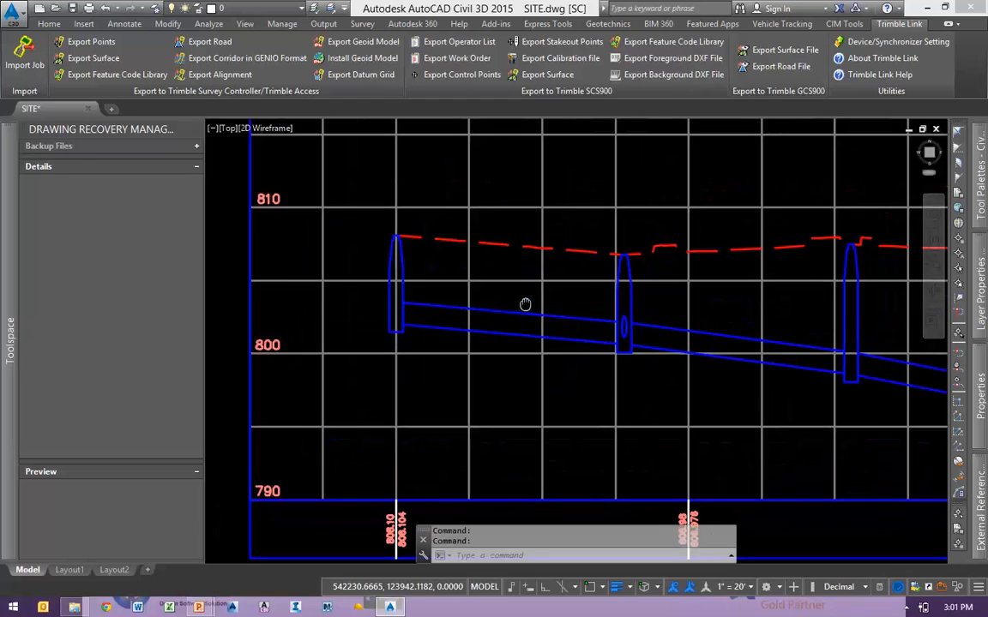
left_click(195, 130)
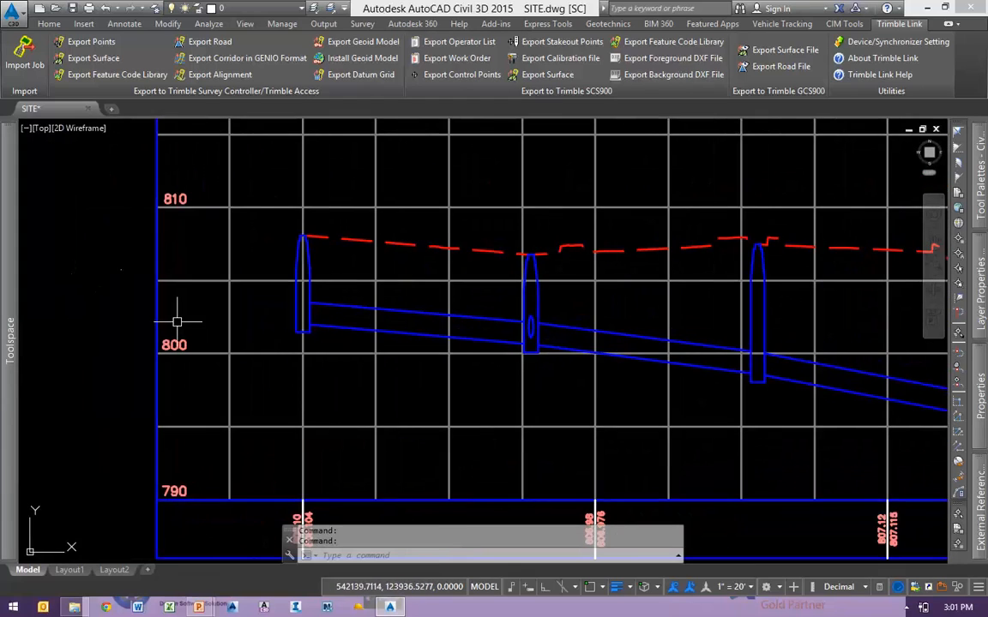
scroll(295, 339, "up", 1)
middle_click_drag(298, 341, 324, 366)
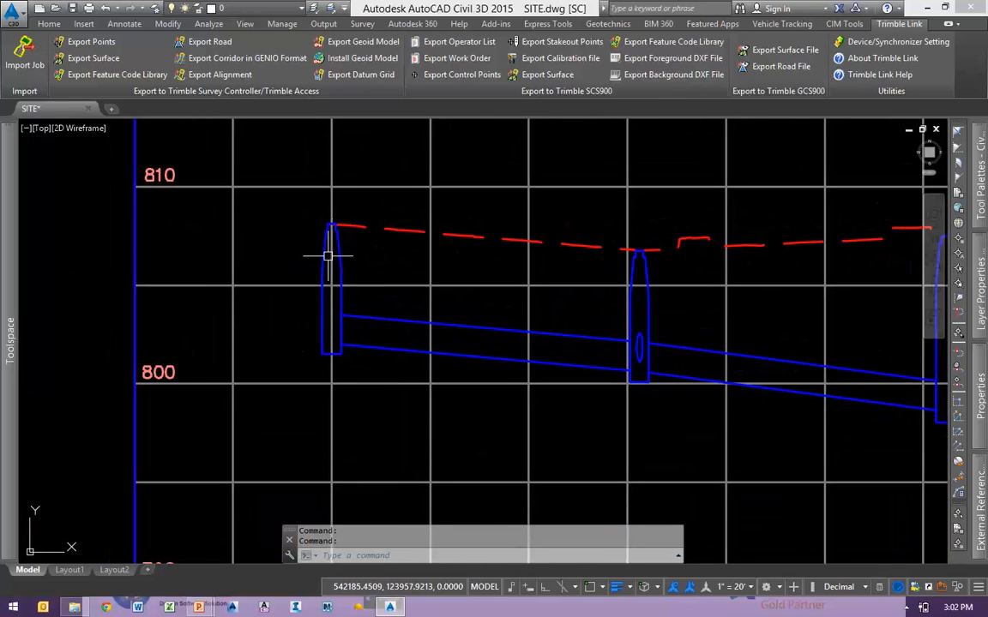
Run the Structures_in_CSV pipe report from the Reports Manager with all objects included and LandXML version 1.2
mouse_move(10, 350)
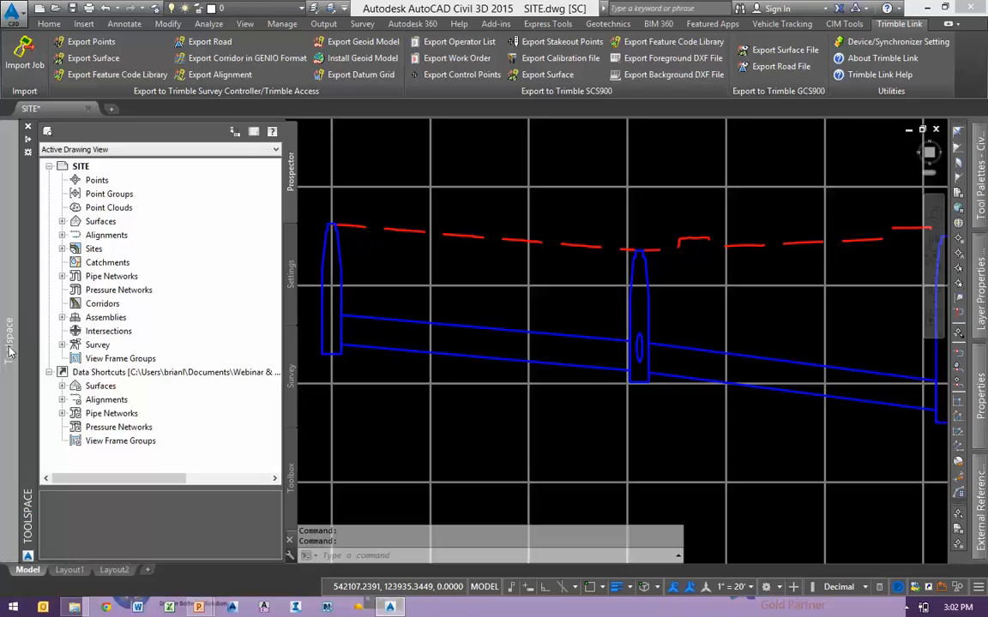
left_click(290, 476)
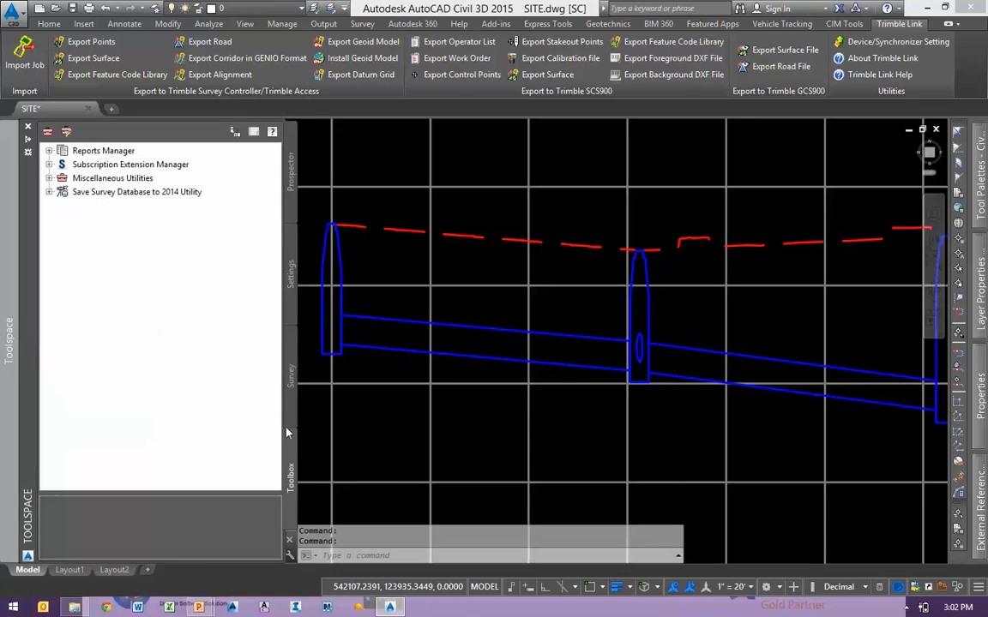
double_click(98, 152)
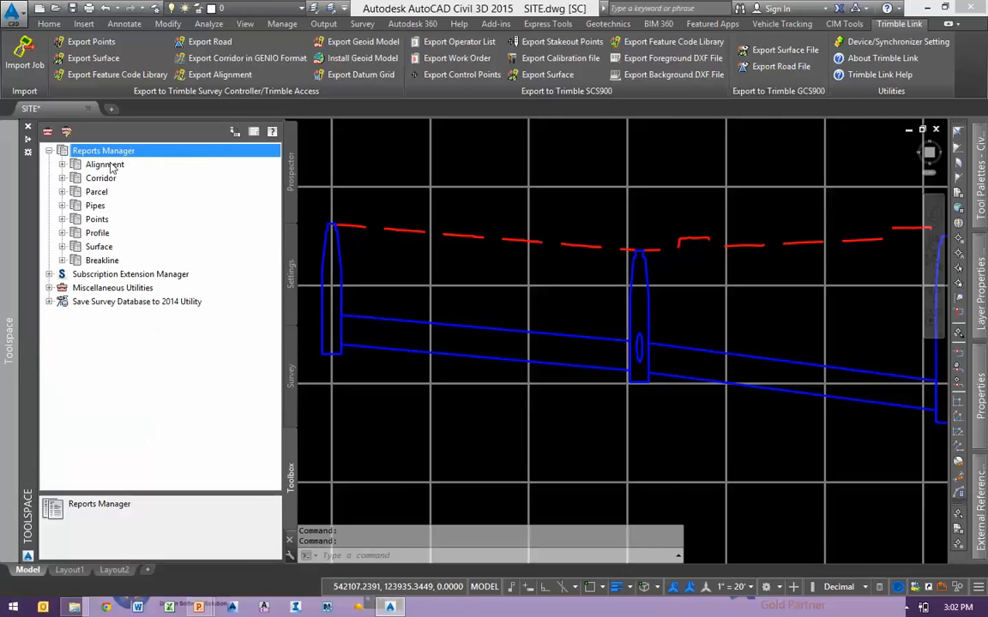
double_click(93, 206)
left_click(121, 261)
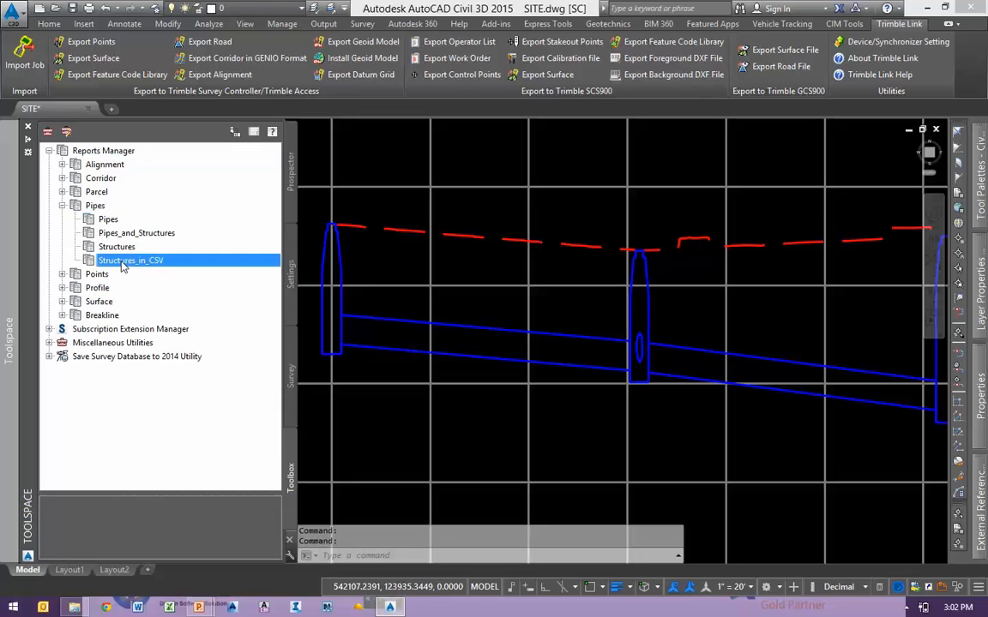
right_click(122, 267)
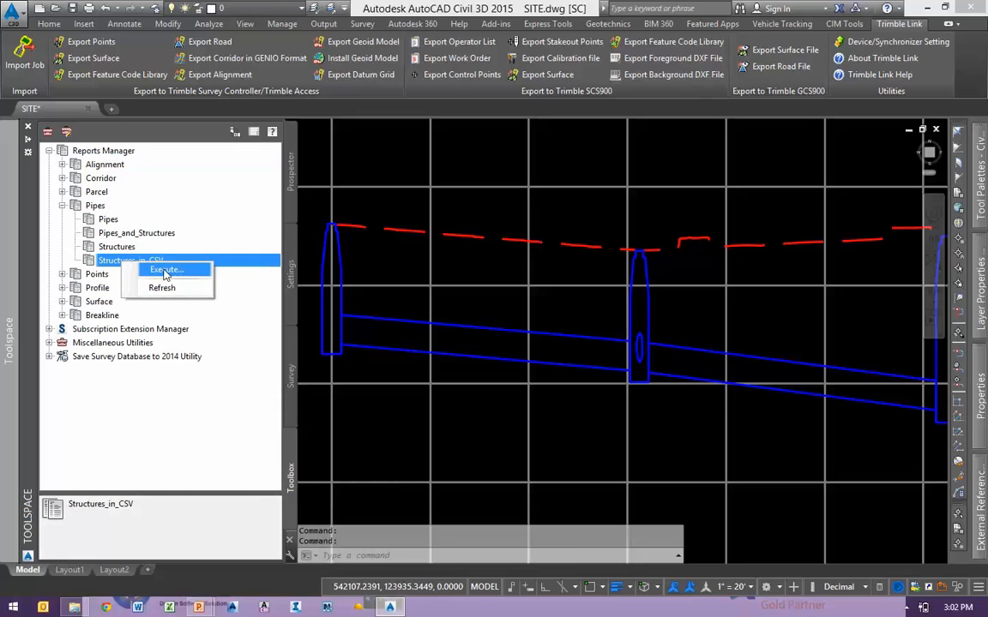
left_click(165, 271)
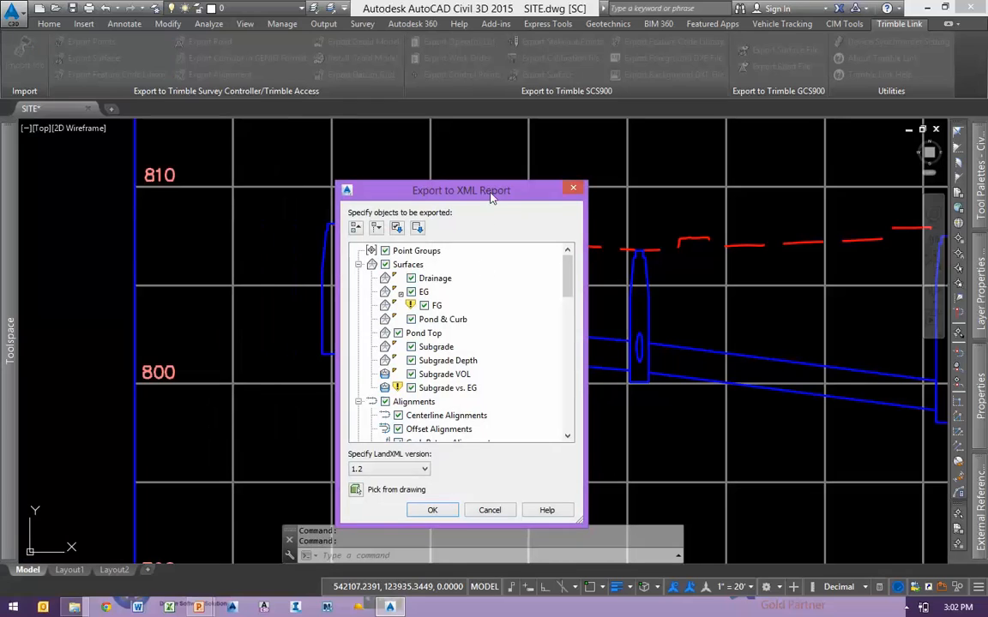
left_click_drag(488, 193, 470, 144)
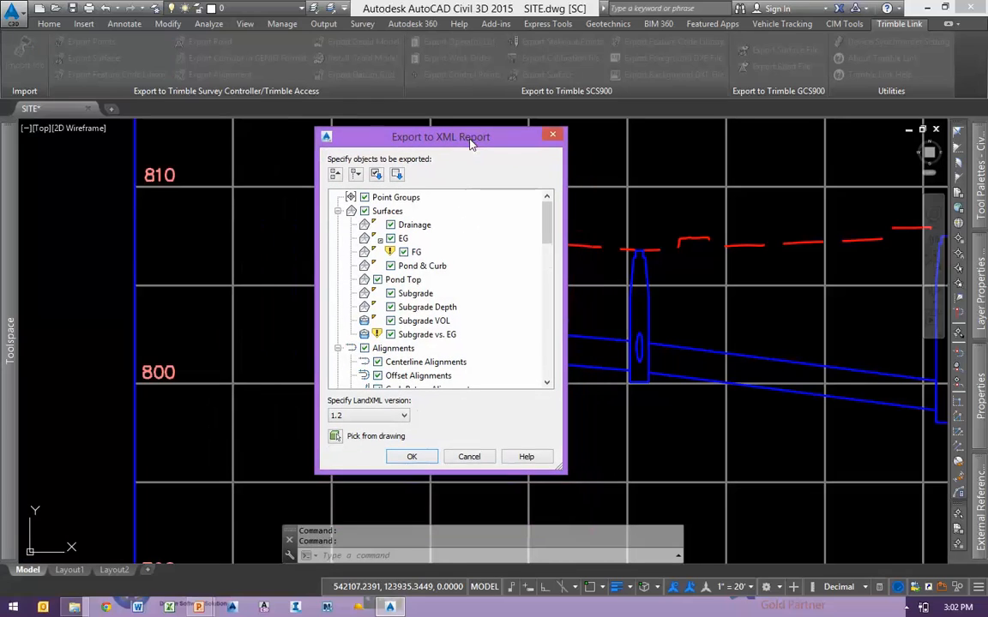
left_click(412, 457)
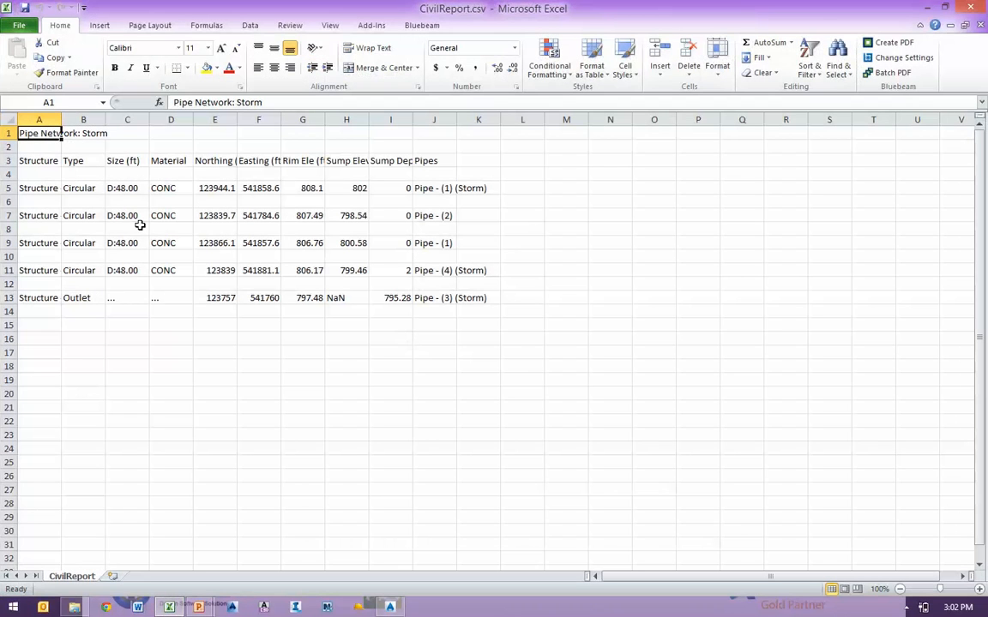
Autofit the columns of CivilReport.csv to review the structure coordinates, rim and sump elevations, and close the report
left_click_drag(54, 117, 85, 119)
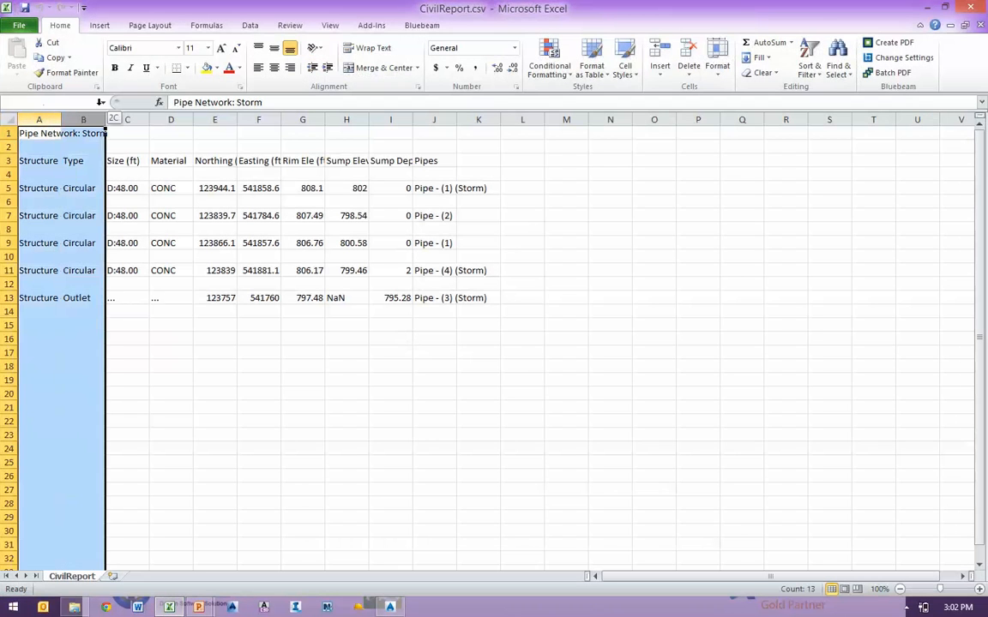
left_click(307, 118)
left_click(343, 118)
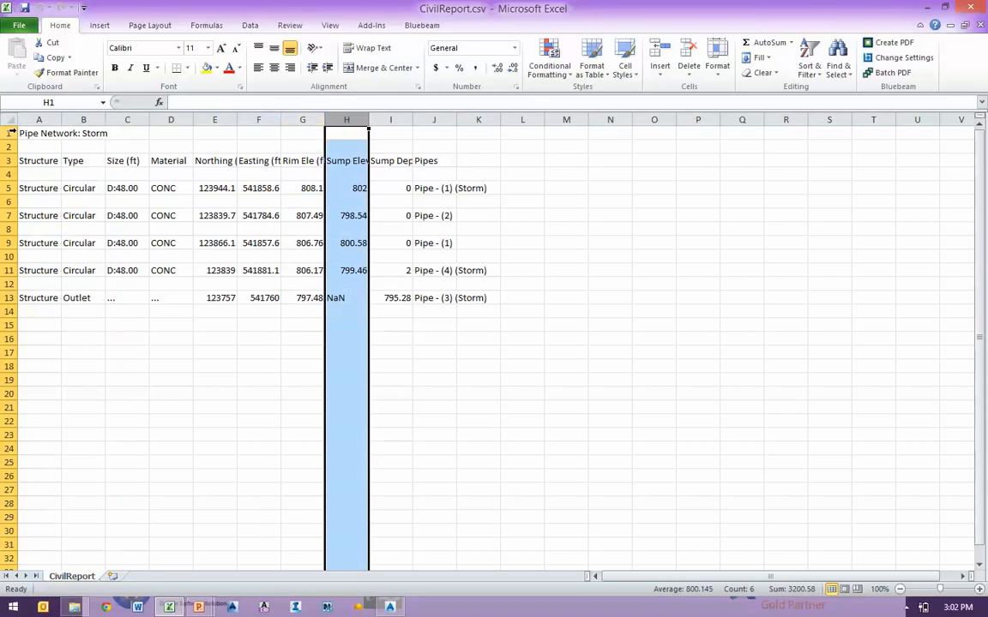
left_click(15, 121)
double_click(61, 120)
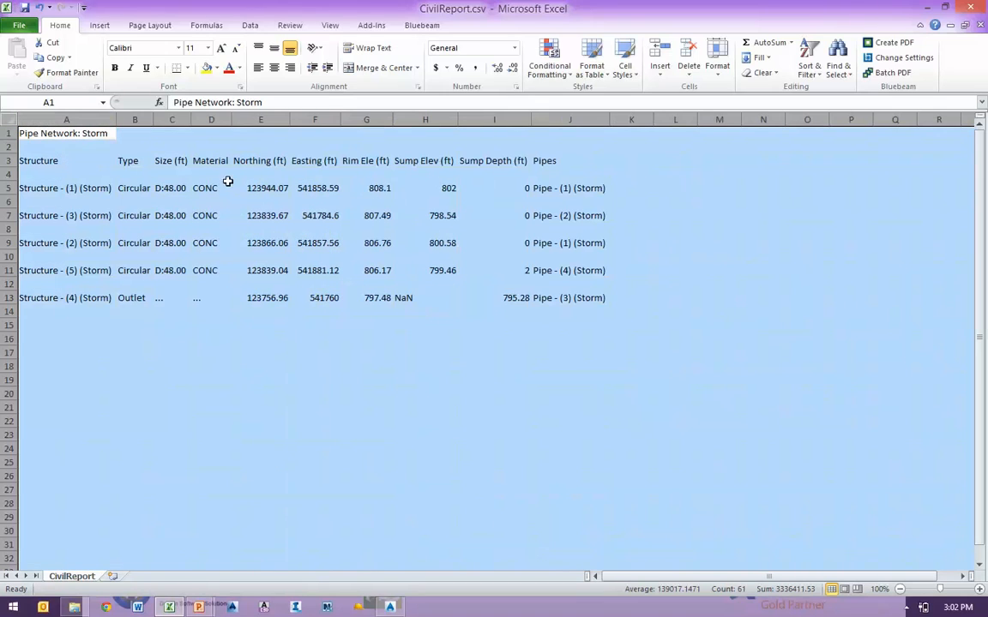
left_click(973, 6)
left_click(487, 326)
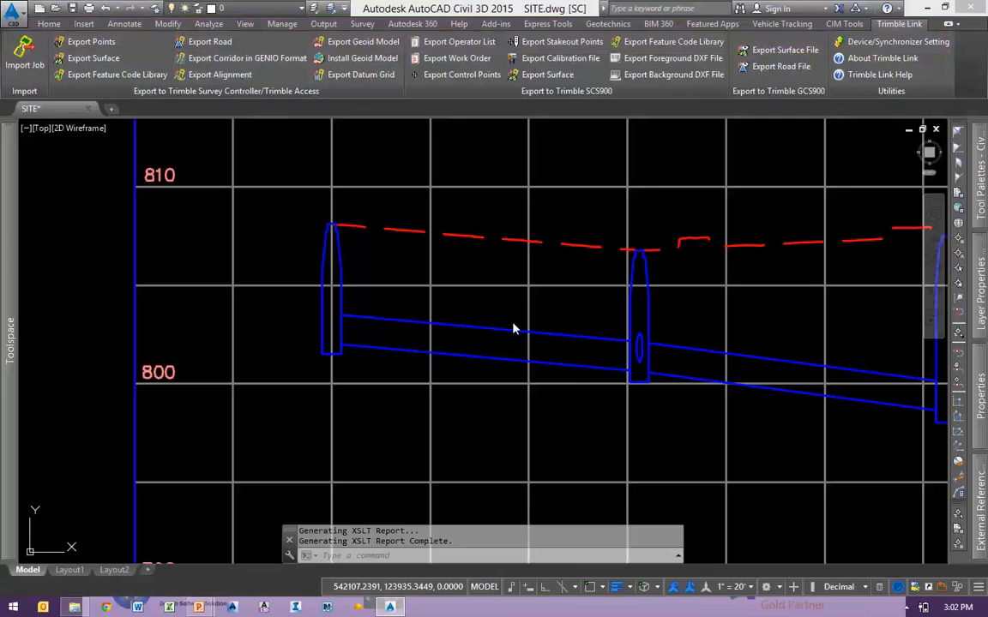
Examine the structures, pipe inverts and outlet along the run in the Storm profile view
scroll(563, 312, "down", 2)
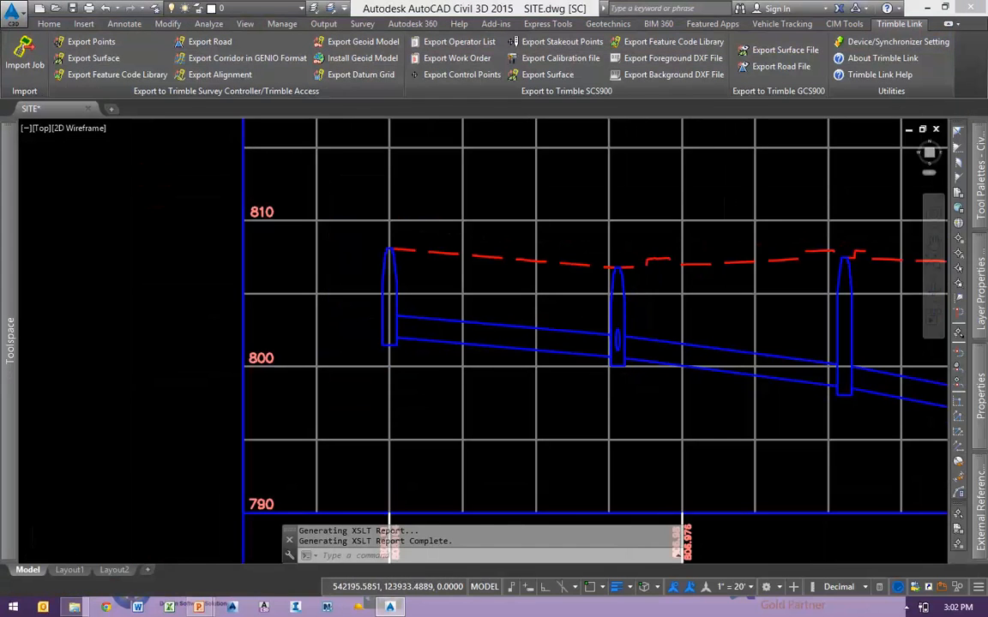
scroll(359, 419, "up", 3)
mouse_move(359, 418)
middle_mouse_down()
mouse_move(478, 358)
mouse_move(410, 339)
mouse_move(312, 349)
middle_mouse_up()
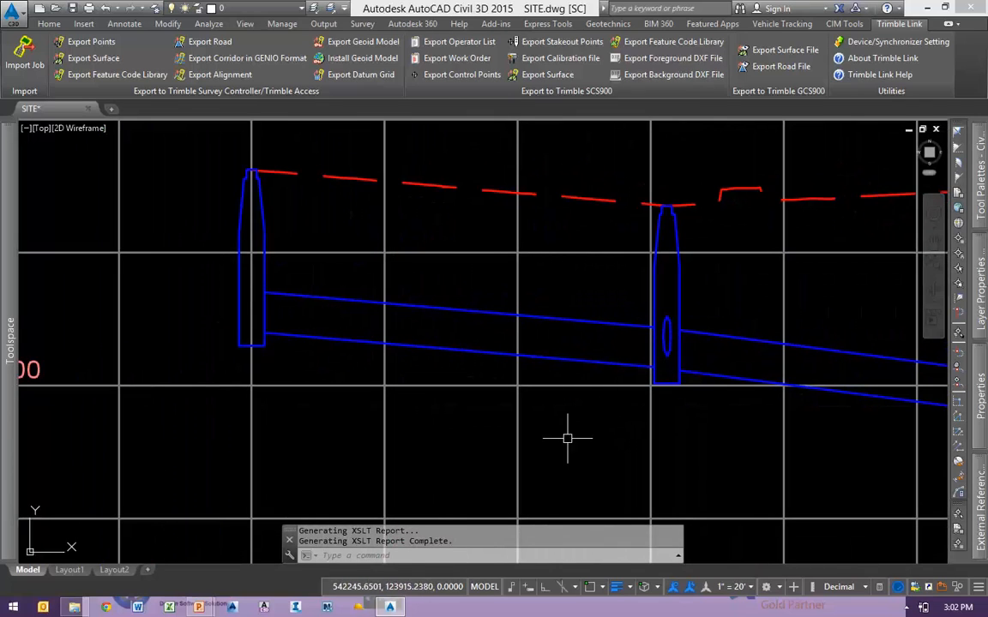
middle_click_drag(640, 490, 551, 458)
middle_click_drag(760, 441, 553, 456)
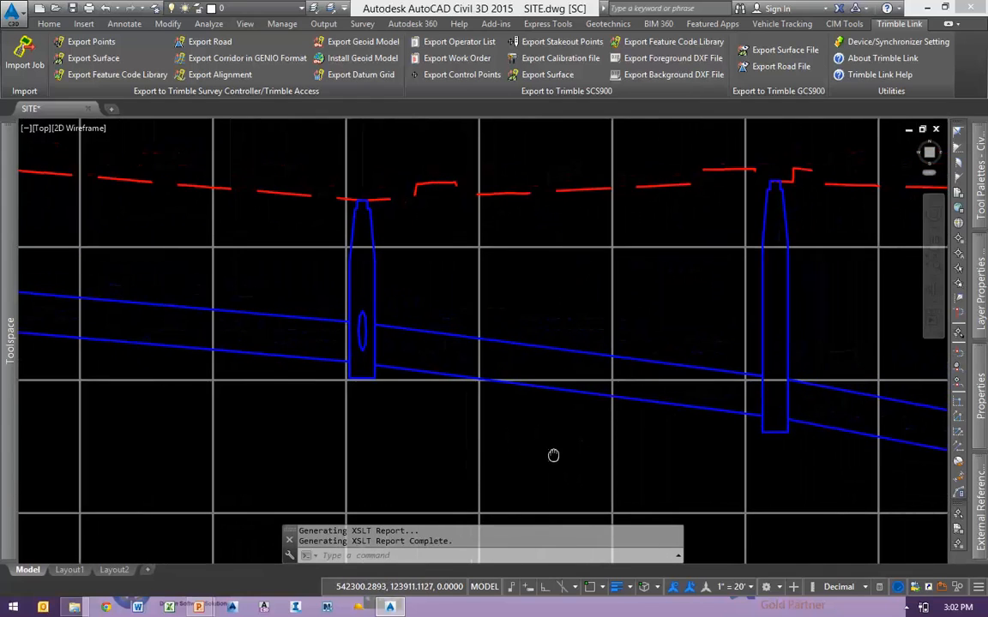
scroll(706, 403, "down", 4)
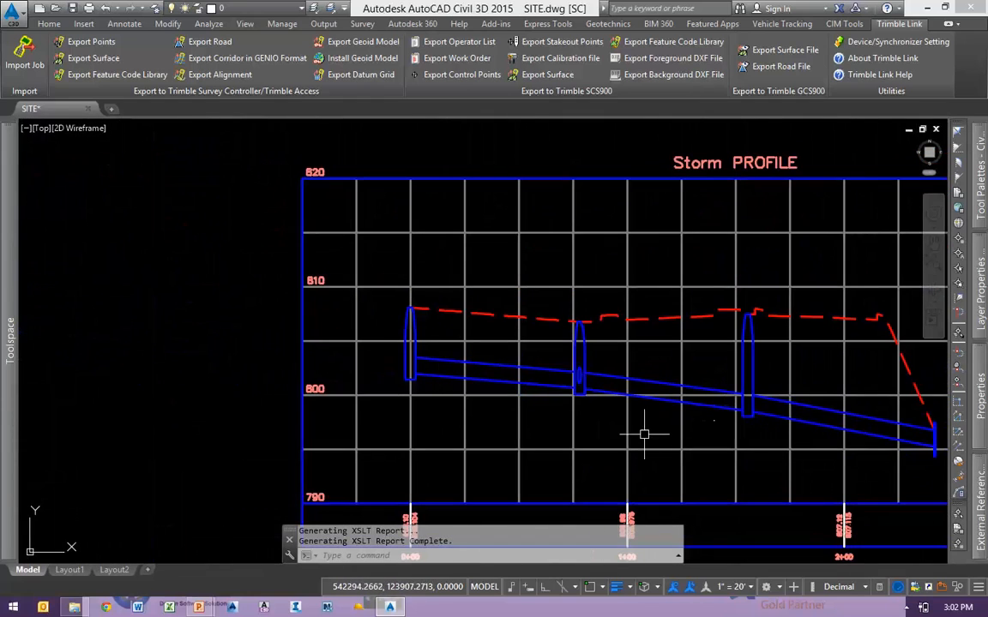
scroll(438, 394, "up", 4)
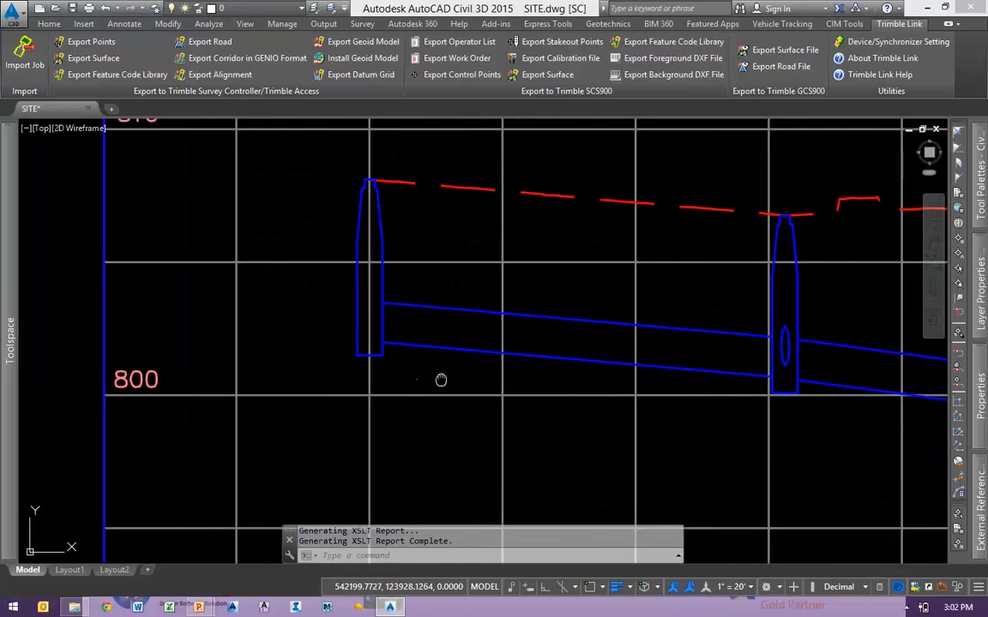
middle_click_drag(440, 380, 378, 395)
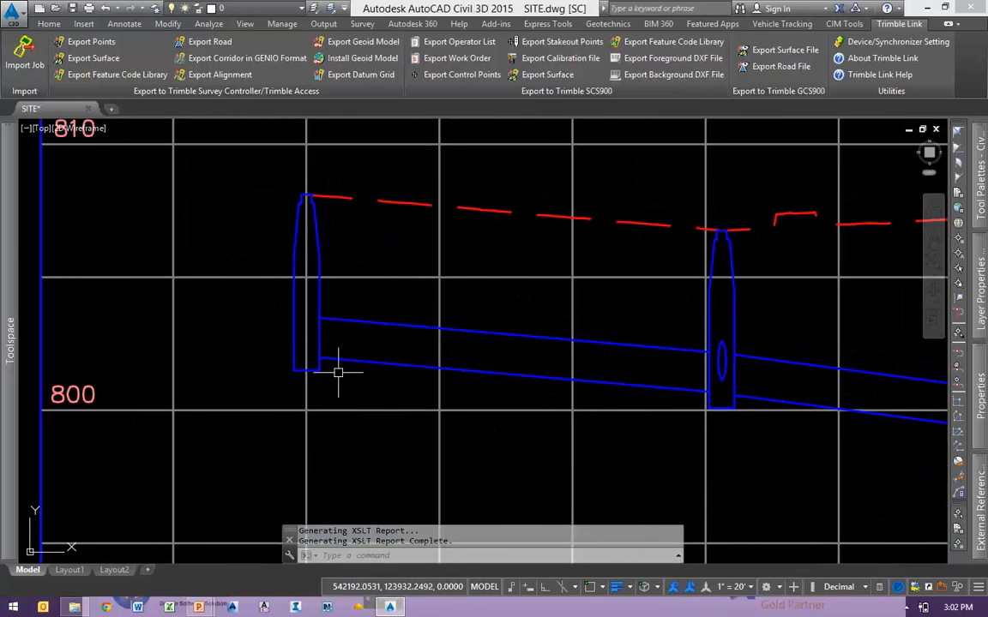
scroll(338, 372, "up", 4)
scroll(352, 364, "down", 4)
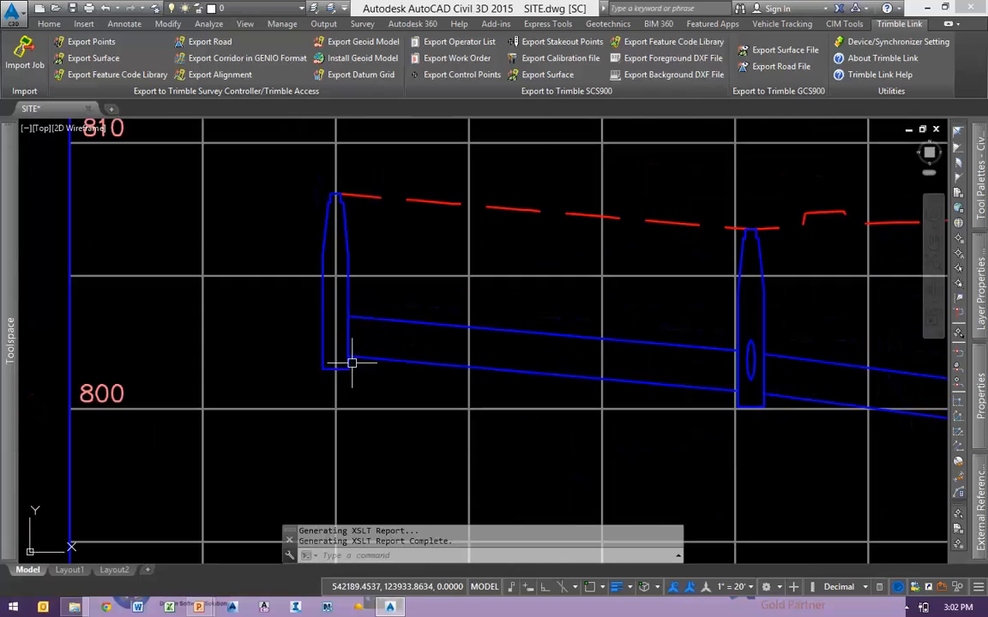
scroll(342, 361, "up", 1)
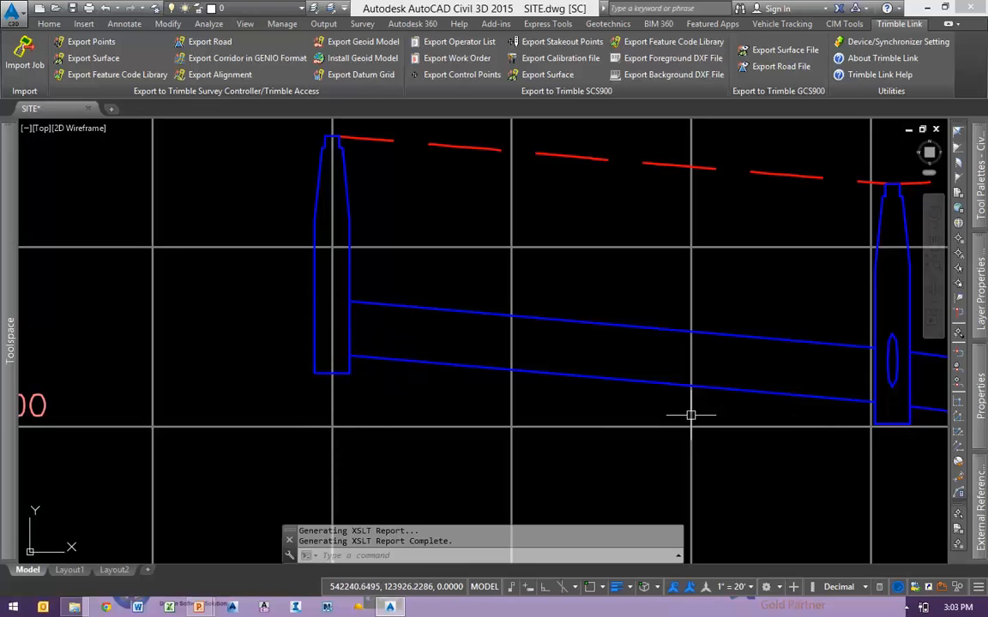
mouse_move(749, 457)
middle_mouse_down()
mouse_move(533, 435)
mouse_move(626, 458)
middle_mouse_up()
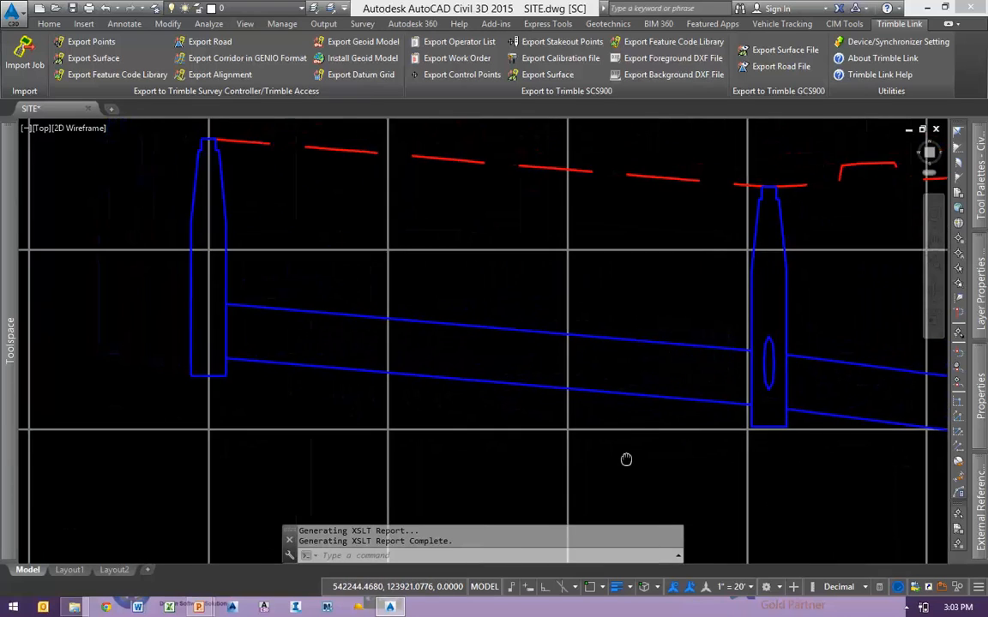
middle_click_drag(347, 280, 466, 294)
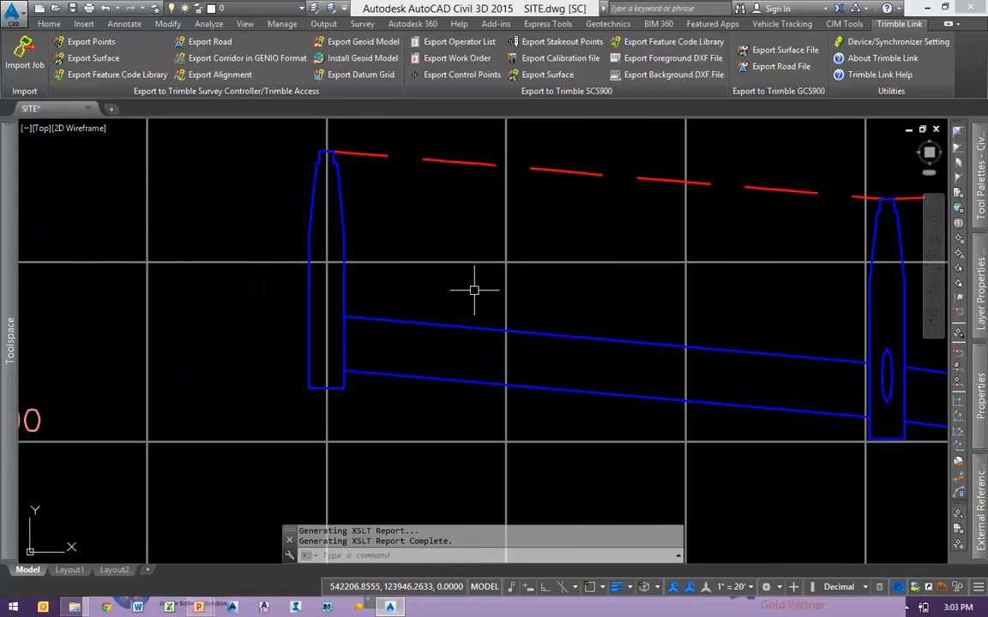
scroll(362, 360, "down", 4)
middle_click_drag(868, 491, 644, 470)
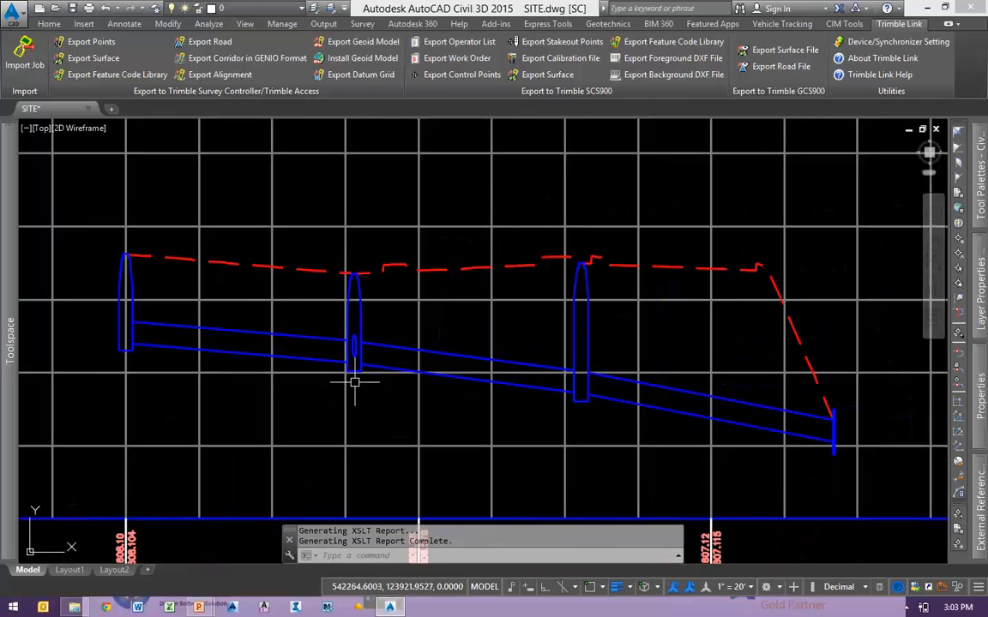
middle_click_drag(342, 419, 613, 416)
scroll(664, 337, "down", 2)
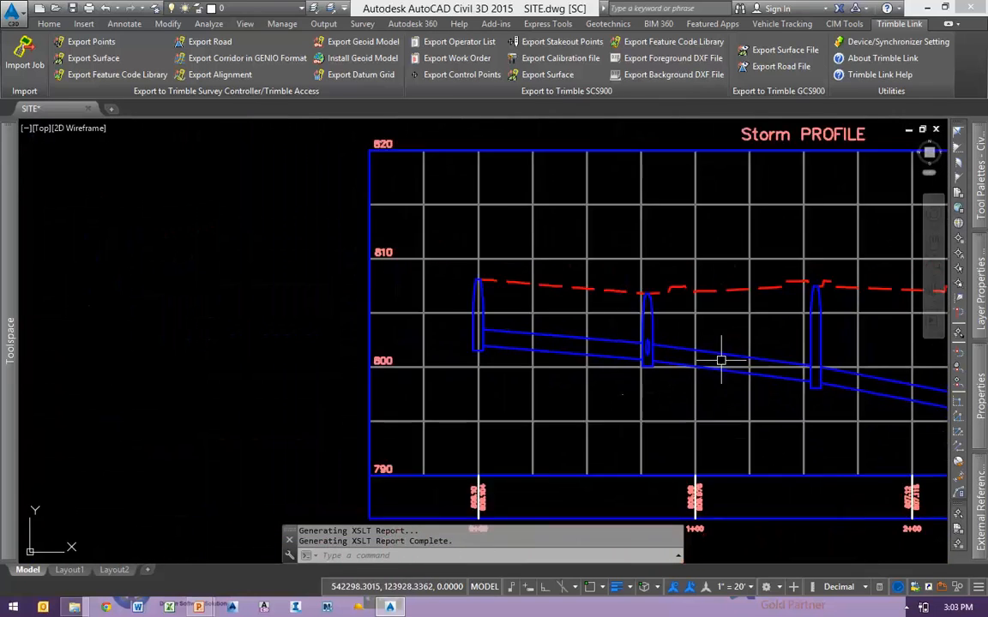
Sort the layers by freeze state and thaw the C-ROAD-STORM layer to show the storm alignment in the site plan
scroll(721, 359, "down", 6)
scroll(441, 410, "up", 6)
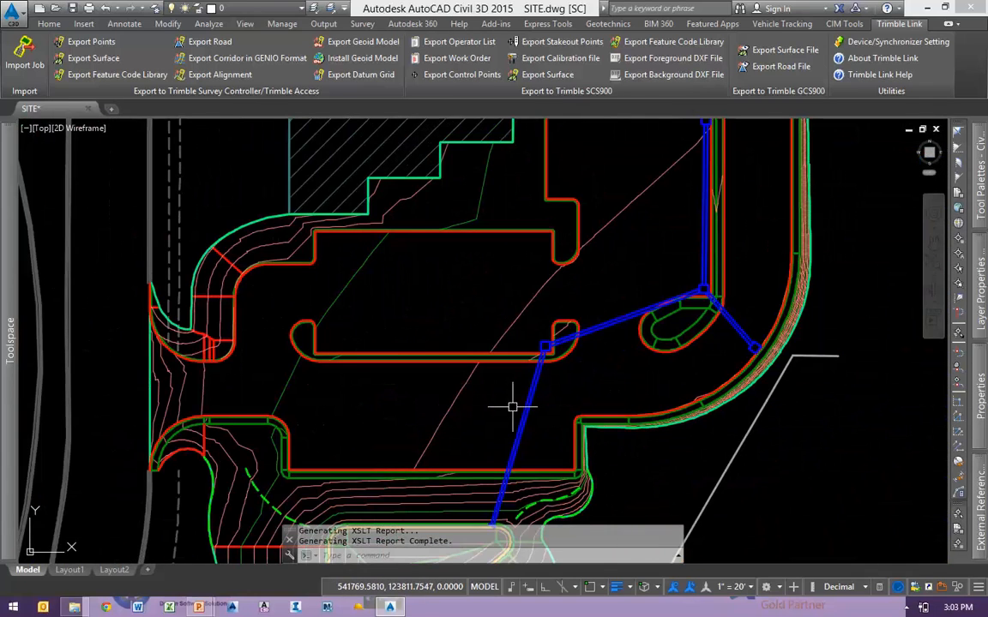
type("la")
key("Return")
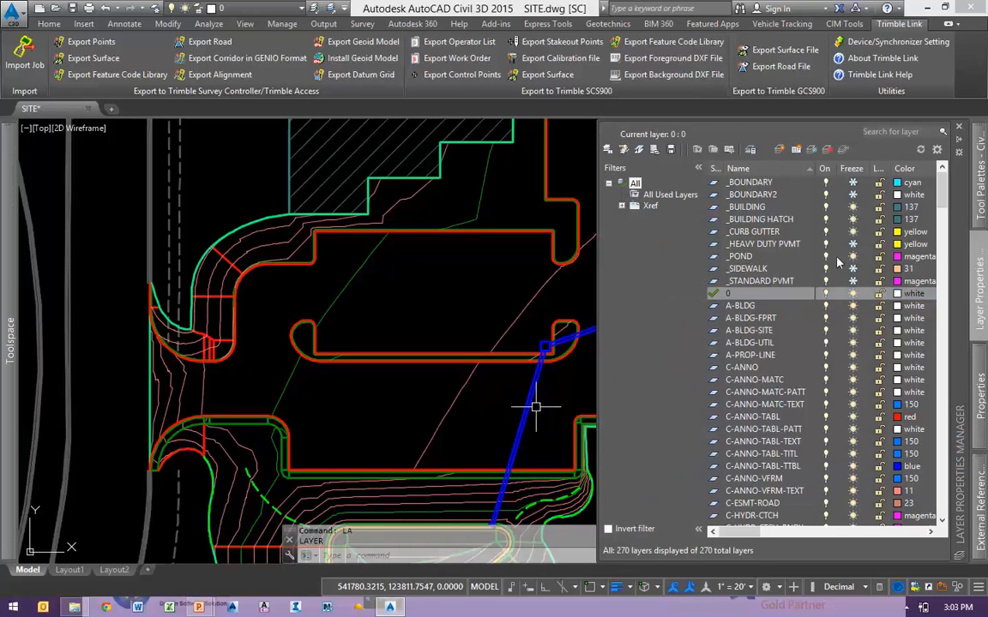
left_click(851, 168)
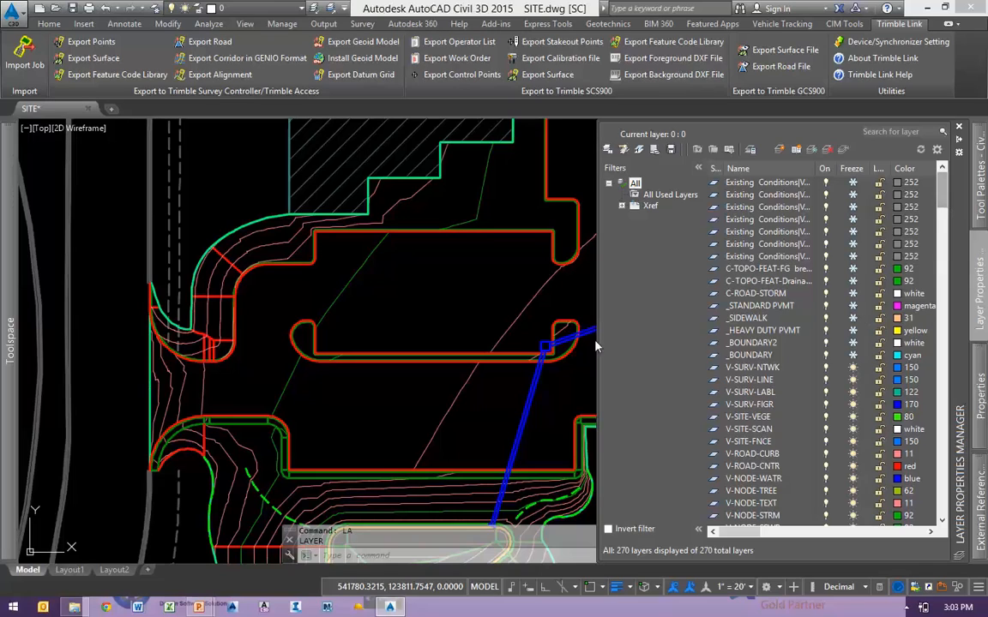
left_click(840, 294)
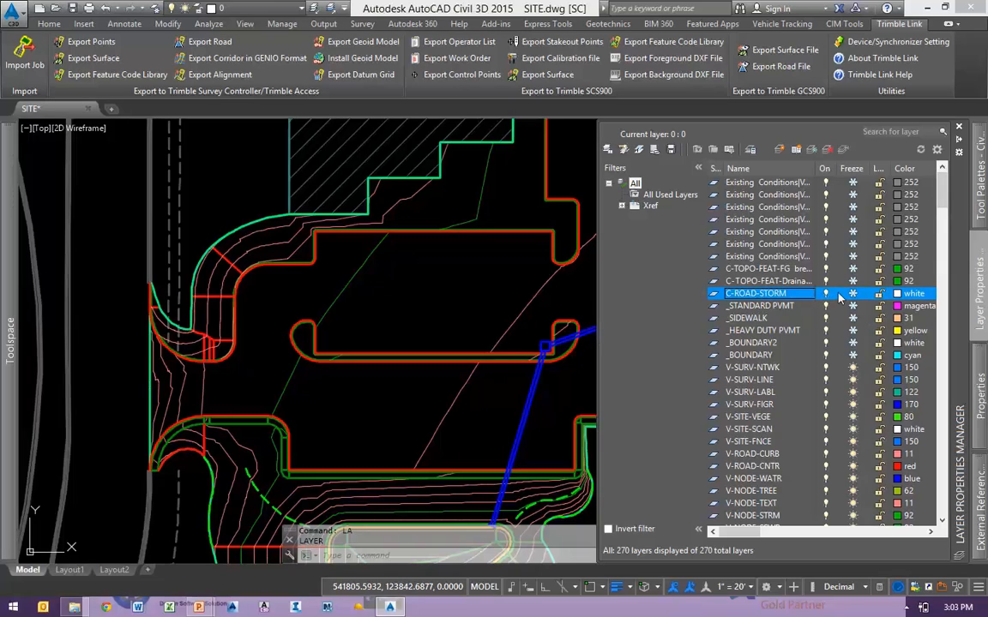
left_click(855, 294)
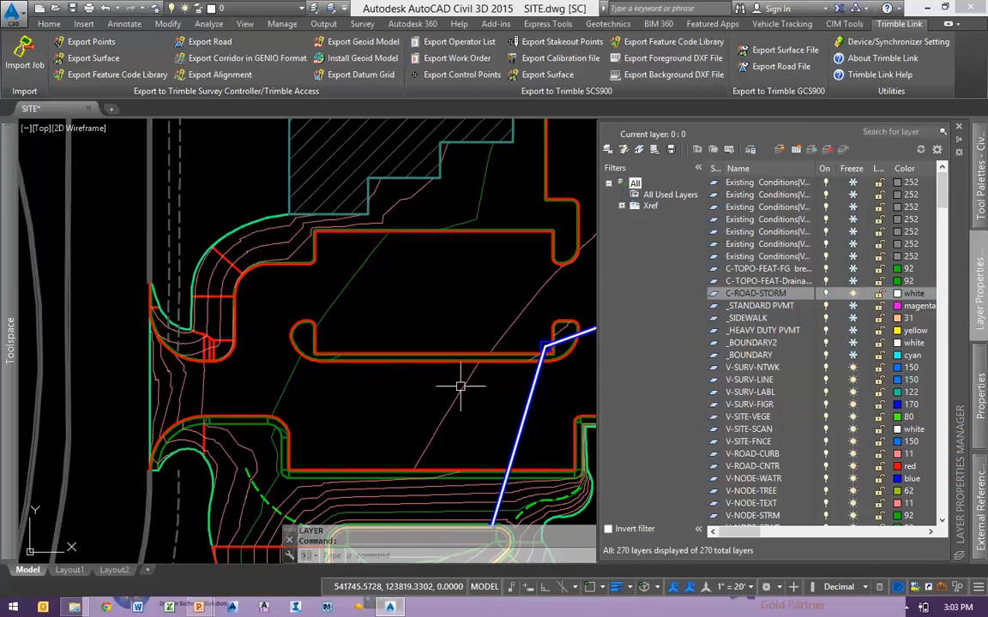
Select the storm alignment in the site plan to check its route along the pipes, and clear the selection
scroll(602, 337, "up", 6)
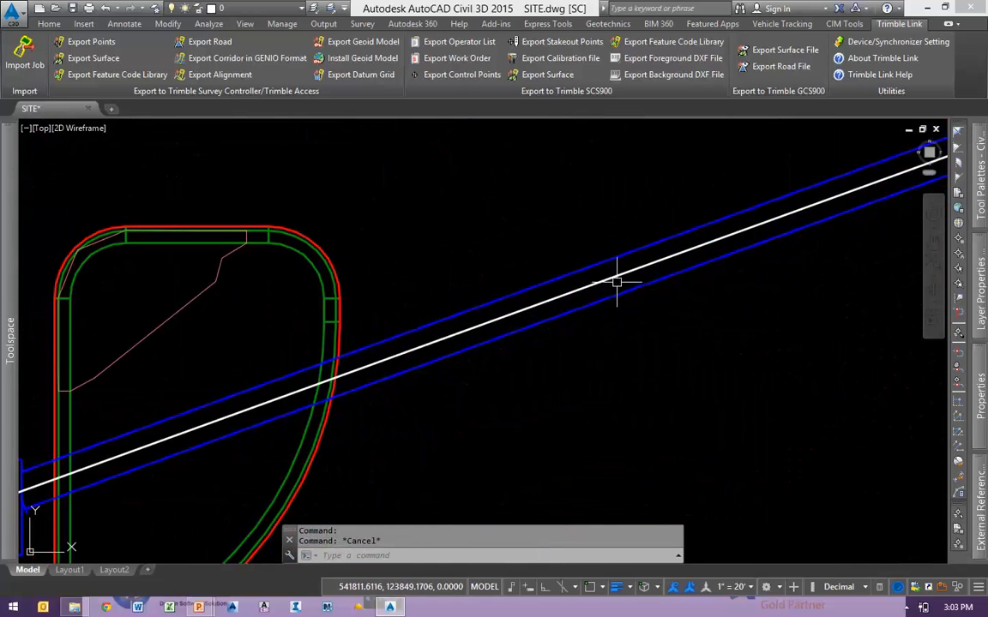
scroll(598, 375, "down", 10)
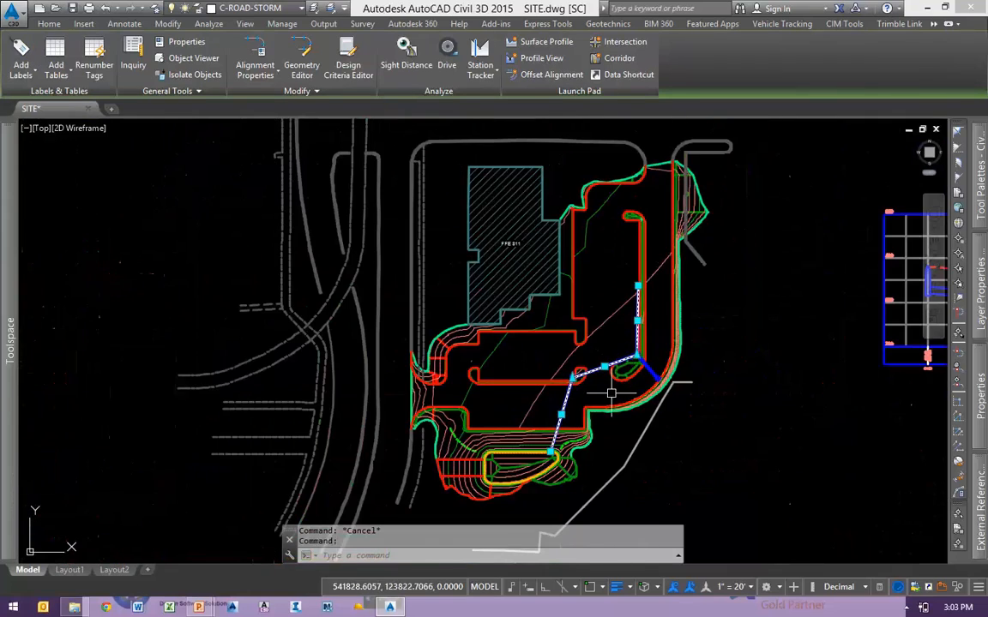
mouse_move(747, 326)
middle_mouse_down()
mouse_move(467, 305)
mouse_move(606, 319)
mouse_move(583, 301)
mouse_move(556, 298)
middle_mouse_up()
scroll(538, 348, "up", 3)
key("Escape")
Examine where the first pipe meets the first structure in the Storm profile view, and clear the pipe selection
scroll(532, 337, "up", 4)
scroll(535, 309, "up", 5)
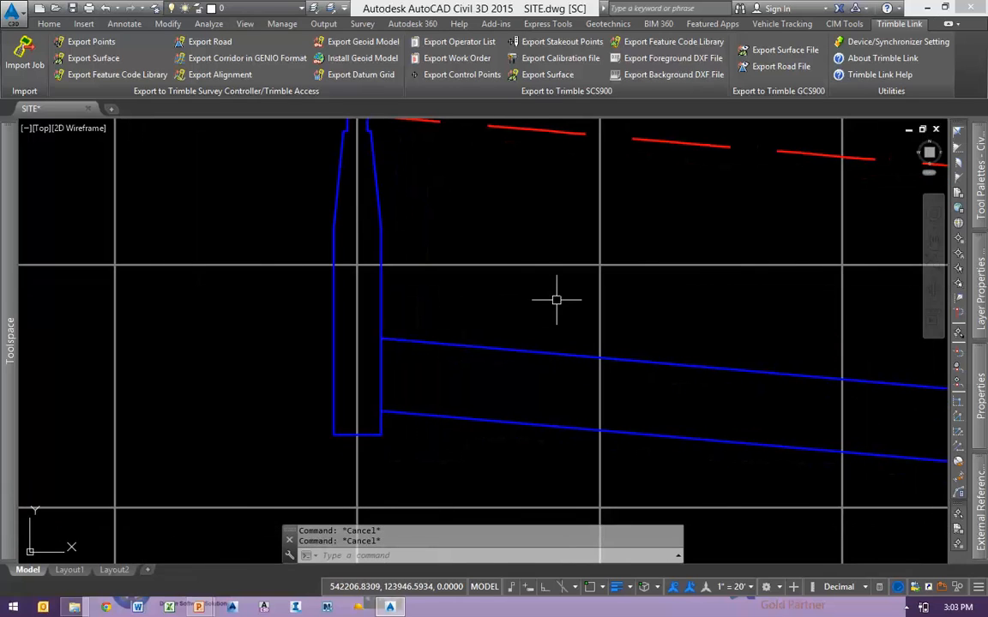
left_click(463, 200)
left_click(502, 313)
key("Escape")
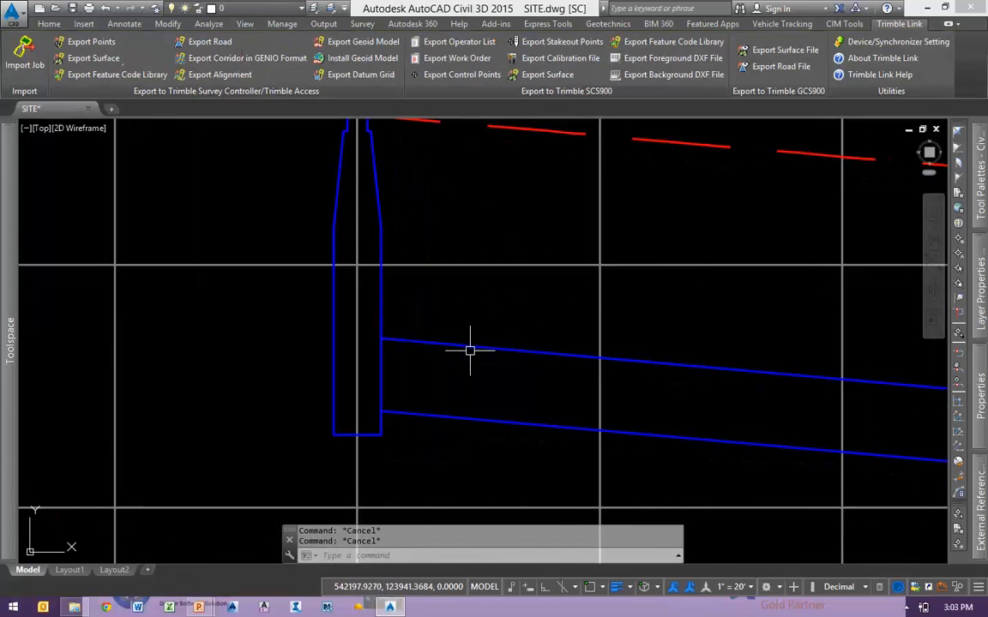
left_click(448, 343)
middle_click_drag(535, 324, 442, 276)
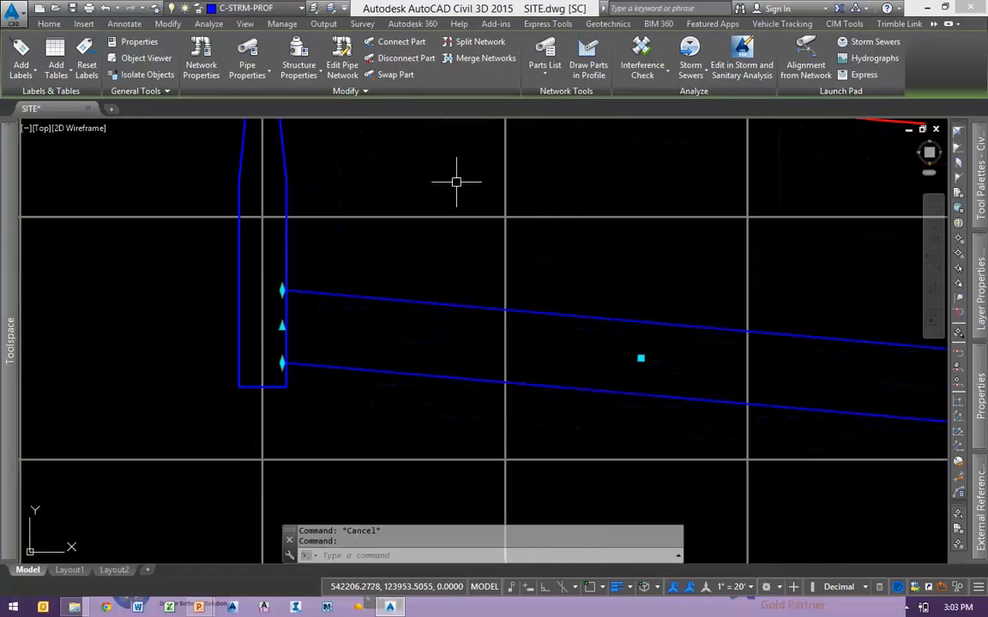
right_click(476, 175)
left_click(419, 247)
key("Escape")
Disable part masking for the profile display of the first structure's Catch Basin style, and clear the selection
left_click(287, 178)
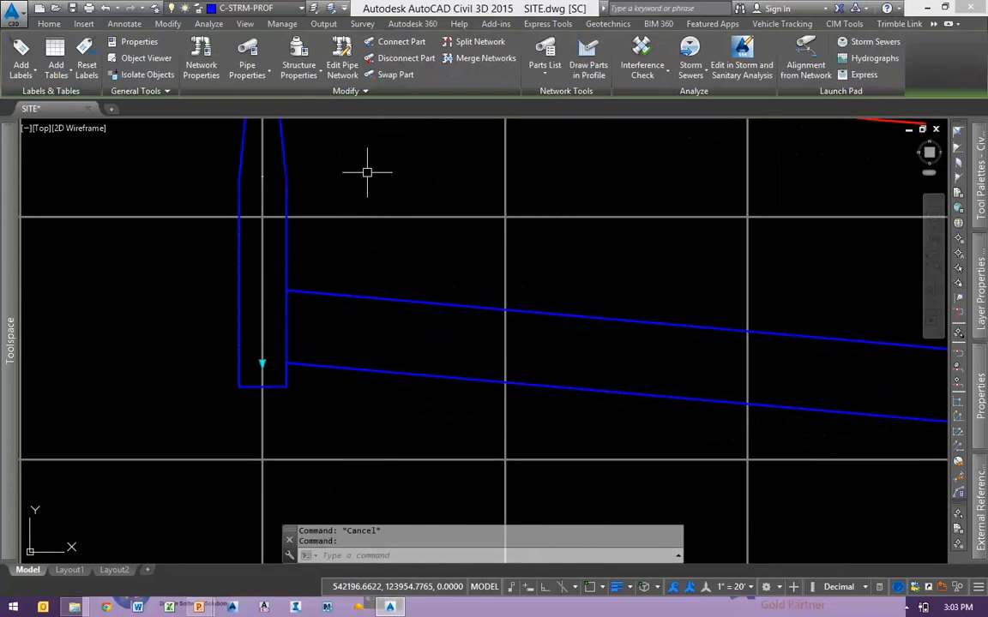
right_click(424, 186)
left_click(487, 377)
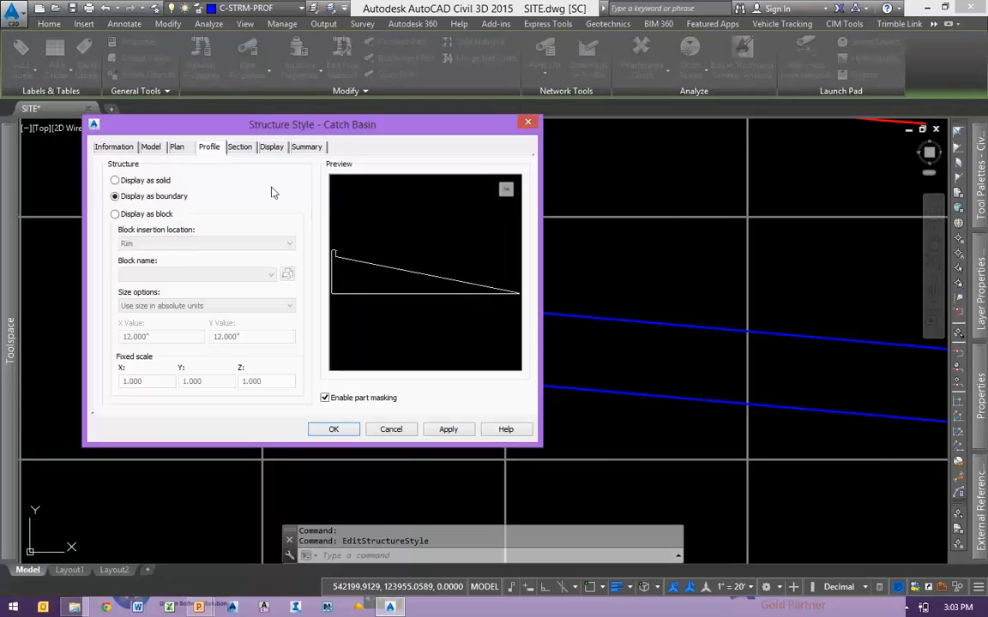
left_click(335, 429)
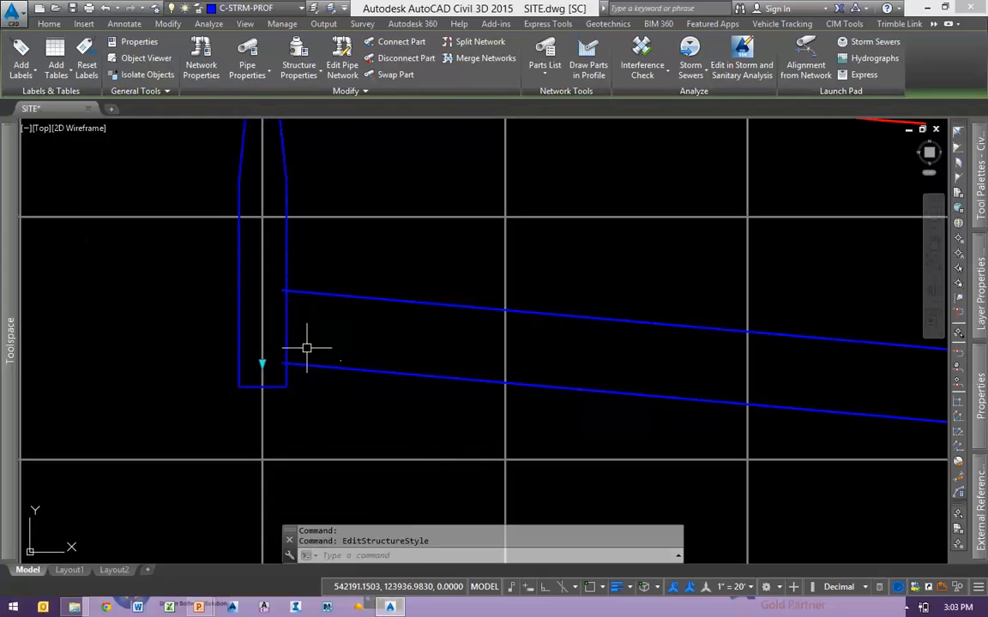
scroll(287, 365, "up", 5)
key("Escape")
key("Escape")
Select the first pipe to check where its end stops inside the first structure's wall
left_click(567, 459)
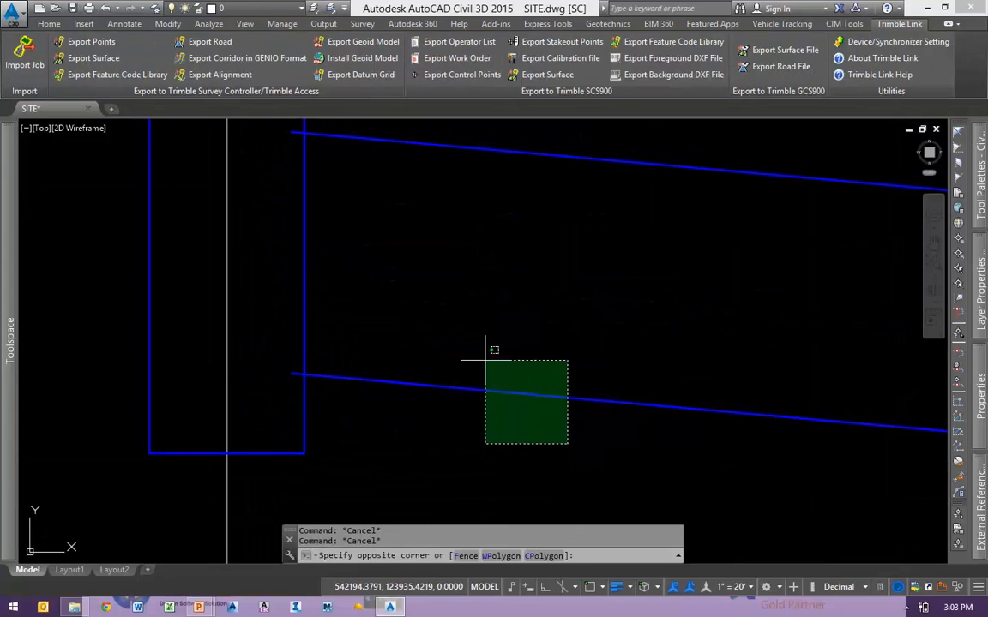
left_click(487, 342)
scroll(518, 349, "down", 3)
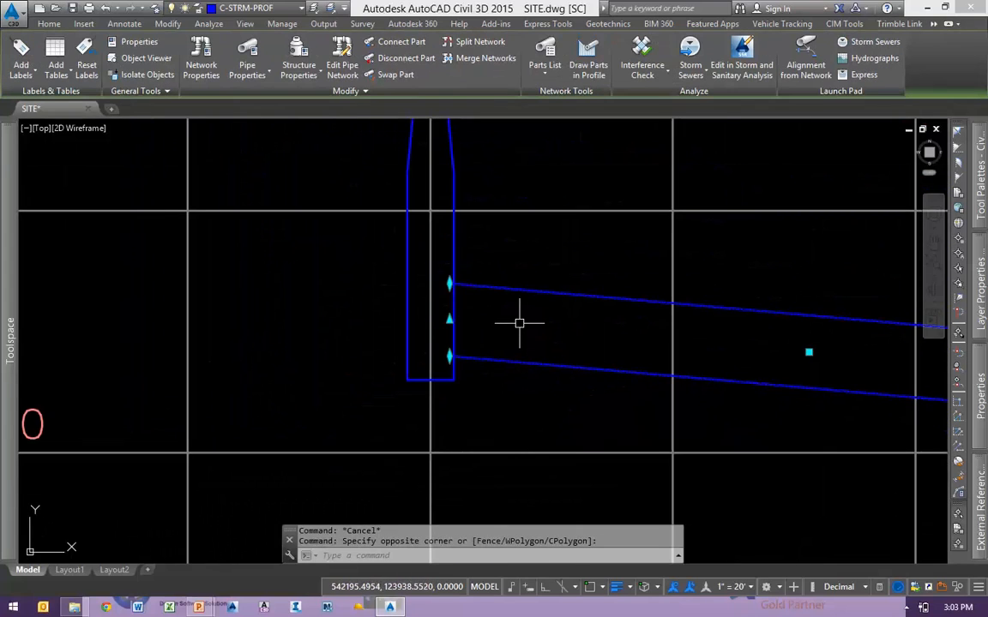
scroll(518, 313, "up", 5)
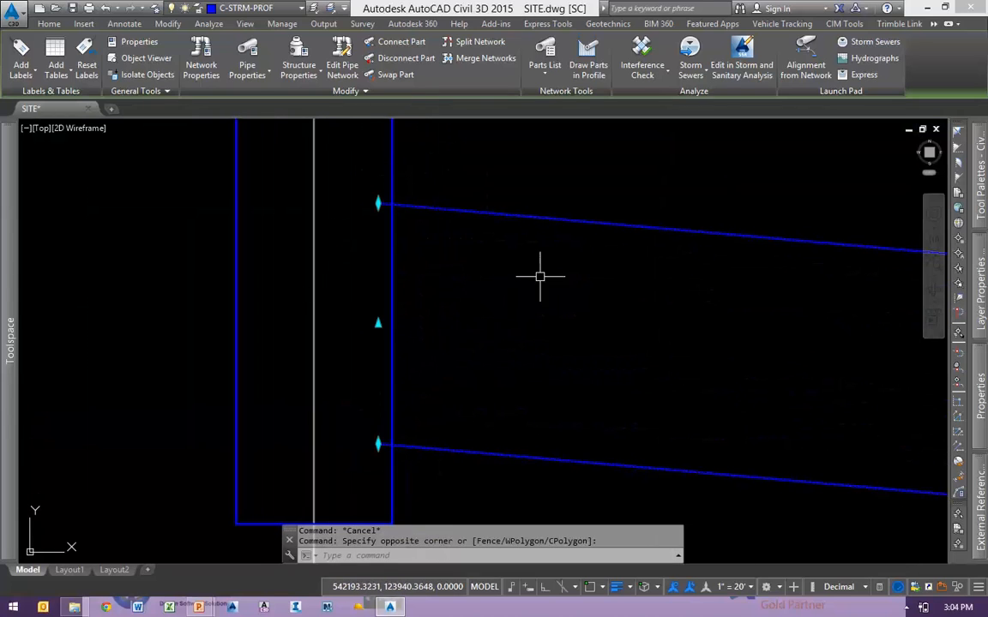
scroll(559, 326, "down", 1)
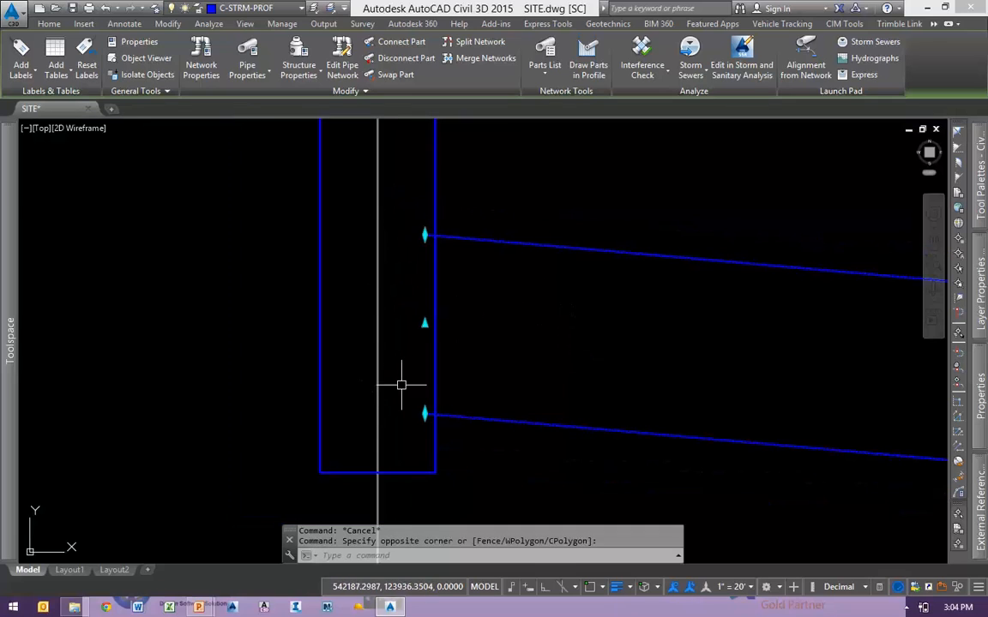
scroll(401, 386, "down", 2)
Review the Set Pipe End Location rule in the pipe's Basic rule set, close without changes, and clear the selection
right_click(603, 255)
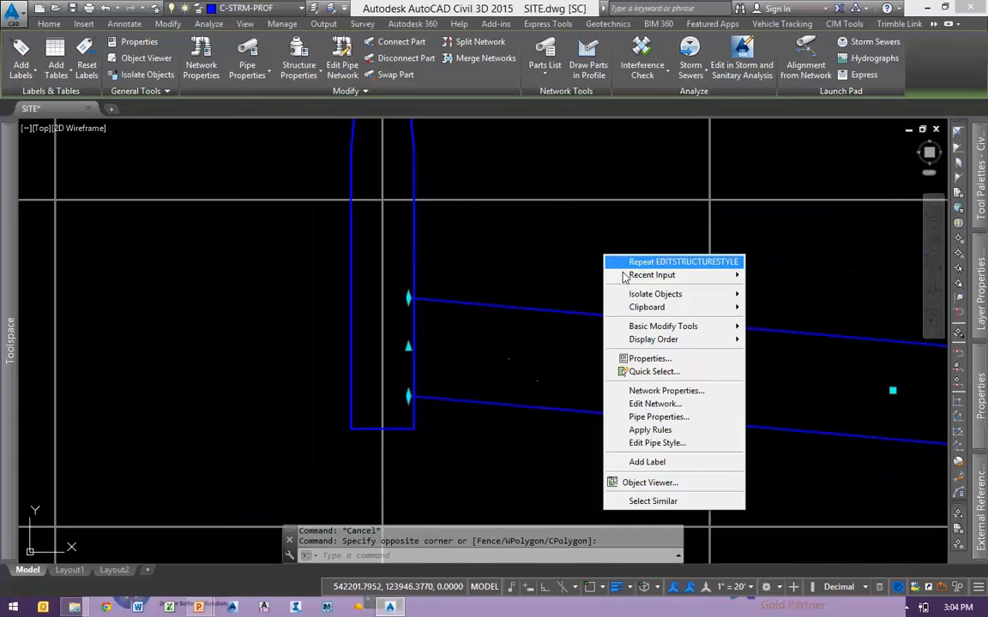
left_click(657, 417)
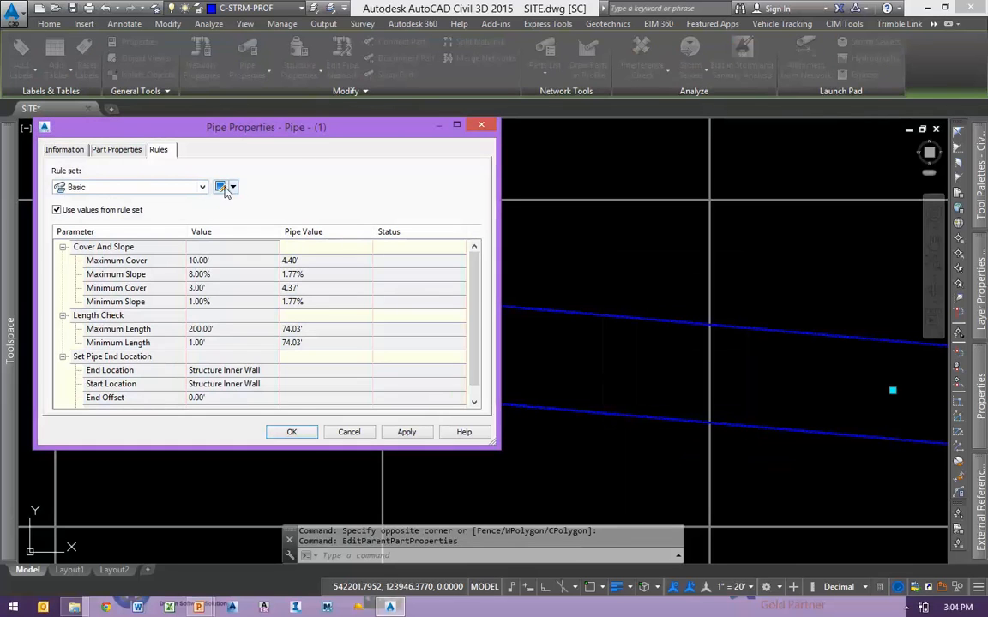
left_click(220, 187)
left_click(62, 242)
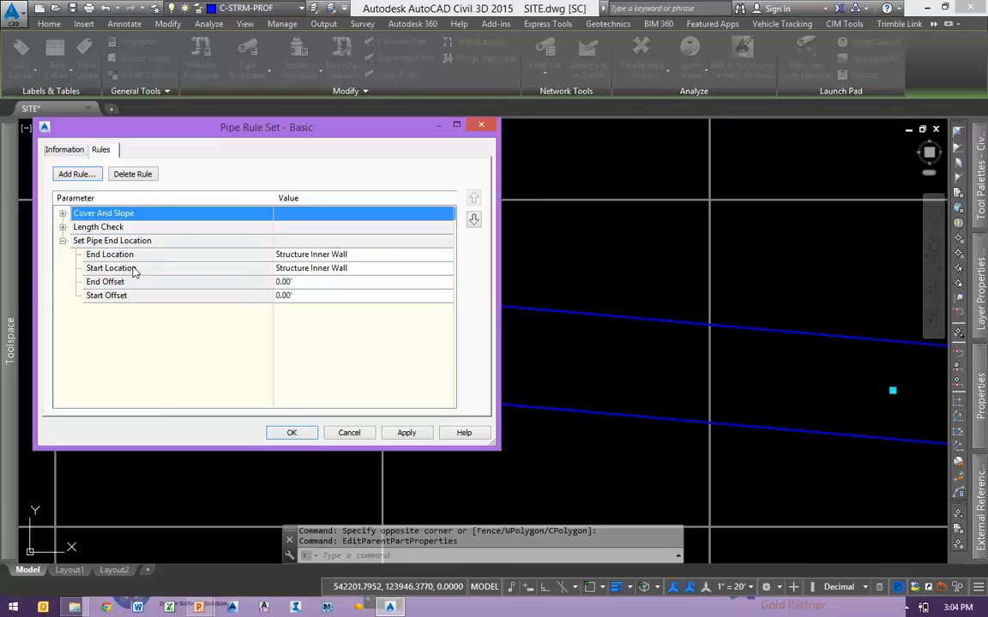
left_click(234, 255)
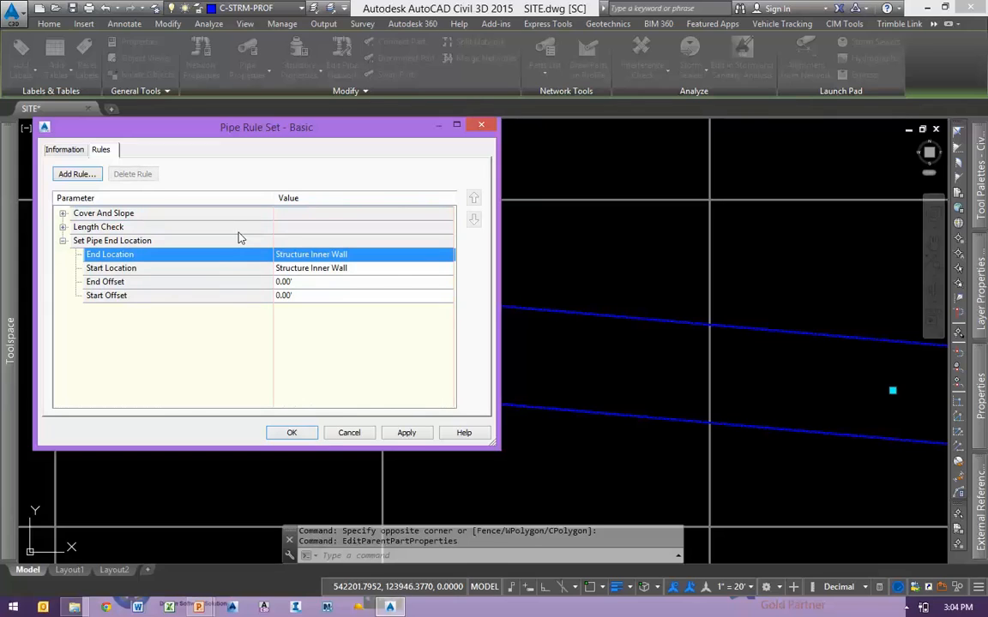
left_click(349, 432)
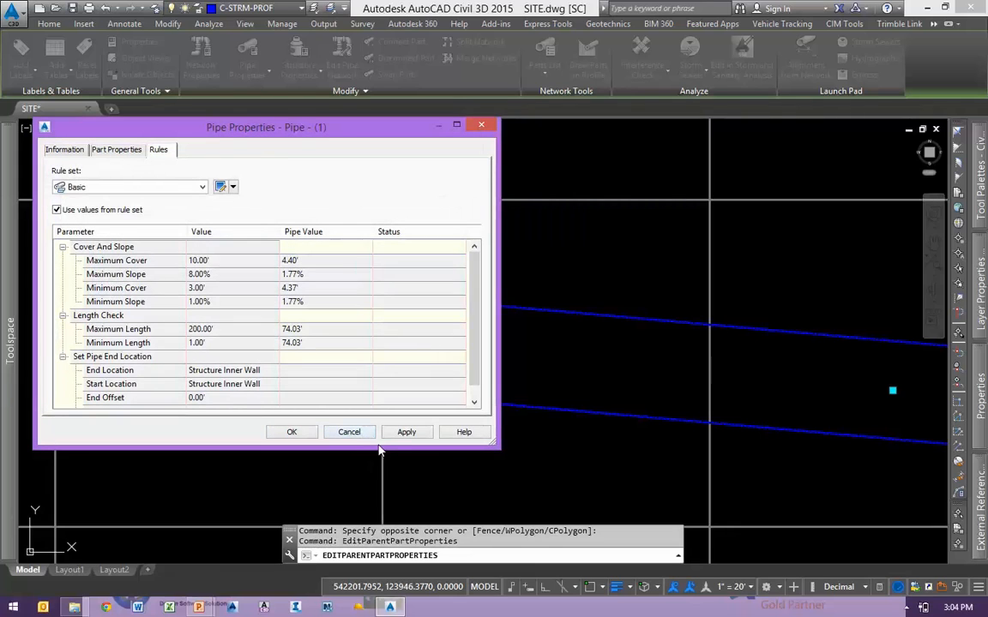
left_click(349, 432)
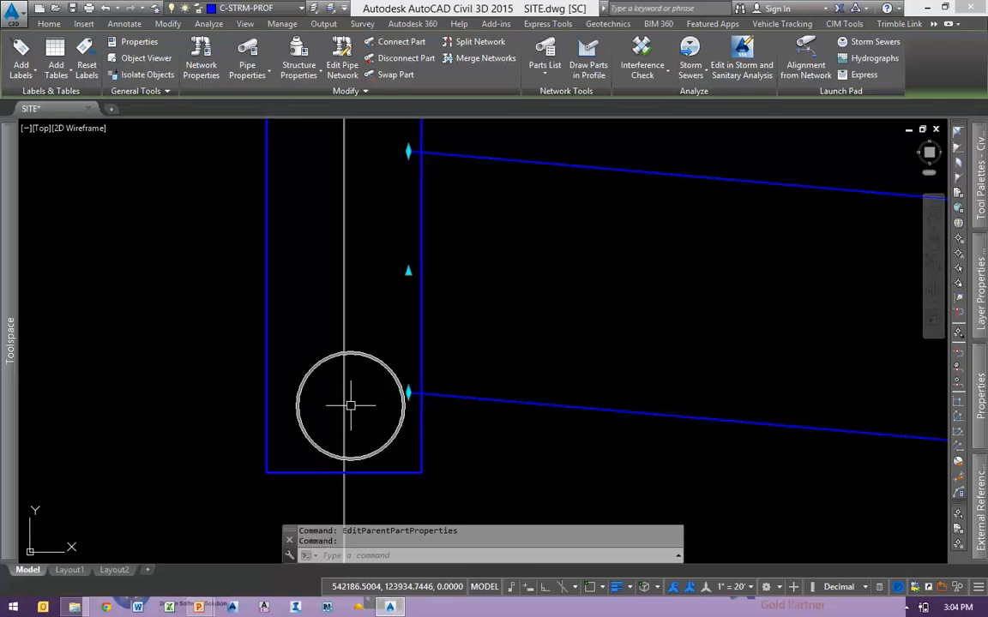
scroll(348, 403, "down", 5)
key("Escape")
key("Escape")
scroll(434, 371, "down", 3)
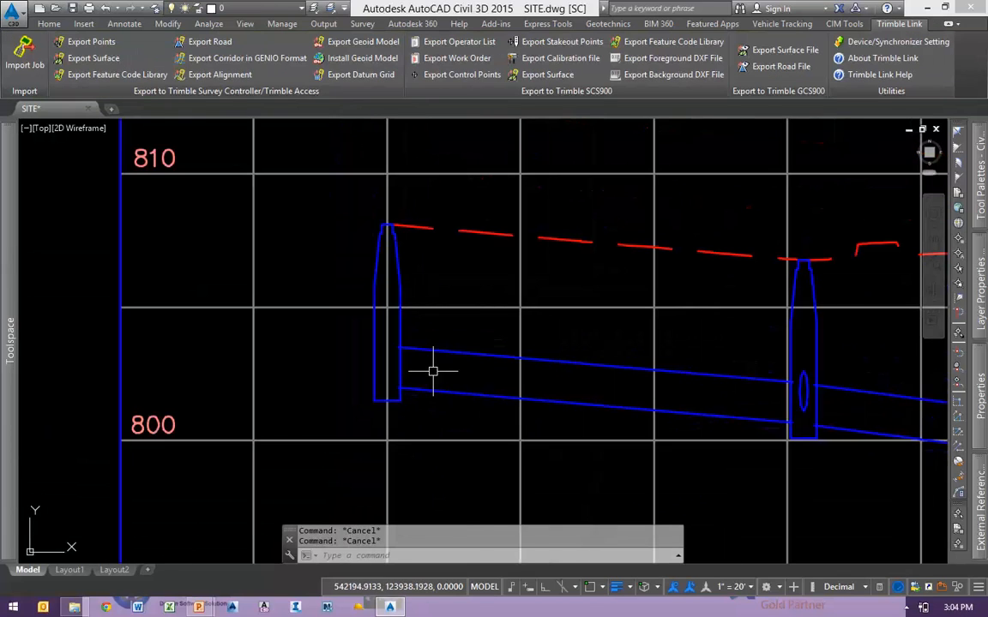
Create a layout profile named Storm Invert in the Storm profile view, using the Left Sample Profile style and the _No Labels label set
scroll(441, 348, "up", 1)
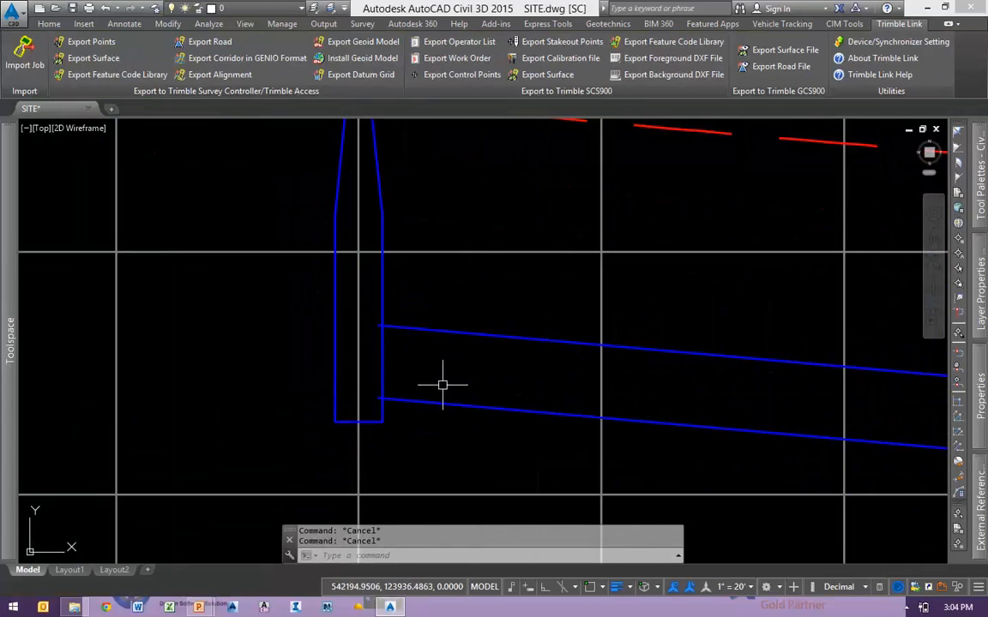
scroll(506, 289, "up", 1)
left_click(506, 289)
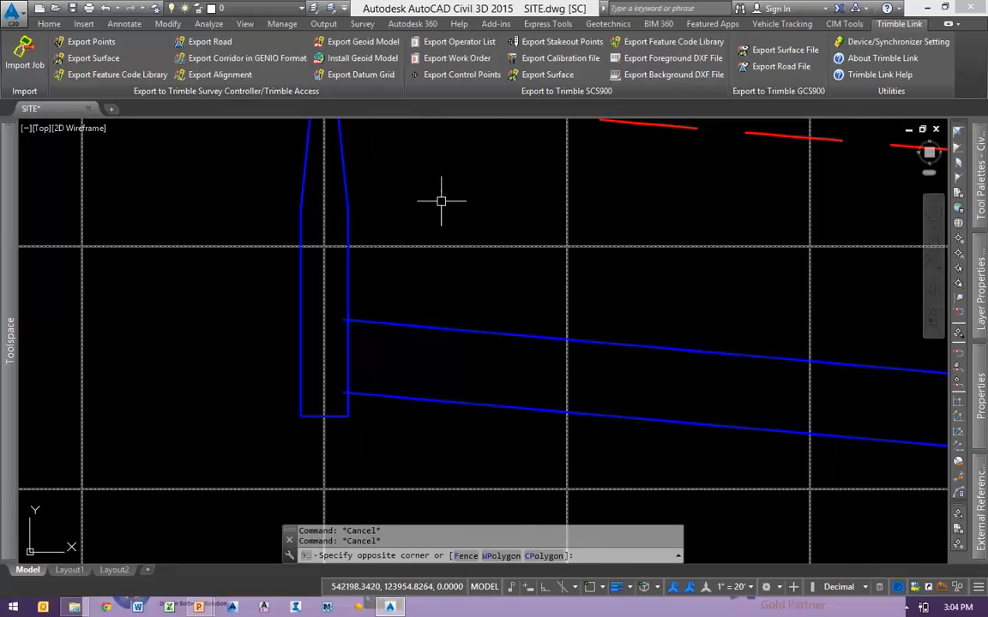
left_click(493, 212)
left_click(495, 56)
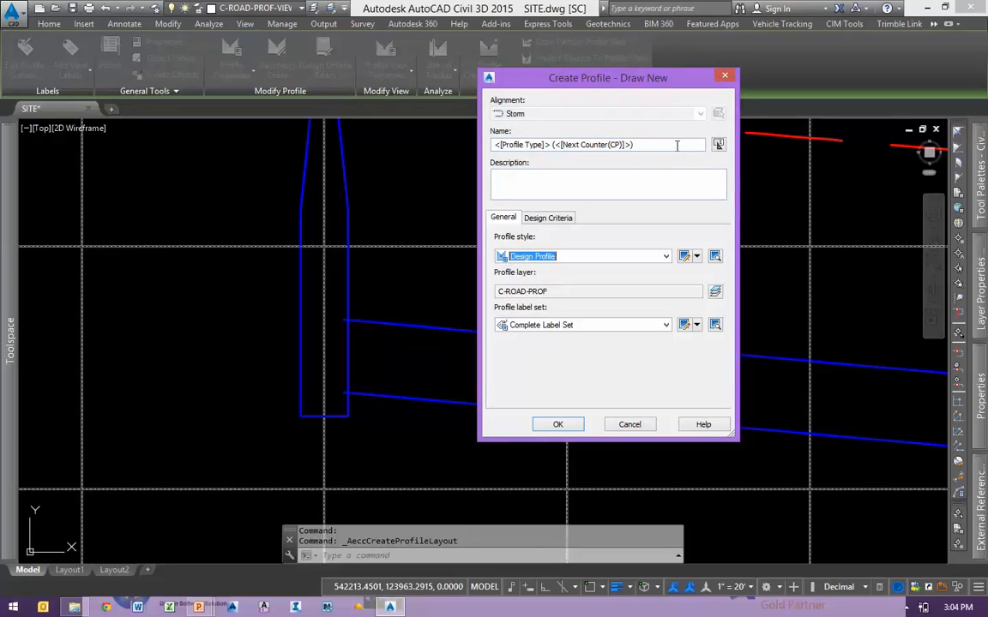
left_click_drag(677, 146, 447, 140)
type("Storm Invert")
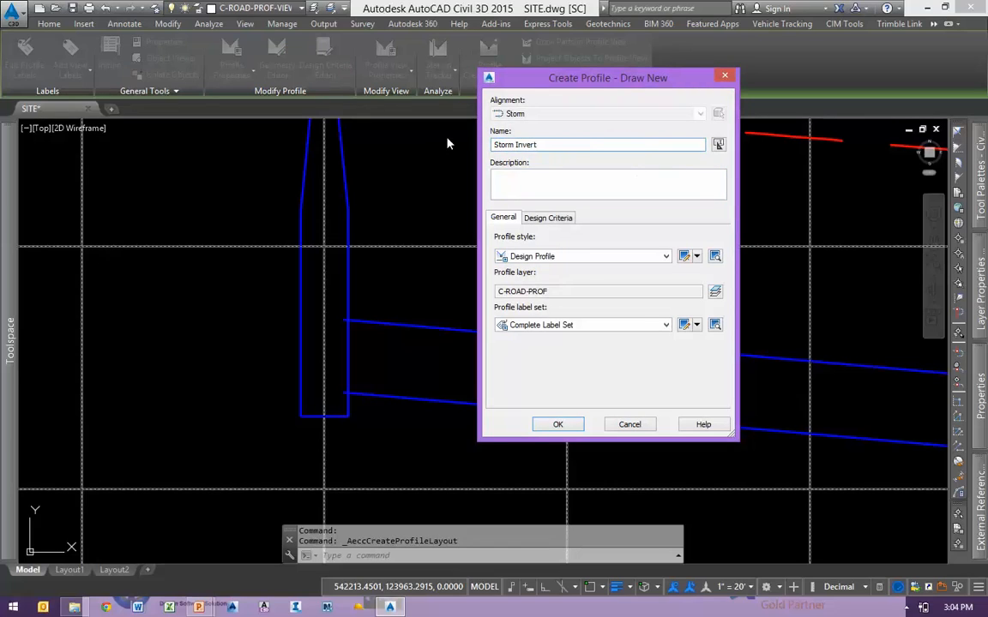
left_click(561, 325)
left_click(531, 337)
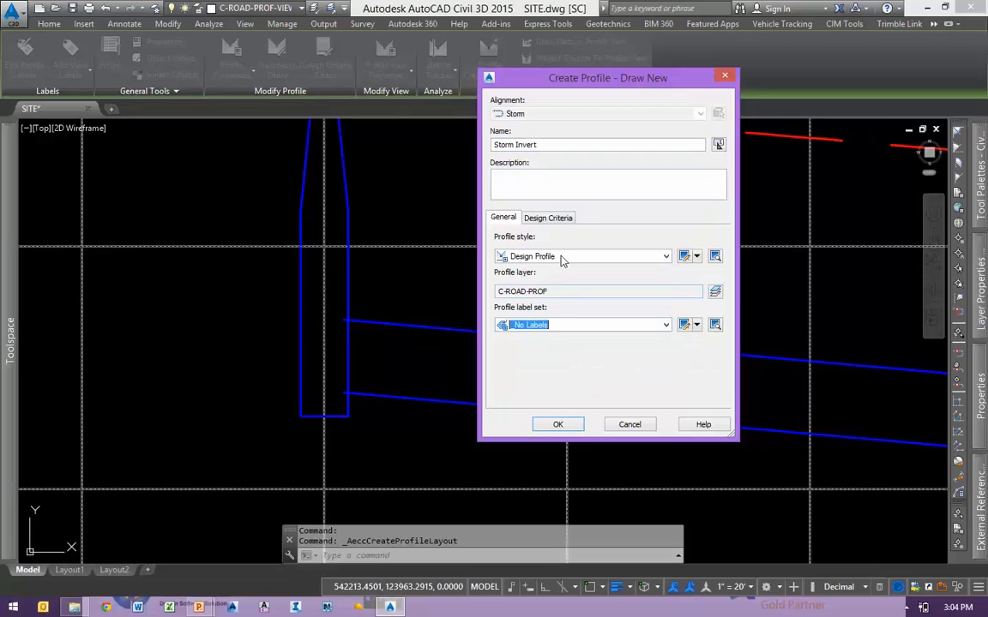
left_click(561, 257)
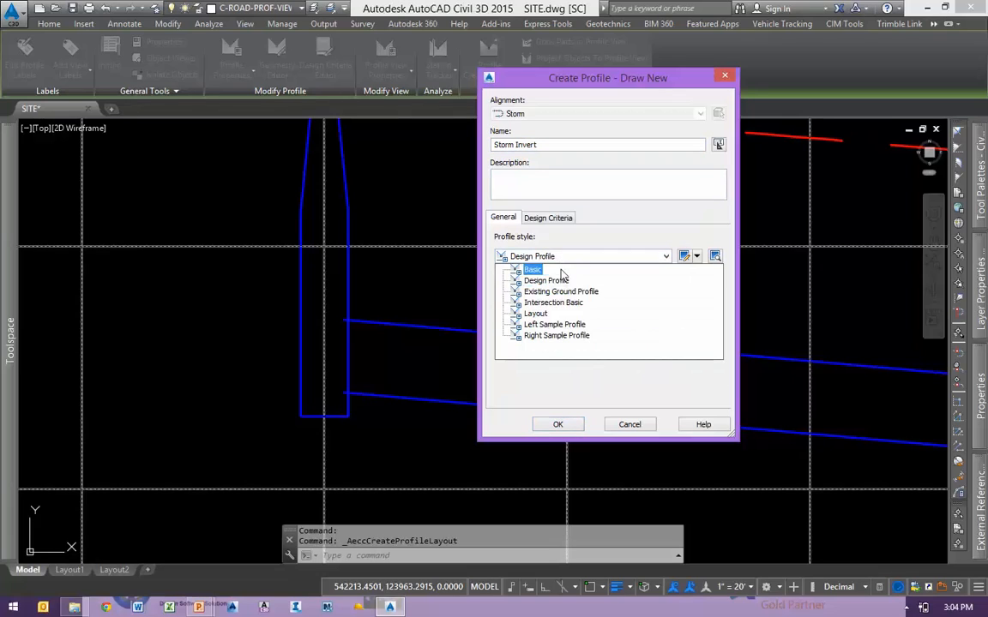
left_click(543, 326)
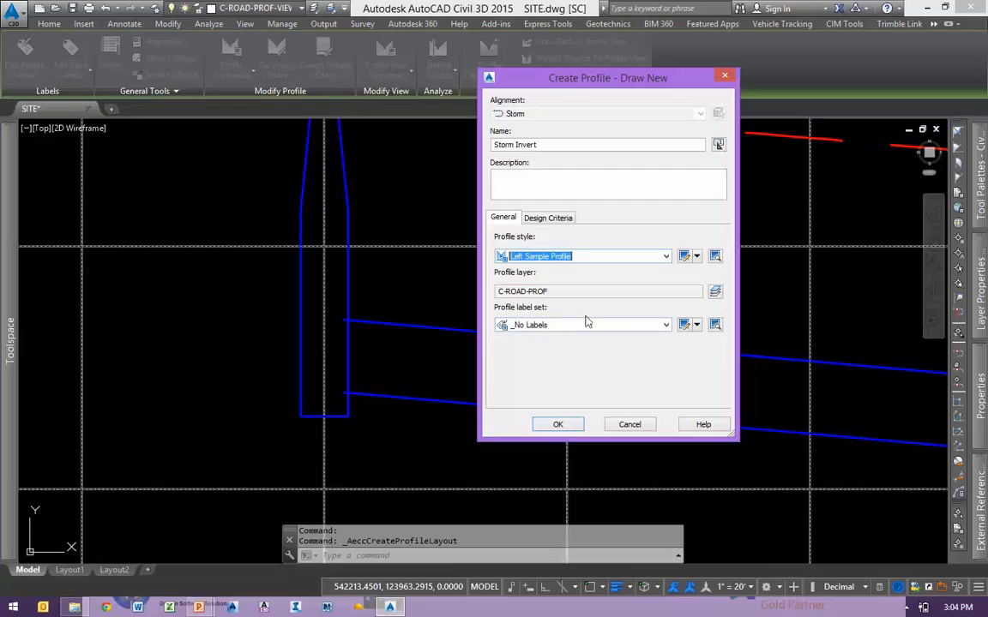
left_click(559, 425)
Draw the first Storm Invert tangent from inside the first structure to the first pipe's invert end, with object snap on
left_click(443, 156)
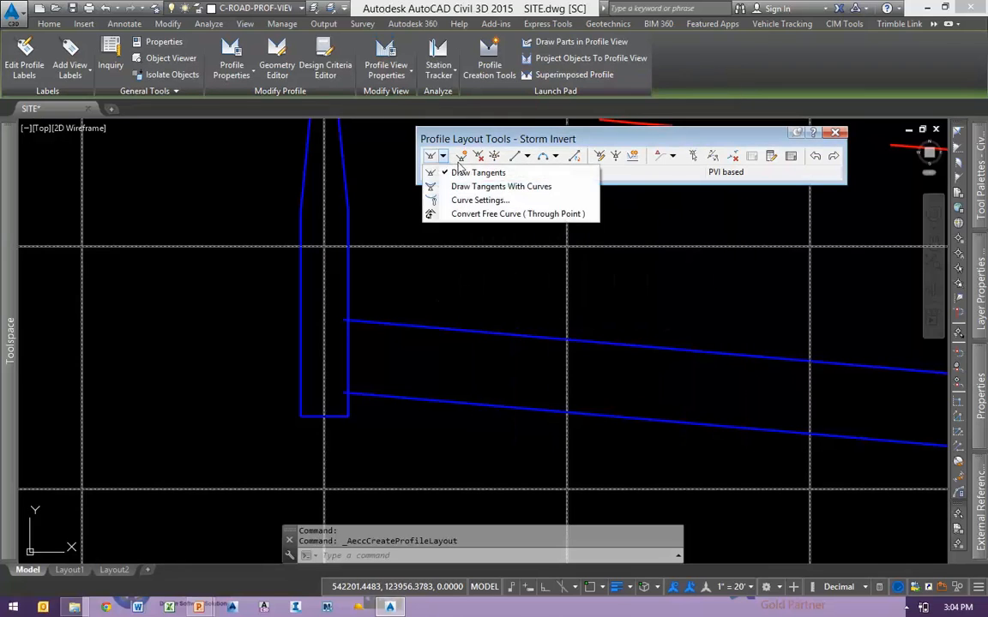
left_click(472, 172)
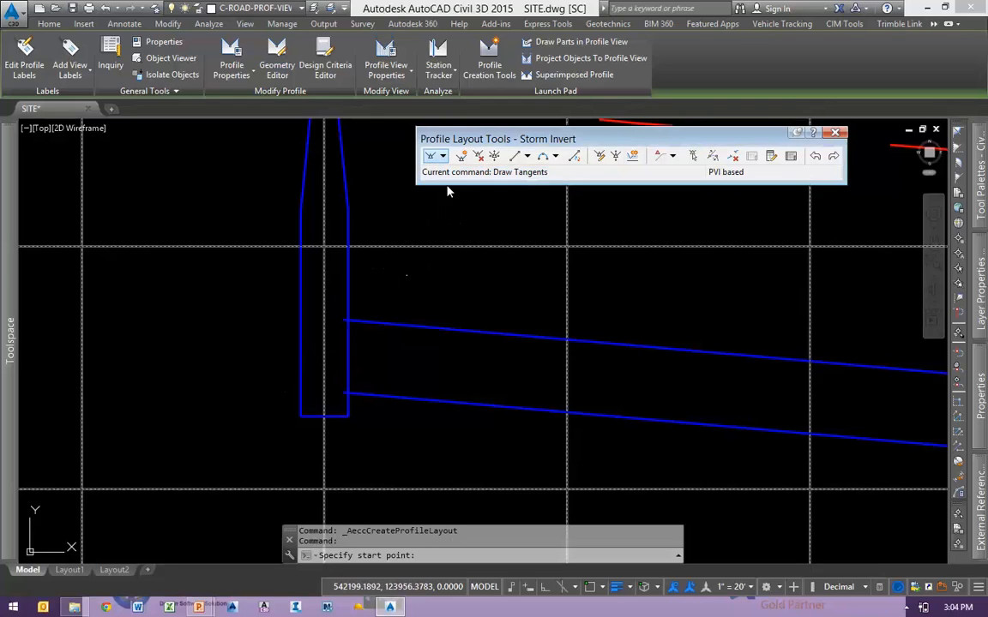
scroll(302, 379, "up", 2)
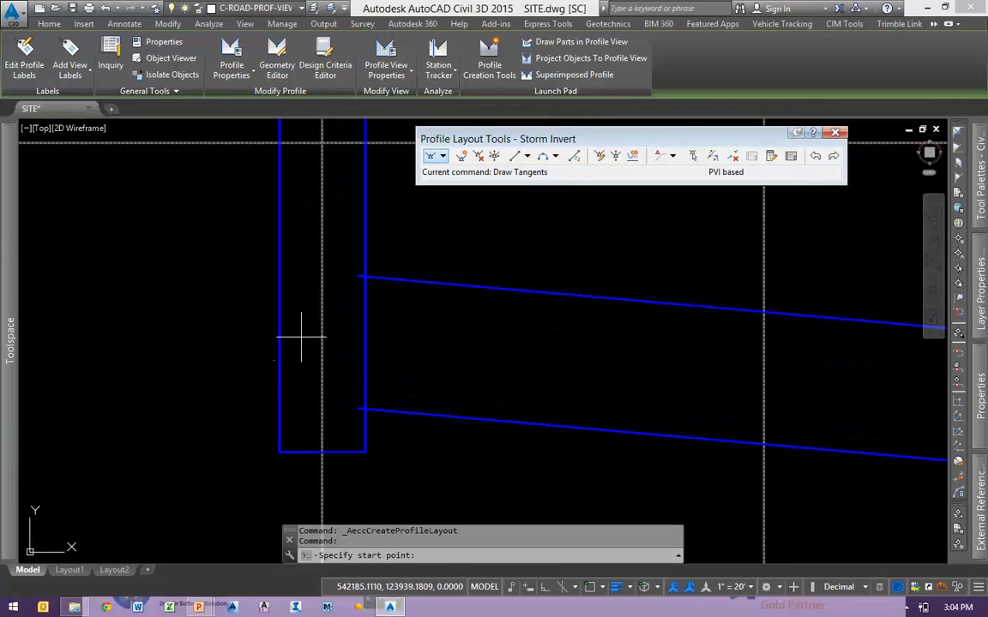
left_click(302, 337)
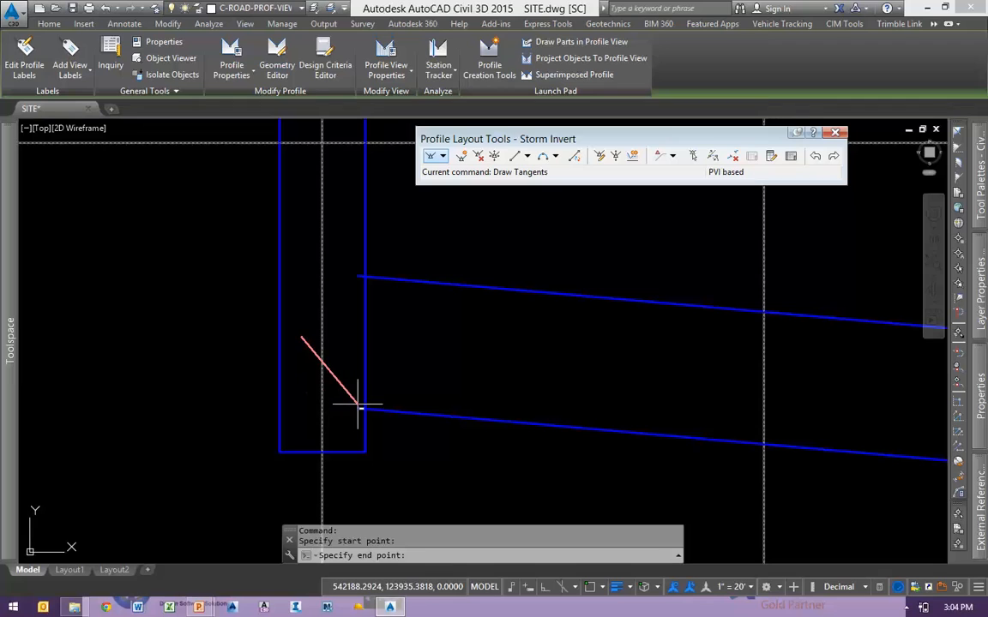
key("F3")
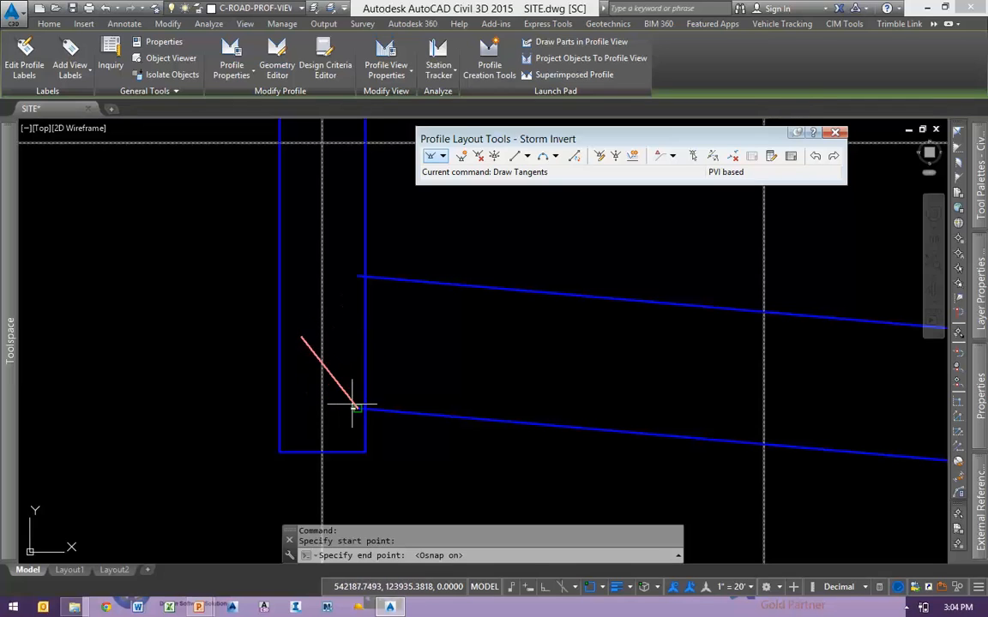
left_click(357, 406)
Continue the tangents along the first pipe's invert to the second structure, over a raised PVI inside it, to the second pipe's invert
scroll(472, 382, "down", 3)
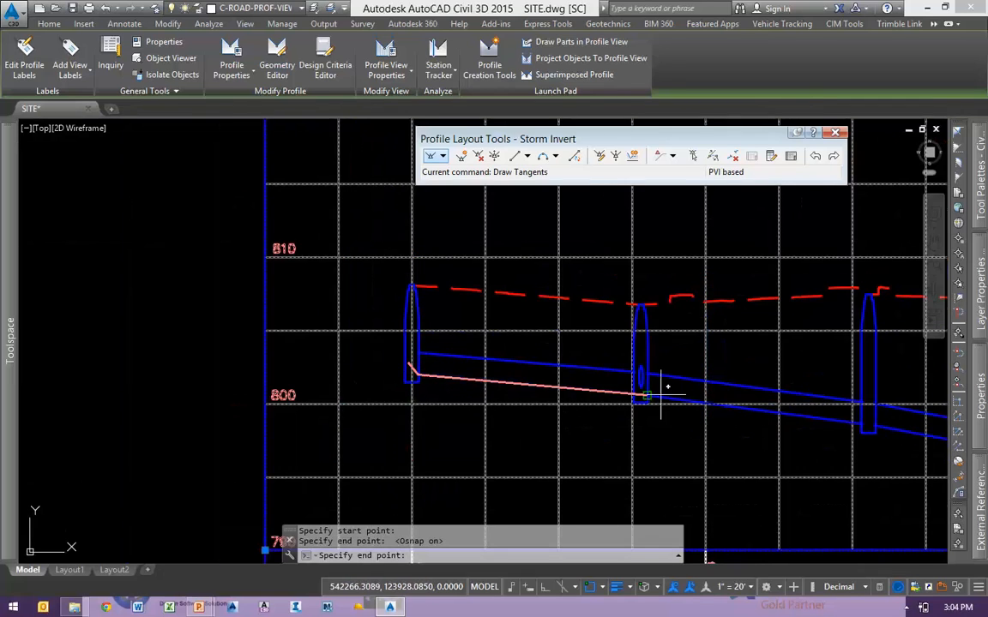
scroll(575, 402, "up", 3)
scroll(532, 412, "up", 3)
left_click(526, 361)
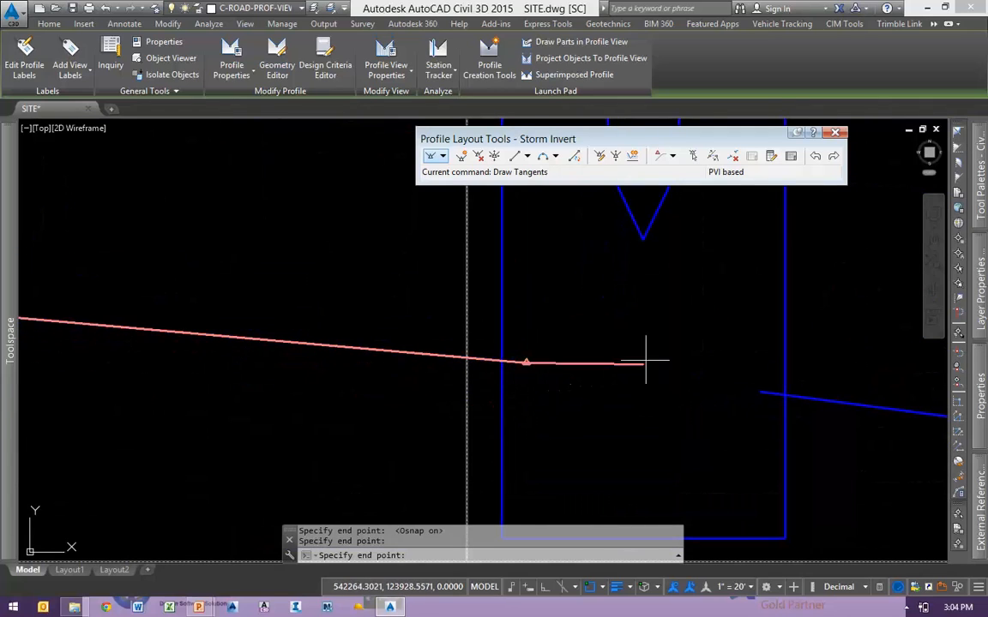
left_click(669, 322)
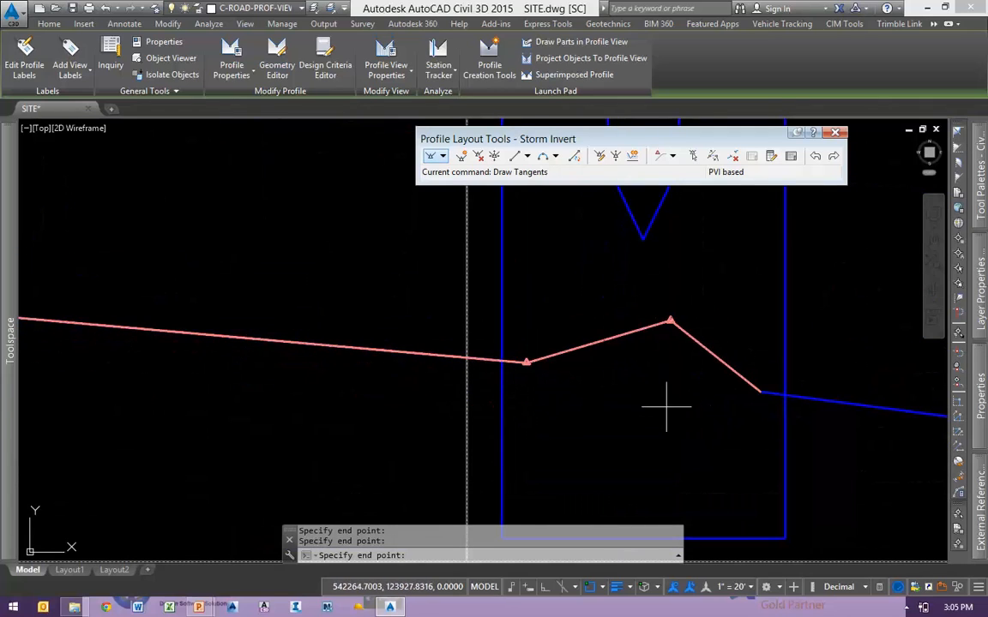
Extend the Storm Invert tangent along the second pipe's invert to its end inside the third structure
scroll(506, 375, "down", 5)
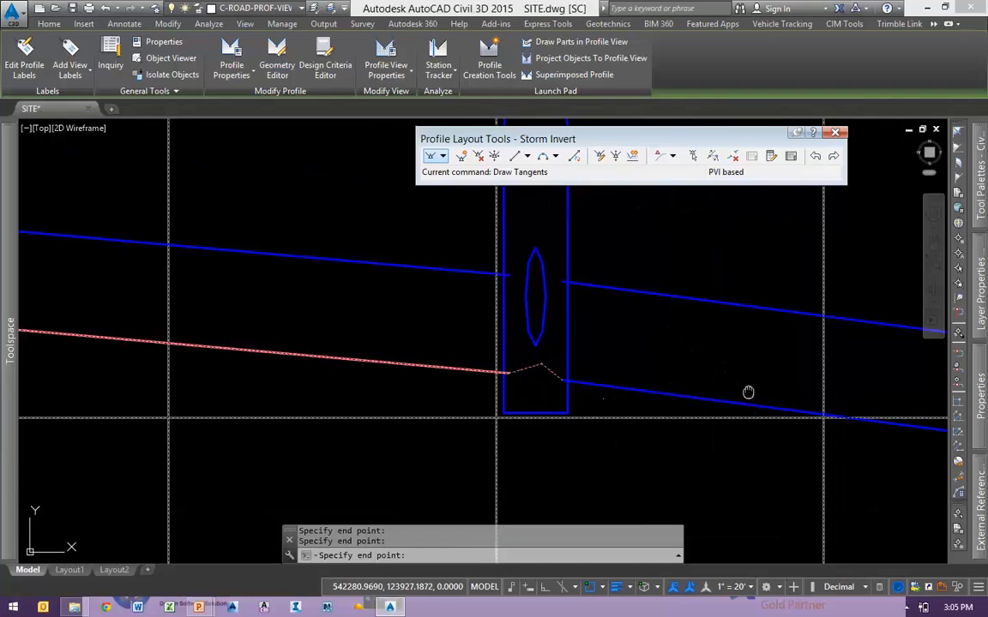
middle_click_drag(747, 392, 330, 324)
scroll(330, 324, "down", 4)
scroll(564, 365, "up", 4)
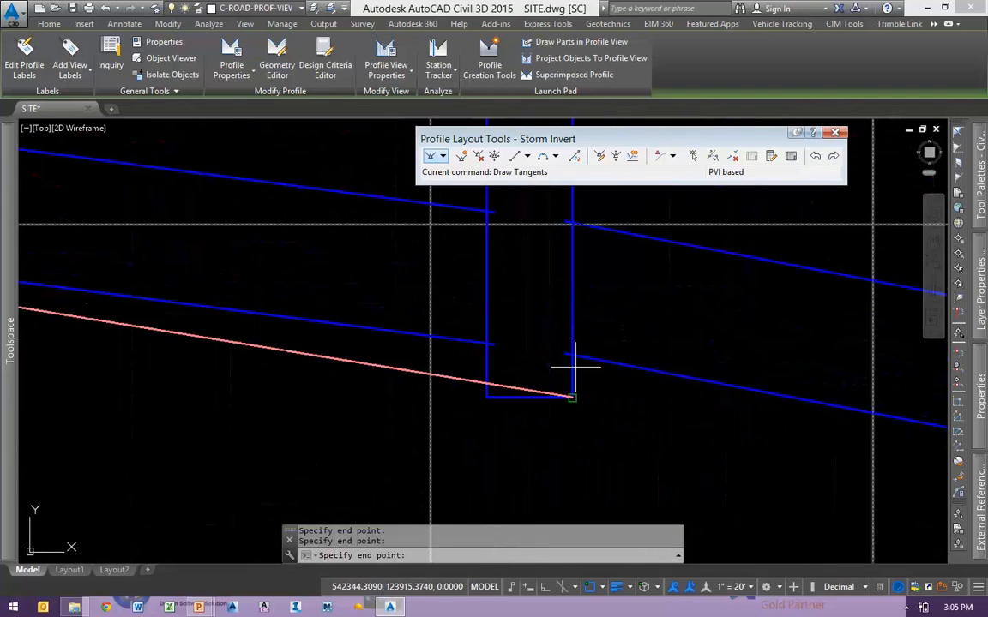
left_click(495, 344)
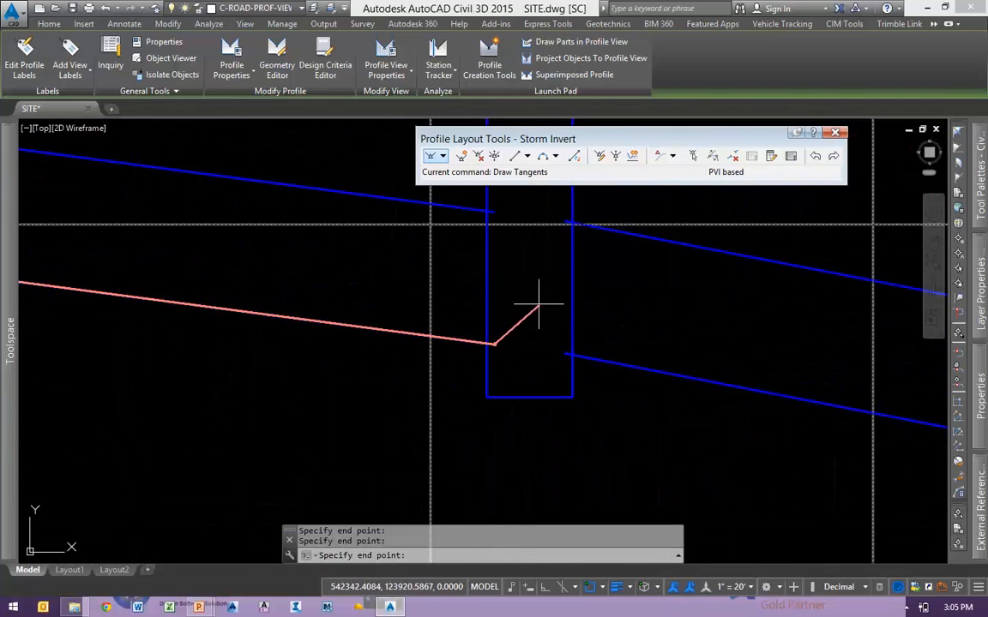
Continue the Storm Invert tangents over a raised PVI inside the third structure and along the third pipe's invert to the outlet, then finish drawing
left_click(528, 299)
left_click(567, 349)
scroll(552, 403, "down", 5)
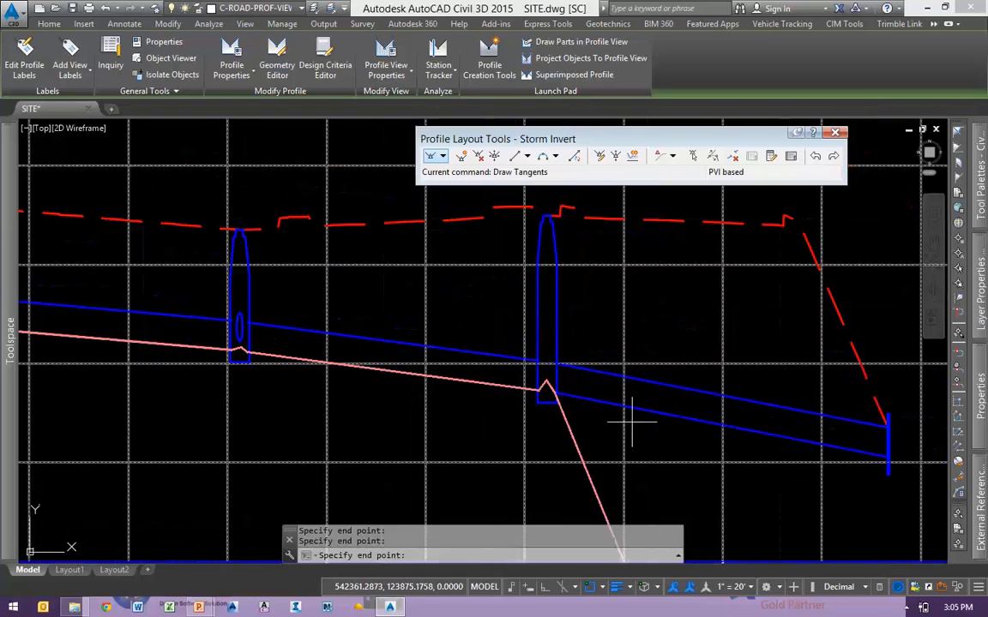
middle_click_drag(716, 439, 474, 413)
scroll(635, 448, "up", 3)
scroll(630, 443, "up", 2)
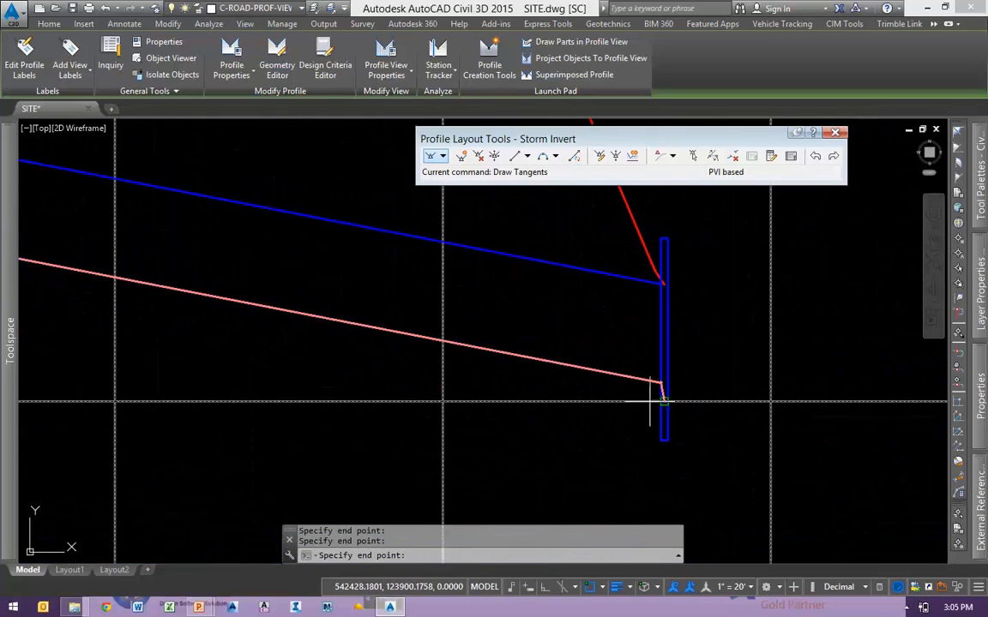
scroll(710, 412, "down", 4)
key("Return")
scroll(737, 400, "down", 5)
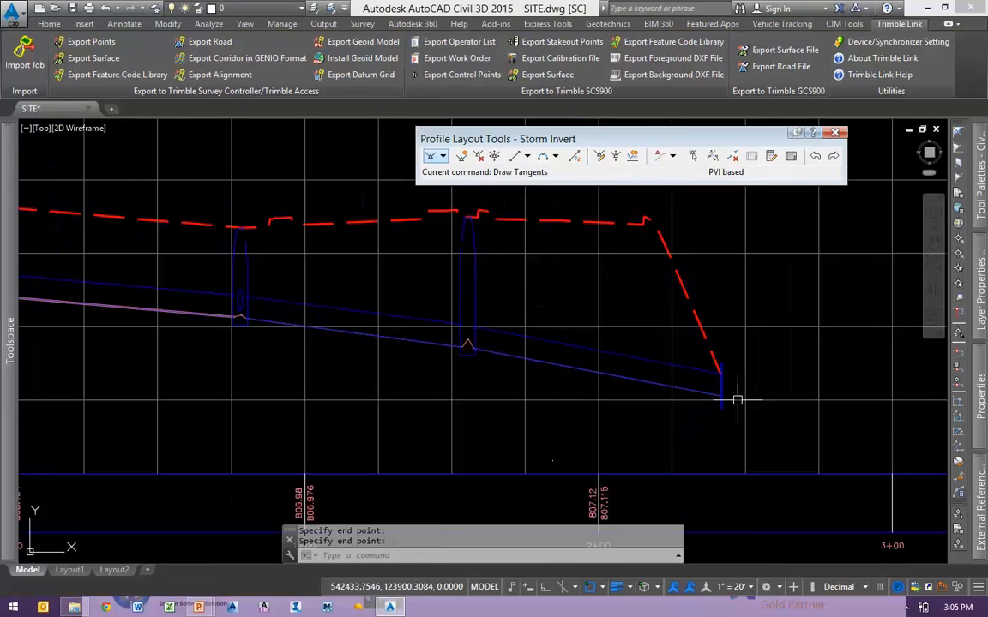
middle_click_drag(416, 392, 704, 416)
key("Escape")
key("Escape")
Select the second structure and extend the selection to all similar storm network parts with Select Similar
scroll(535, 340, "up", 5)
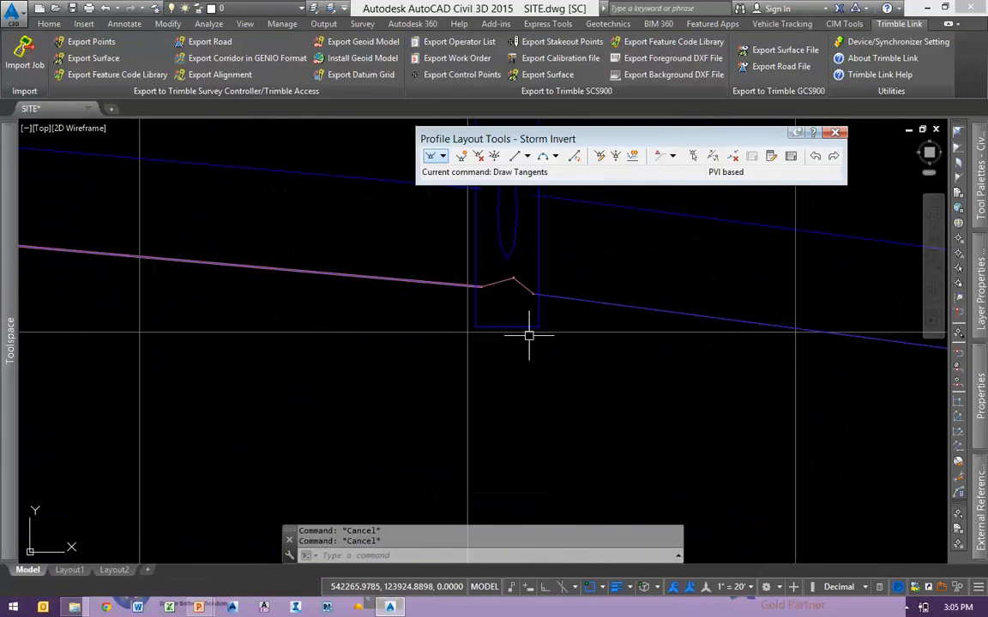
left_click(495, 327)
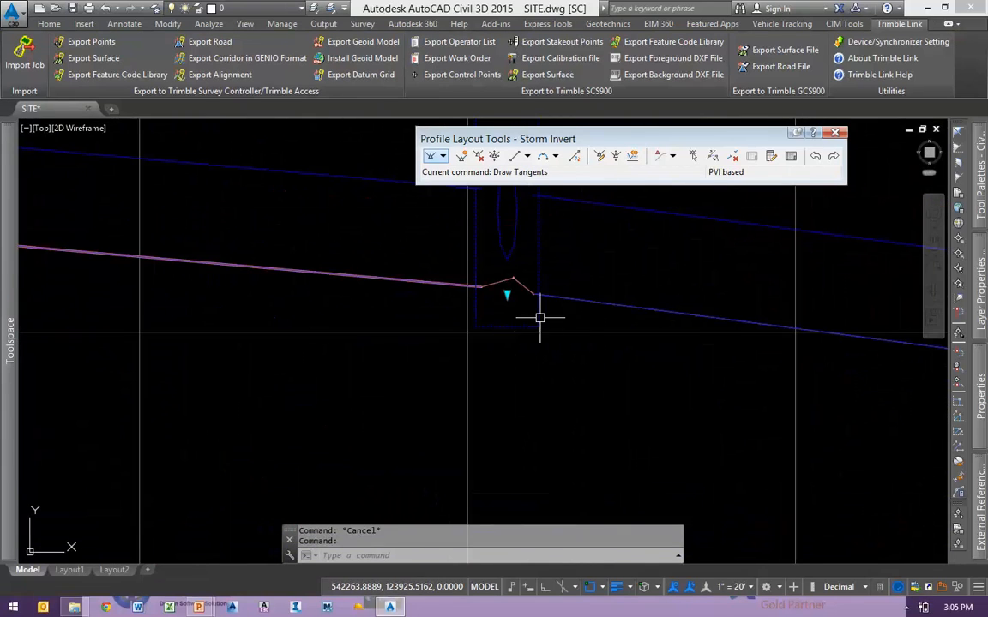
scroll(498, 295, "up", 1)
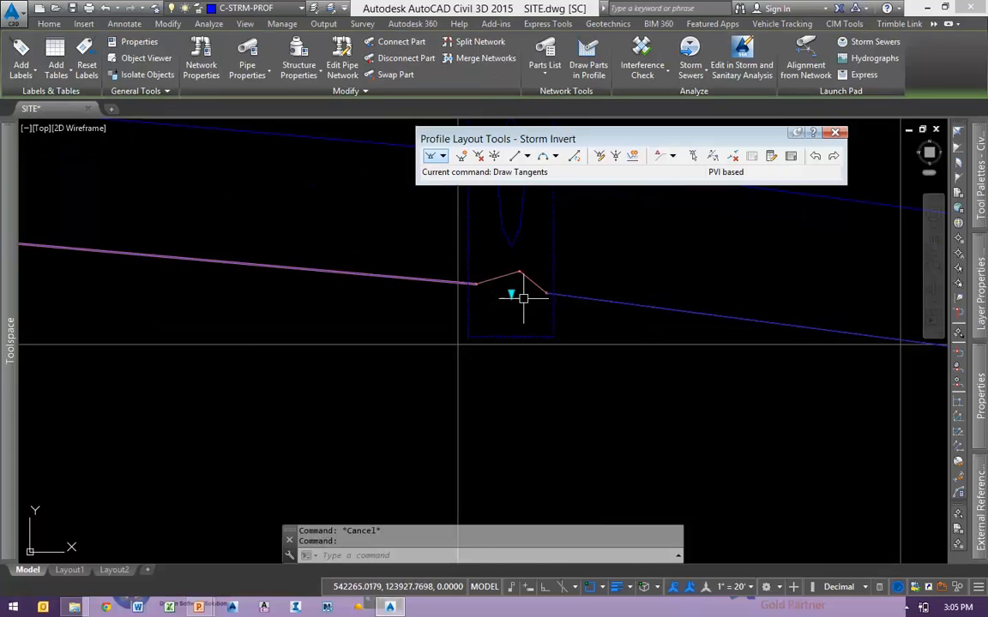
scroll(519, 293, "up", 4)
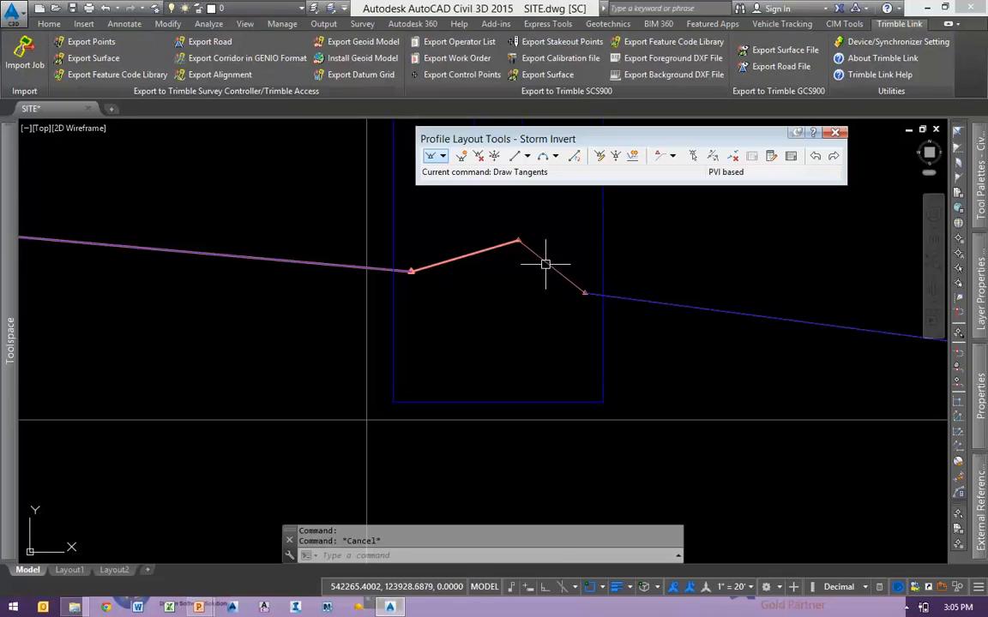
left_click(628, 238)
left_click(601, 214)
right_click(705, 276)
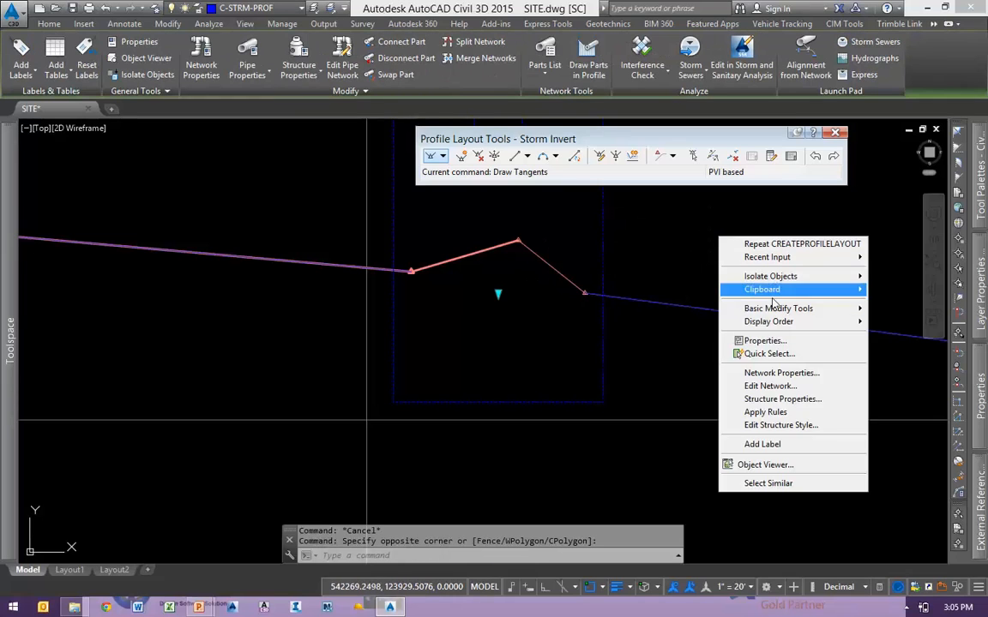
left_click(772, 543)
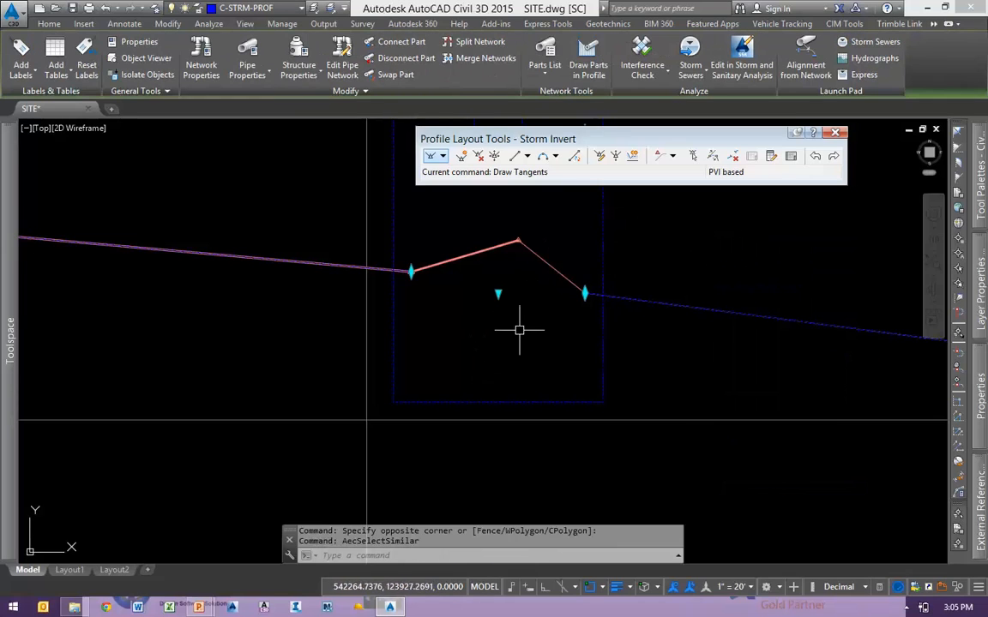
Add the Storm Invert profile to the selection and stretch its raised PVI in the second structure down to the structure's lower grip
left_click(529, 351)
key("Escape")
scroll(504, 365, "down", 2)
scroll(505, 365, "down", 2)
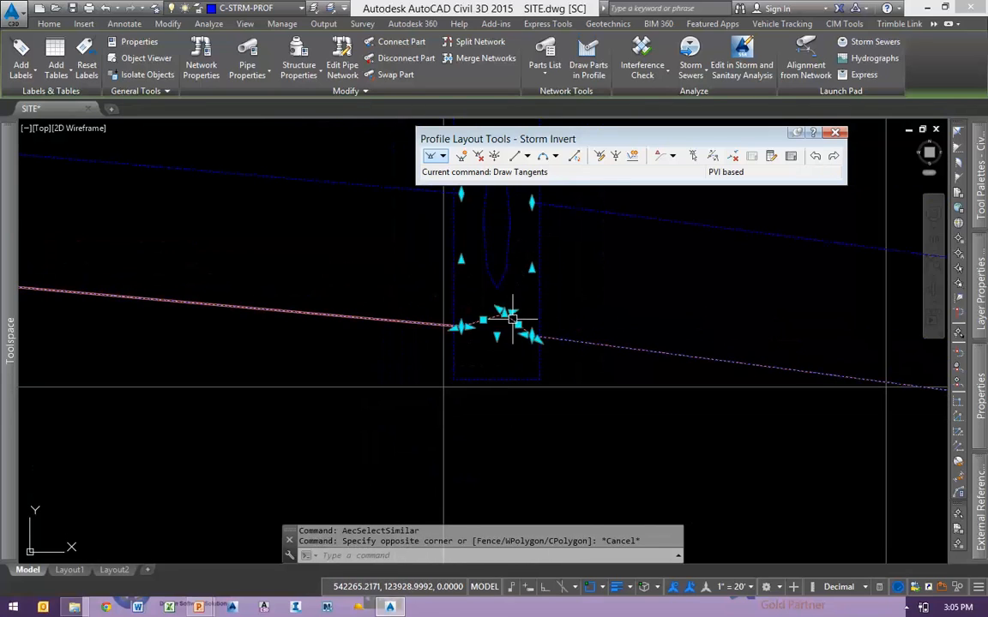
left_click(509, 323)
scroll(507, 275, "up", 3)
left_click(518, 257)
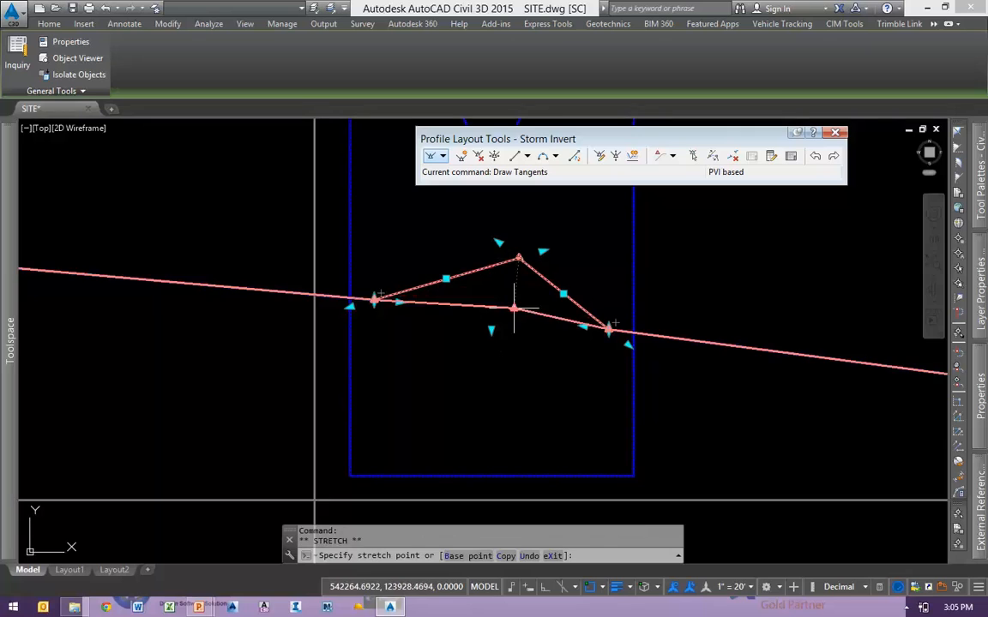
left_click(492, 329)
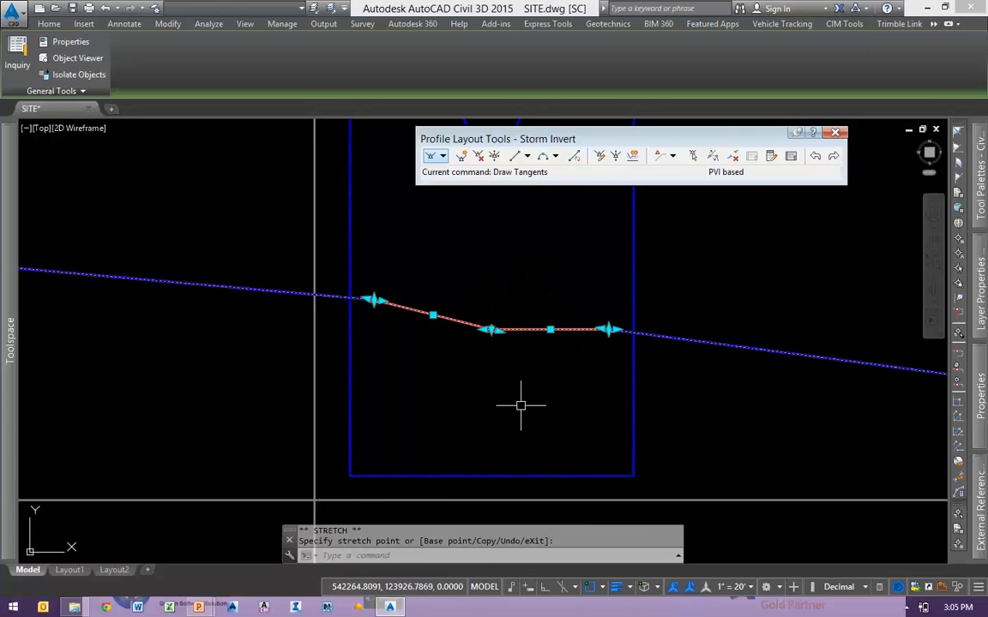
Stretch the profile's start PVI in the first structure down to the structure's lower grip, overriding object snap with None
scroll(586, 403, "down", 3)
scroll(472, 410, "up", 5)
scroll(289, 377, "up", 2)
scroll(290, 377, "up", 4)
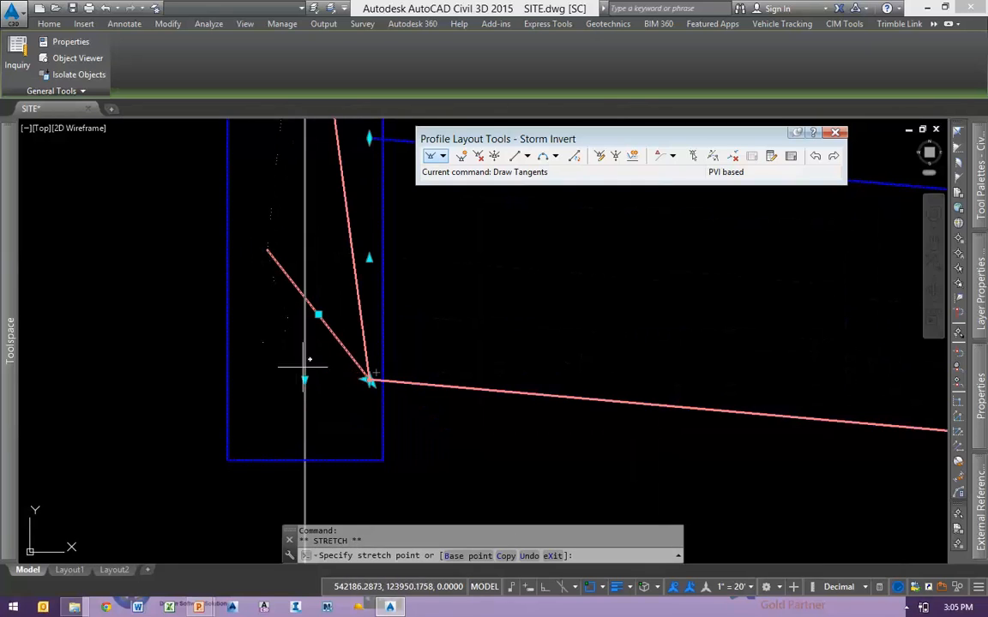
right_click(317, 376, "shift")
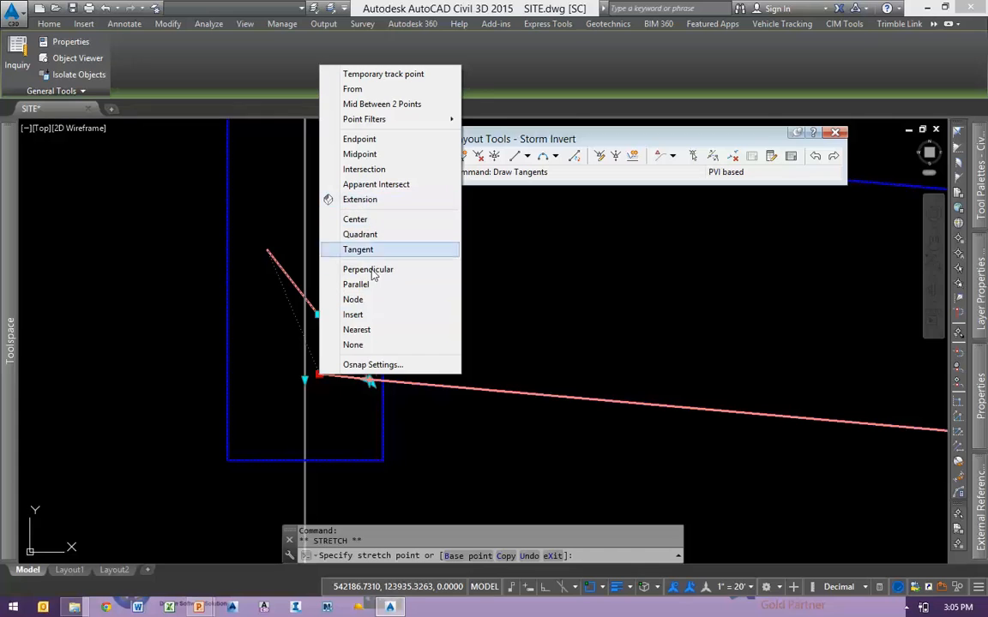
left_click(353, 344)
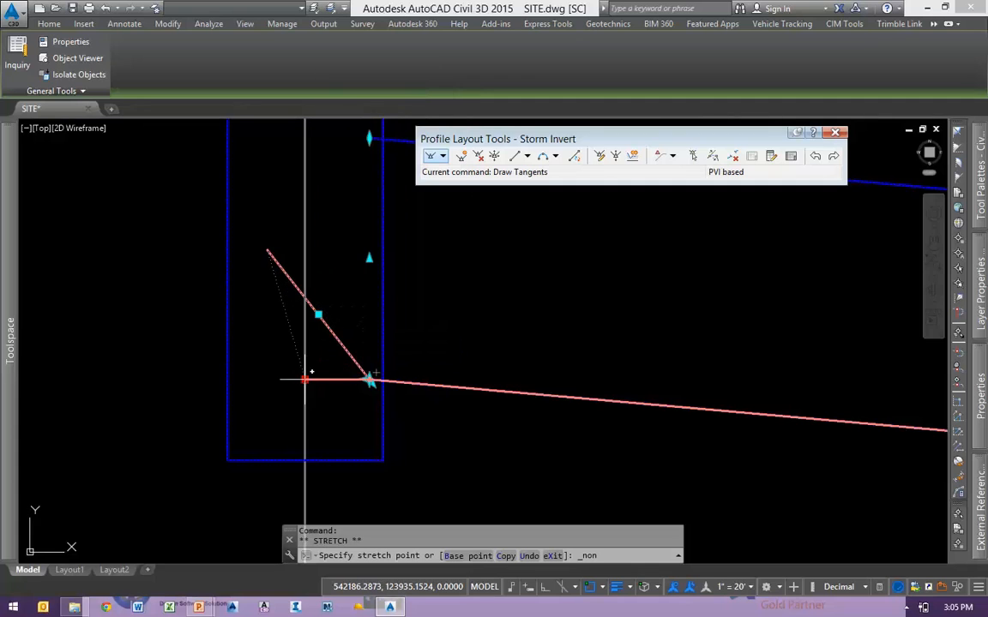
left_click(305, 379)
Stretch the raised Storm Invert PVI in the third structure down to that structure's lower grip
scroll(334, 363, "down", 8)
middle_click_drag(727, 446, 302, 403)
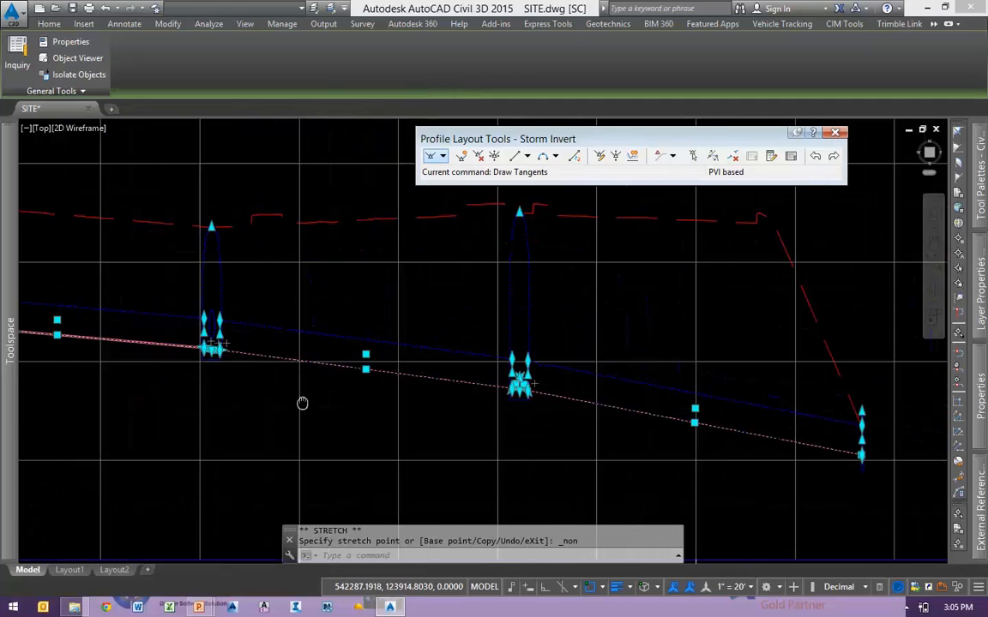
scroll(522, 398, "up", 5)
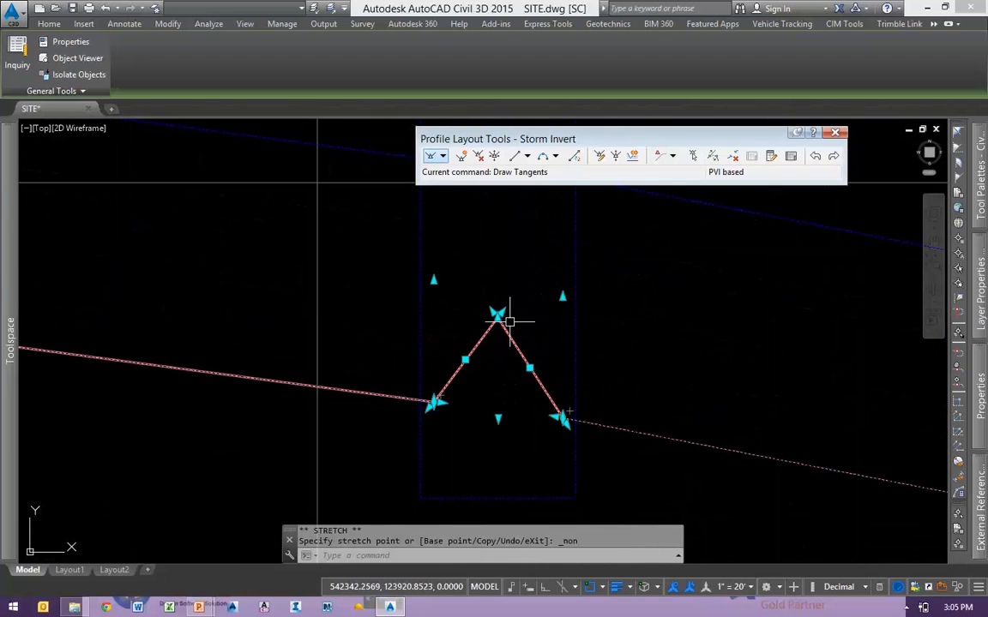
scroll(578, 346, "down", 5)
middle_click_drag(414, 394, 750, 408)
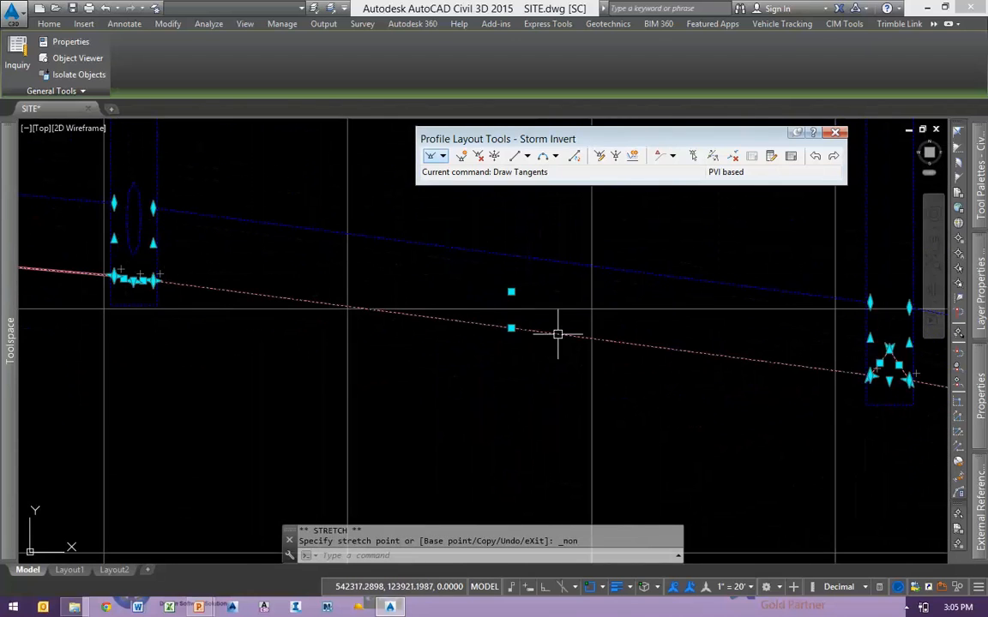
middle_click_drag(637, 407, 105, 365)
scroll(331, 350, "up", 6)
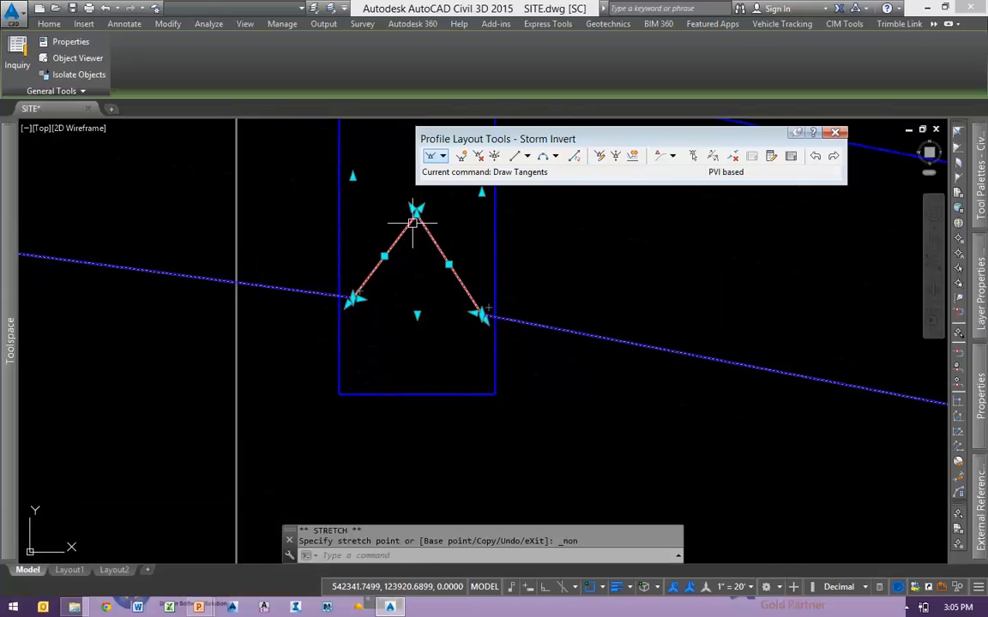
left_click(416, 215)
left_click(416, 209)
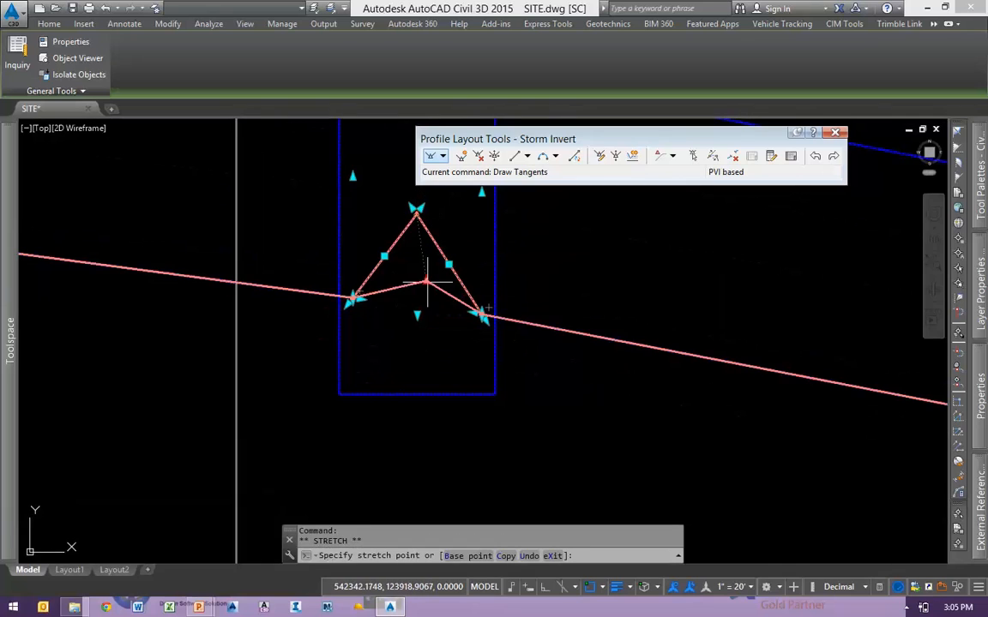
left_click(417, 315)
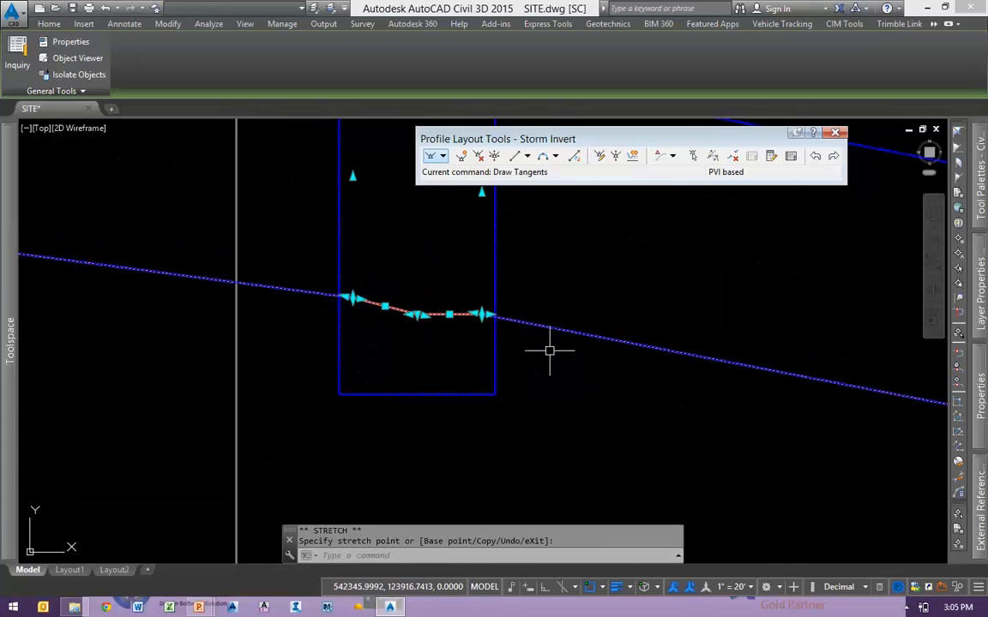
Display the Trimble Link export tools and clear the selection of the profile and network parts
scroll(558, 347, "down", 3)
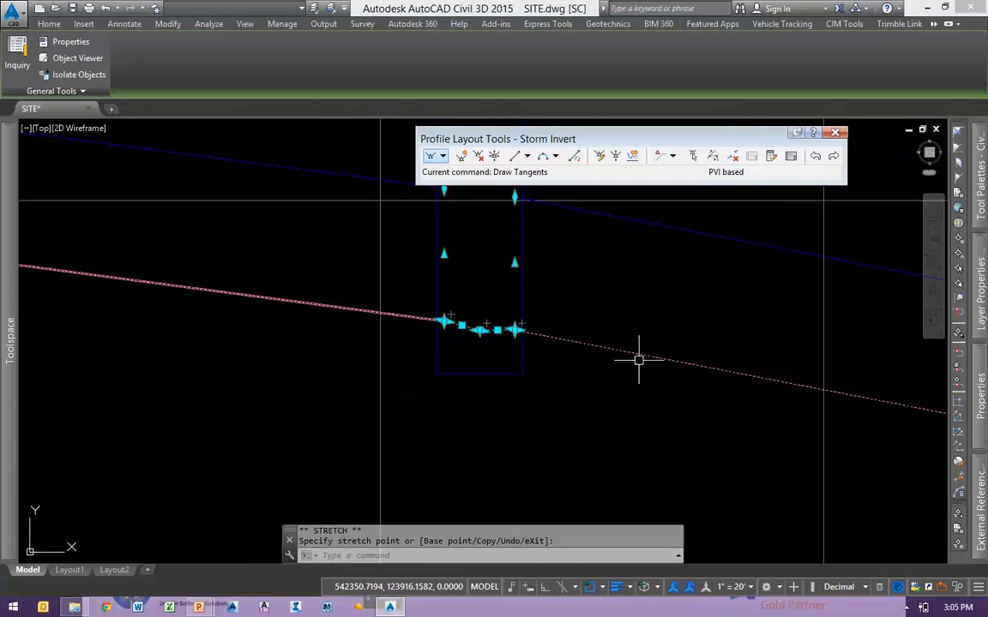
scroll(666, 362, "down", 8)
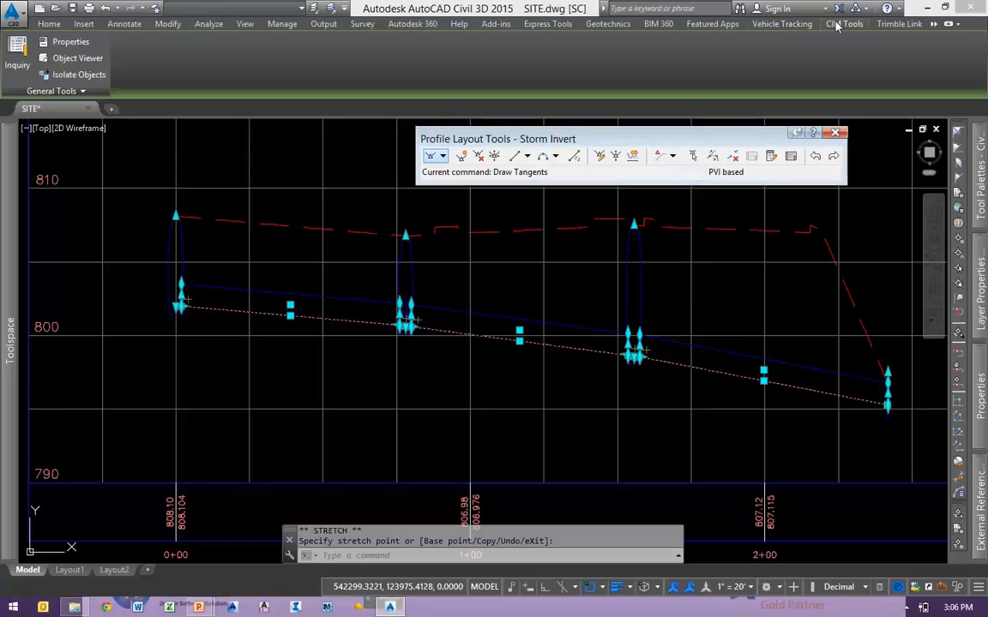
left_click(910, 26)
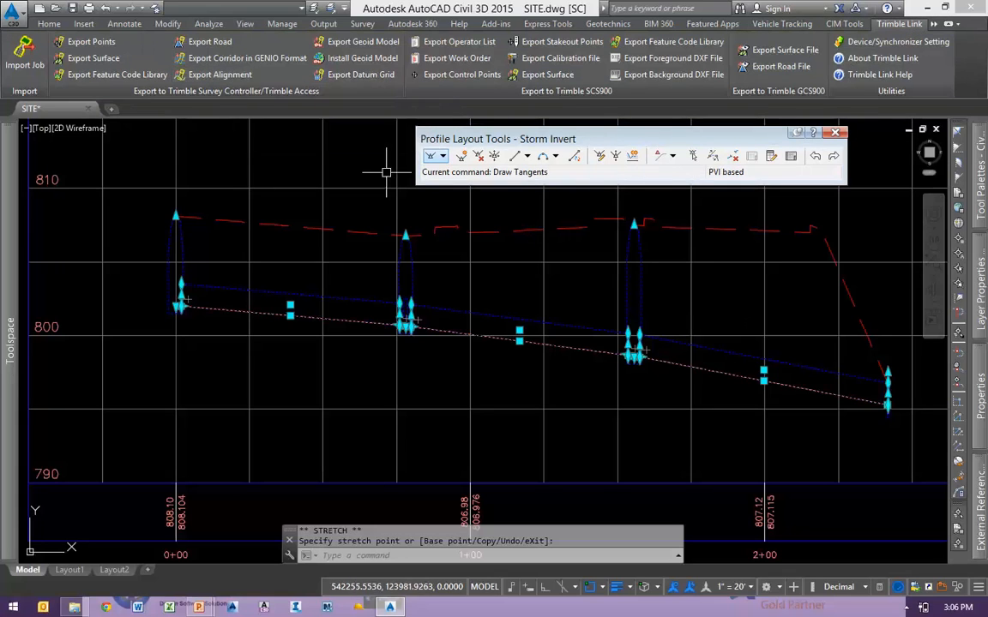
middle_click_drag(599, 303, 639, 320)
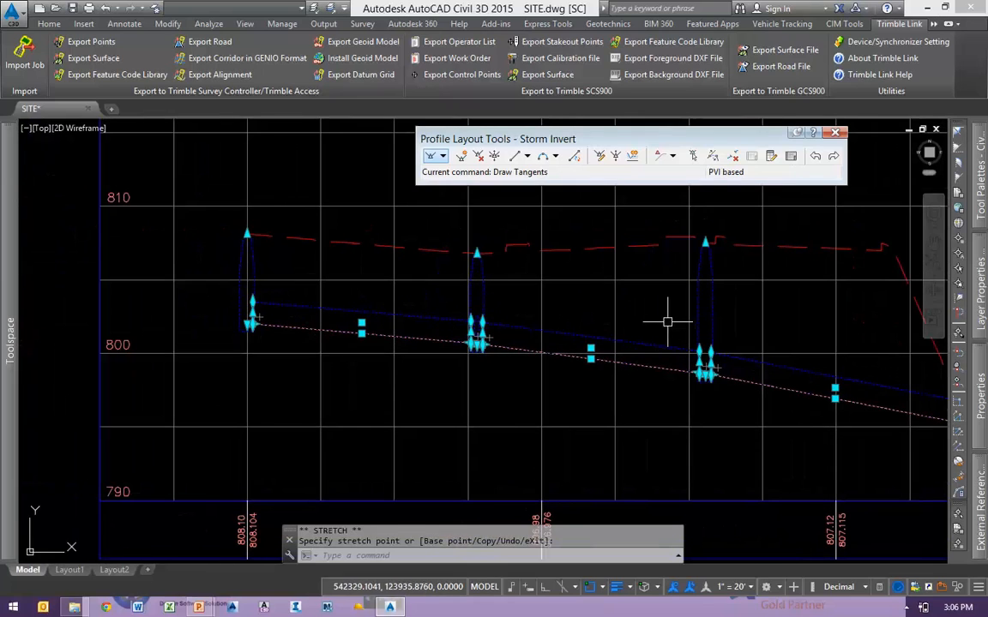
key("Escape")
key("Escape")
middle_click_drag(353, 356, 452, 375)
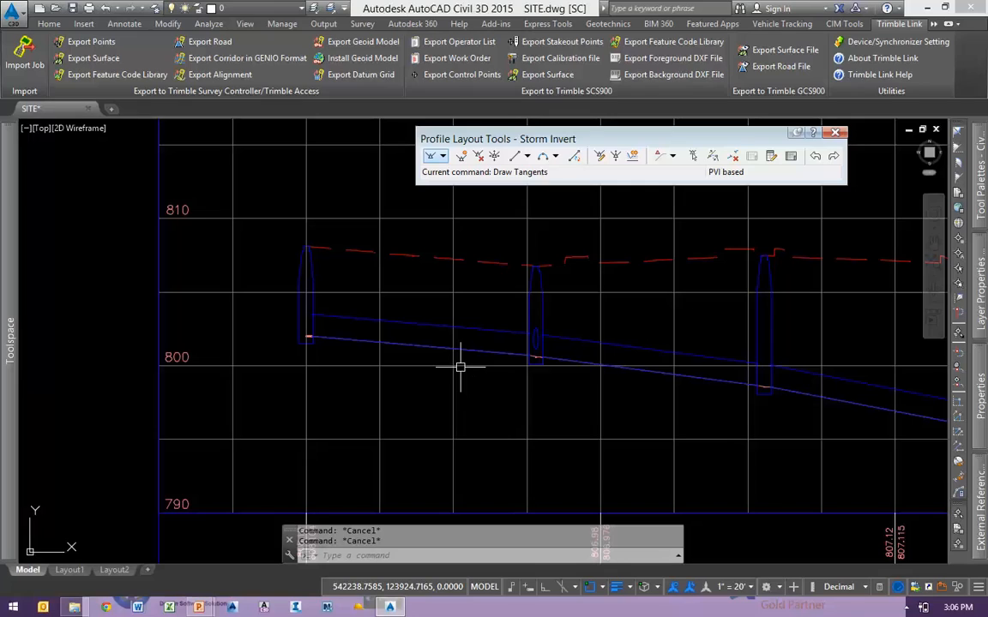
Select the Storm Invert profile and examine its start in the first structure and its full run to the outlet
mouse_move(460, 367)
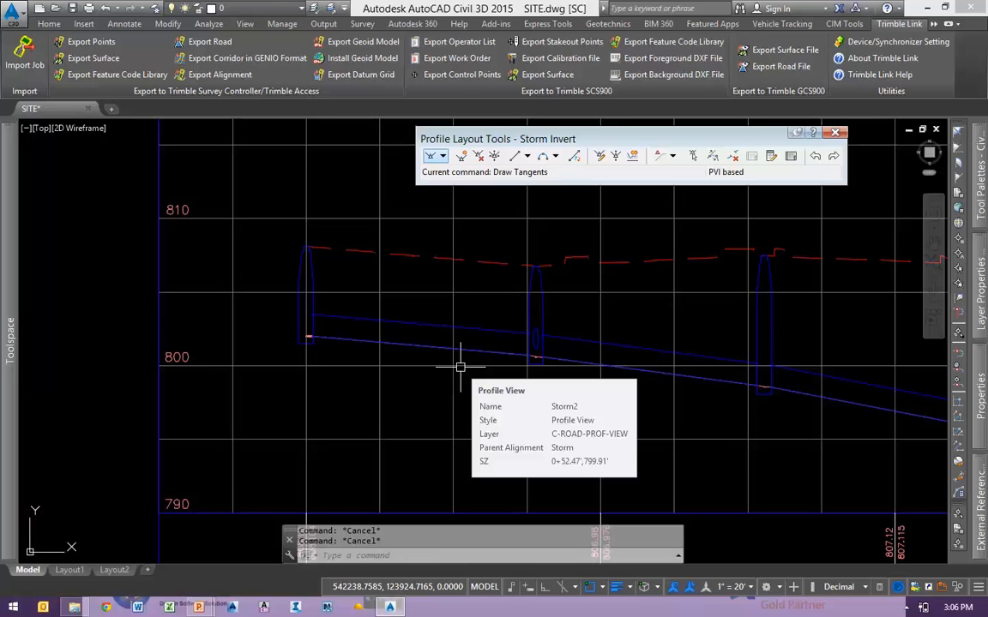
middle_click_drag(363, 318, 463, 337)
scroll(451, 353, "up", 5)
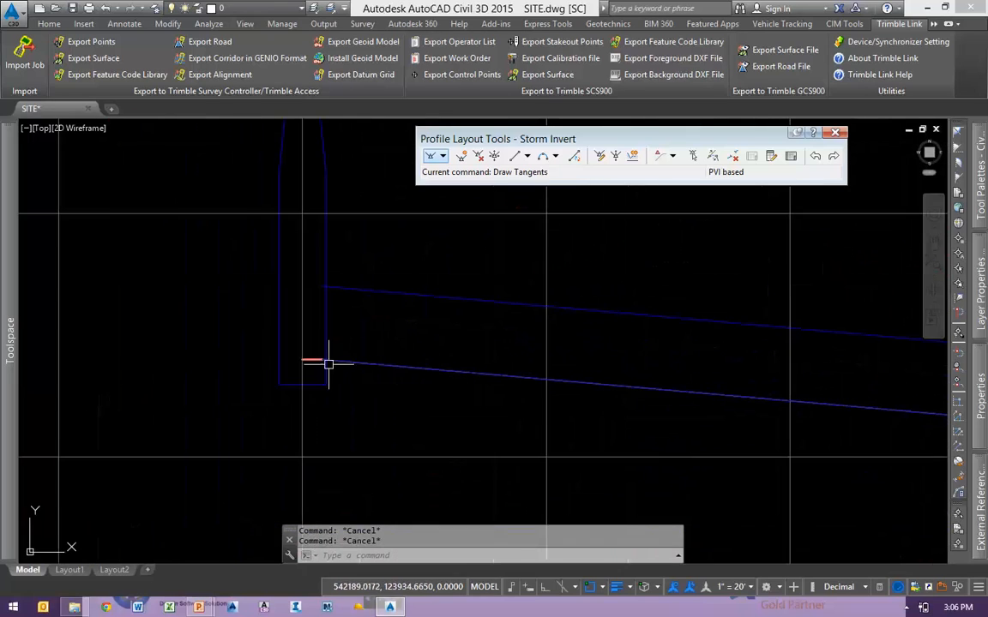
middle_click_drag(324, 364, 409, 342)
scroll(385, 321, "up", 8)
left_click(357, 321)
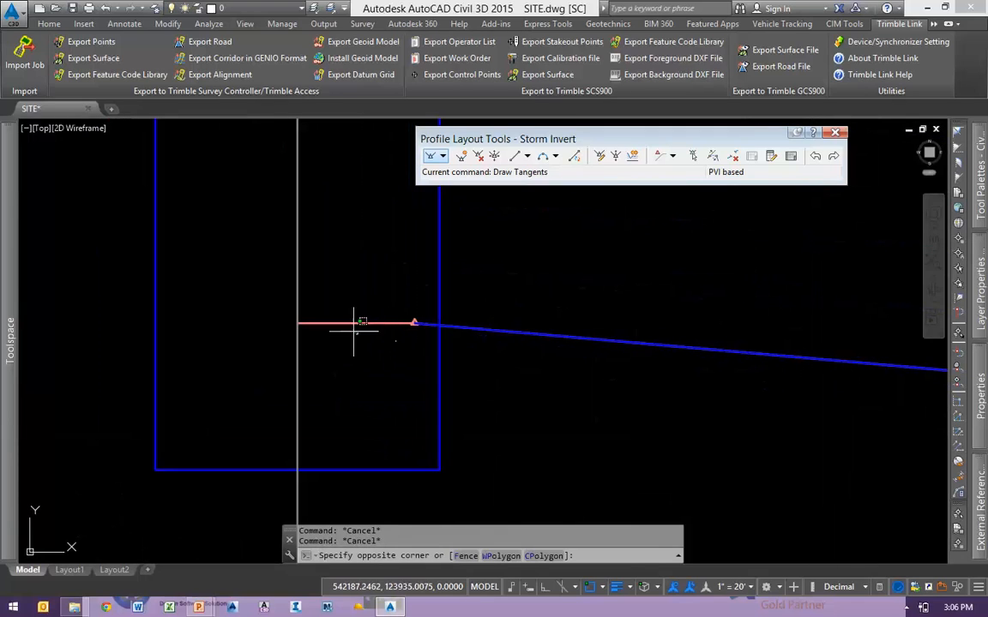
left_click(330, 308)
scroll(369, 381, "down", 5)
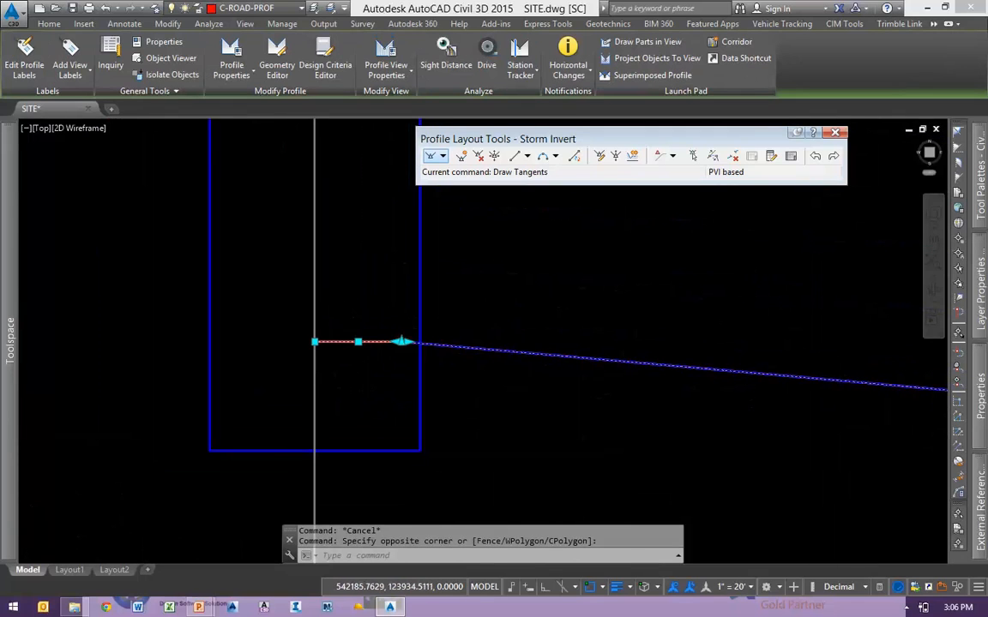
scroll(294, 367, "down", 3)
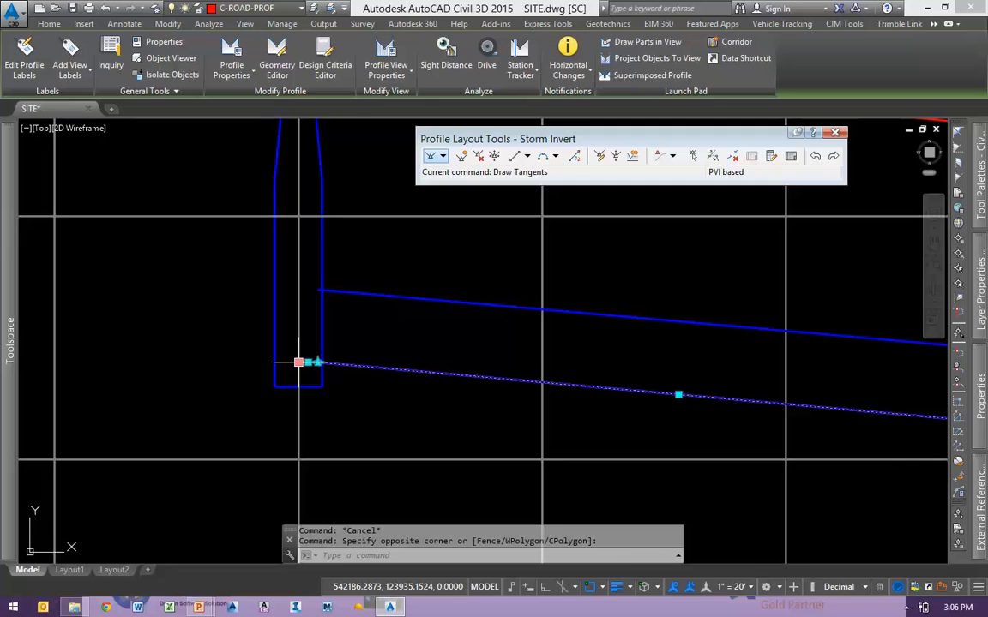
scroll(376, 345, "down", 6)
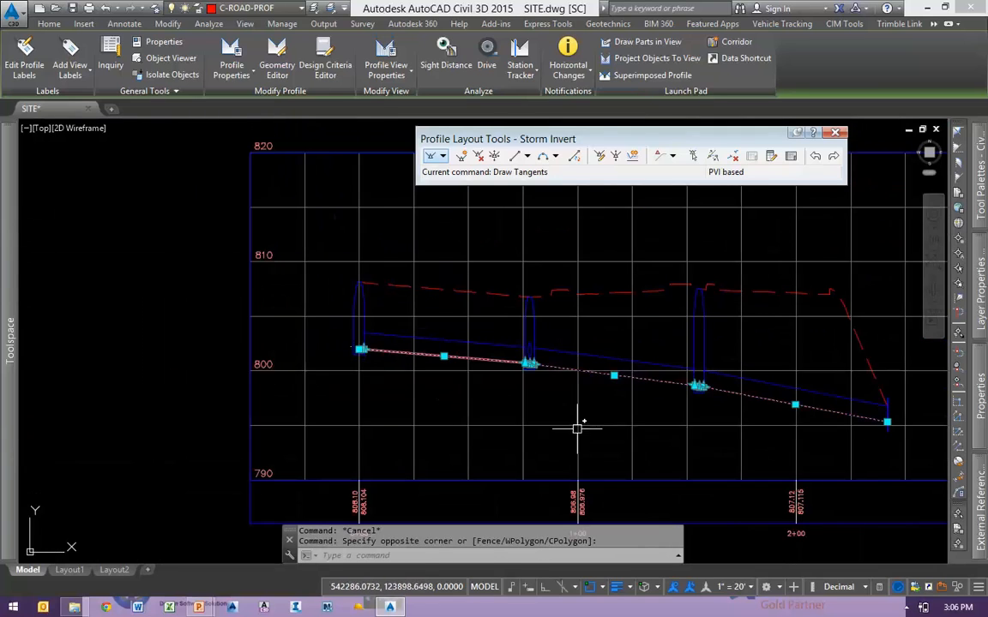
middle_click_drag(529, 408, 379, 413)
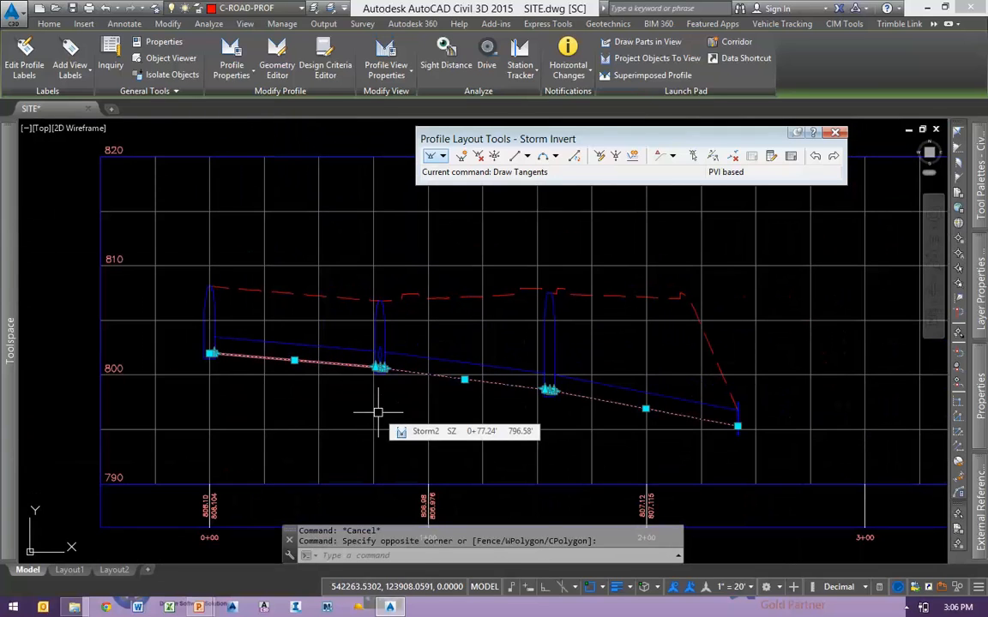
middle_click_drag(749, 452, 816, 452)
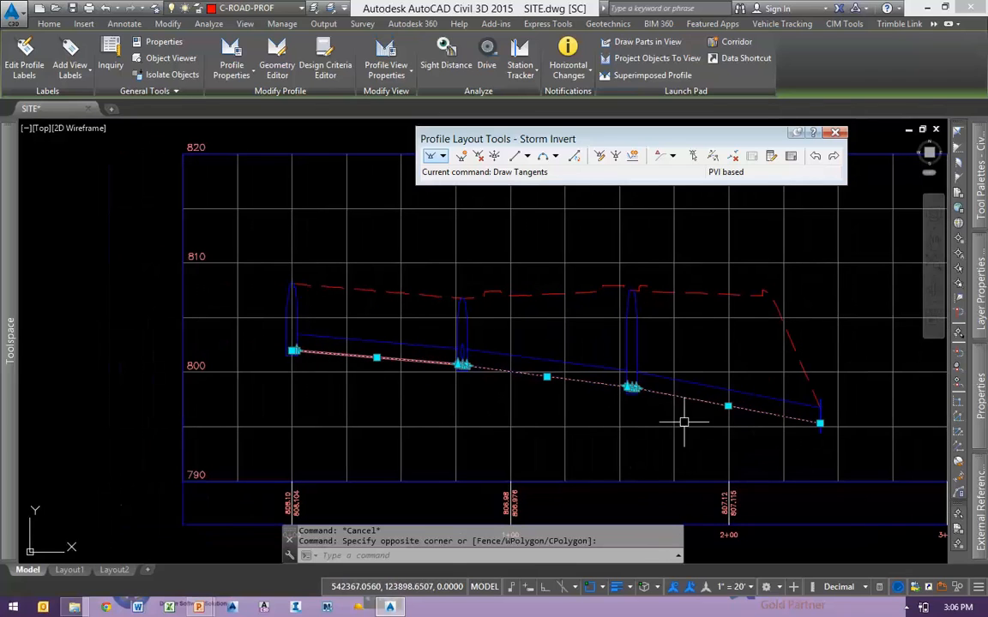
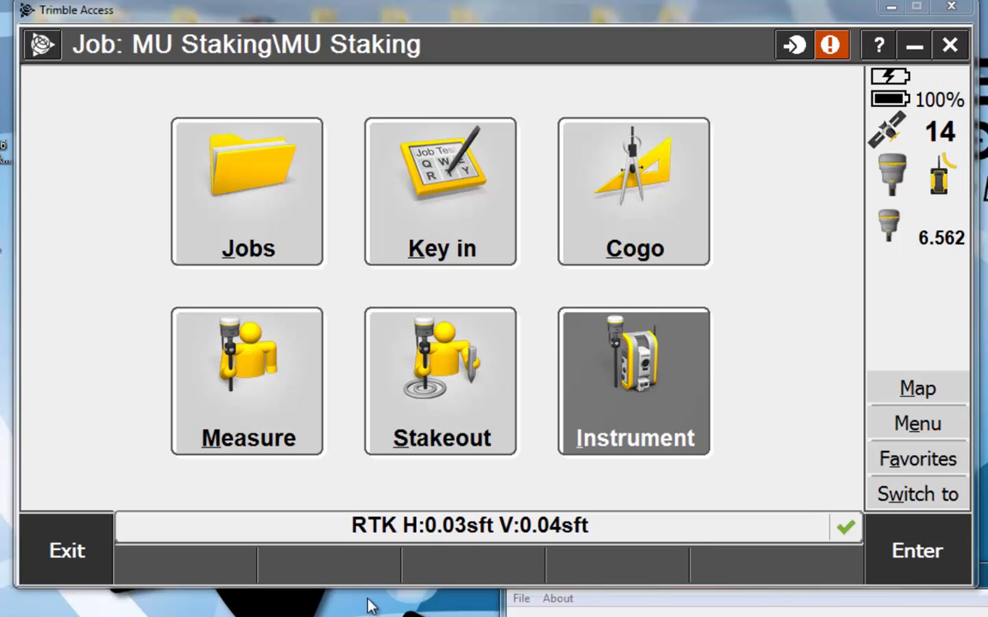
In Trimble Access, display ACAD-SITE.dxf in the map with its layers made selectable
left_click(907, 396)
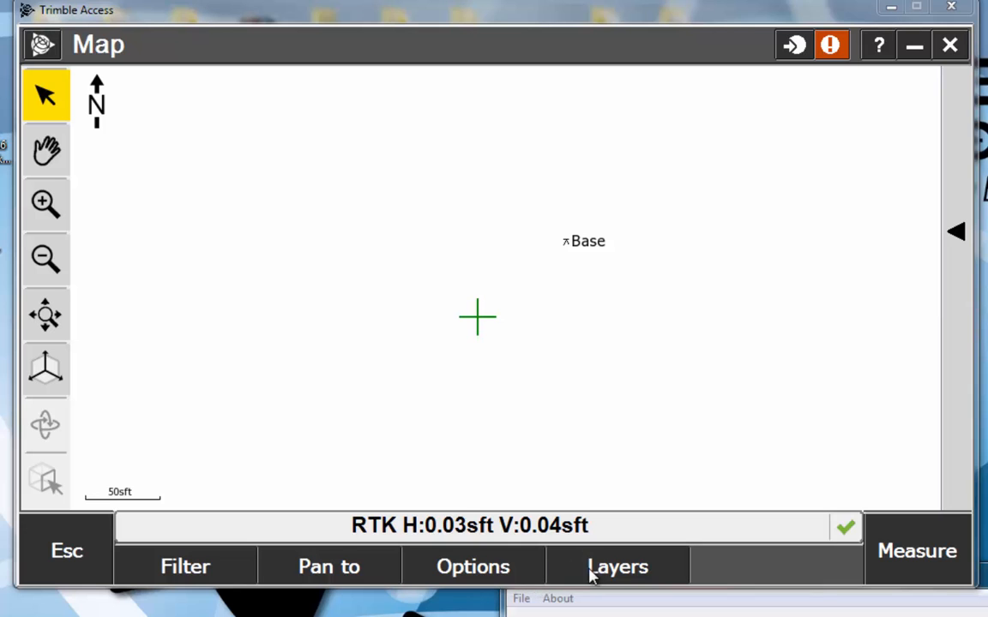
left_click(622, 567)
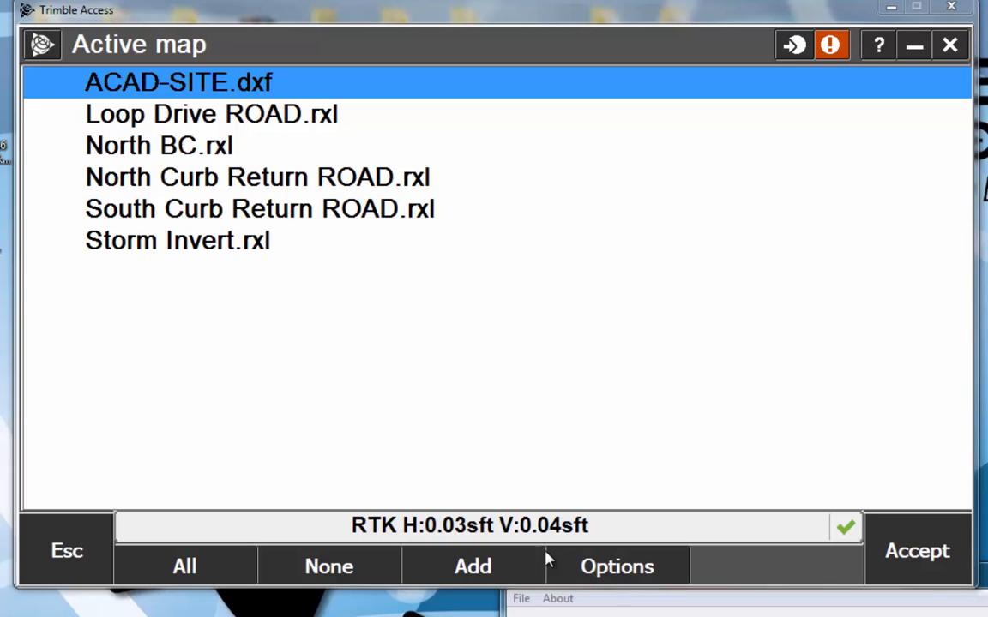
left_click(183, 90)
left_click(182, 83)
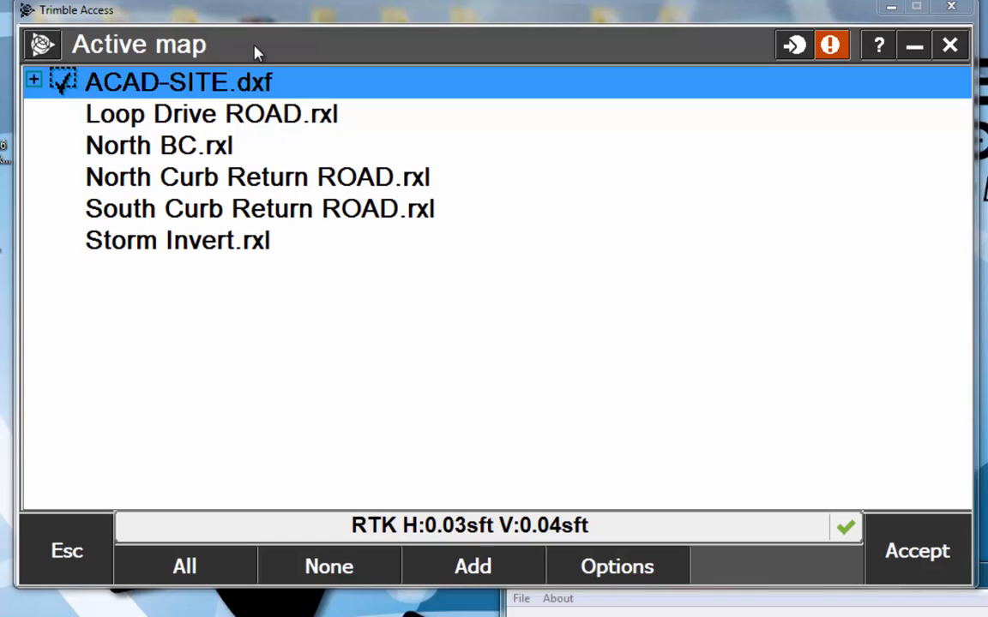
left_click(33, 80)
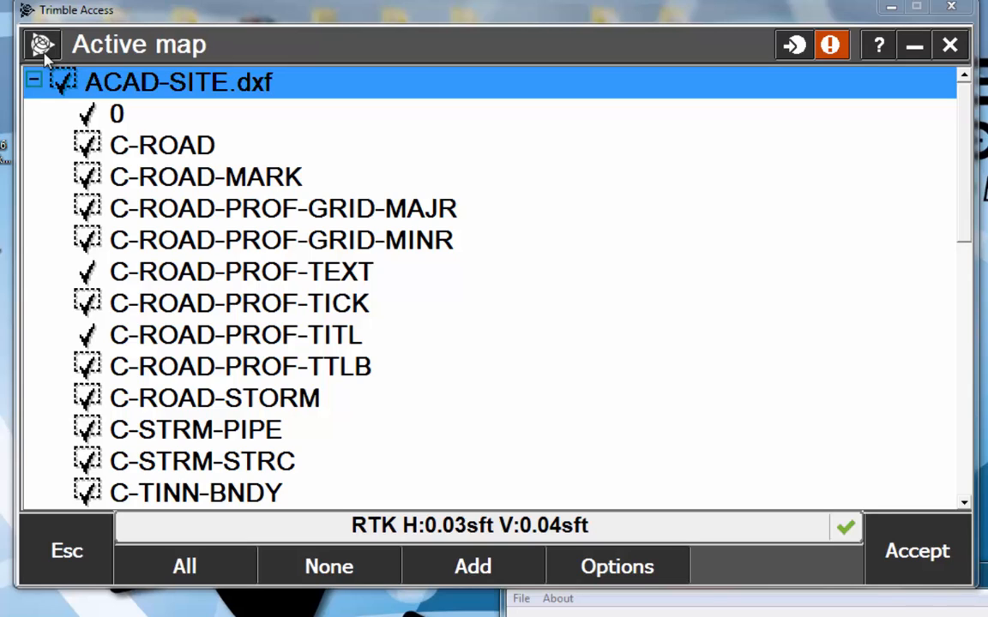
left_click(891, 549)
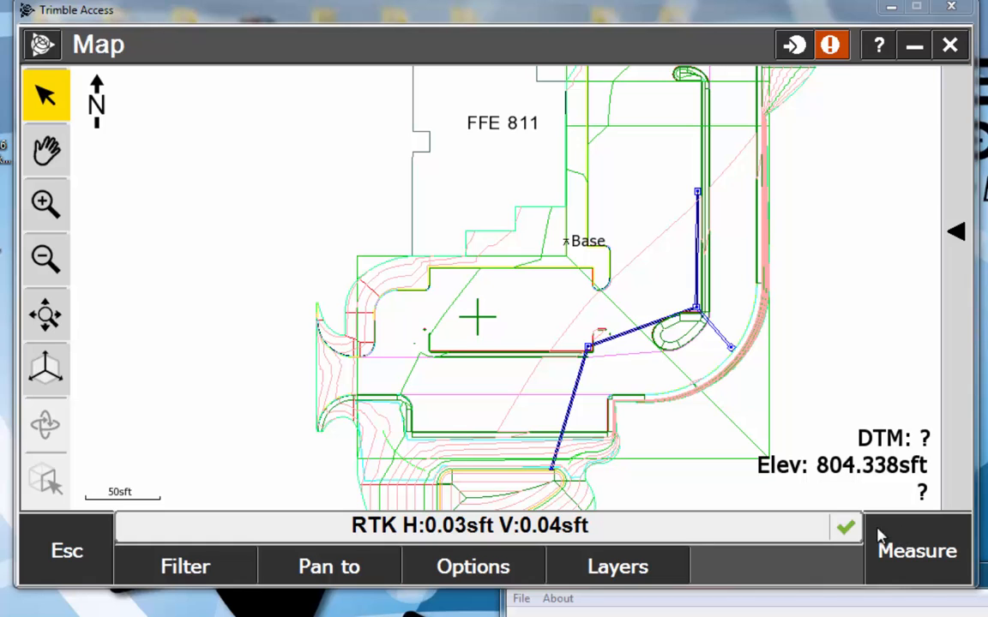
Select the first of the overlapping linework items at the curb corner beside the current position
key("alt+Tab")
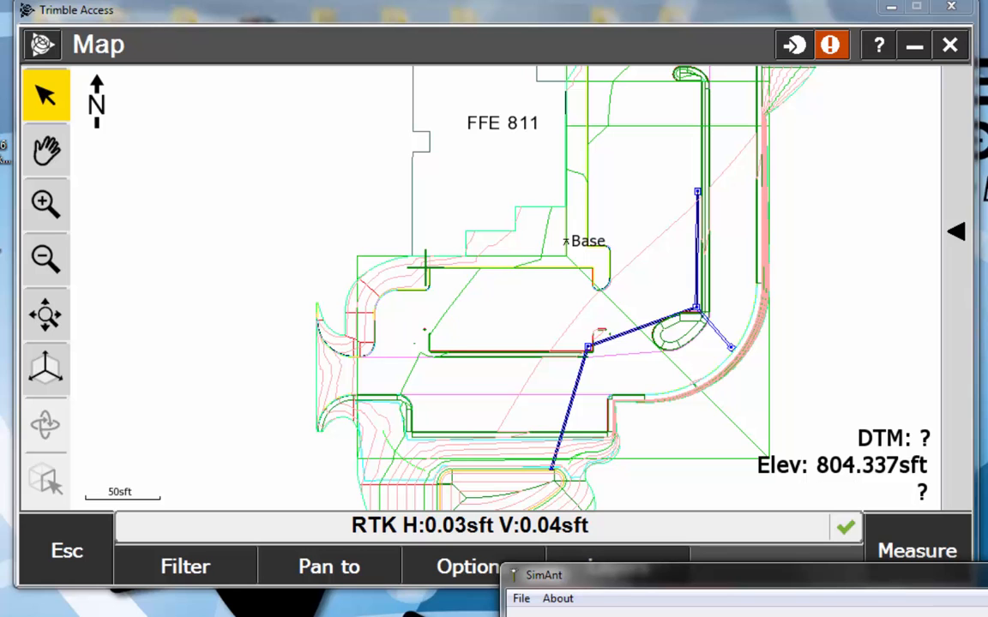
left_click(46, 210)
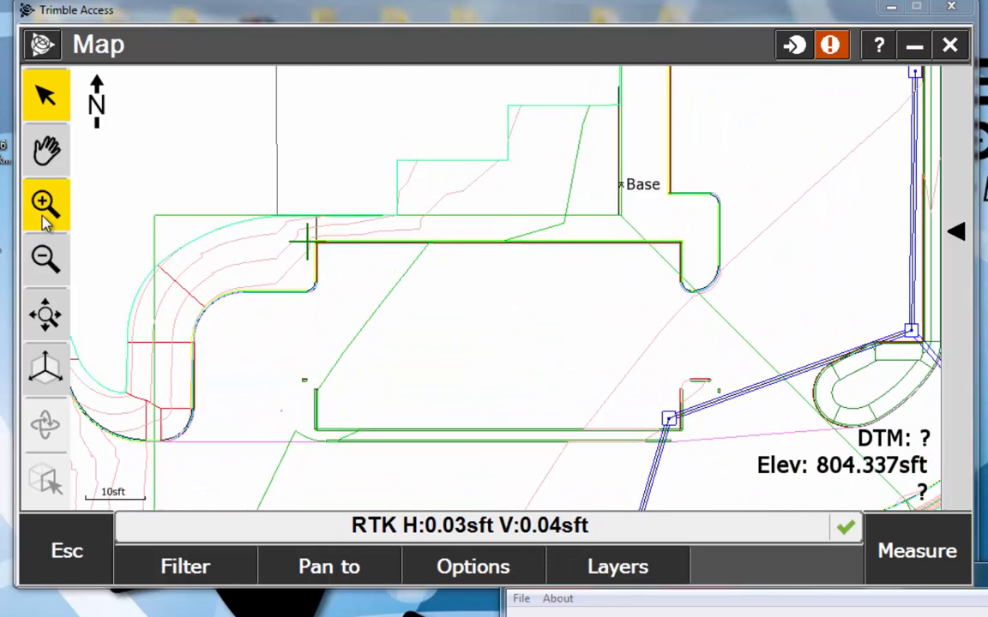
left_click(45, 150)
left_click_drag(135, 199, 454, 242)
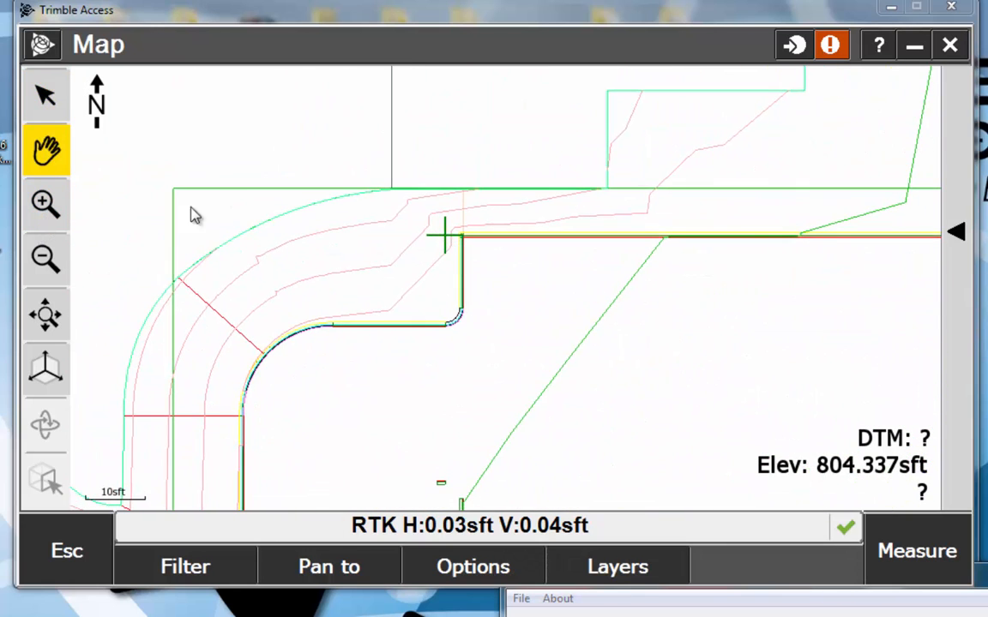
left_click(45, 202)
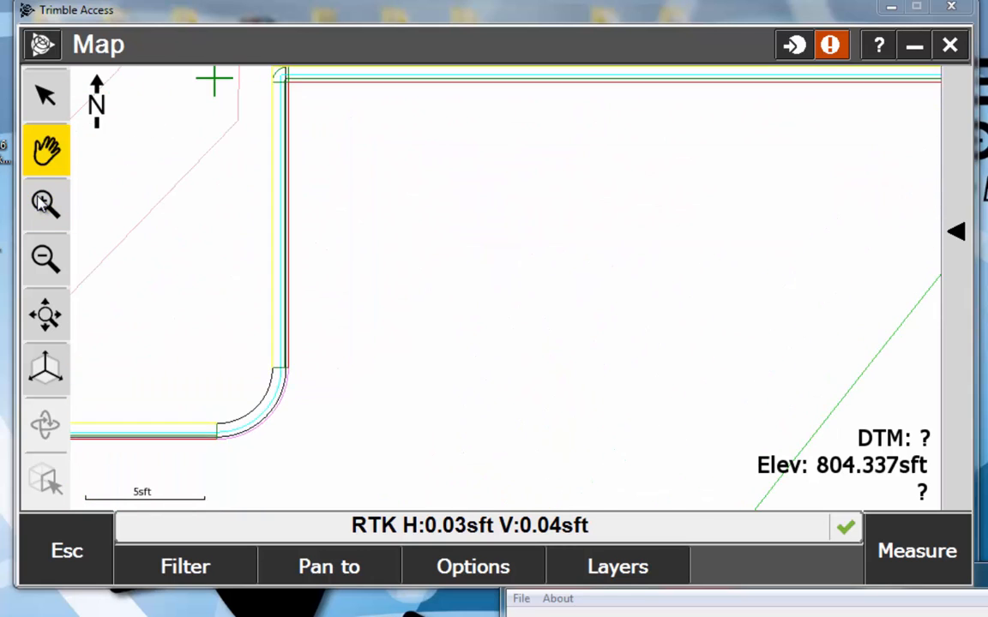
left_click(45, 202)
left_click_drag(137, 145, 342, 239)
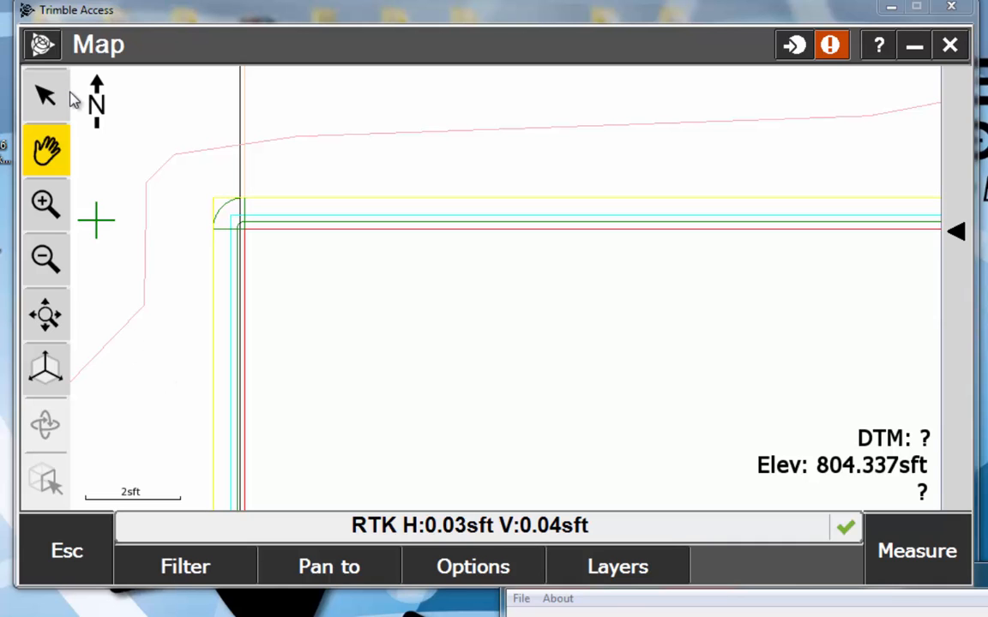
left_click(39, 105)
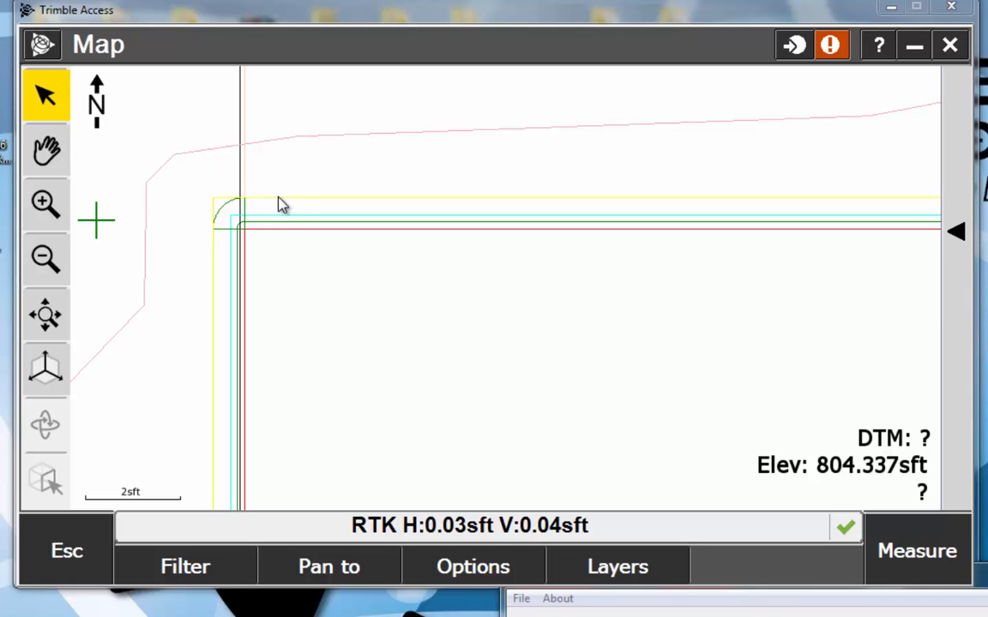
left_click(228, 210)
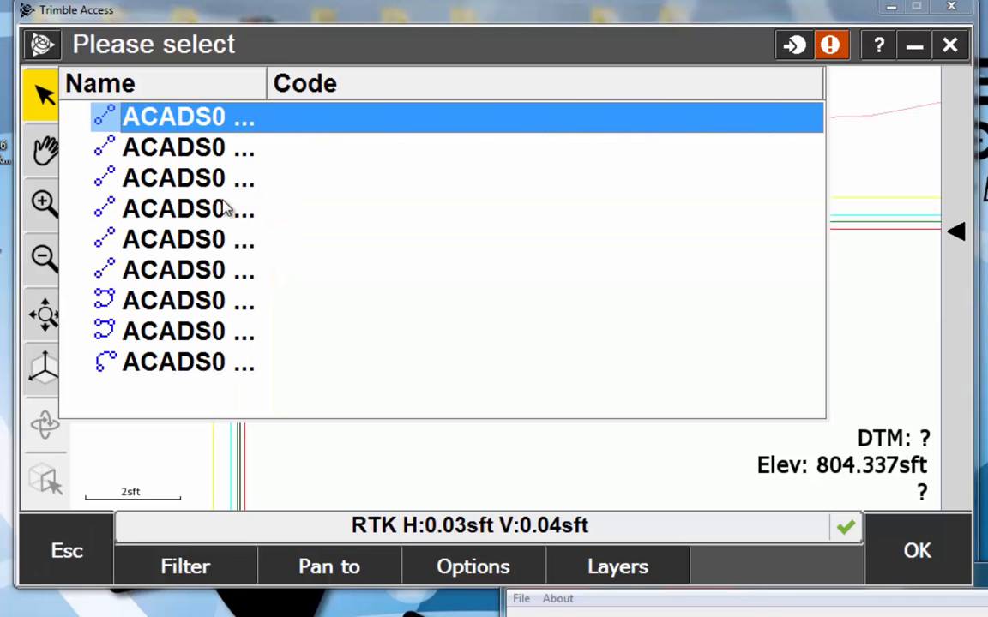
left_click(198, 124)
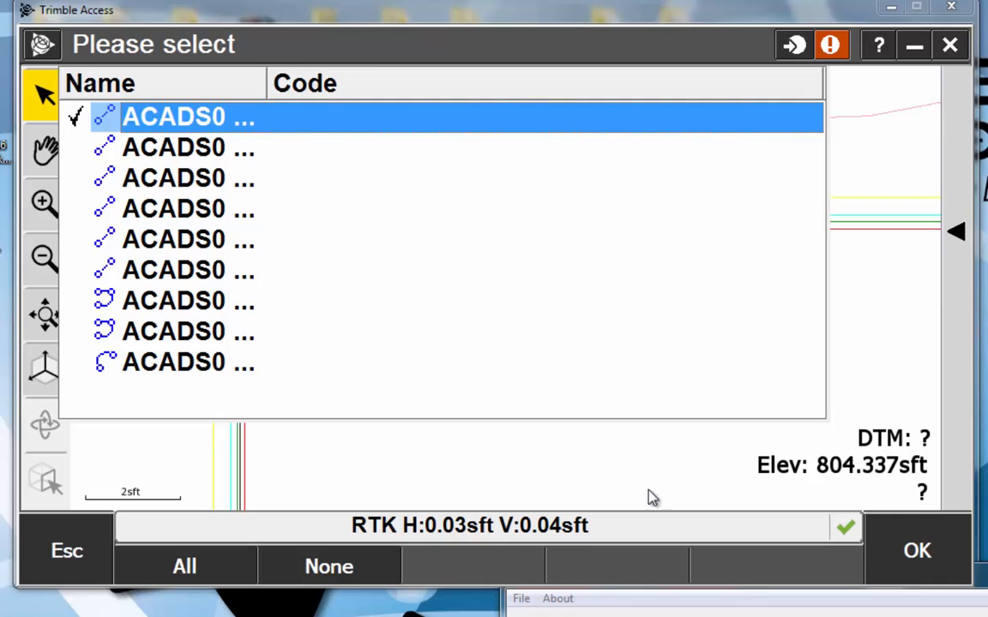
left_click(926, 562)
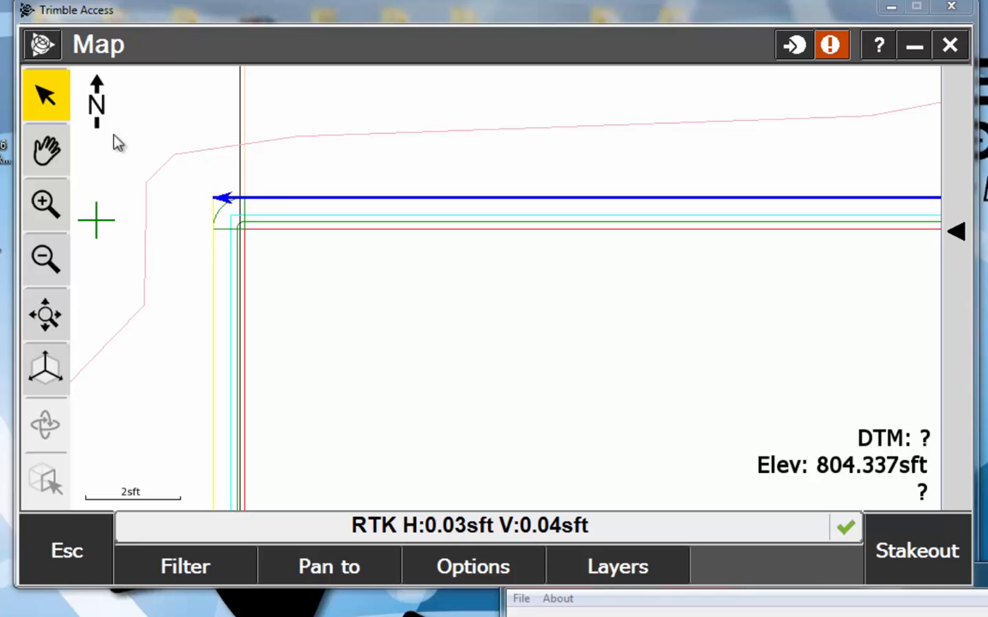
Deselect the highlighted curb line
left_click(300, 208)
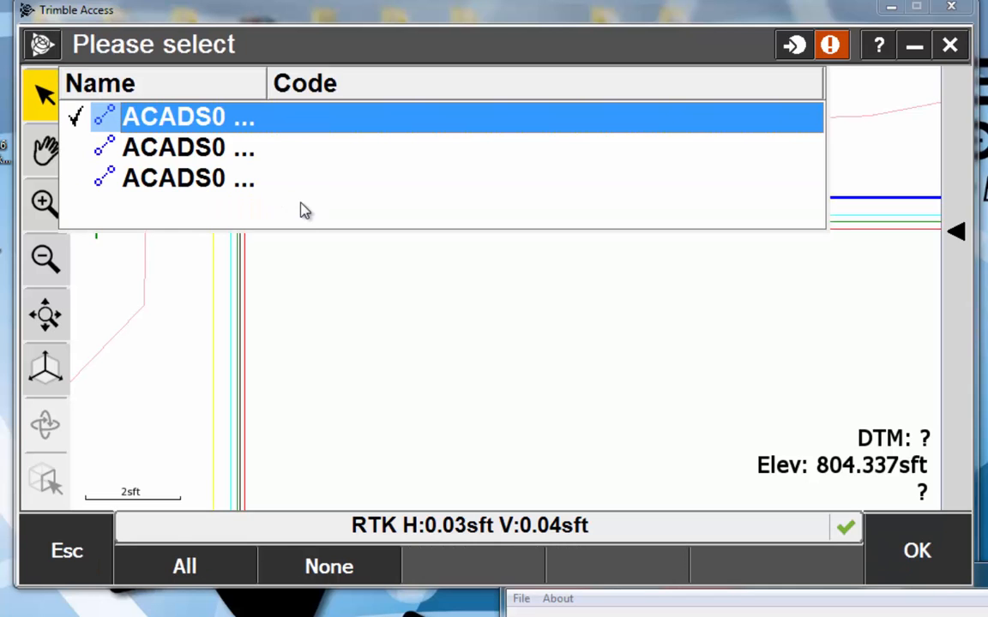
left_click(193, 120)
left_click(943, 581)
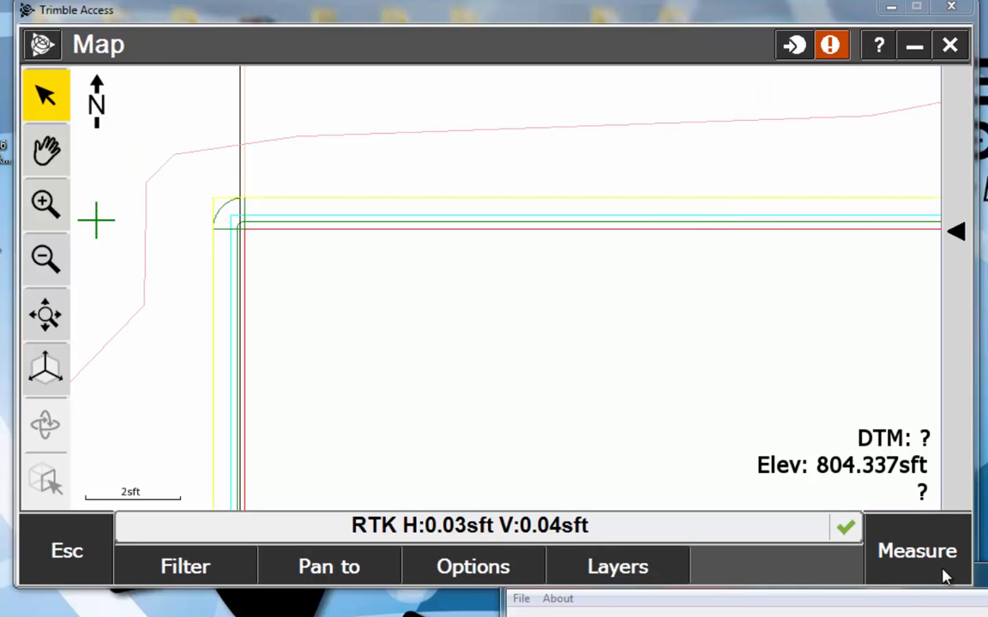
Select the linework along the pond's north side with a selection window and clear that selection
left_click(48, 259)
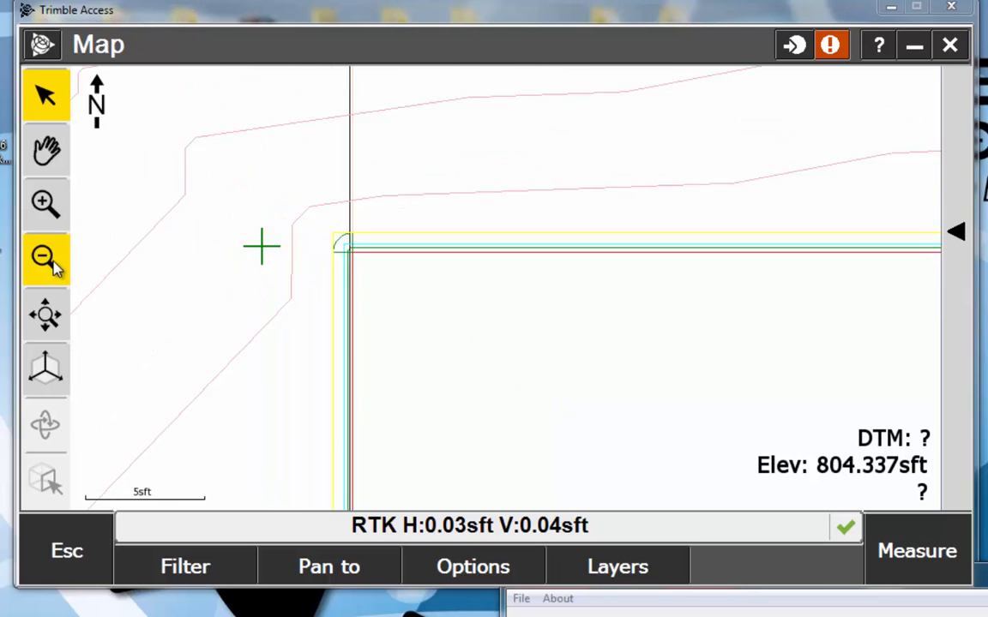
left_click(53, 262)
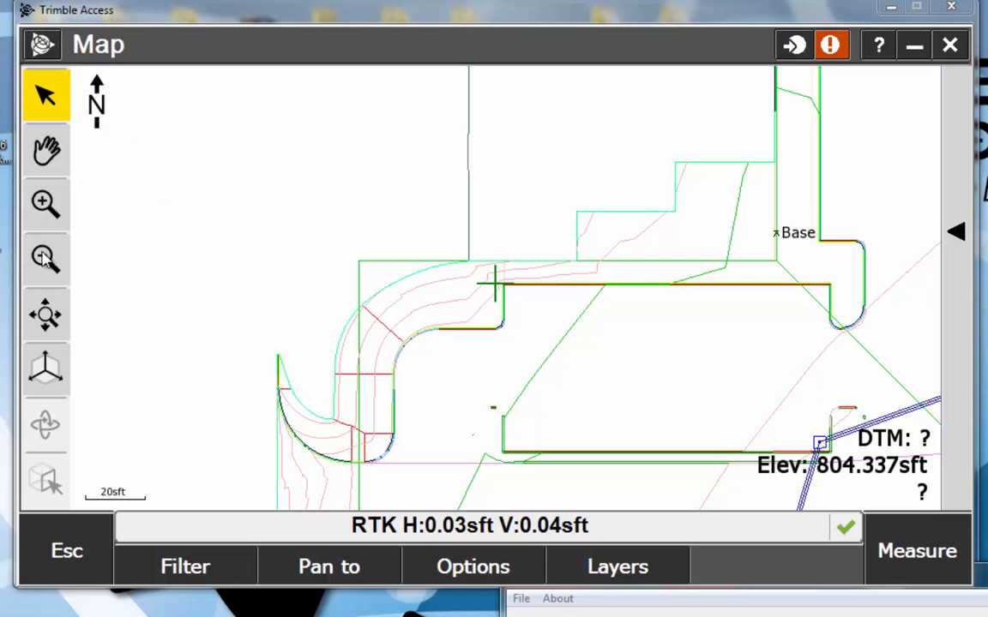
left_click(54, 162)
left_click_drag(632, 412, 451, 171)
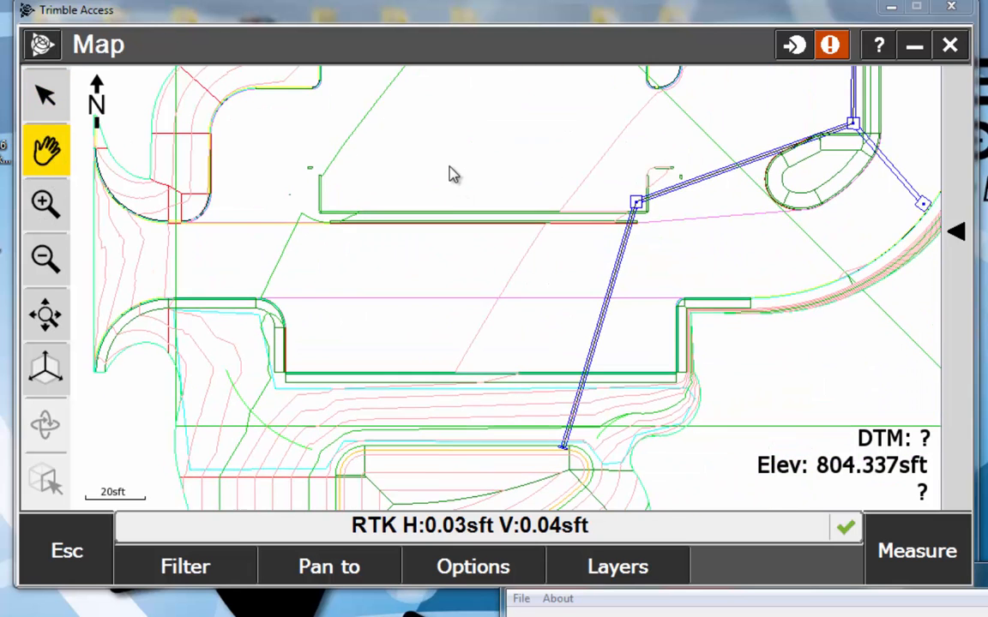
left_click_drag(380, 364, 390, 251)
left_click_drag(370, 405, 371, 359)
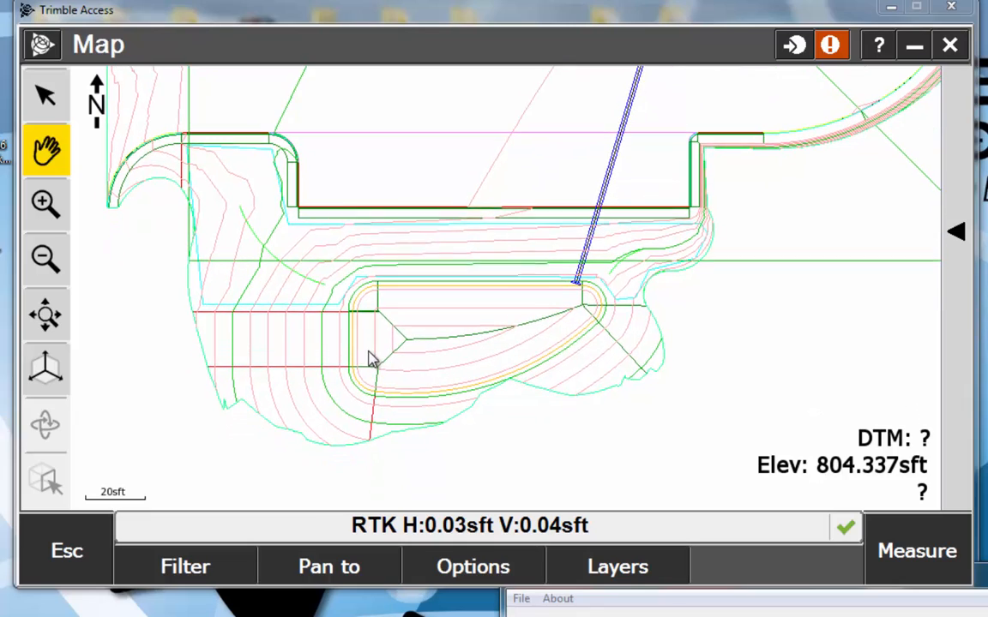
left_click(46, 202)
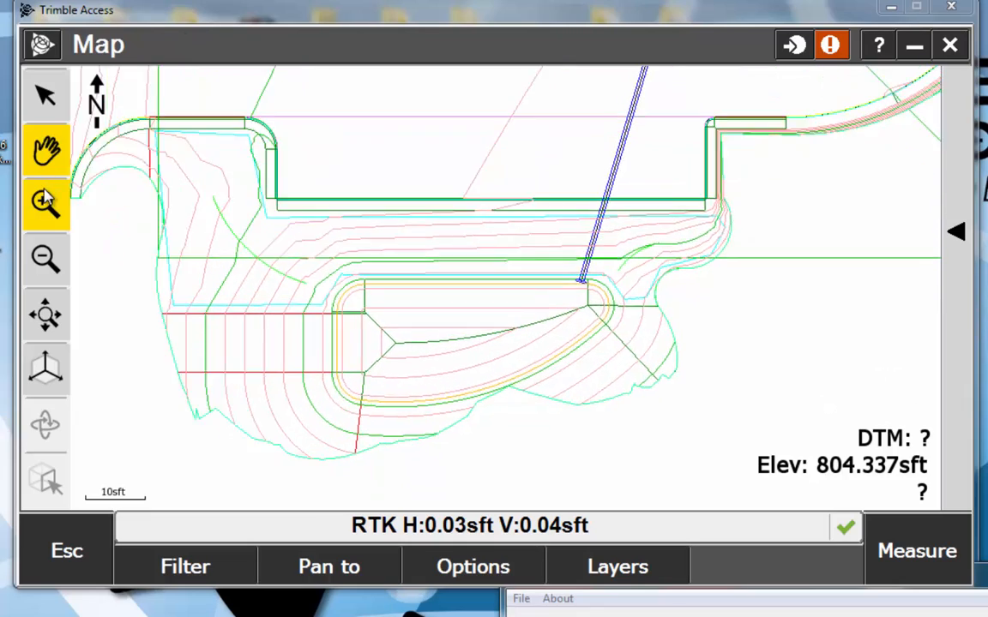
left_click(45, 257)
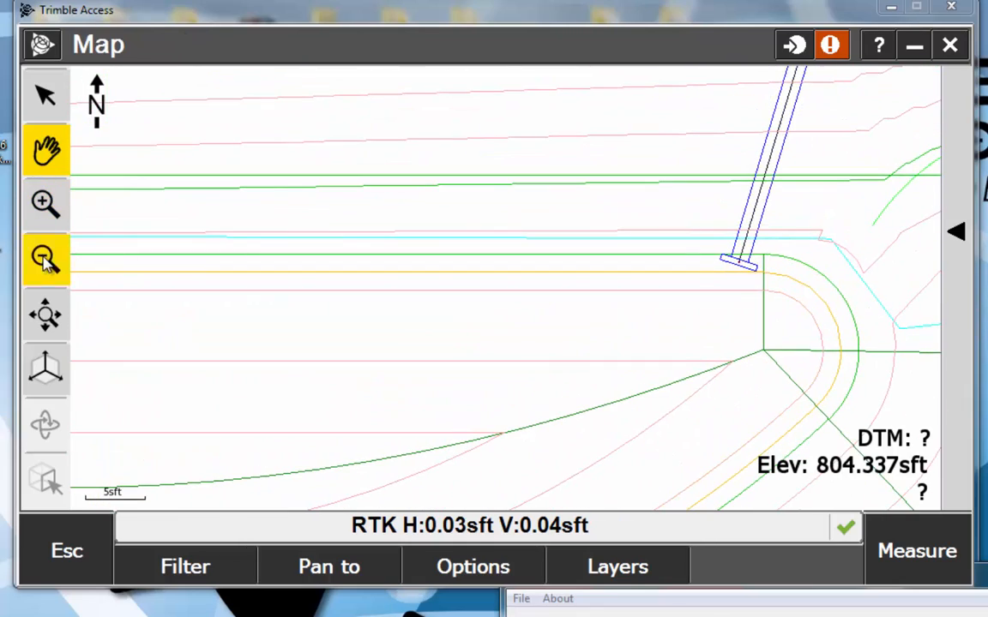
left_click(54, 89)
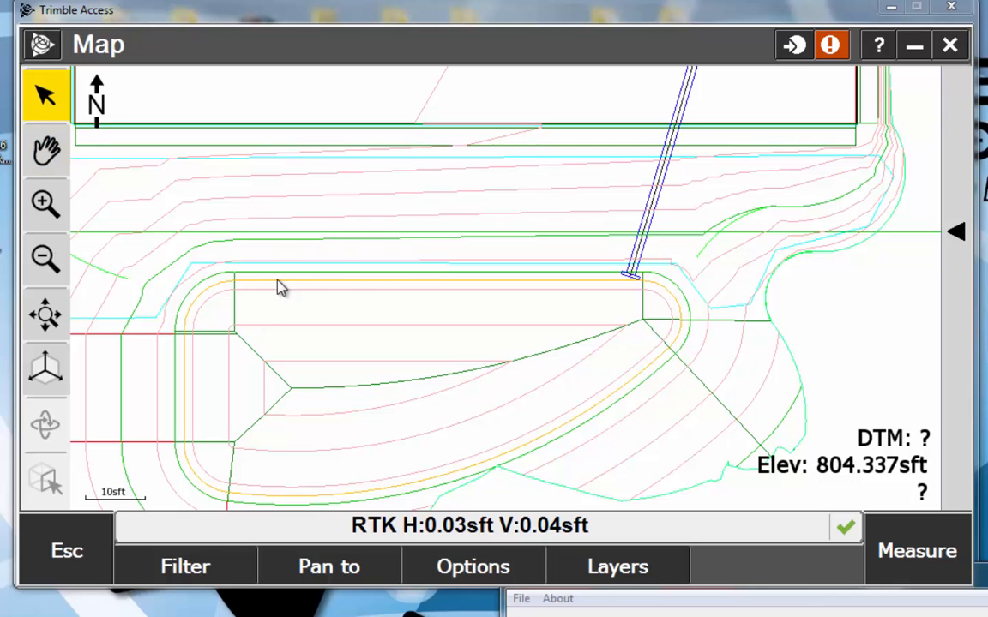
left_click_drag(279, 282, 410, 204)
right_click(360, 309)
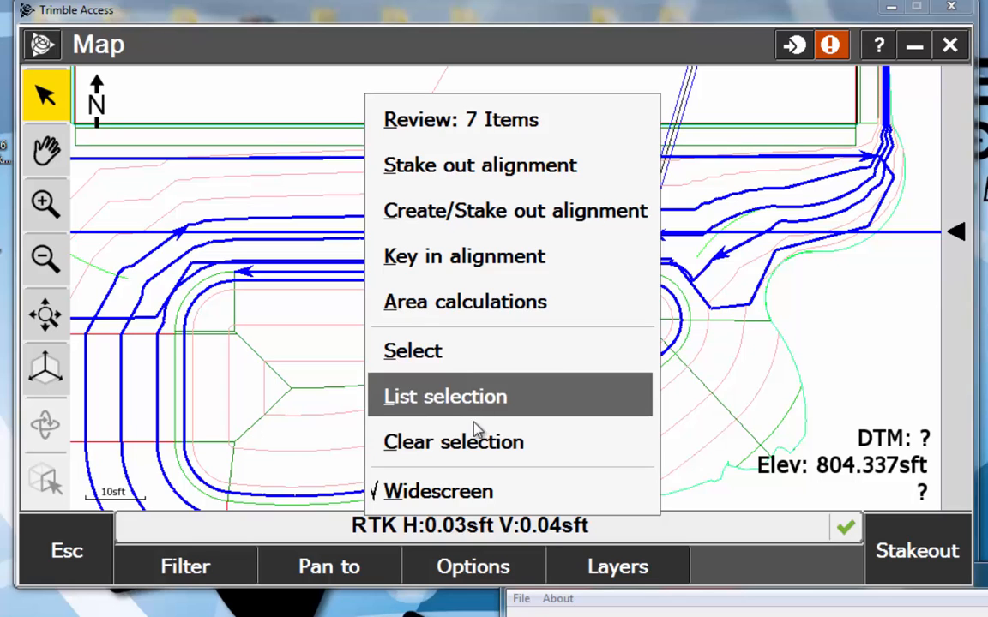
left_click(474, 439)
Select the closed line running around the pond from the overlapping map items
left_click(342, 298)
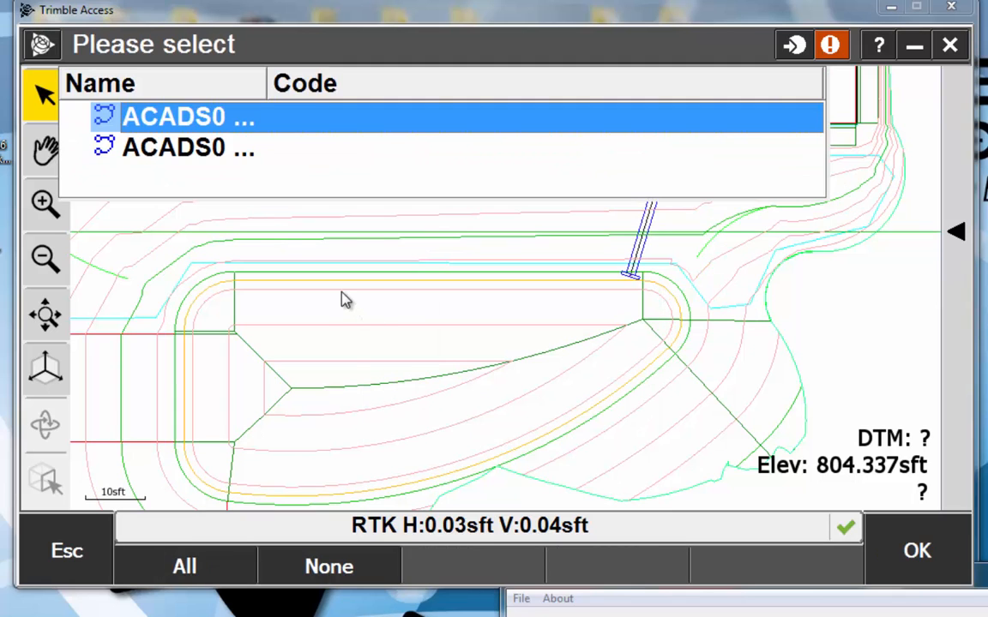
left_click(306, 305)
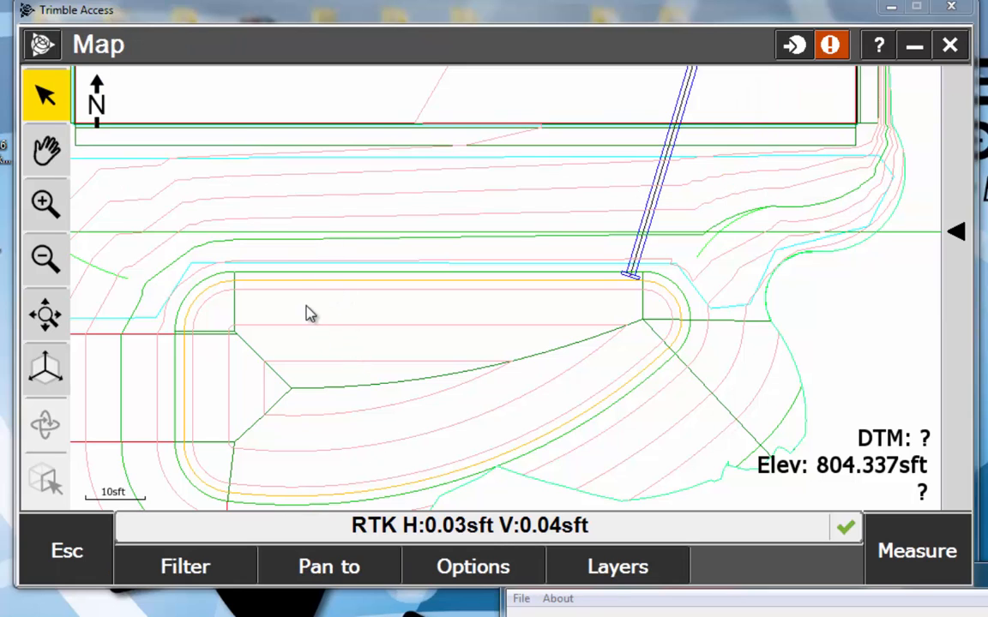
left_click(210, 310)
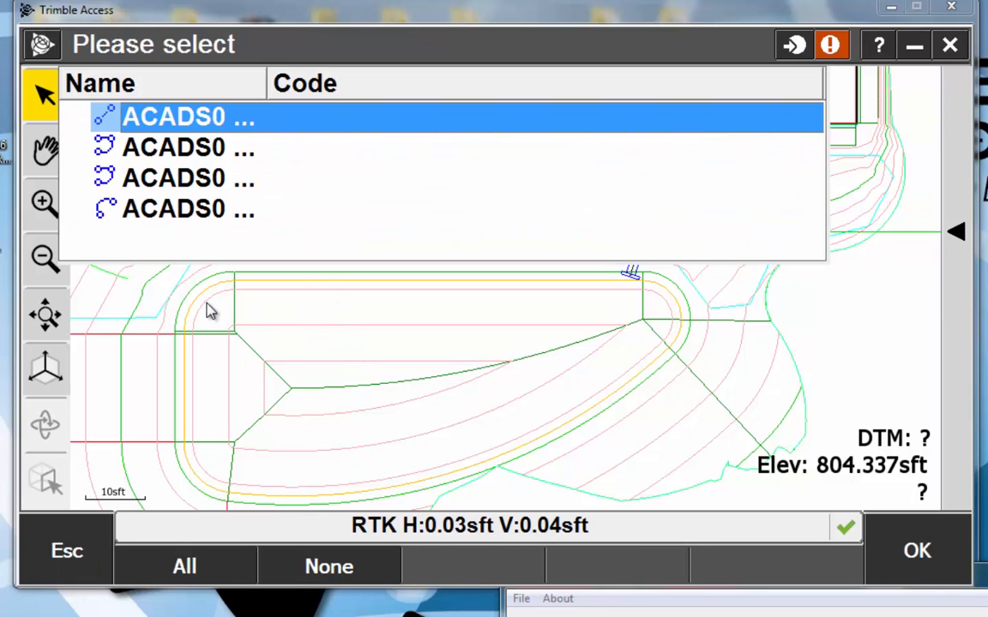
left_click(57, 264)
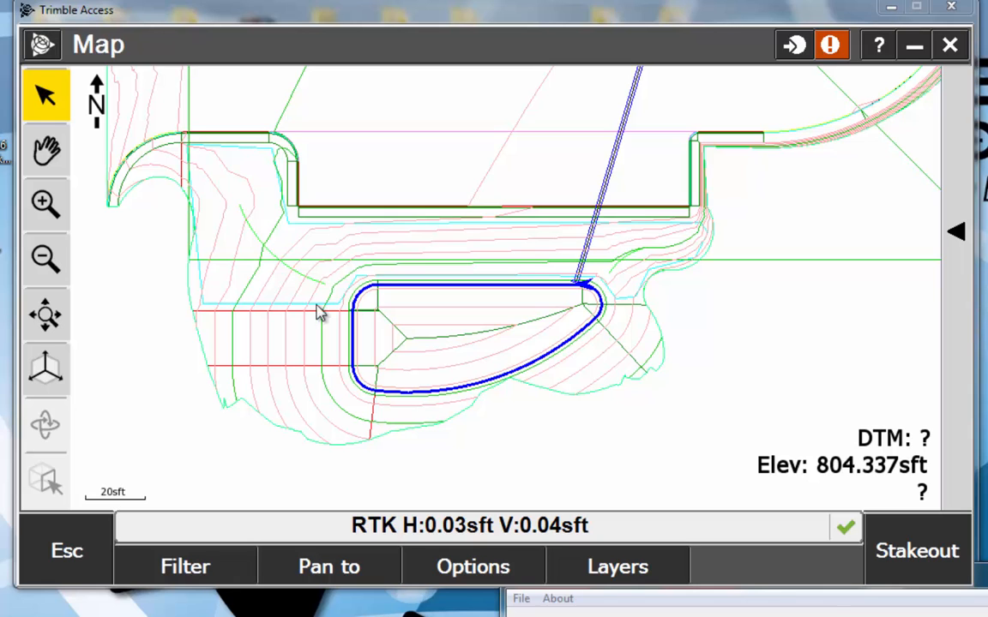
Review the stakeout settings for the selected pond line and return to the job's main screen
left_click(937, 554)
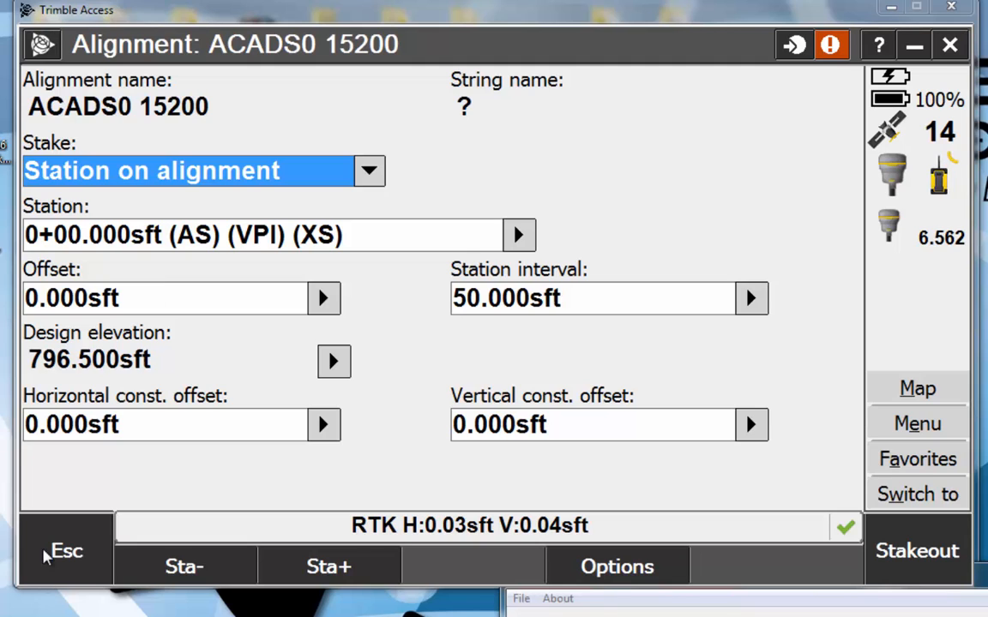
left_click(75, 532)
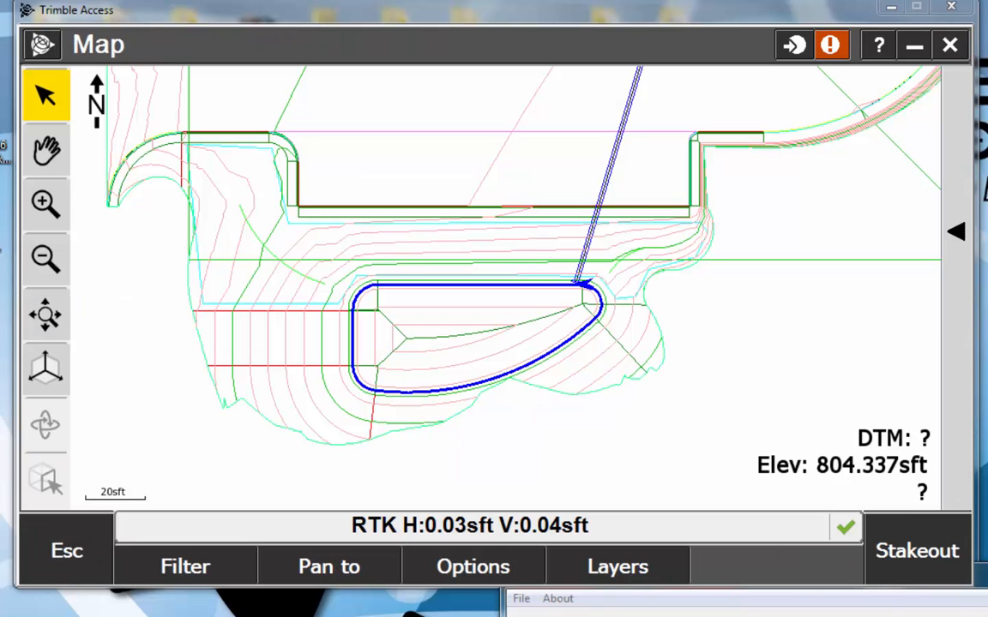
left_click(79, 551)
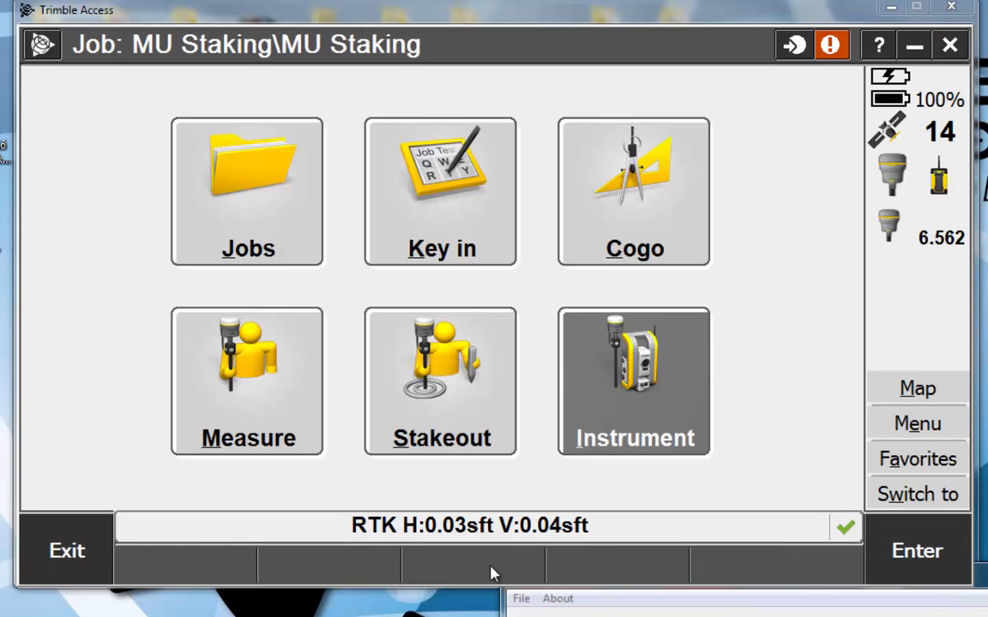
Turn off ACAD-SITE.dxf in the map's list of active files
left_click(943, 392)
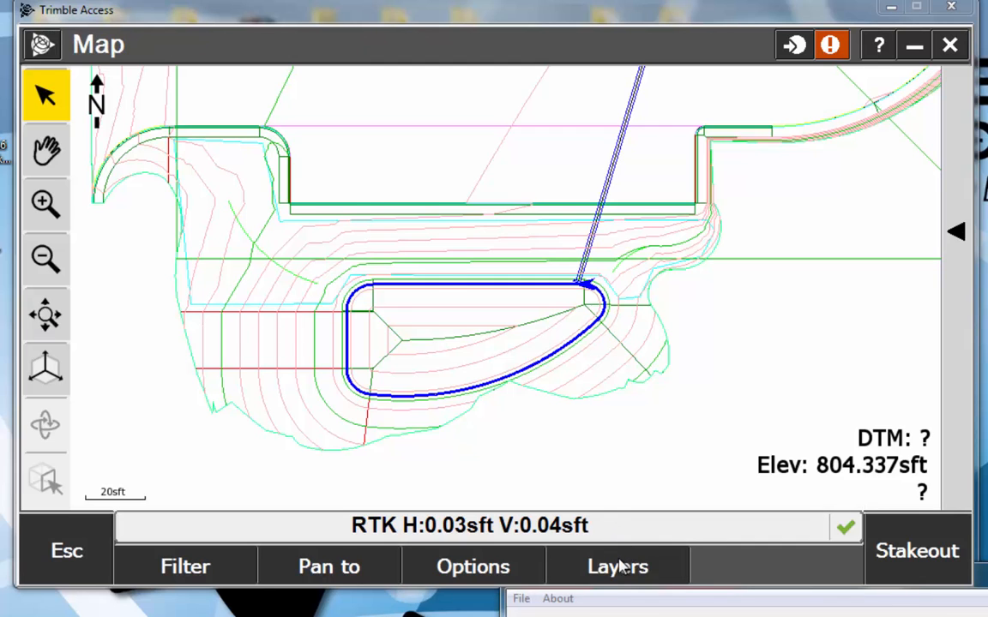
left_click(647, 563)
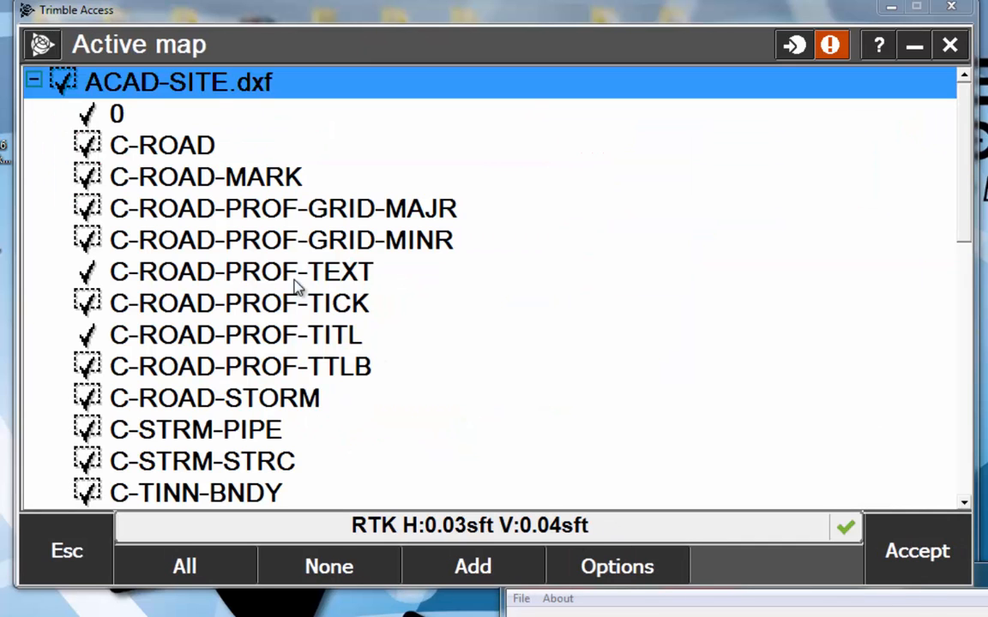
left_click(34, 79)
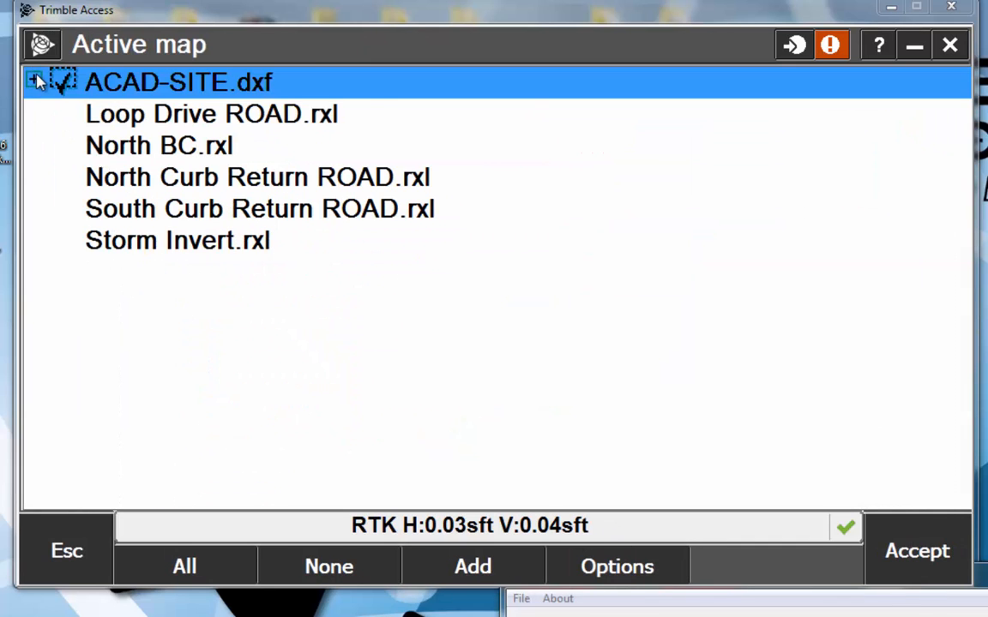
left_click(109, 84)
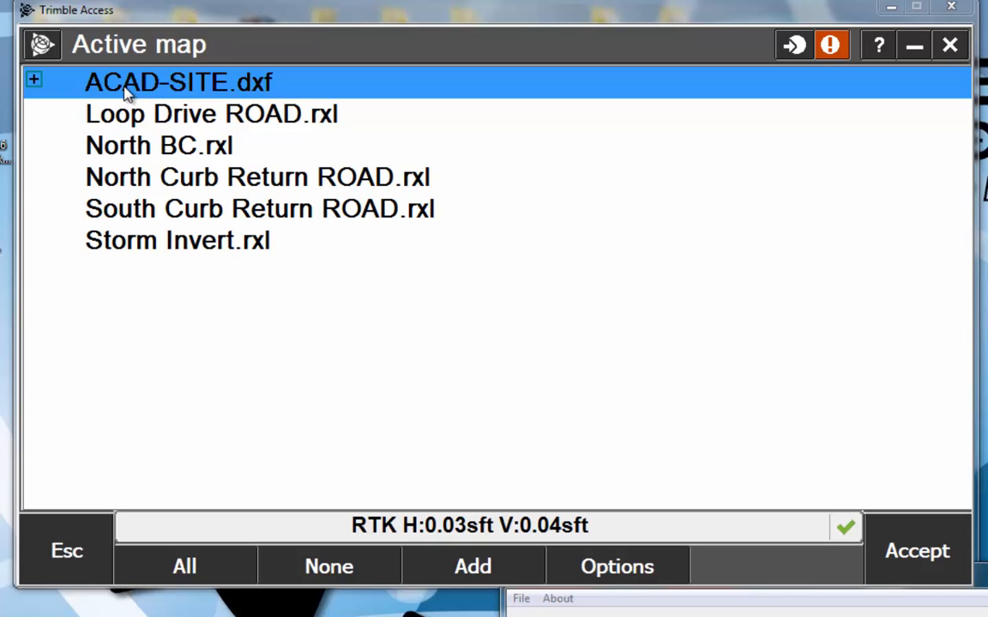
Turn on North BC.rxl in the map and examine the alignment's stations and curves near the base point
left_click(137, 153)
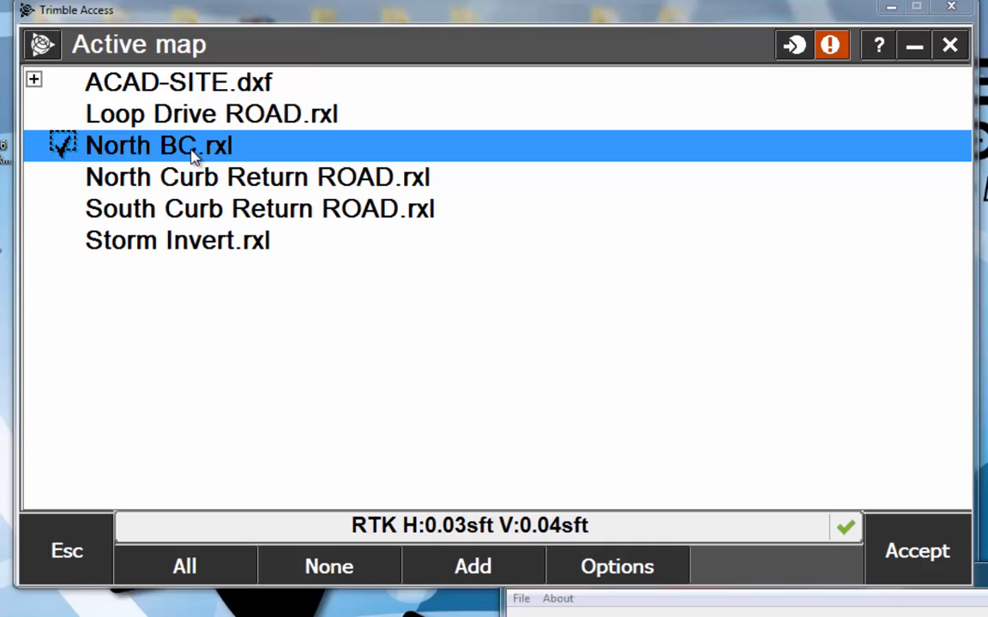
left_click(935, 566)
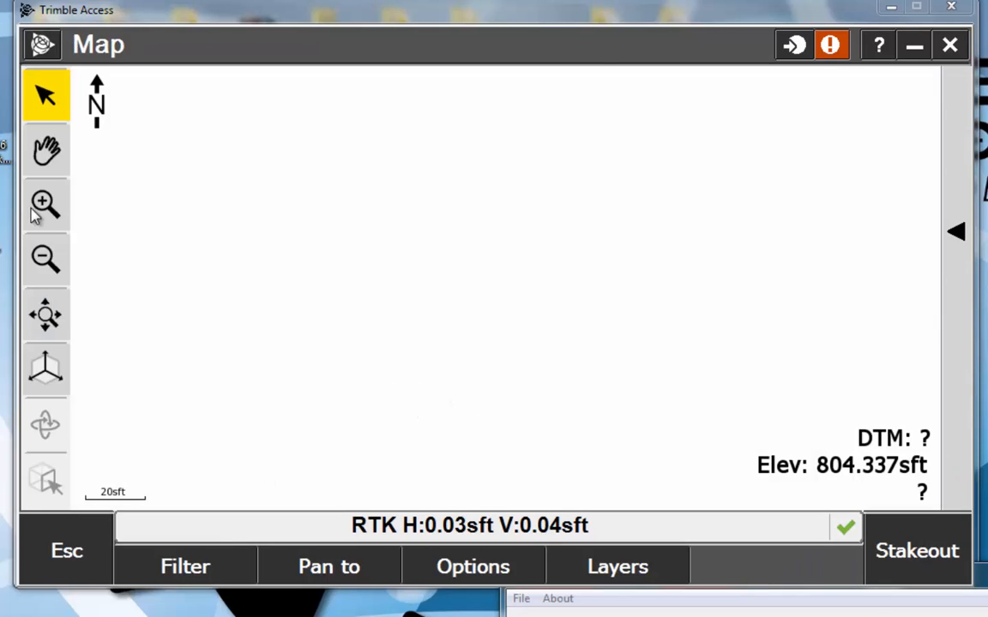
left_click(47, 315)
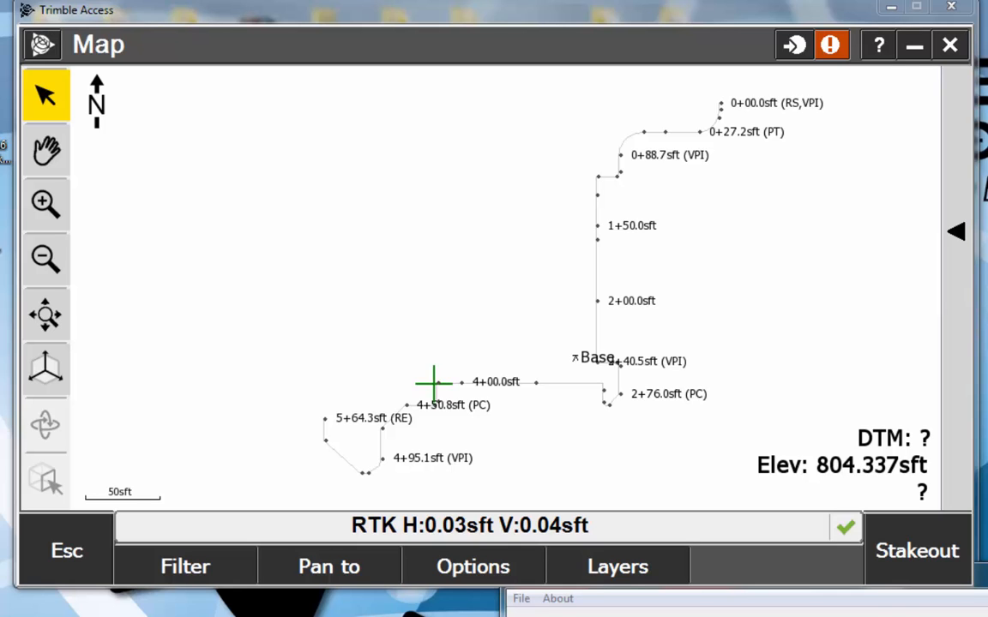
left_click(45, 202)
left_click(46, 153)
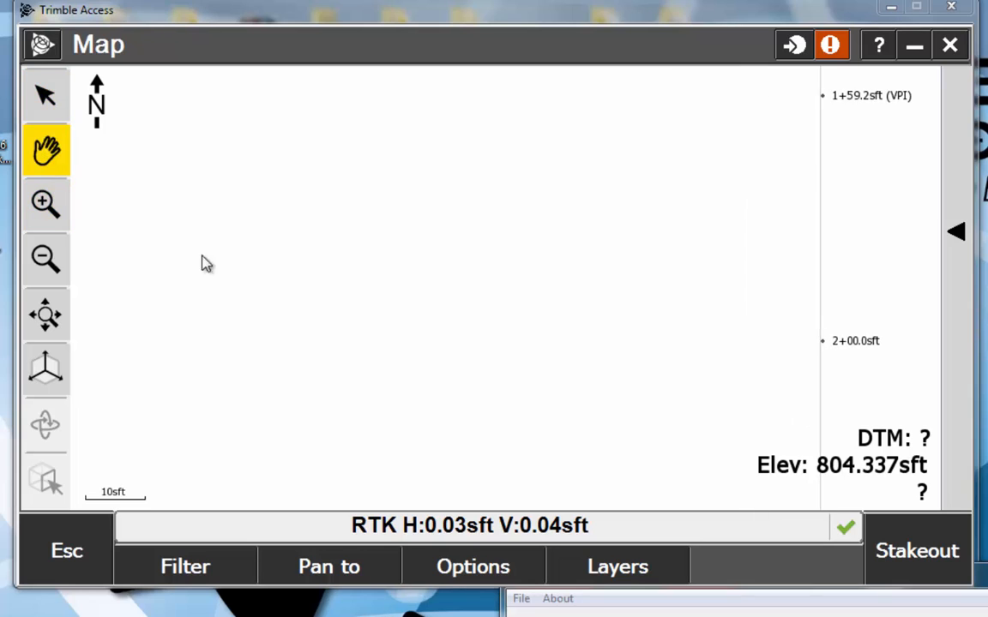
left_click_drag(603, 368, 379, 149)
left_click_drag(494, 398, 444, 261)
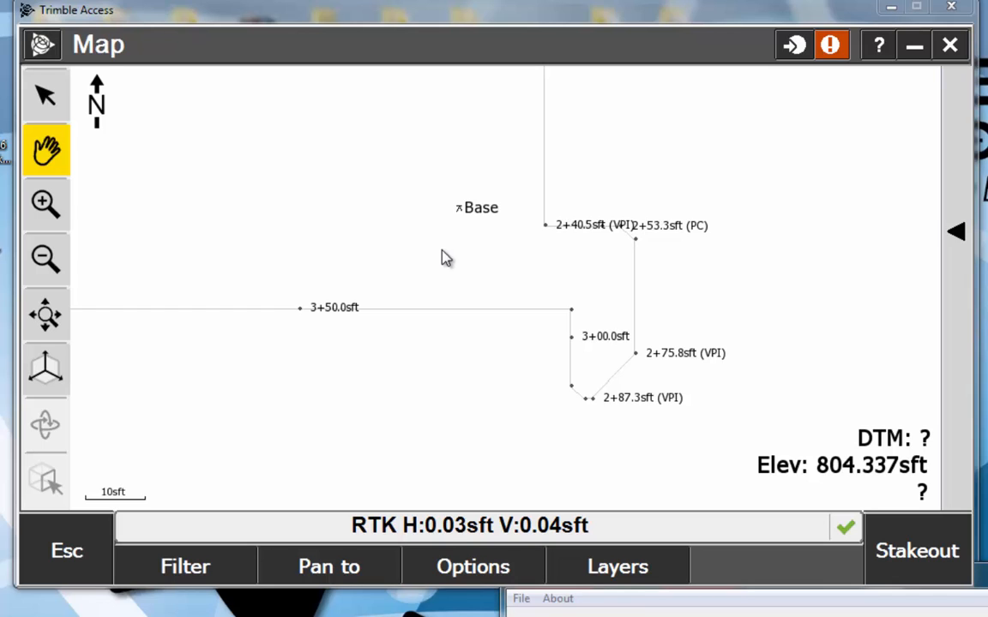
Turn off North BC.rxl in the map's list of active files and return to the map
left_click(557, 566)
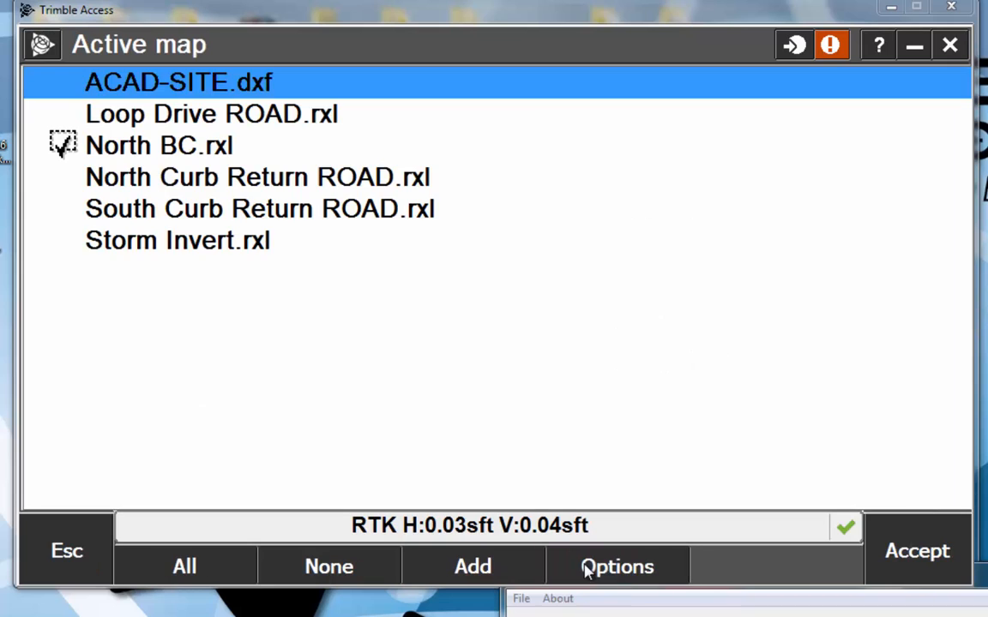
left_click(169, 147)
left_click(76, 566)
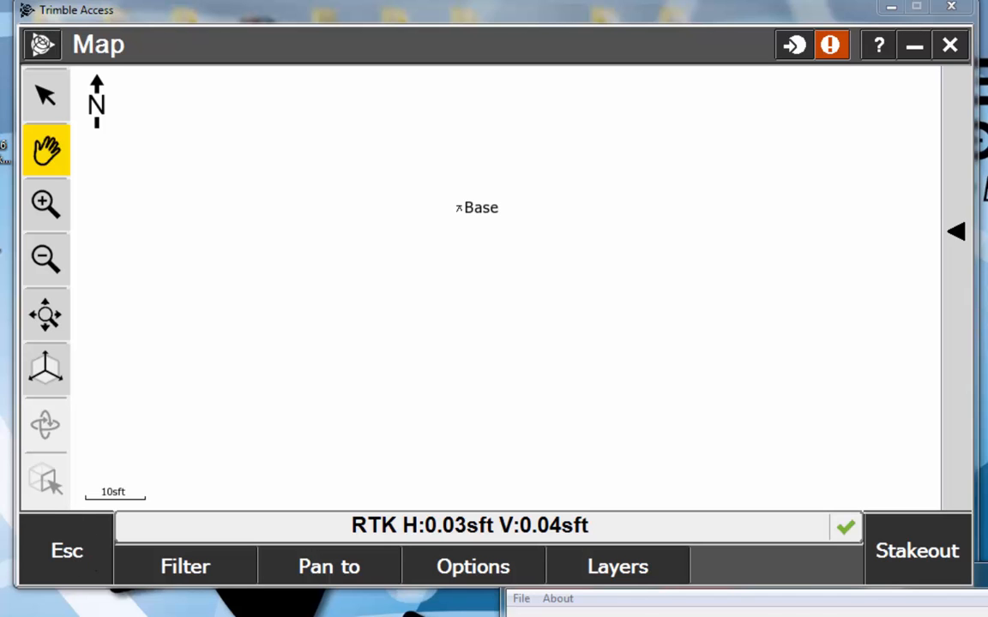
Switch to the Roads application and choose the North BC road file for staking, widening the file list's name column
left_click(42, 45)
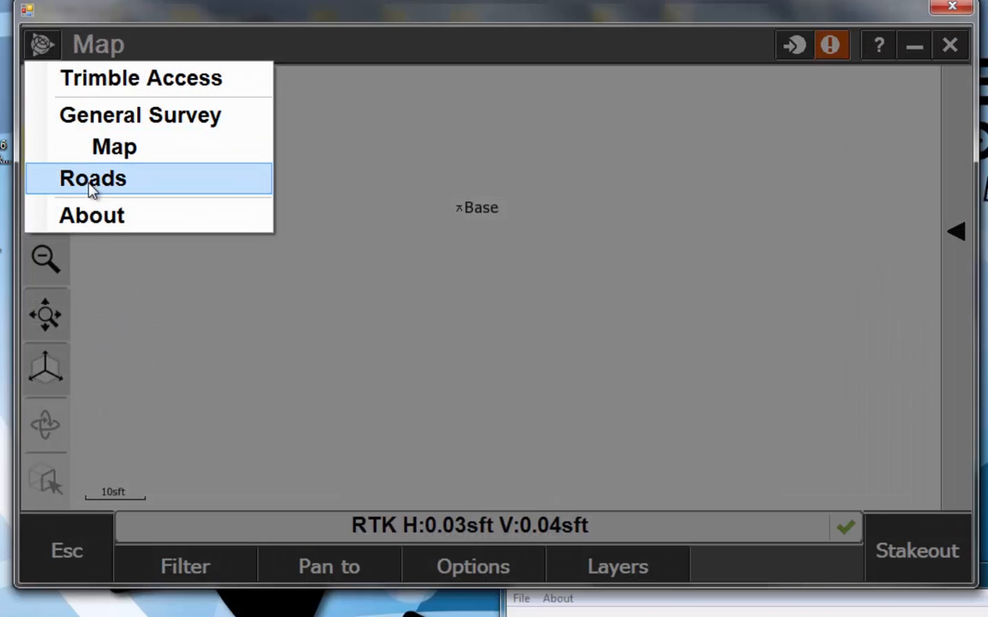
left_click(65, 181)
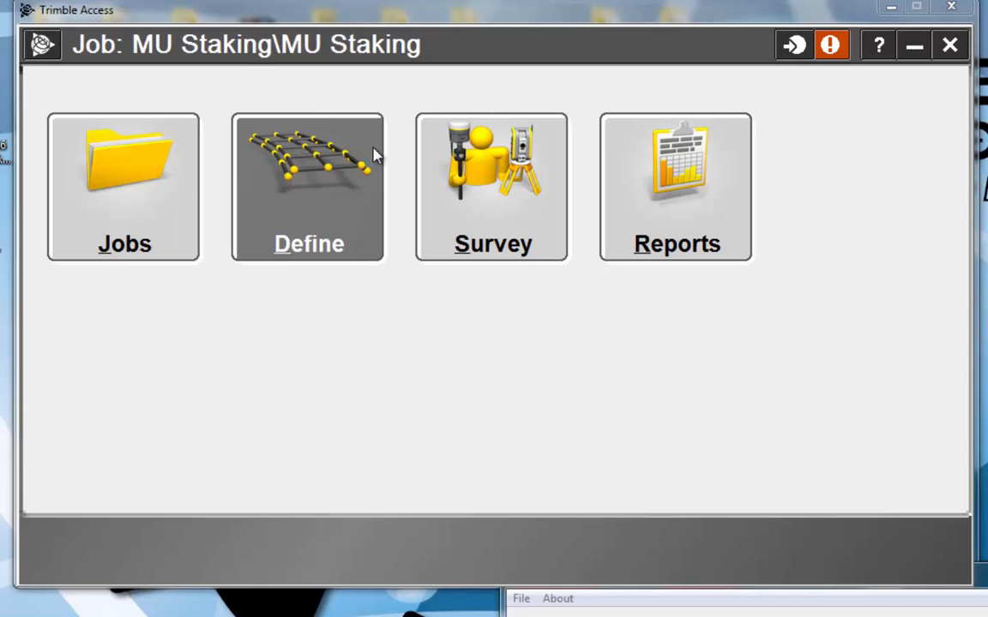
left_click(526, 216)
left_click(110, 103)
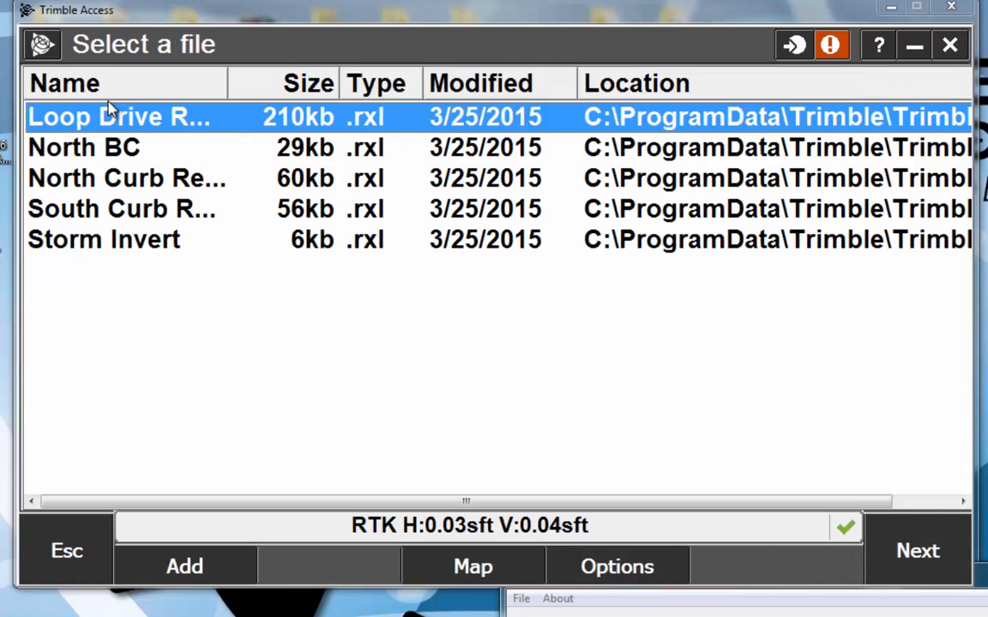
left_click_drag(223, 89, 276, 89)
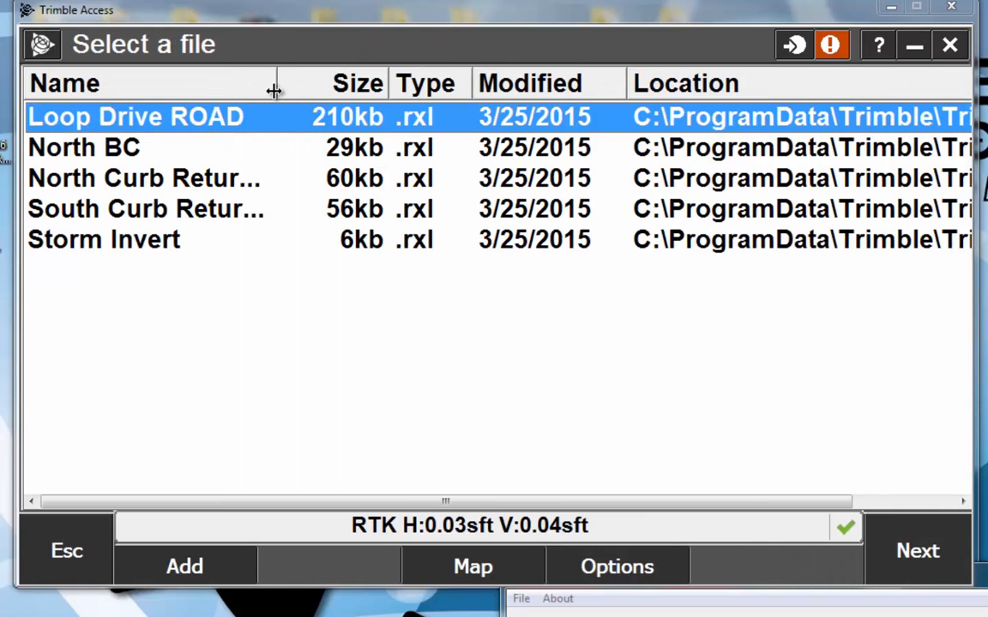
double_click(84, 146)
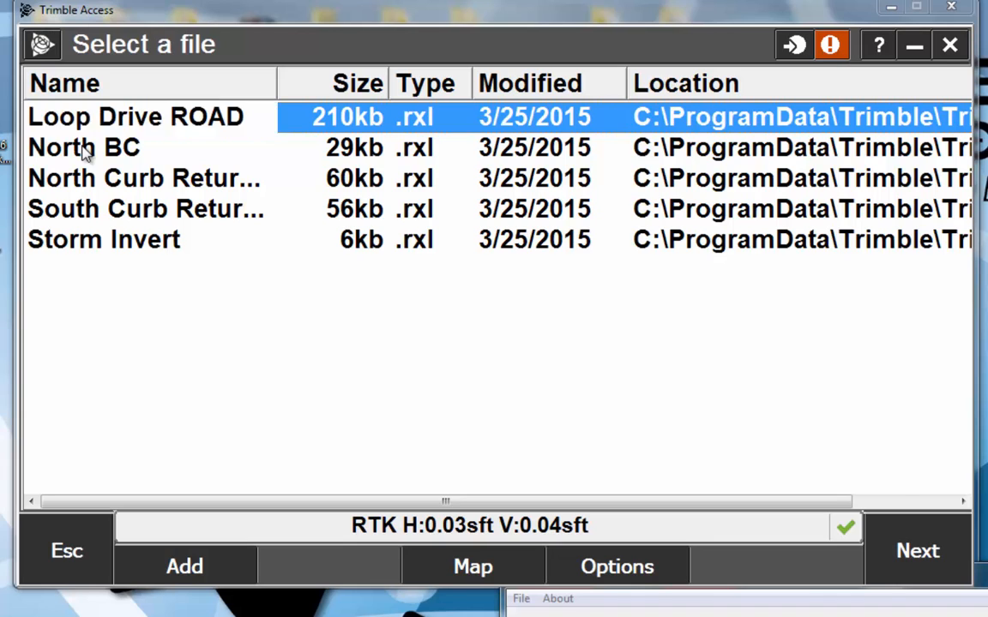
Set the road's station interval to 15 sft and continue to the staking plan view
left_click(155, 305)
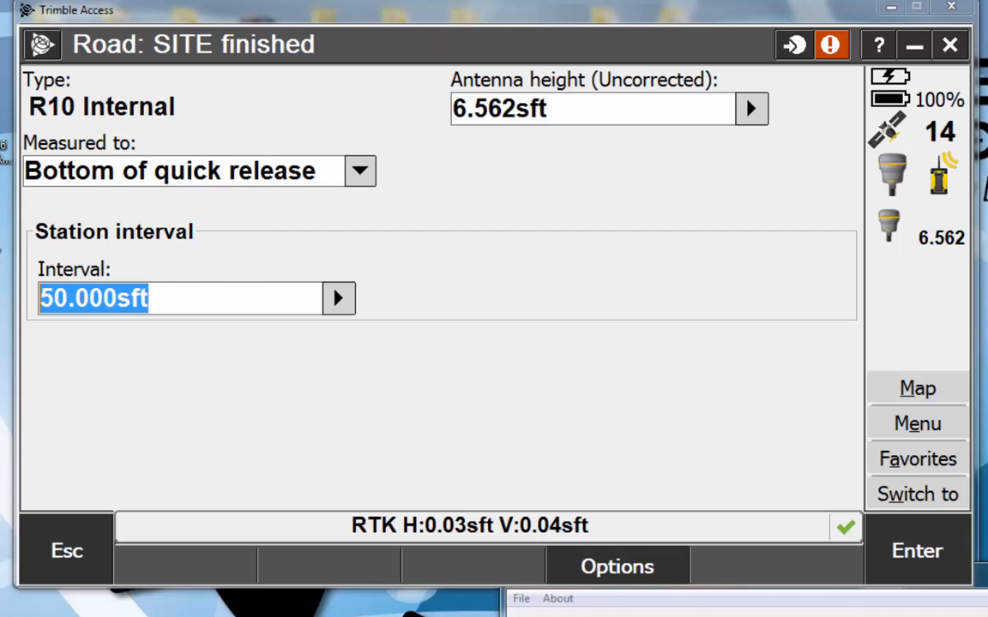
type("15")
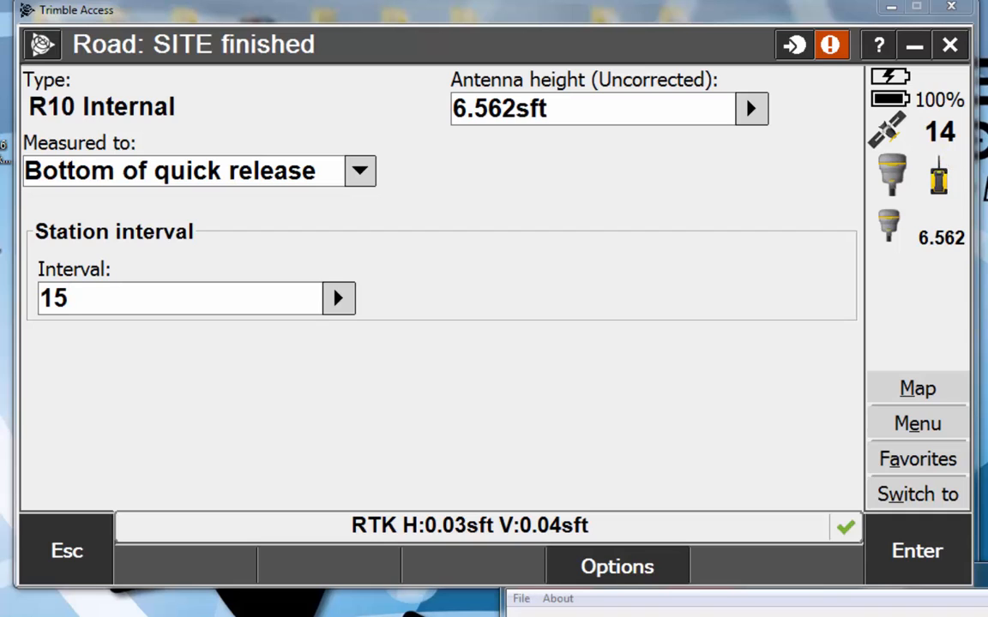
left_click(943, 563)
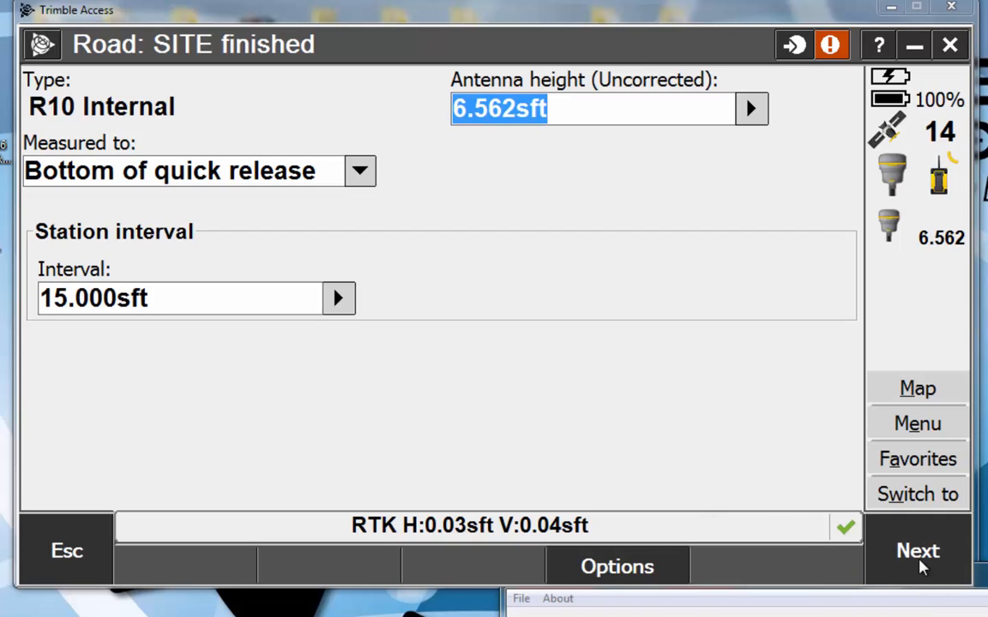
left_click(919, 561)
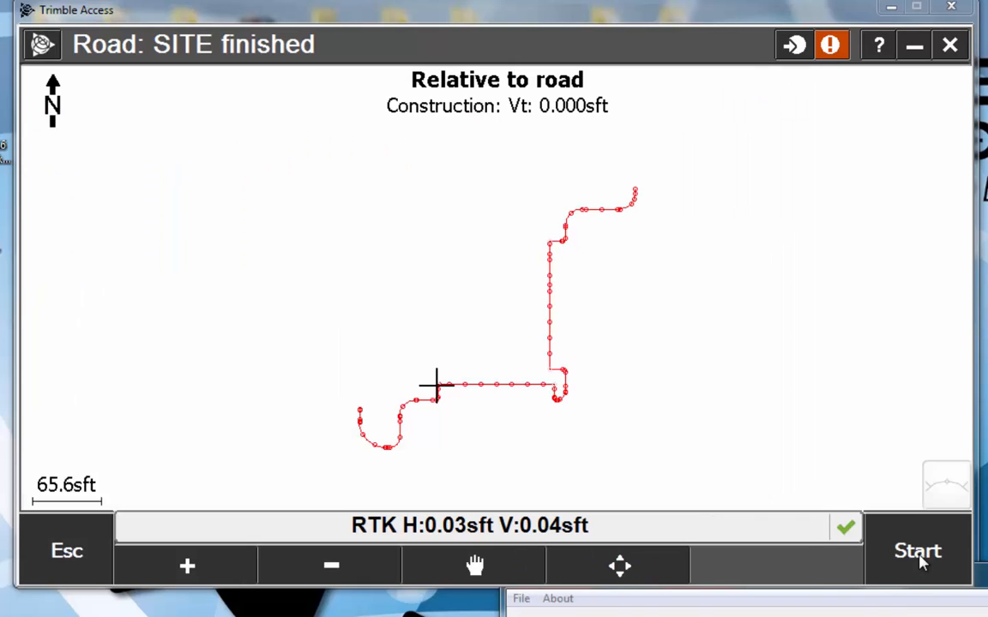
Examine the stakeout stations along the road's curves and straight segments in the plan view
left_click(159, 573)
left_click_drag(506, 349, 577, 419)
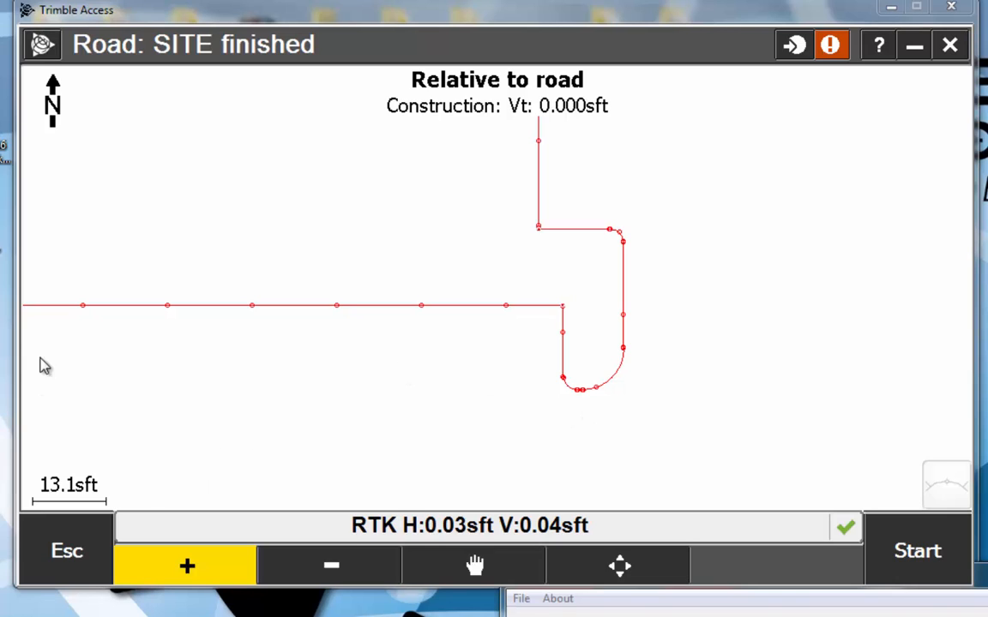
left_click(211, 564)
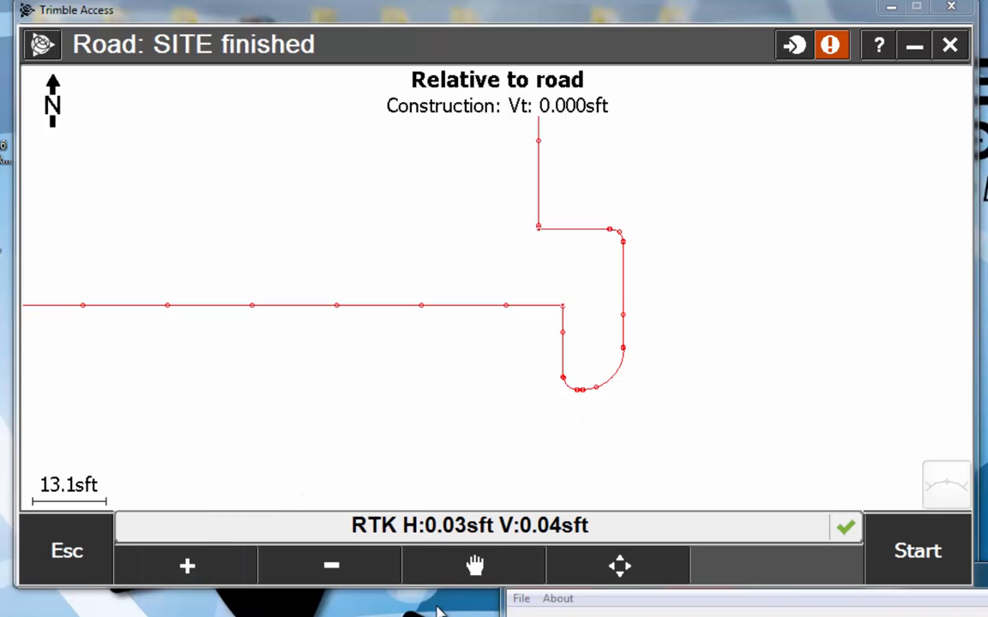
left_click(366, 564)
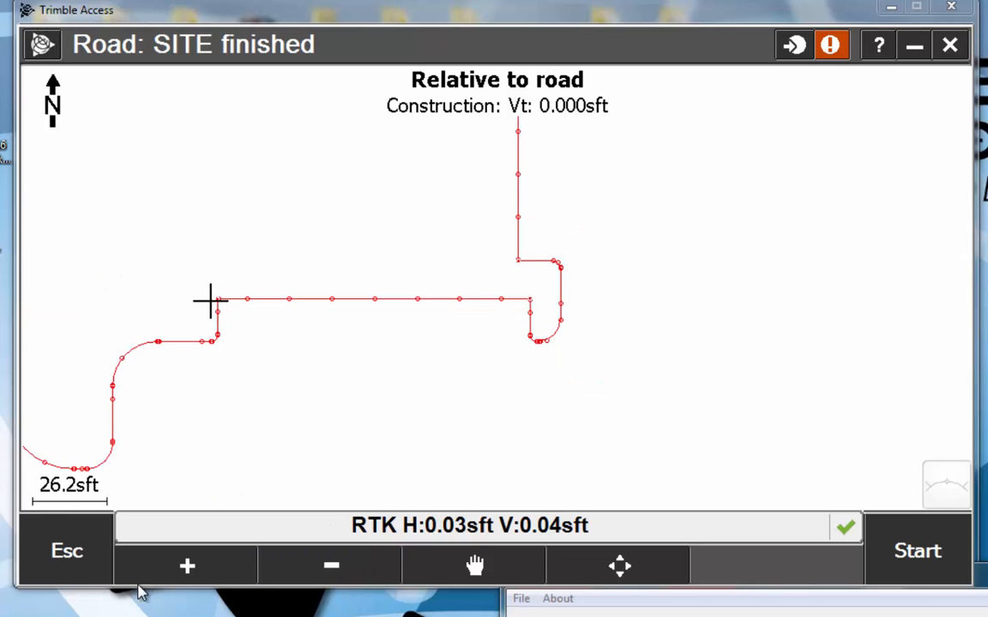
Select station 4+15.211 (VPI) at the western corner of the CL string and start staking it out
left_click(163, 563)
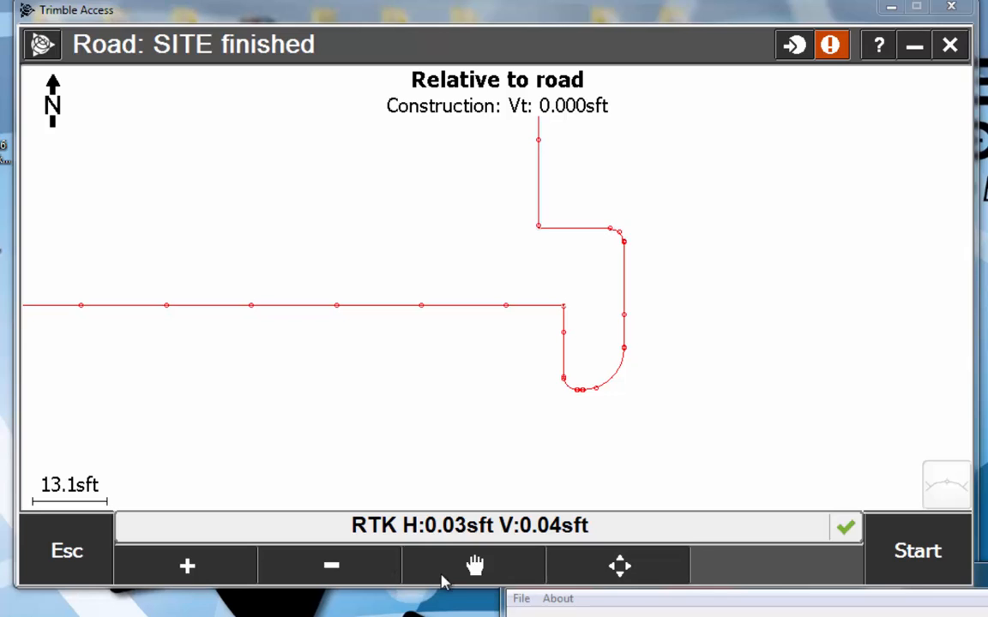
left_click(467, 563)
left_click_drag(261, 374, 676, 306)
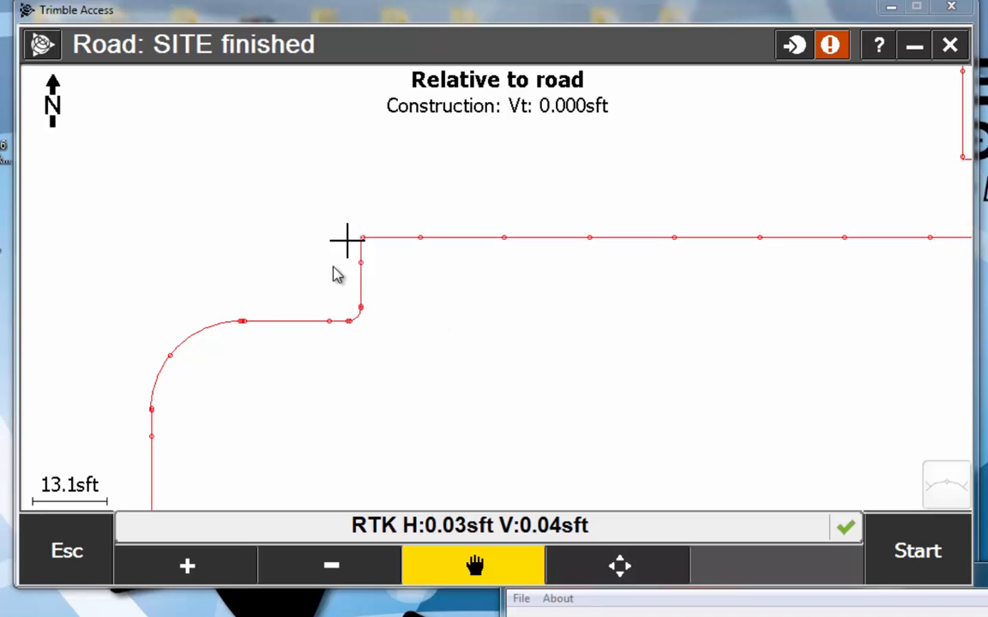
left_click(162, 569)
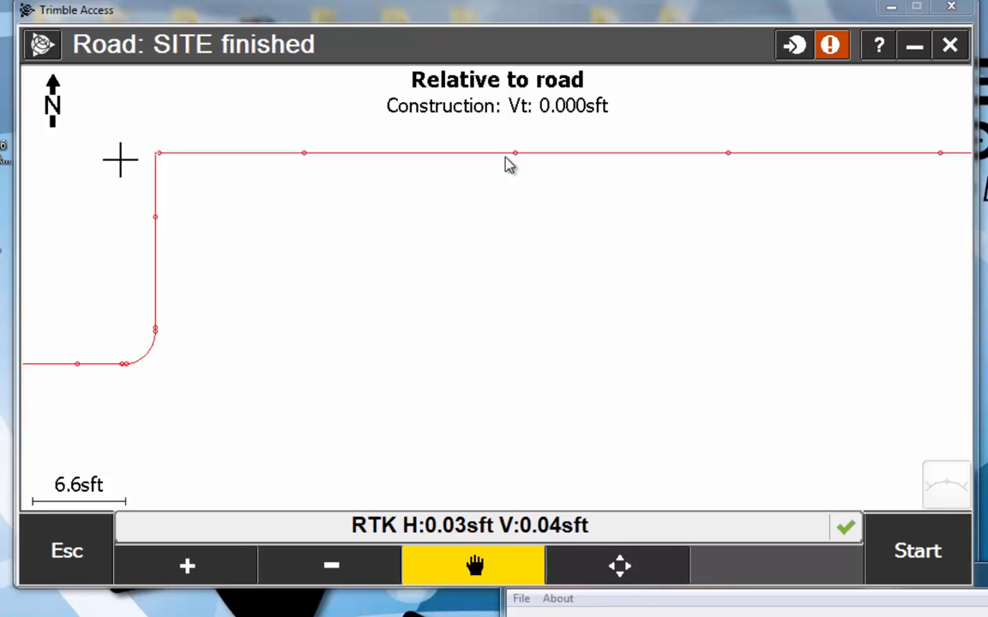
left_click(475, 564)
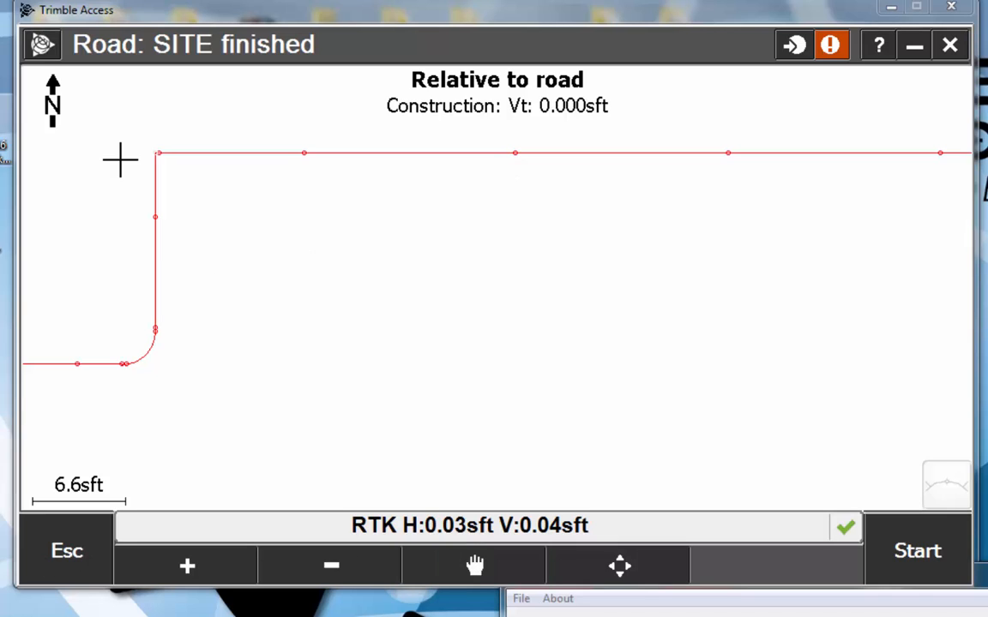
left_click(159, 155)
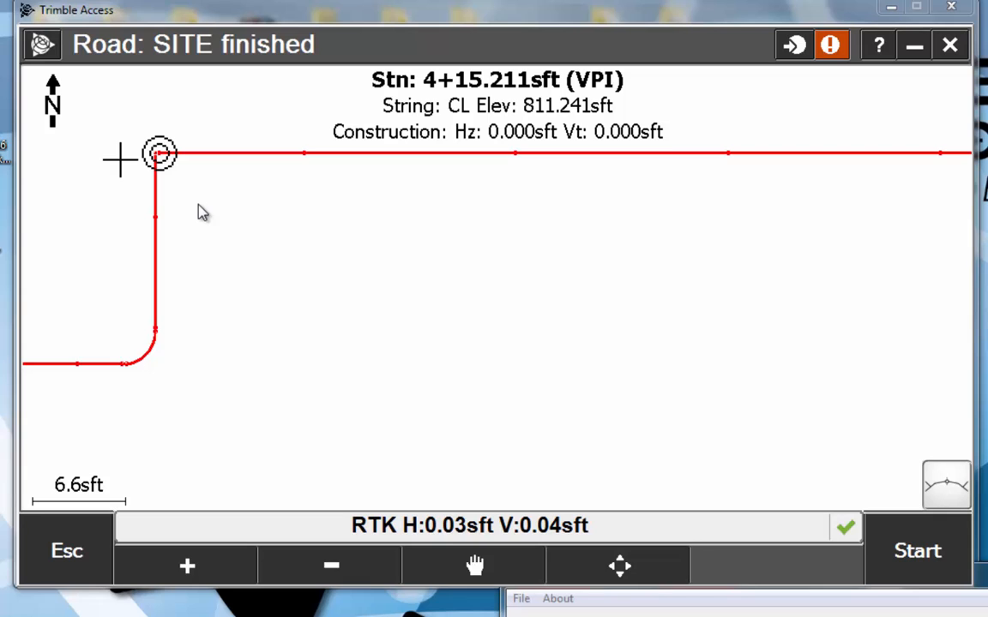
left_click(891, 549)
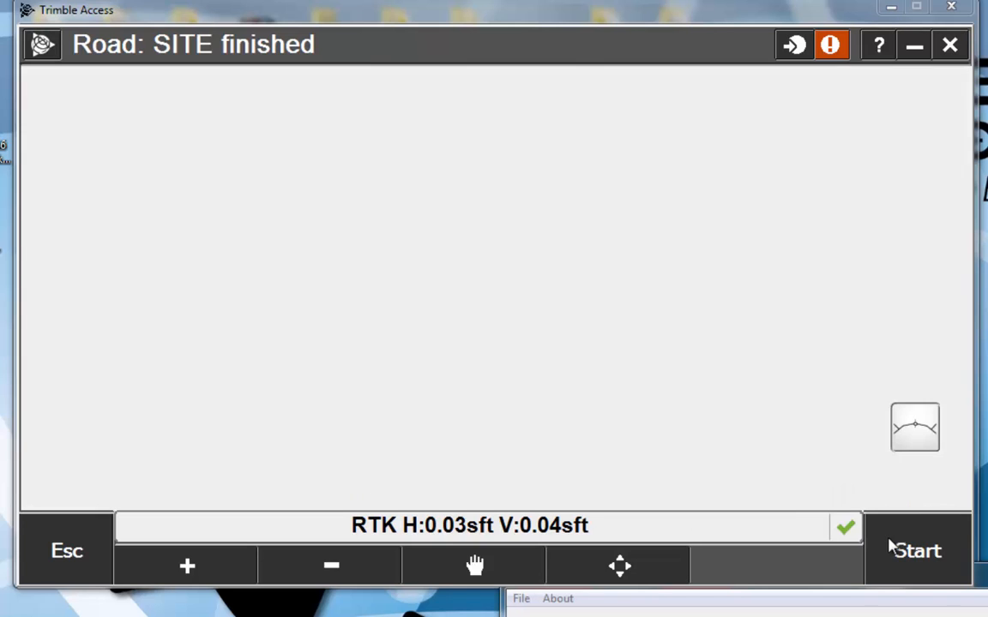
Bring the simulated antenna onto the target station, then measure and store point 101 with code SITE finished and its staked deltas
left_click_drag(600, 176, 790, 93)
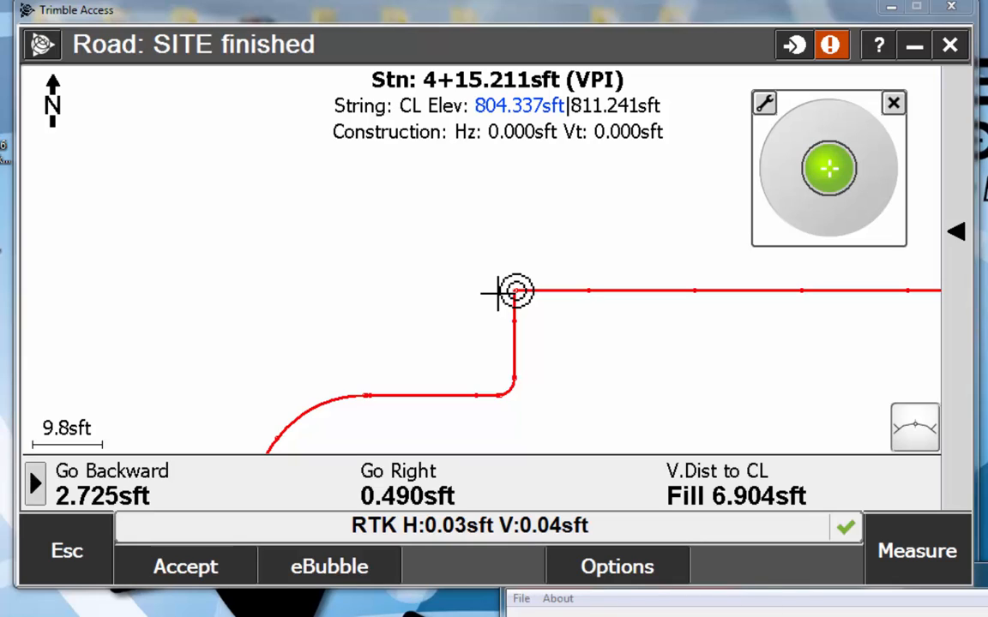
left_click(745, 610)
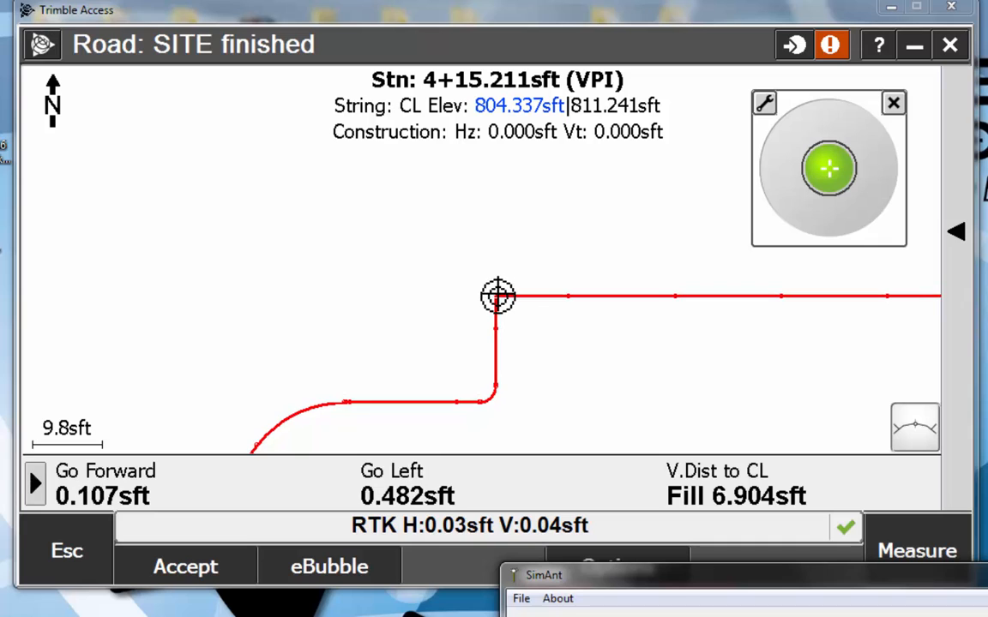
left_click(933, 548)
left_click(931, 551)
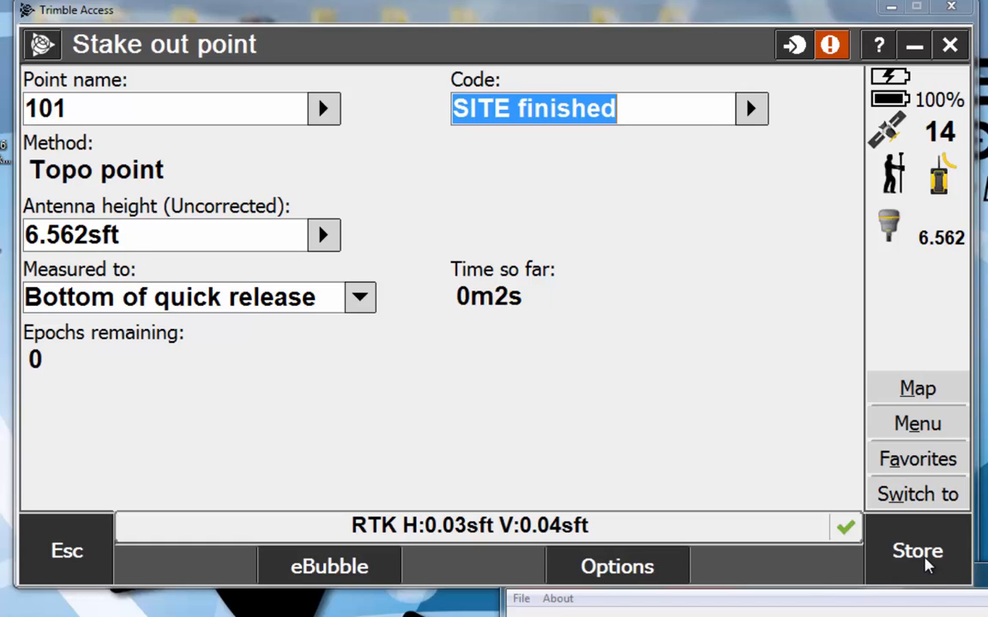
left_click(924, 556)
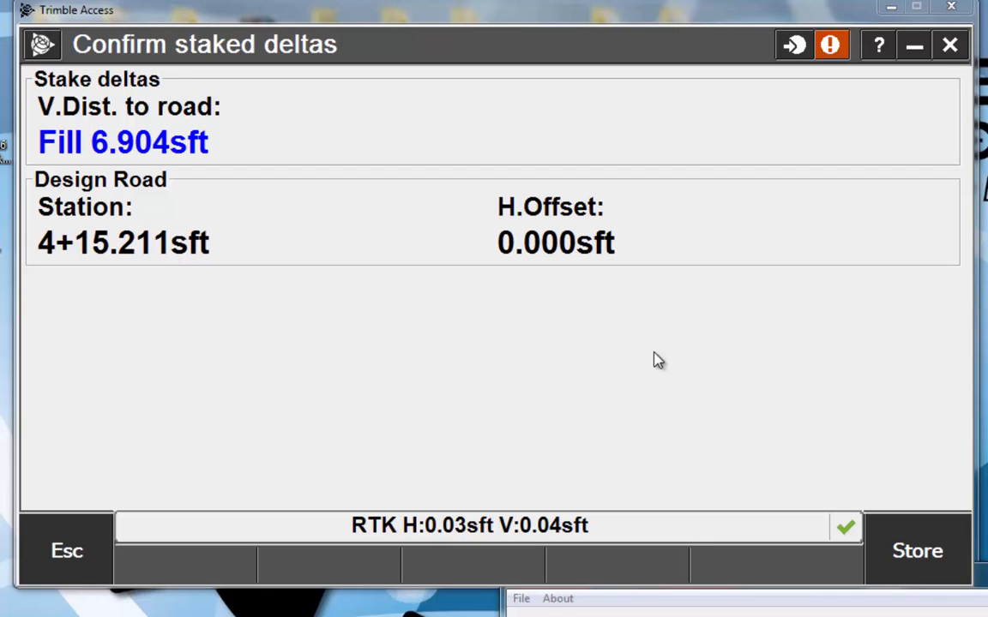
left_click(947, 556)
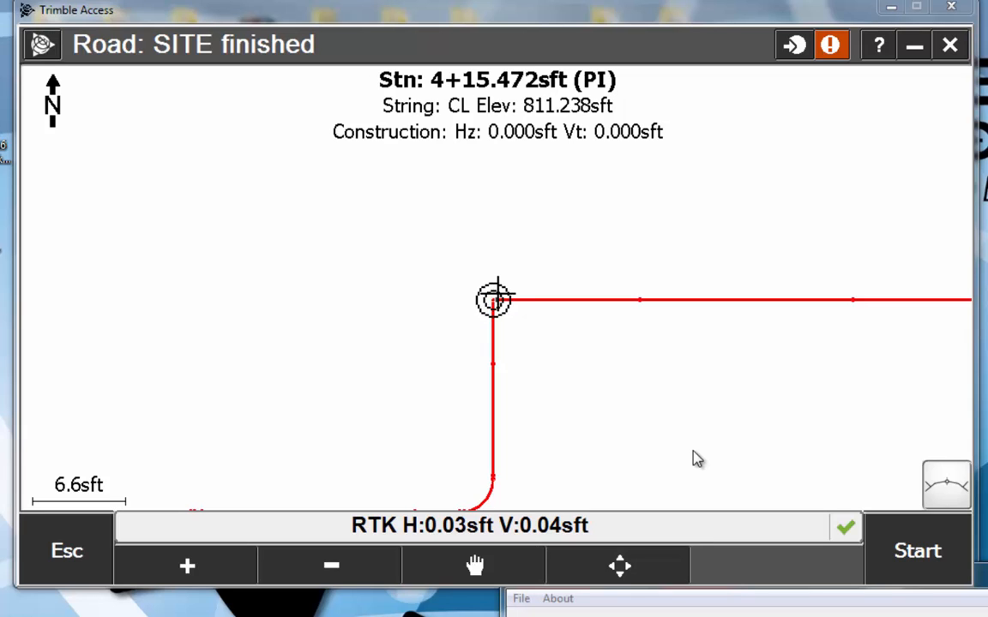
Step through the neighbouring stations on the CL string, back to 3+75.000 and forward again to 4+05.000
key("Left")
key("Left")
key("Left")
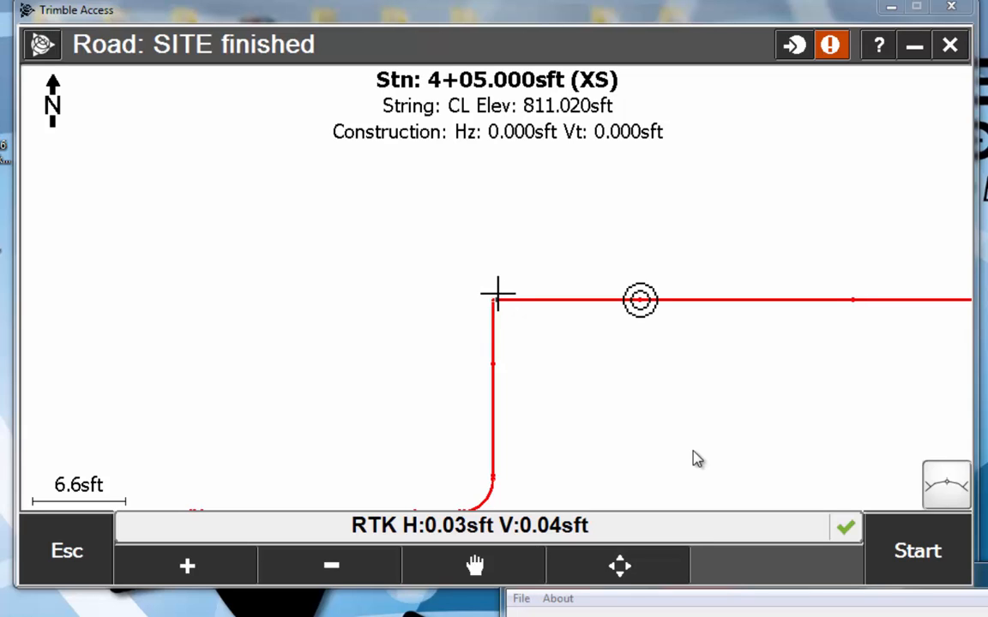
key("Left")
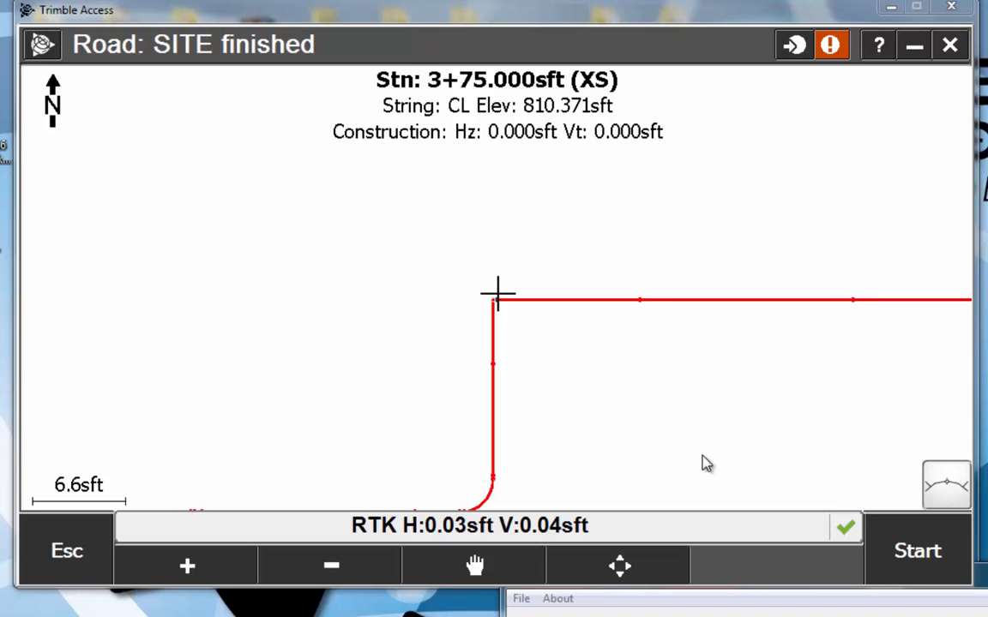
key("Right")
key("Right")
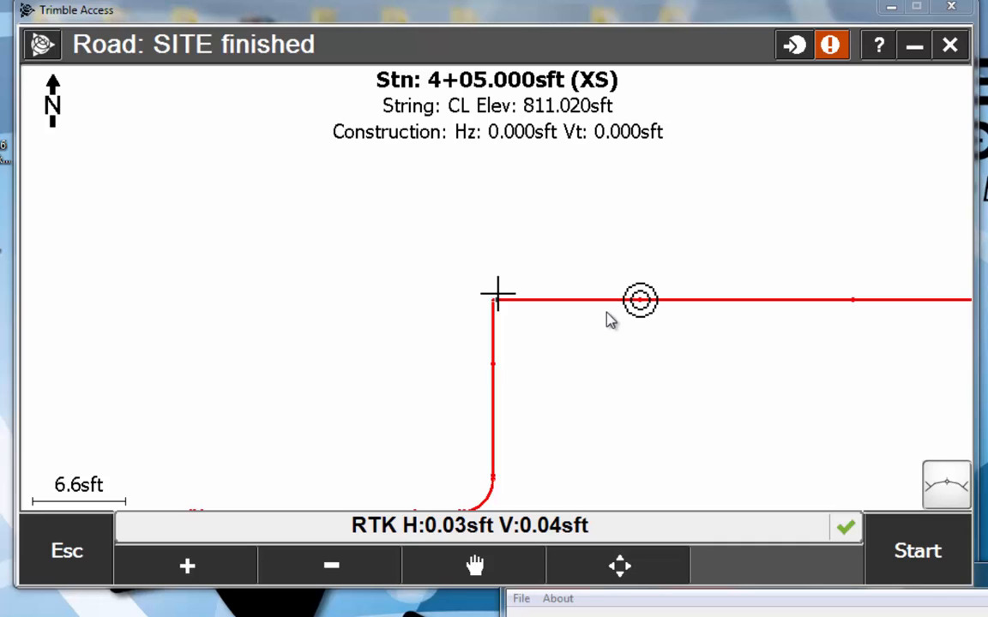
Reopen the road plan with the existing 15.000sft station interval and try staking relative to the CL string instead of a station
left_click(94, 551)
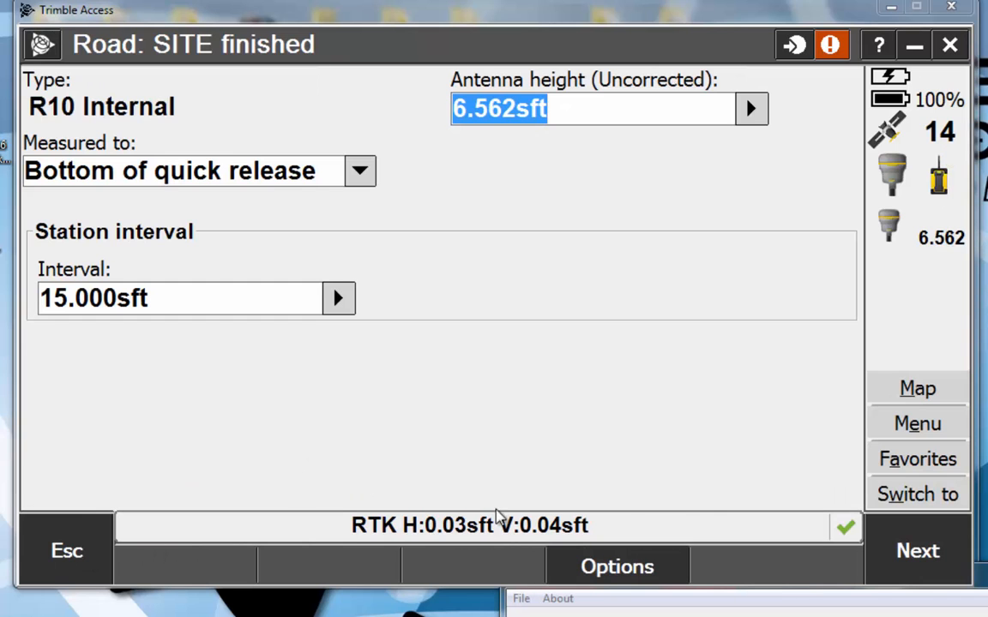
left_click(902, 557)
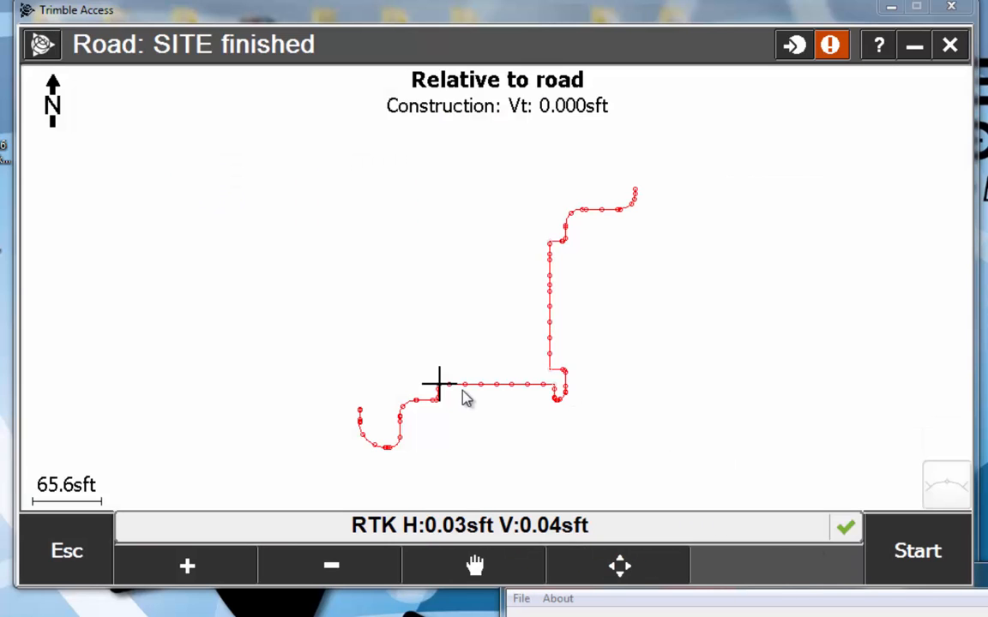
left_click(190, 566)
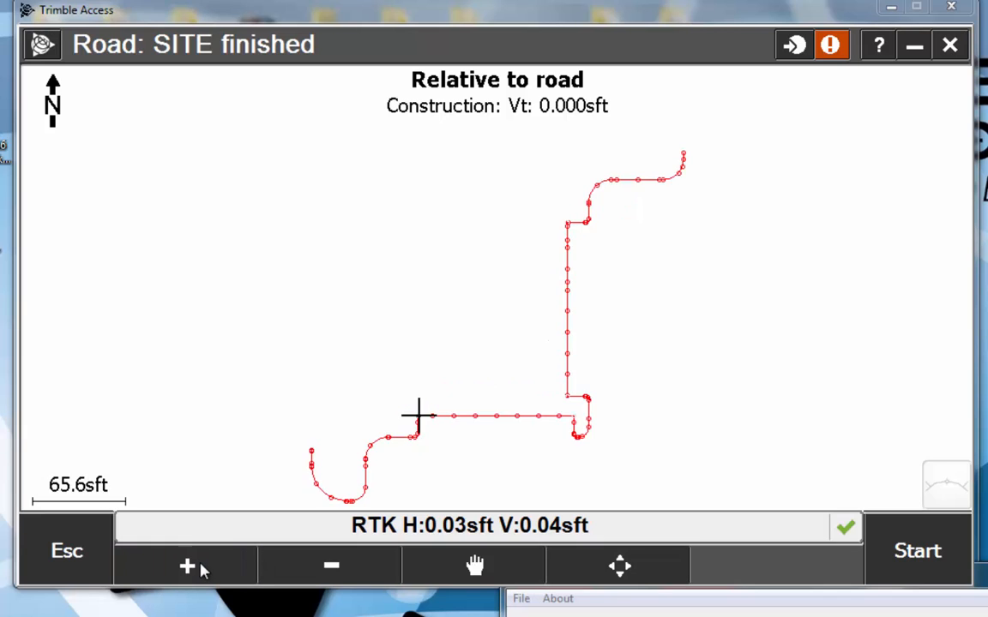
left_click(605, 568)
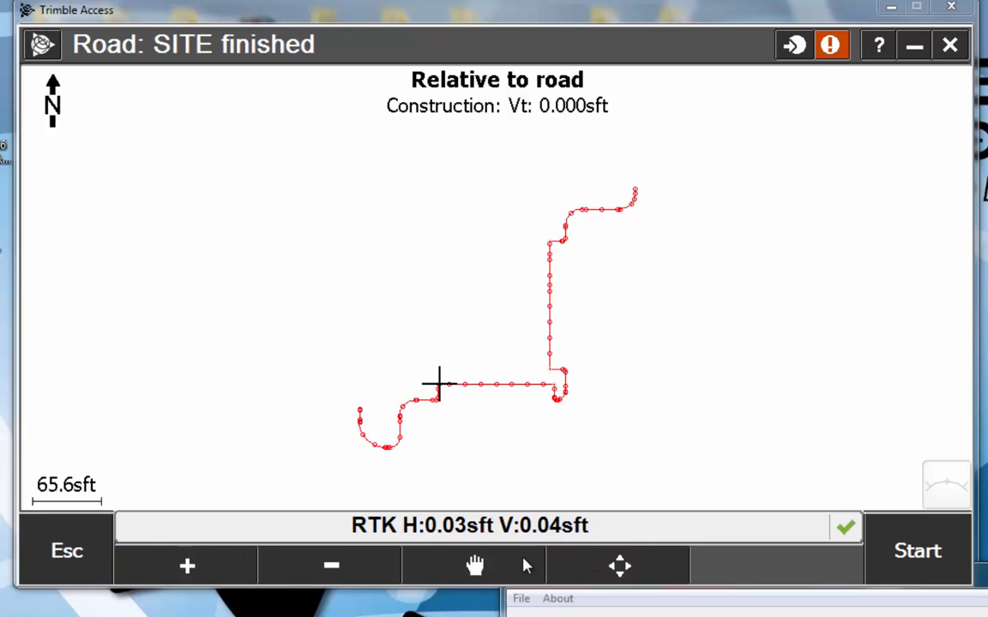
left_click(206, 566)
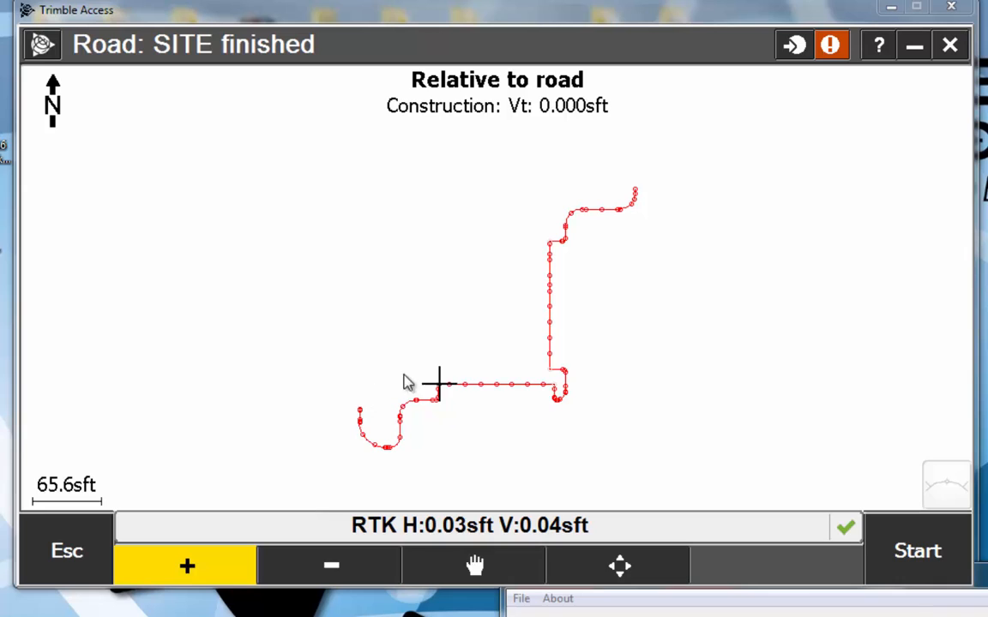
left_click_drag(420, 366, 461, 406)
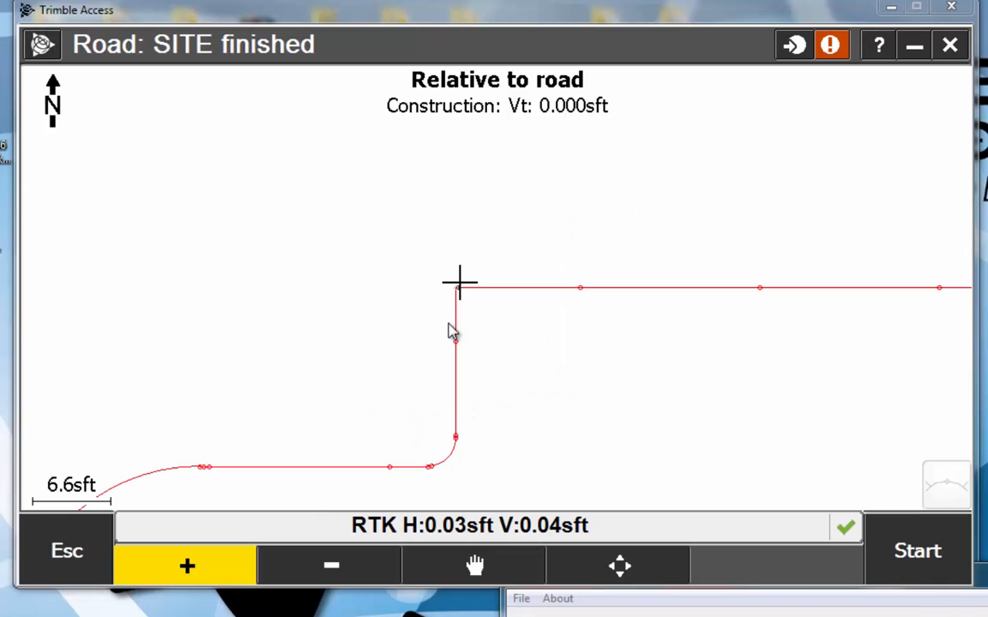
left_click_drag(425, 250, 538, 344)
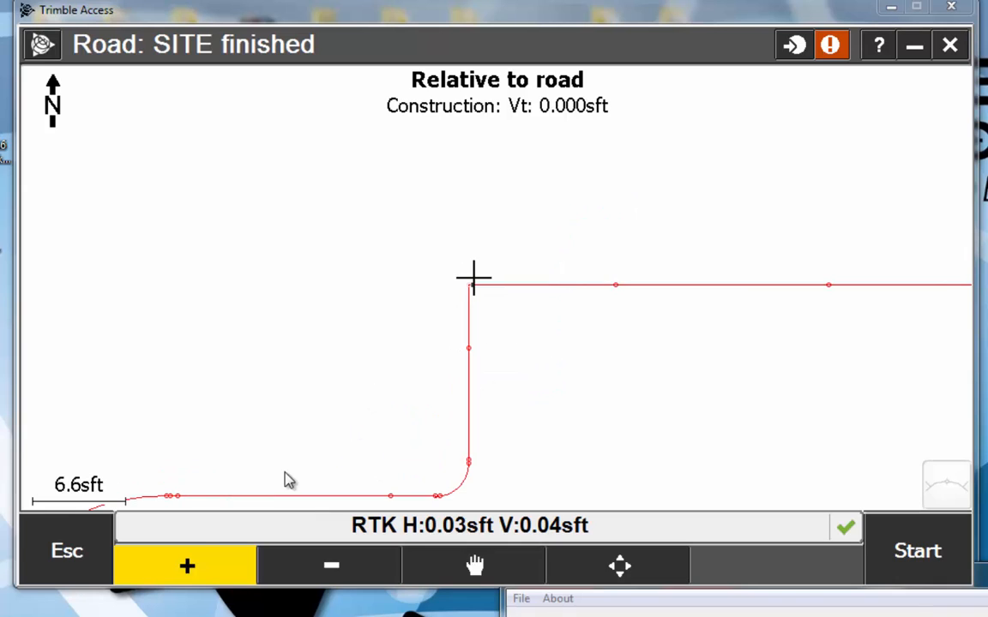
left_click(198, 579)
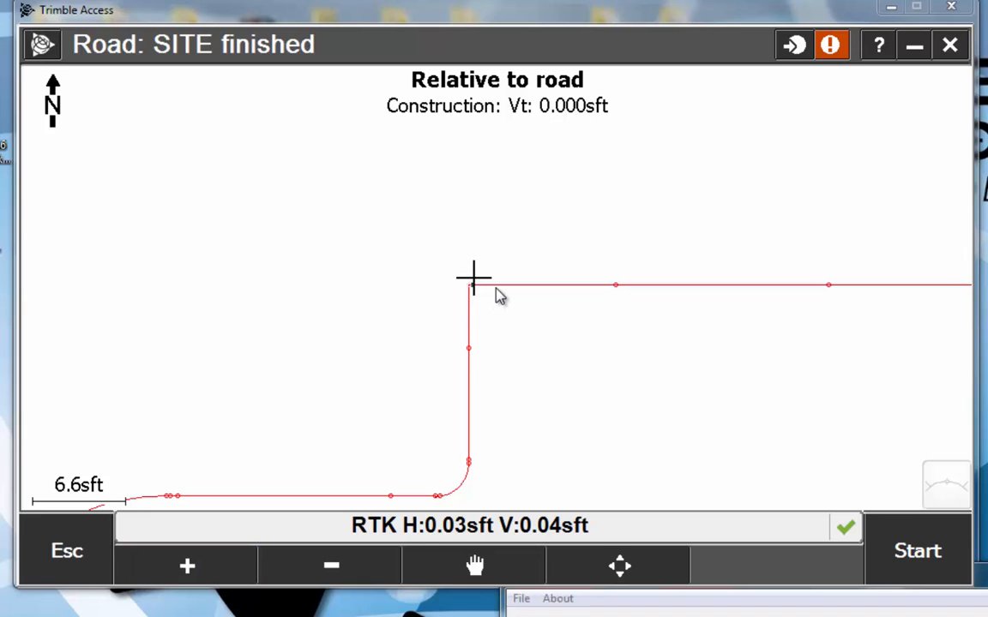
left_click(496, 289)
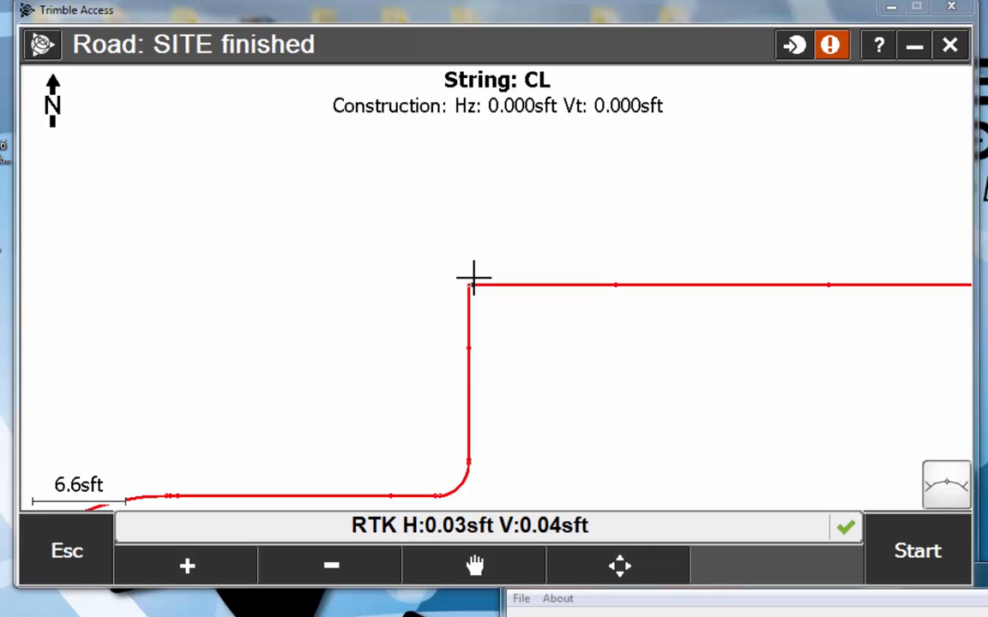
left_click(922, 547)
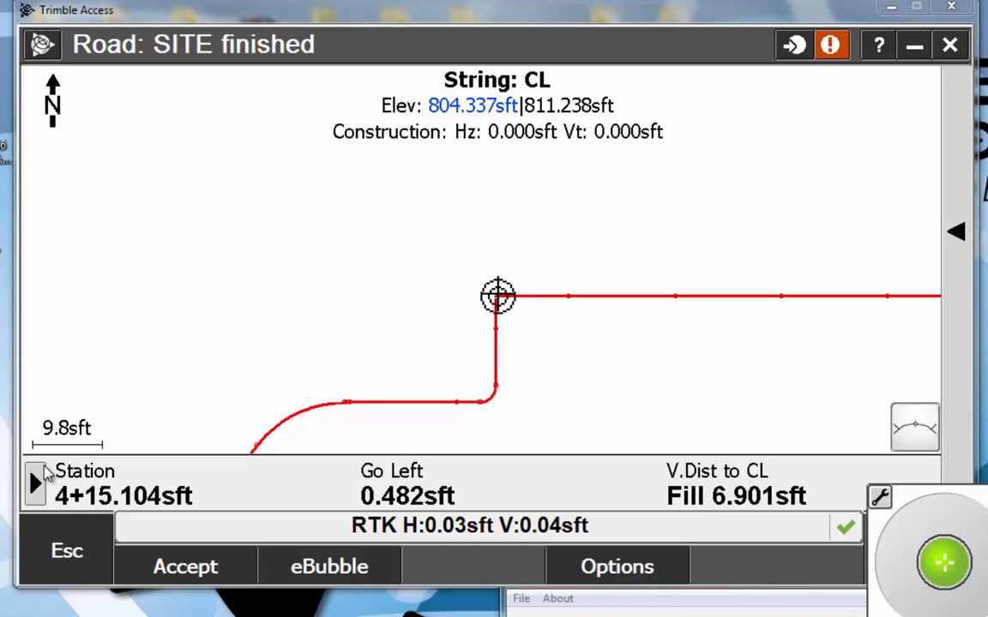
left_click(77, 553)
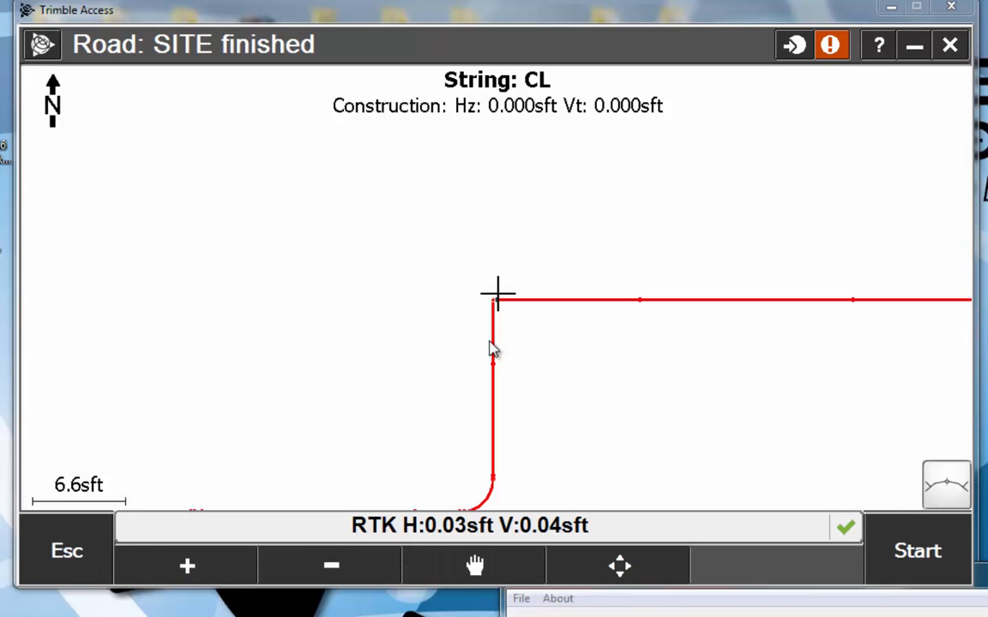
Clear the string selection and start staking out station 4+05.000 (XS), moving the eBubble away from the navigation display
left_click(661, 487)
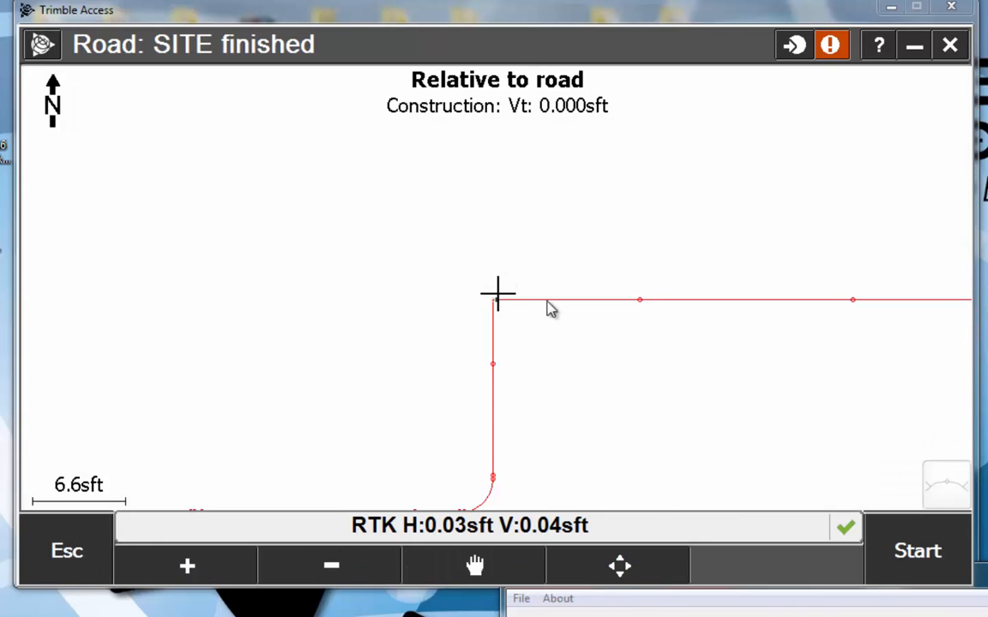
left_click(640, 305)
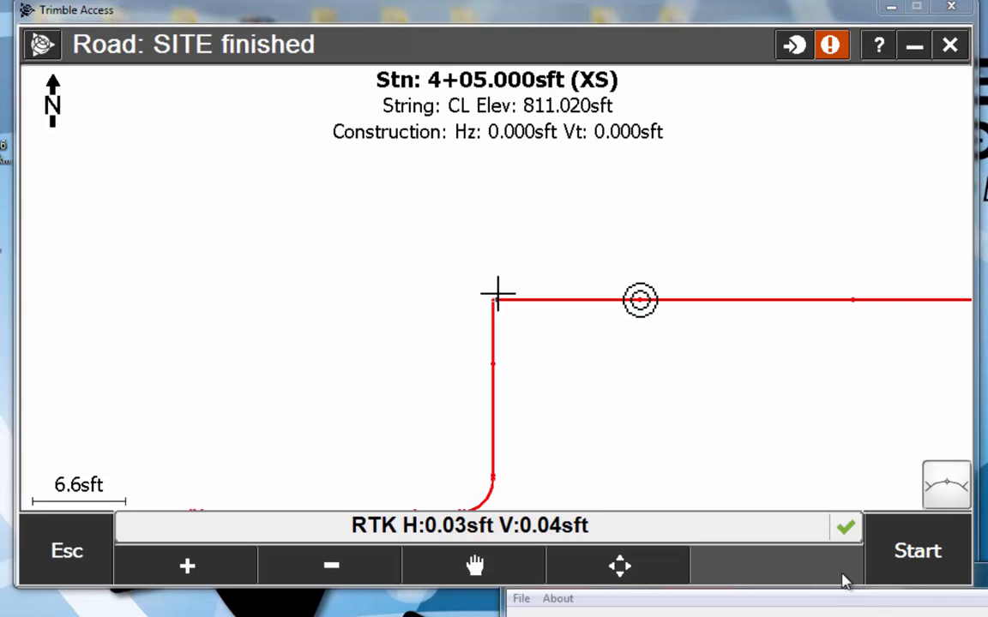
left_click(891, 557)
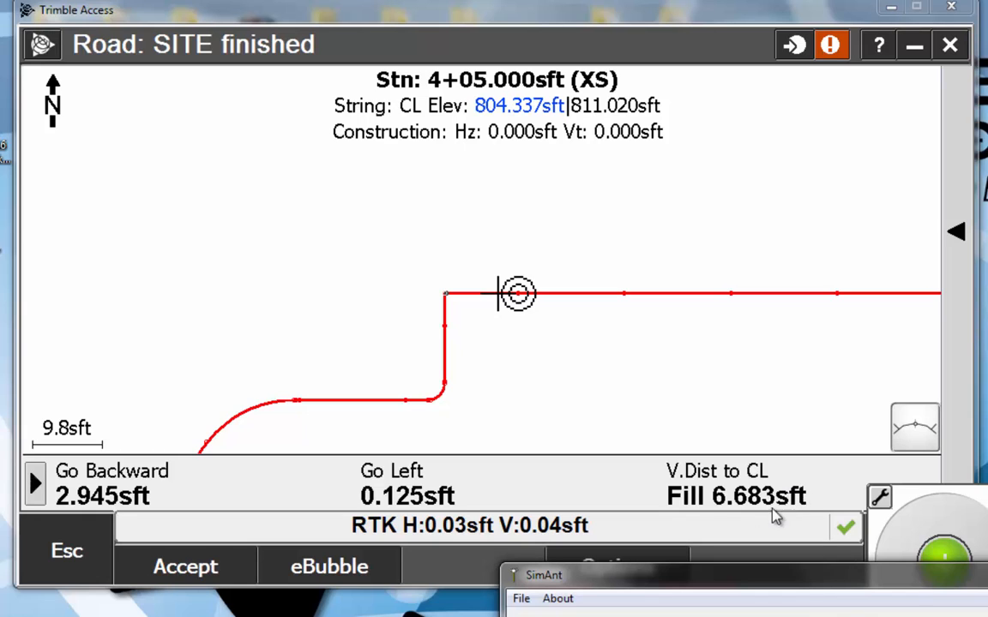
left_click_drag(986, 499, 872, 107)
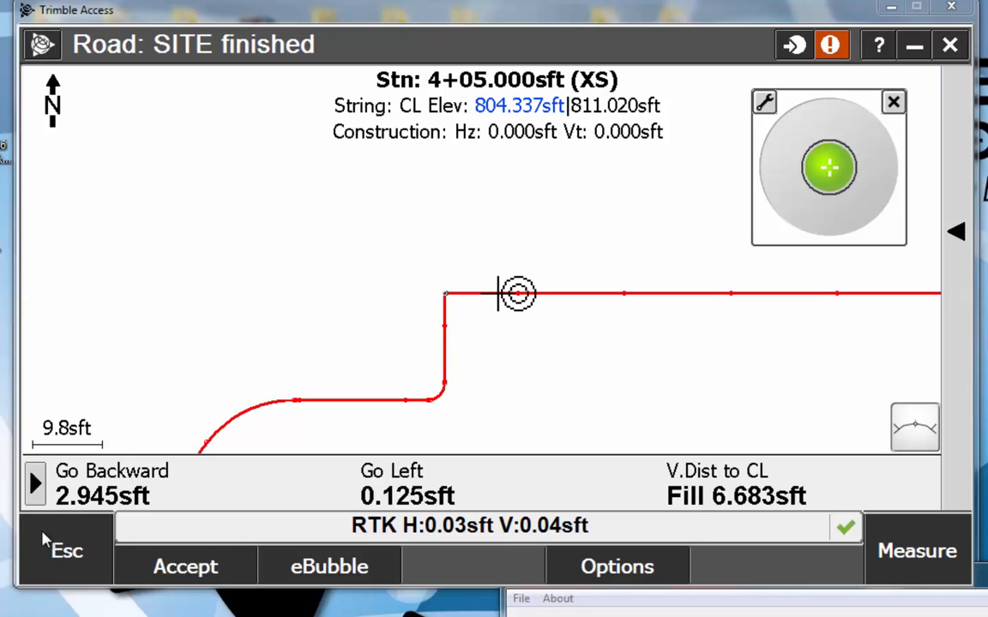
Cycle through the available navigation delta displays for station 4+05.000, including the compass-direction distances
left_click(36, 482)
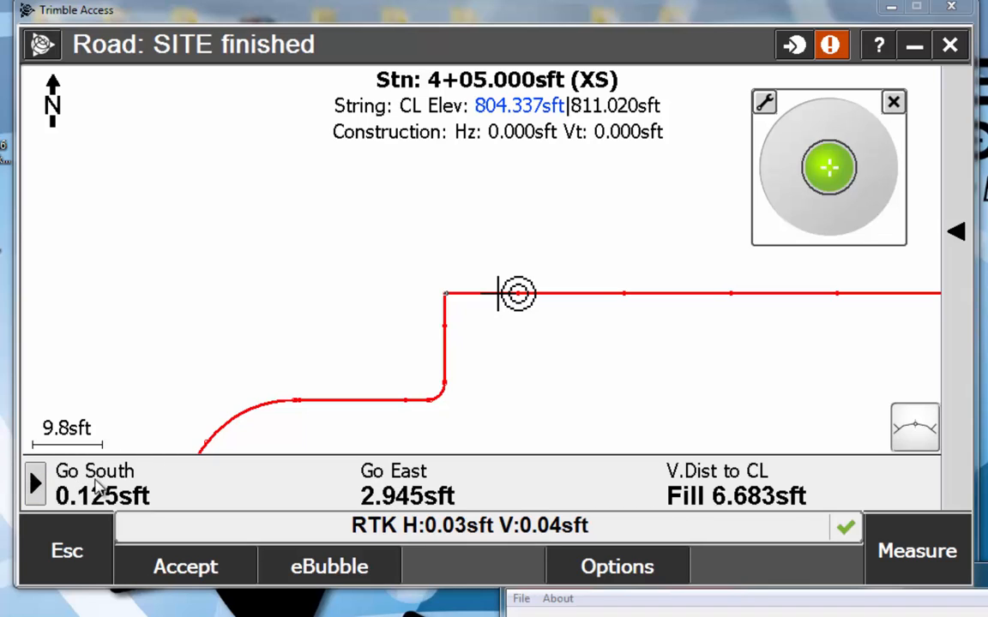
left_click(36, 484)
left_click(36, 483)
left_click(36, 483)
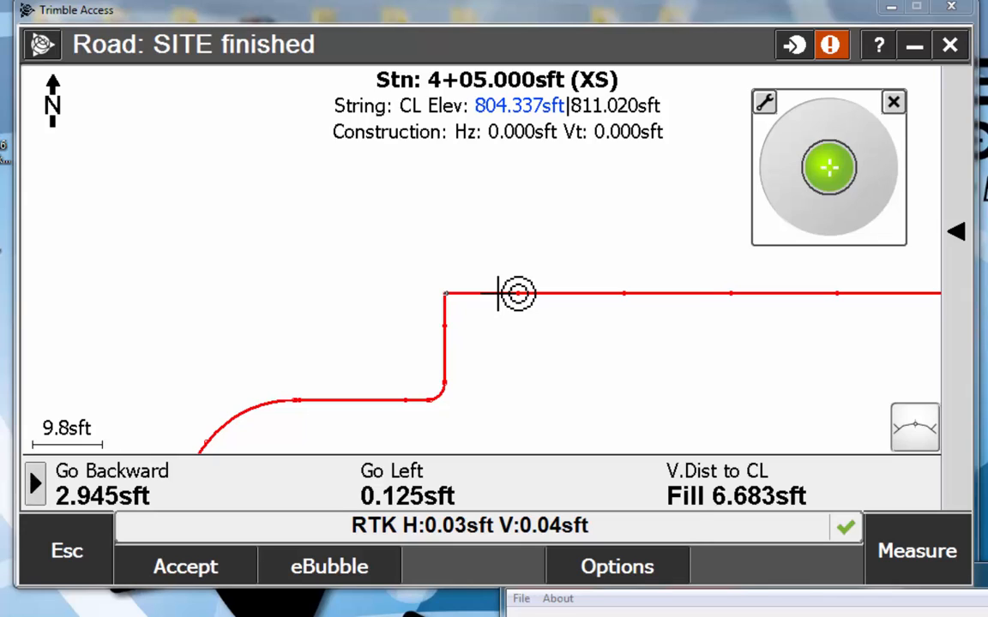
left_click(34, 483)
left_click(39, 480)
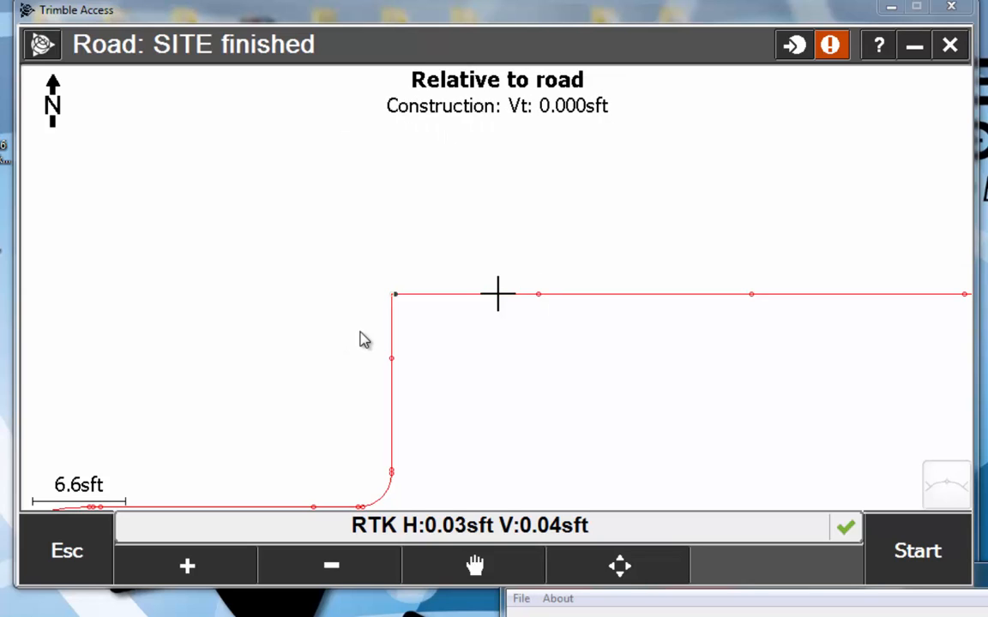
Examine the road plan around the current position and reopen it with the existing 15.000sft station interval
left_click(192, 573)
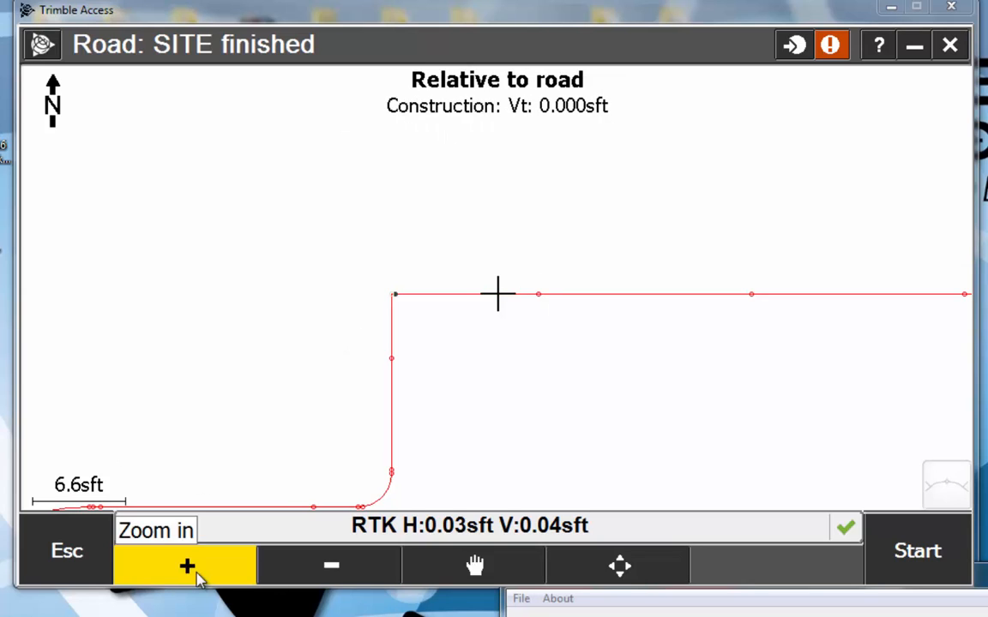
left_click_drag(326, 450, 415, 526)
left_click(205, 568)
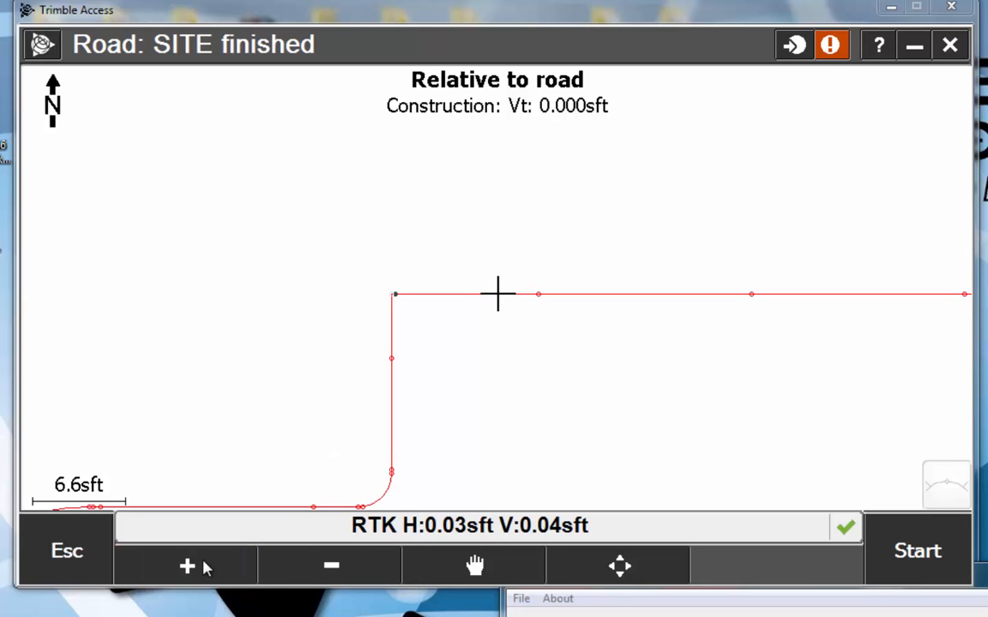
left_click(470, 562)
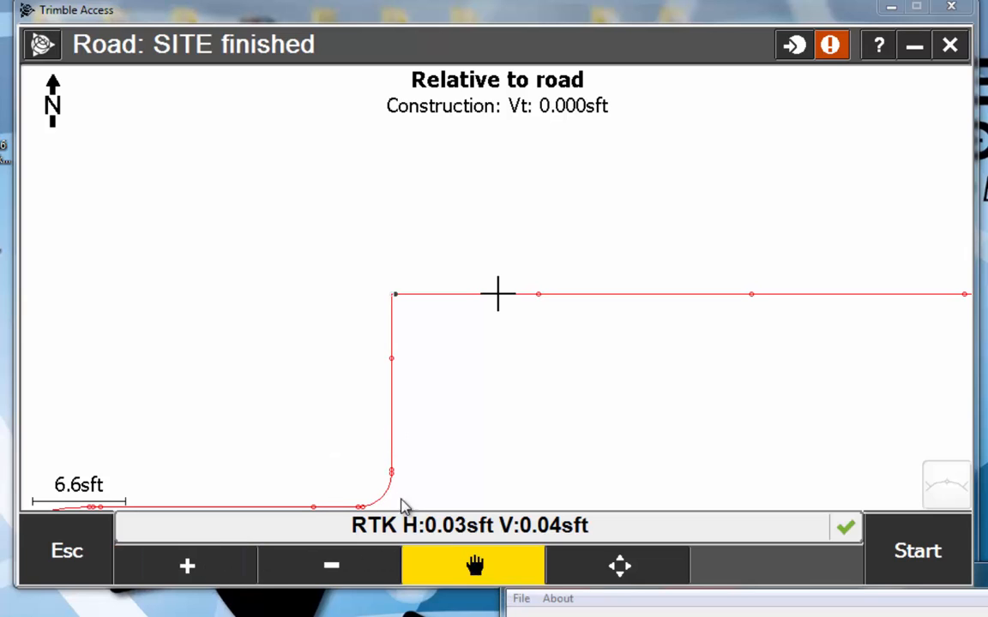
left_click_drag(368, 454, 379, 442)
left_click_drag(425, 252, 438, 280)
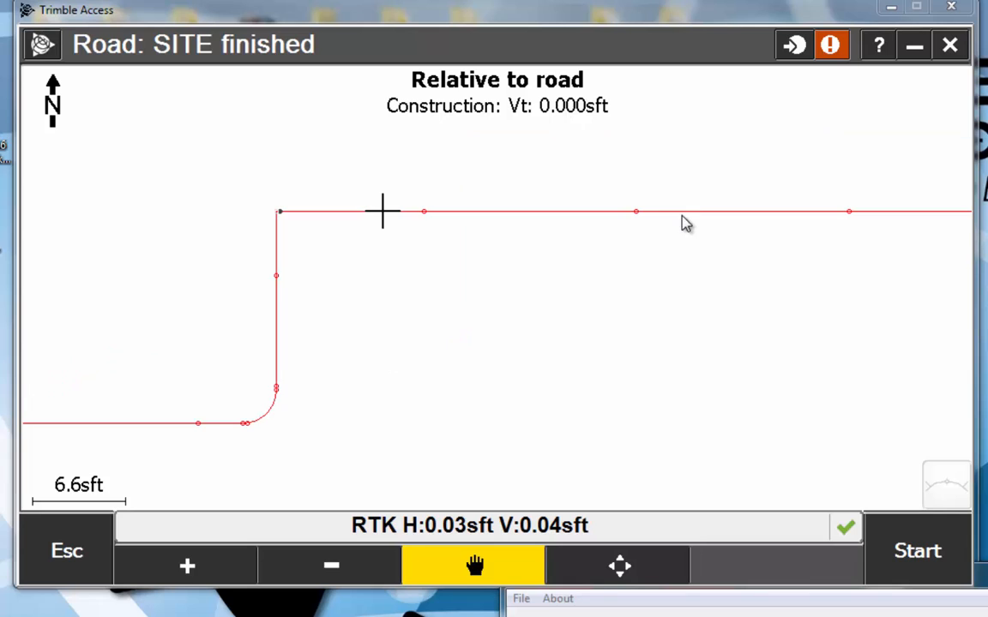
left_click(101, 556)
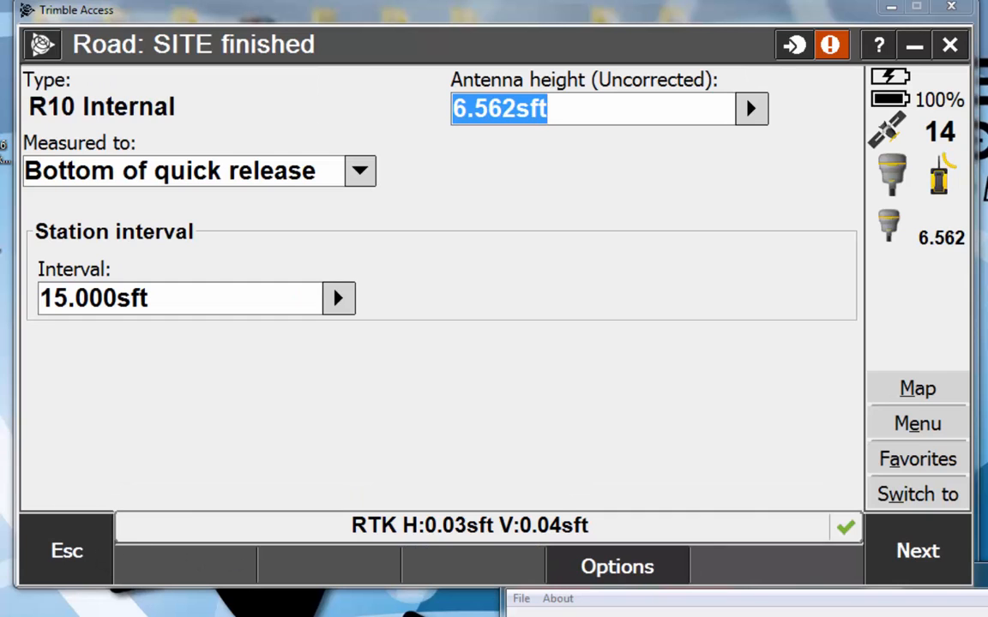
left_click(950, 543)
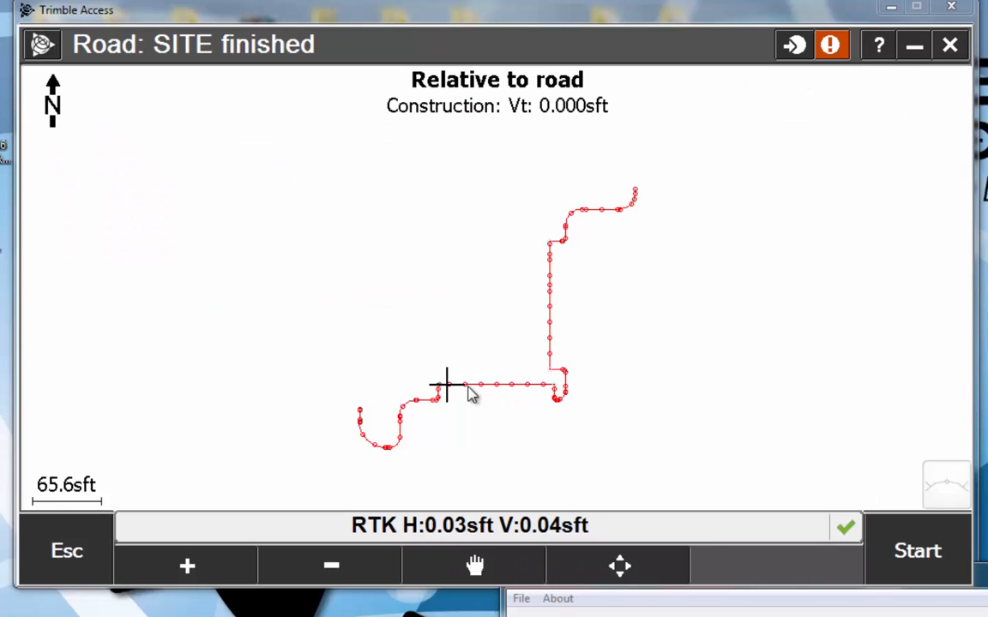
Select station 3+90.000sft (XS) on the CL string, open and cancel its station selection, and leave the road stakeout
left_click(465, 386)
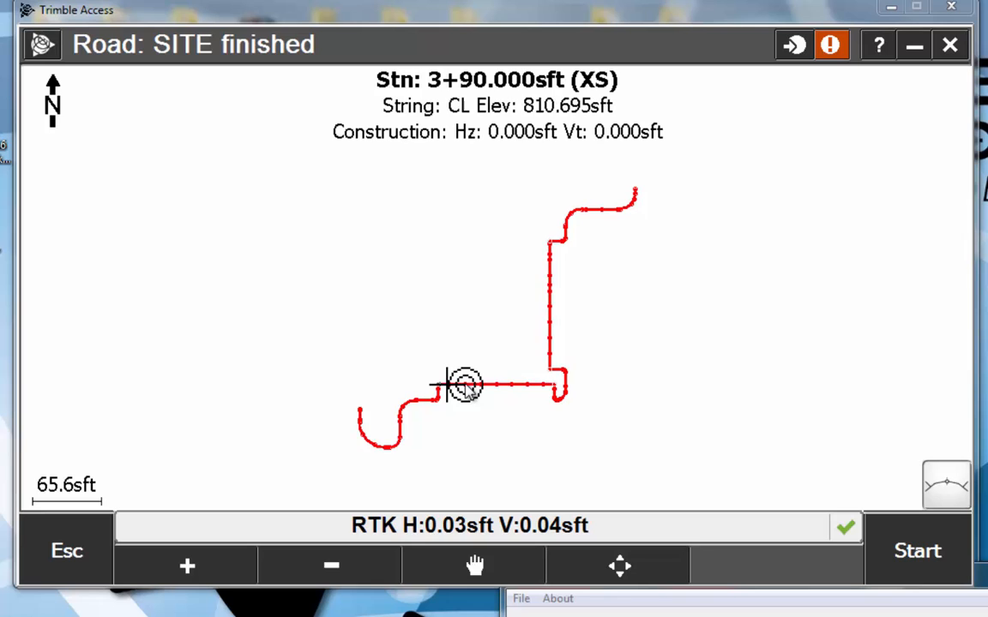
right_click(433, 257)
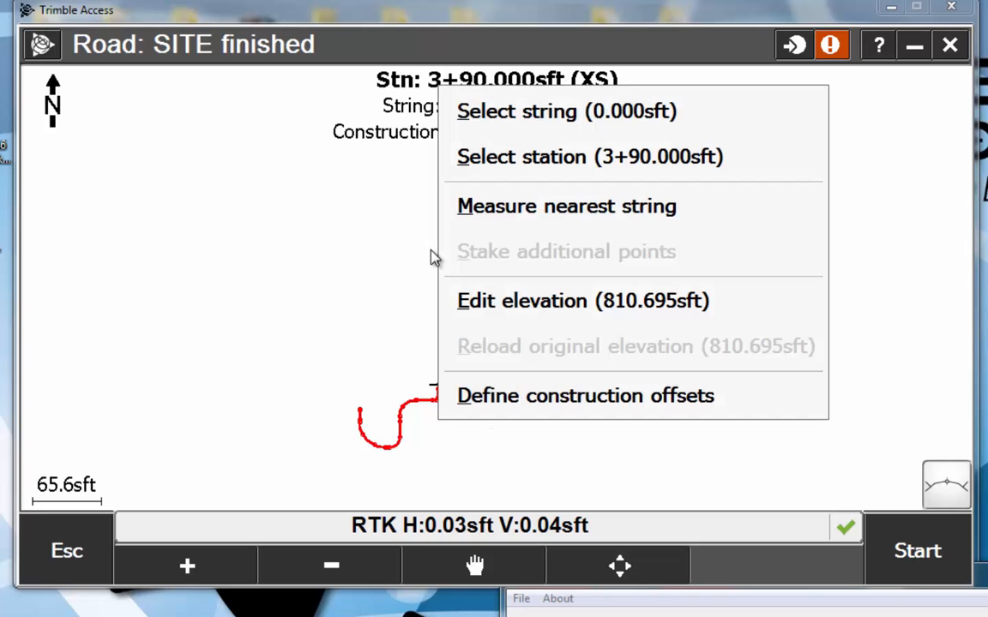
left_click(542, 162)
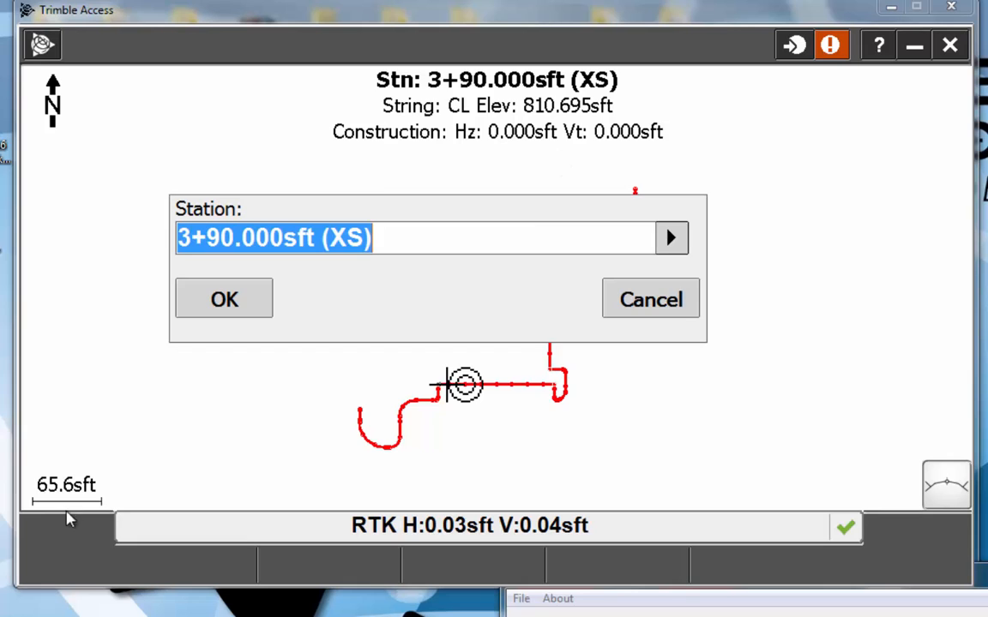
left_click(653, 300)
left_click(75, 531)
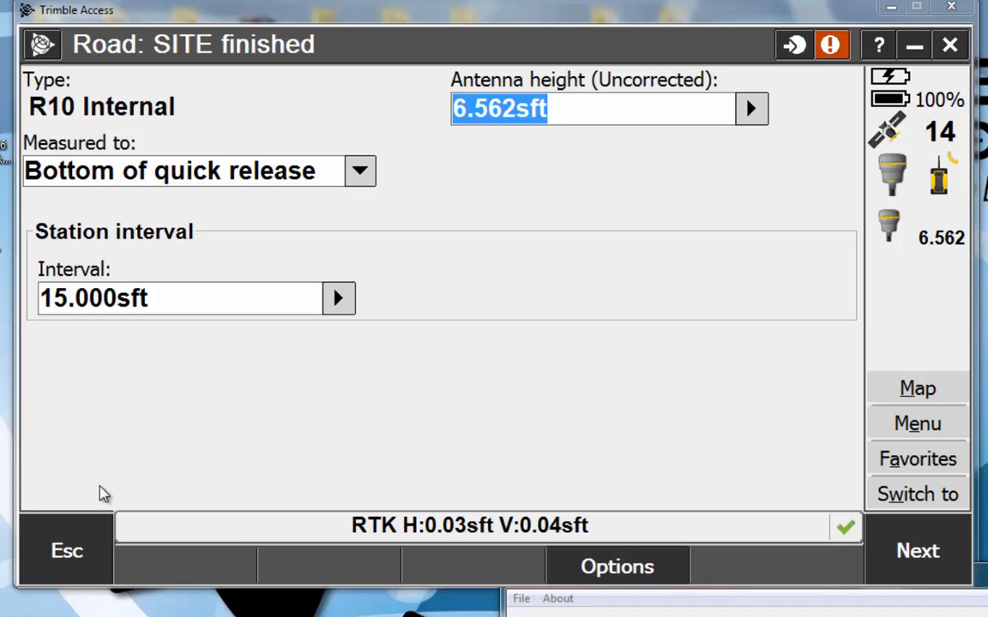
left_click(69, 553)
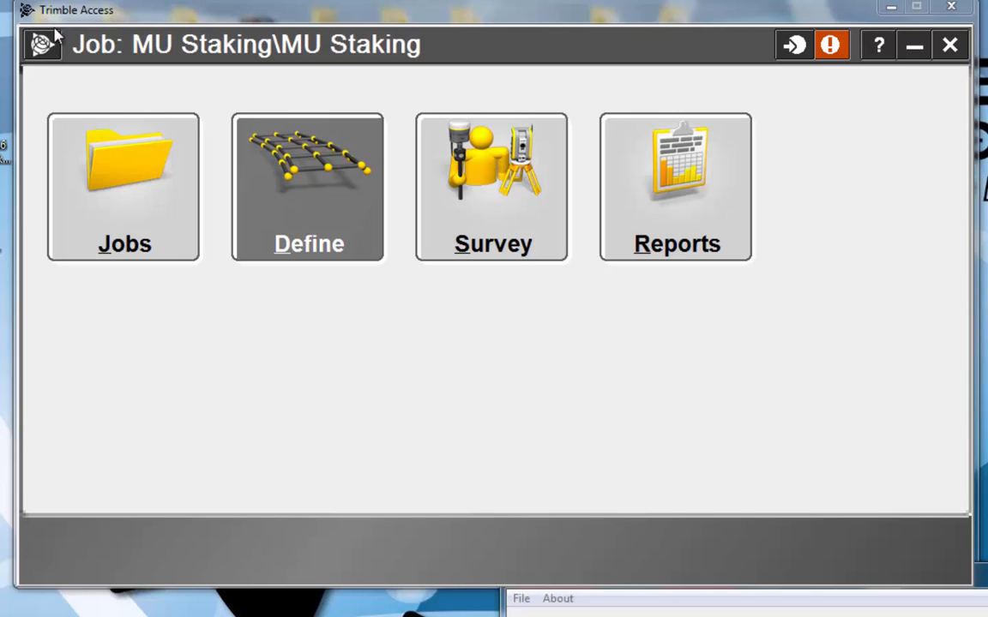
Open the job map and make the Storm Invert.rxl file visible as an active map layer
left_click(40, 48)
left_click(115, 146)
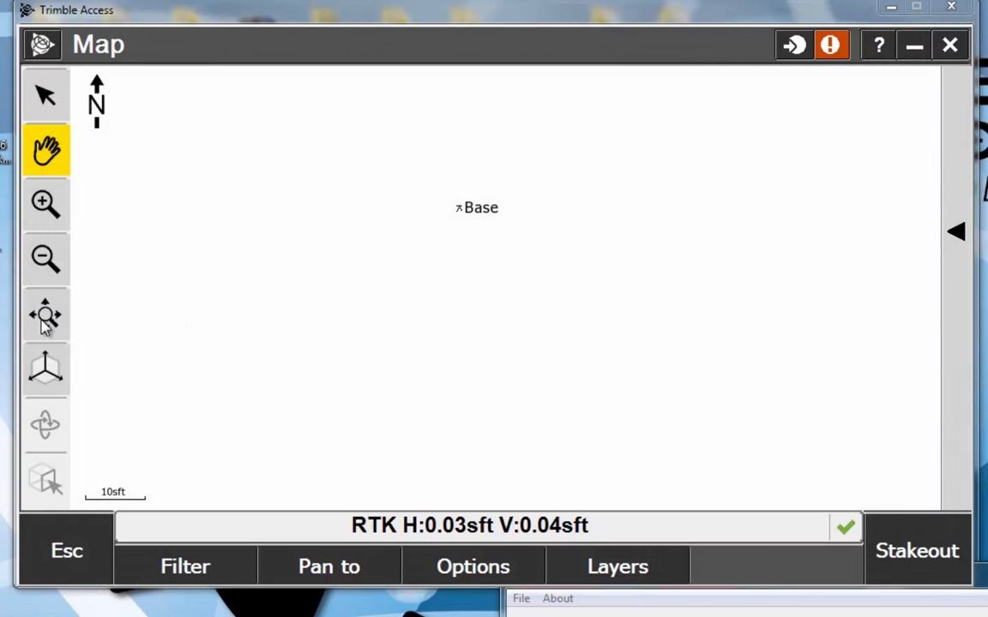
left_click(47, 259)
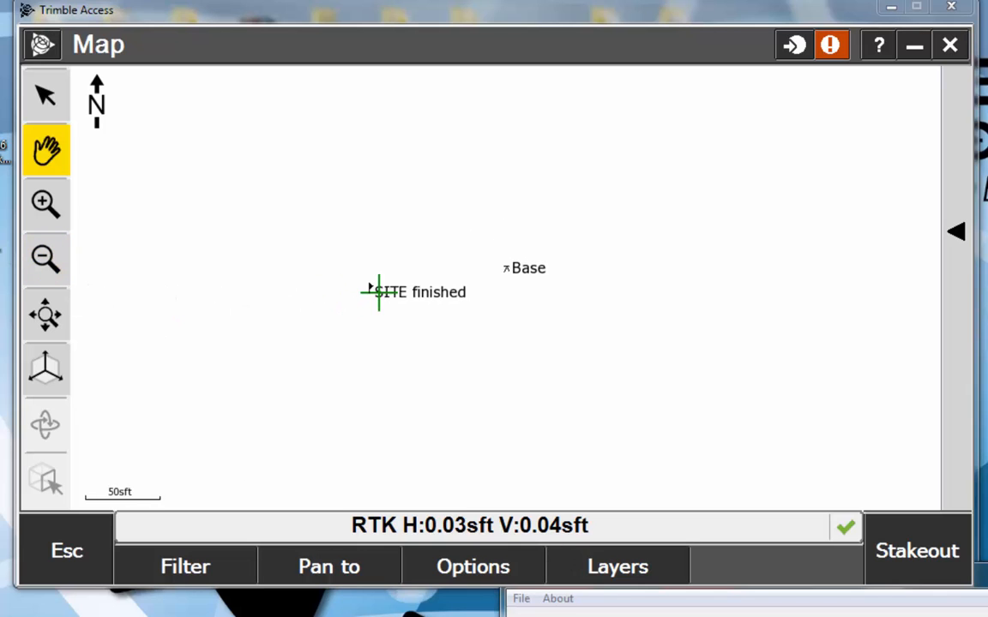
left_click(592, 568)
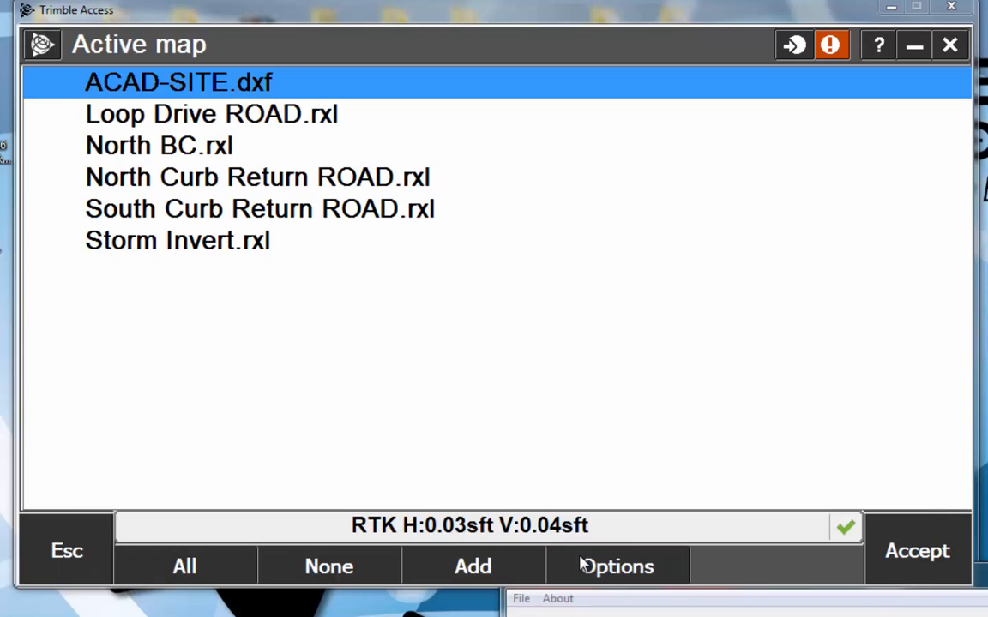
left_click(131, 241)
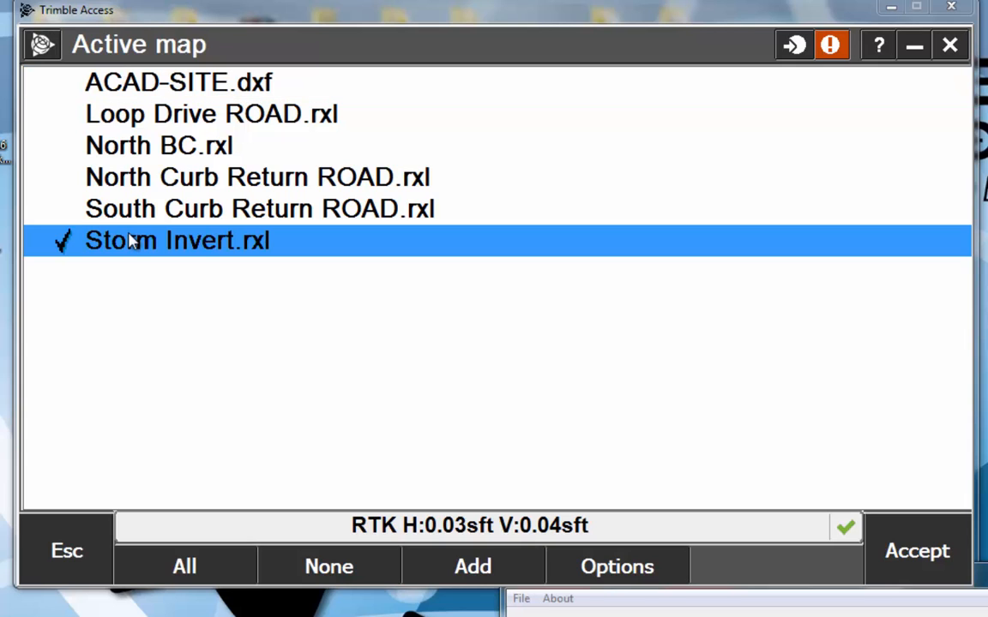
left_click(916, 553)
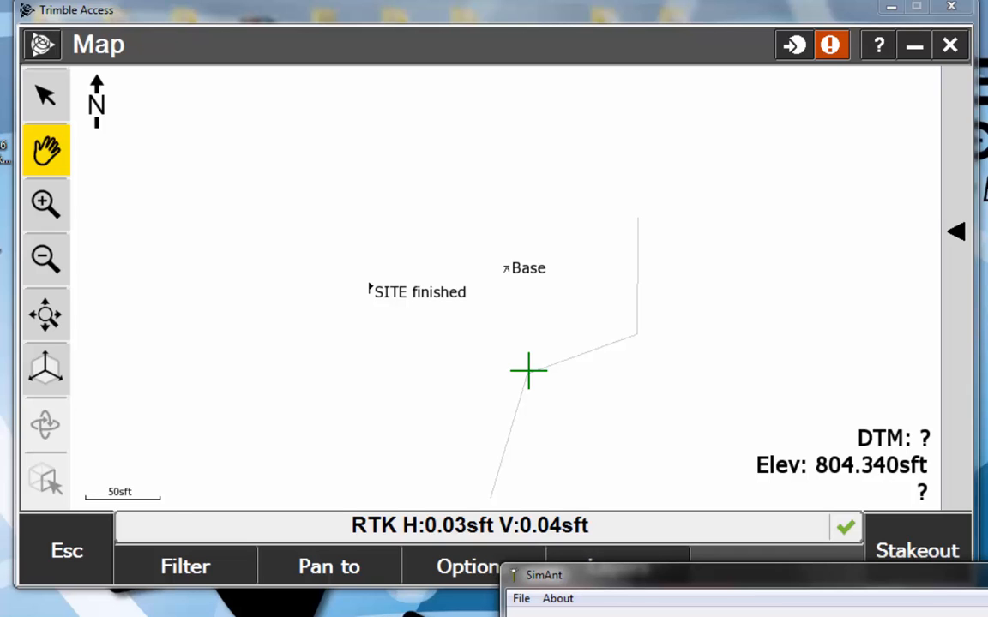
Examine the Storm Invert alignment on the map around the bend at station 1+55.6sft (PI,VPI)
left_click(33, 205)
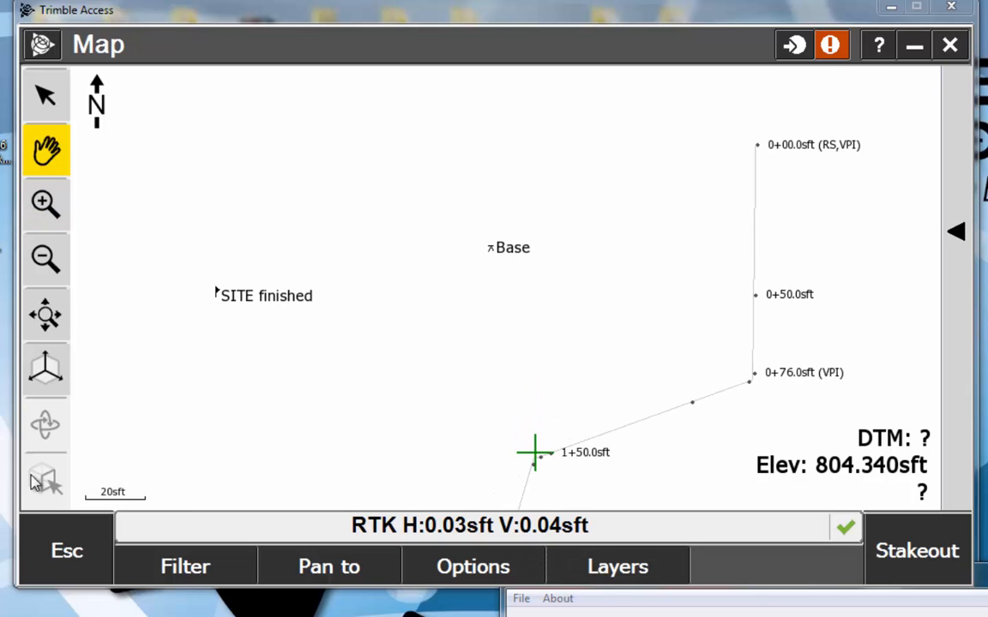
left_click(44, 317)
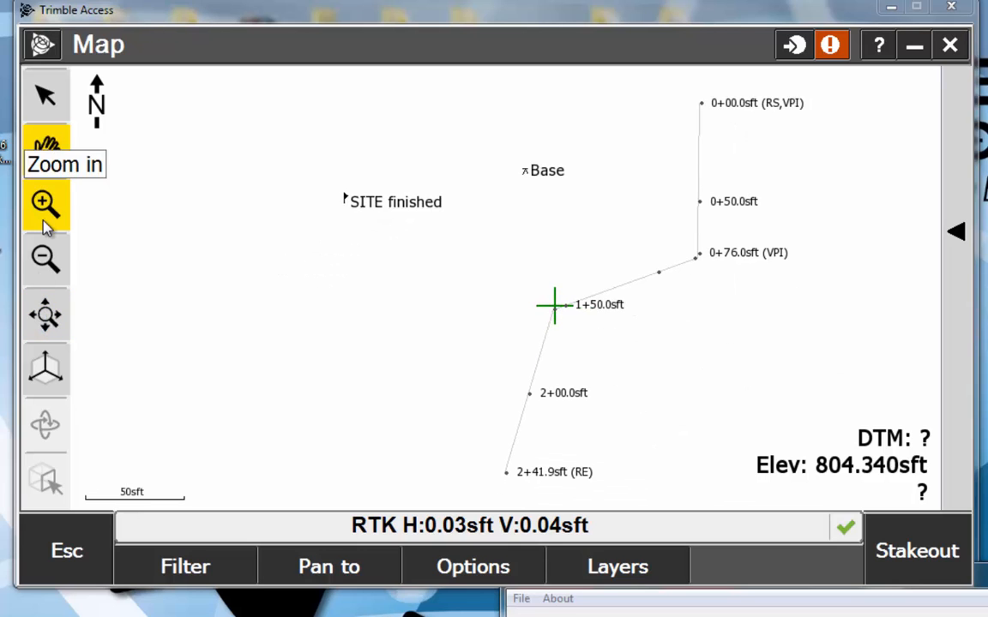
left_click(44, 221)
left_click_drag(483, 236, 581, 360)
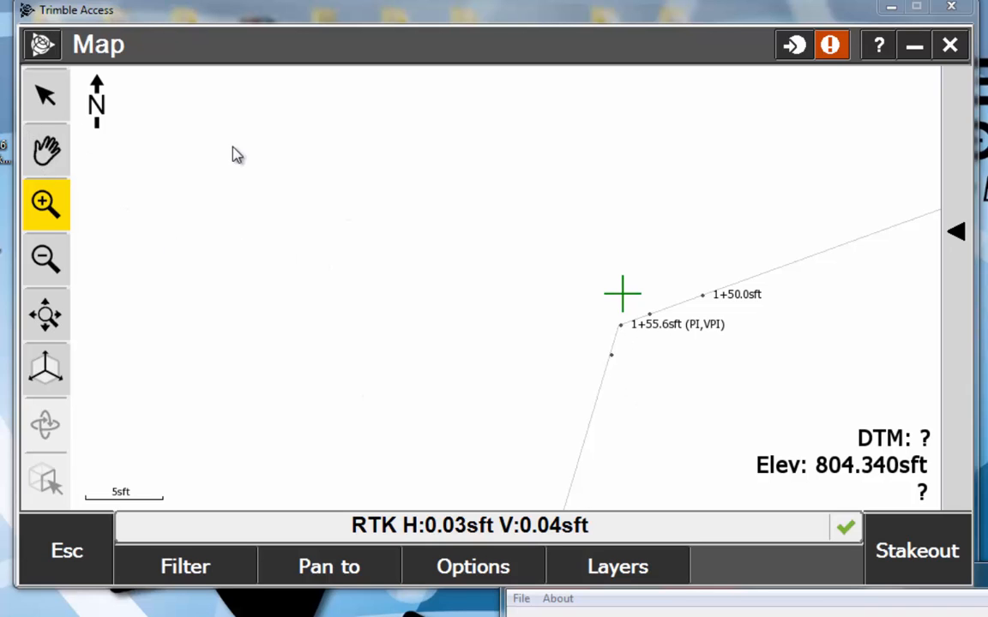
left_click(46, 150)
left_click_drag(556, 424, 508, 315)
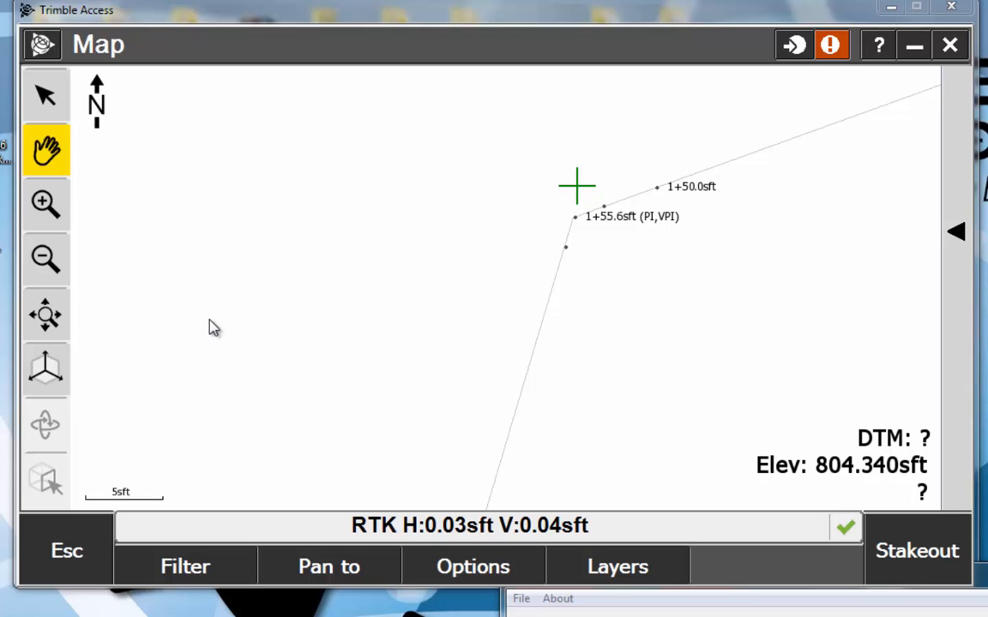
Open the linked files list in the MU Staking job properties and widen its Name and Type columns
left_click(65, 544)
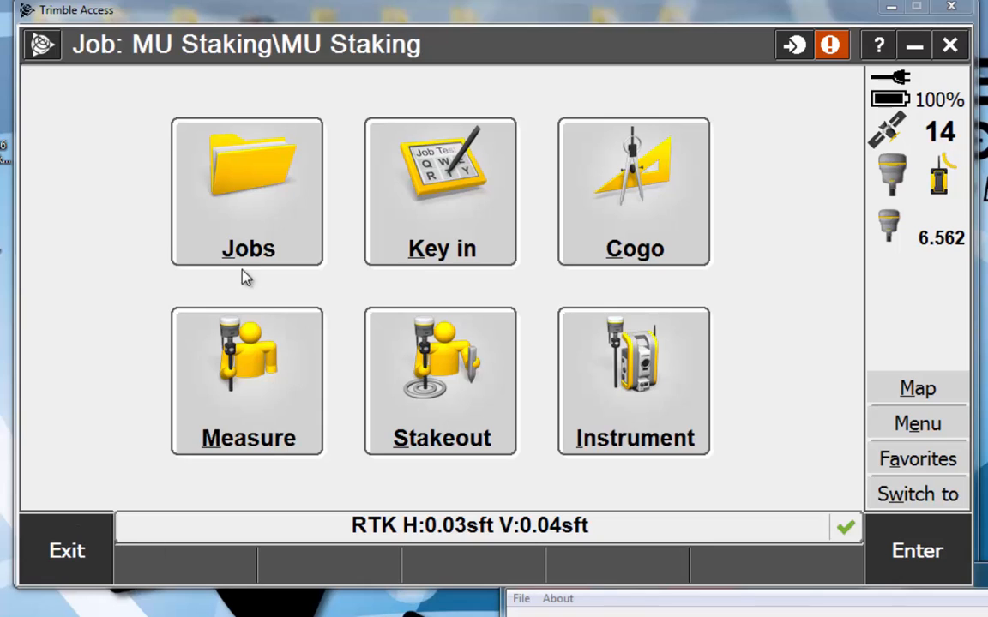
left_click(240, 219)
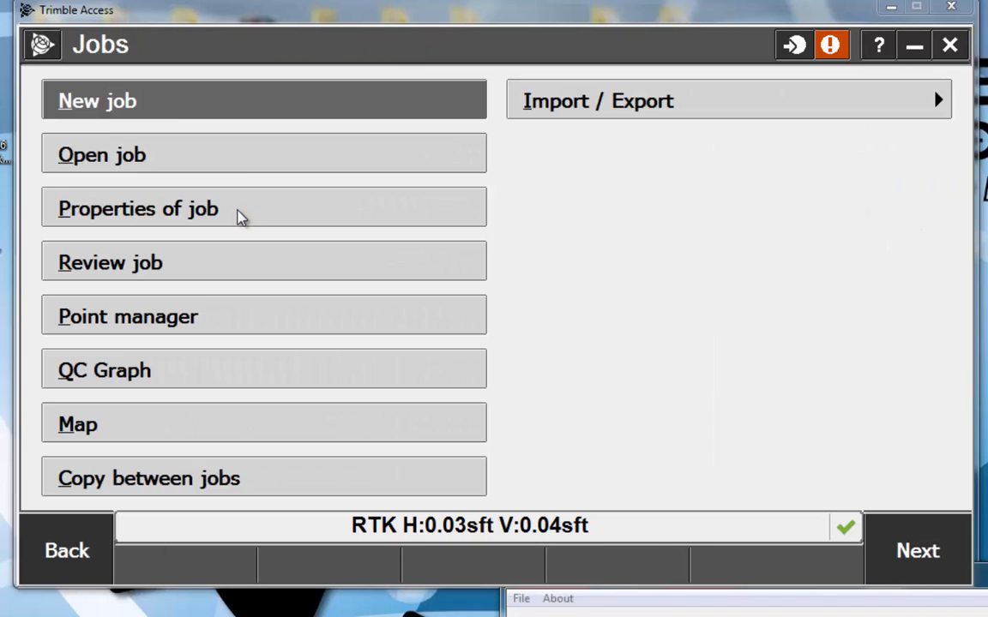
left_click(127, 210)
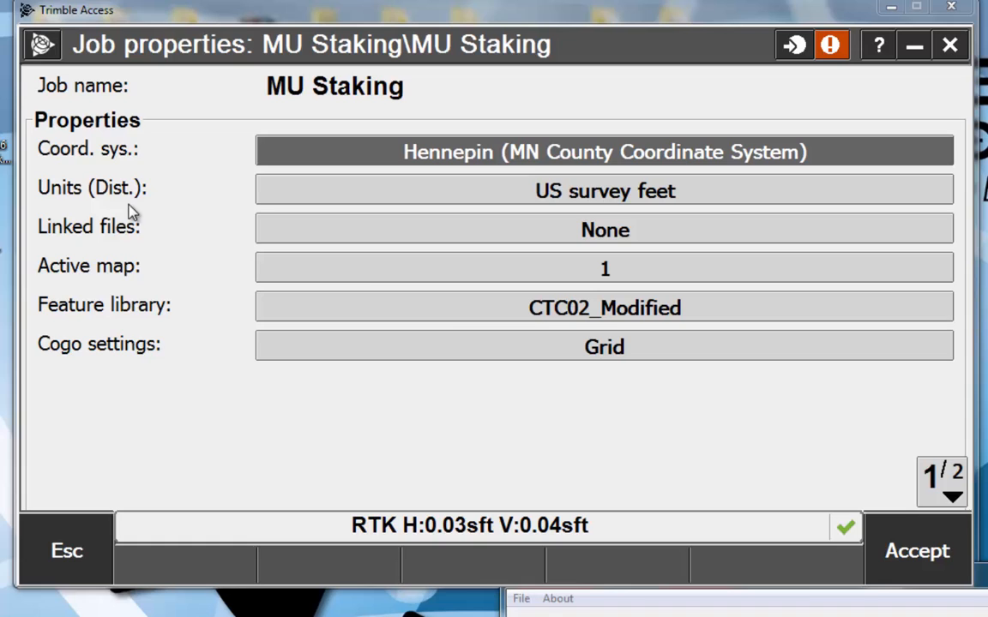
left_click(359, 237)
left_click_drag(148, 79, 233, 81)
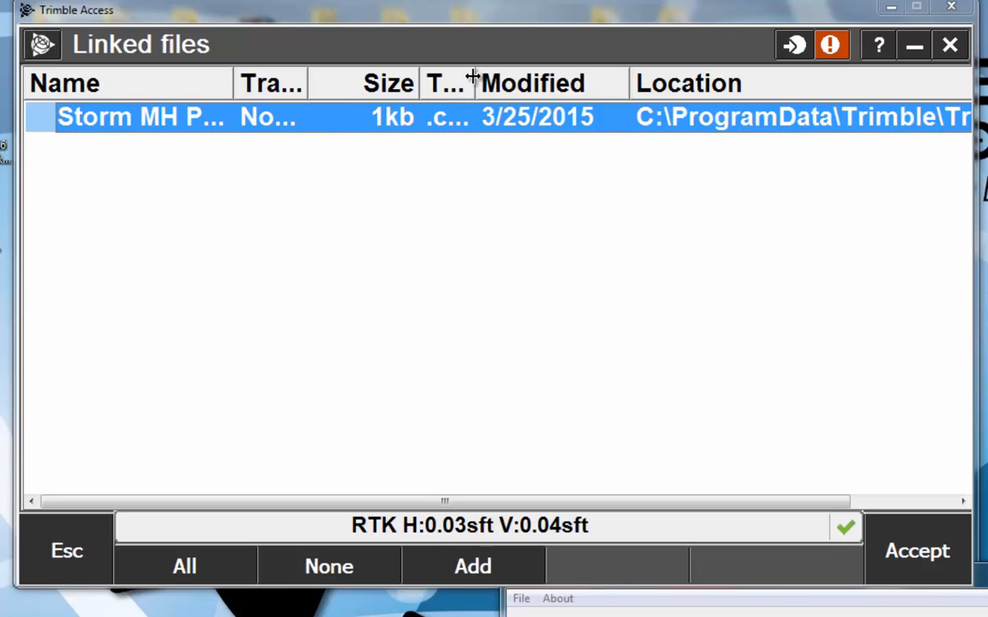
left_click_drag(473, 78, 544, 83)
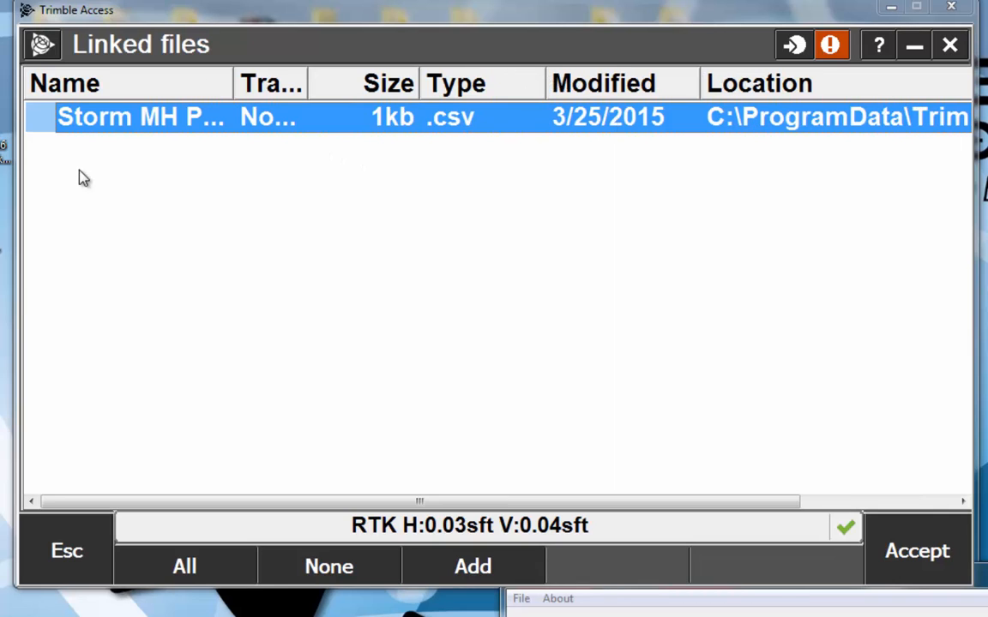
Try to link Storm MH Points.csv to the MU Staking job, accept the job properties and check the map
left_click(91, 123)
left_click(911, 578)
left_click(888, 549)
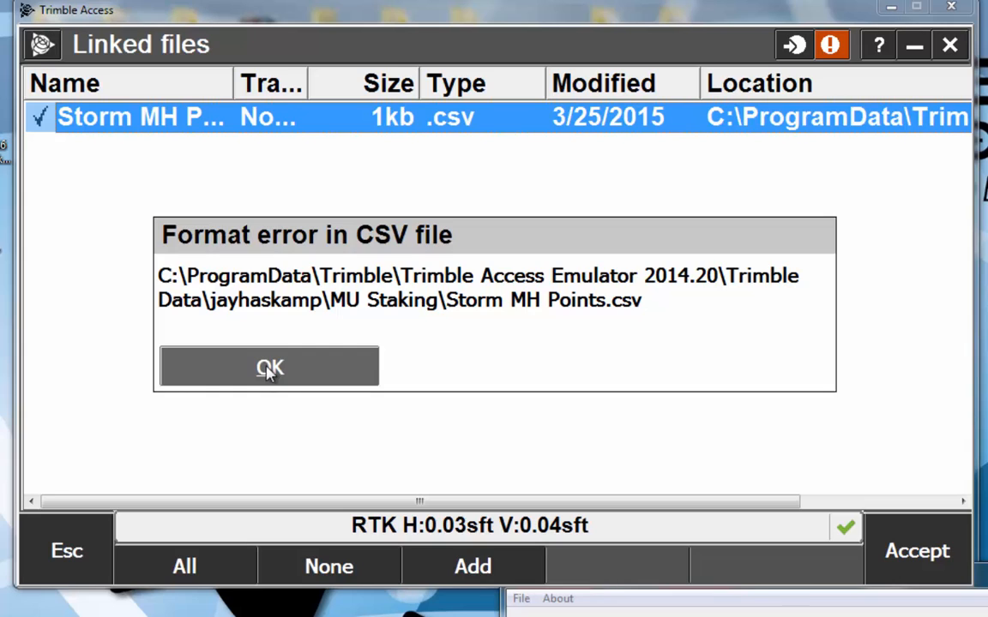
left_click(270, 367)
left_click(930, 557)
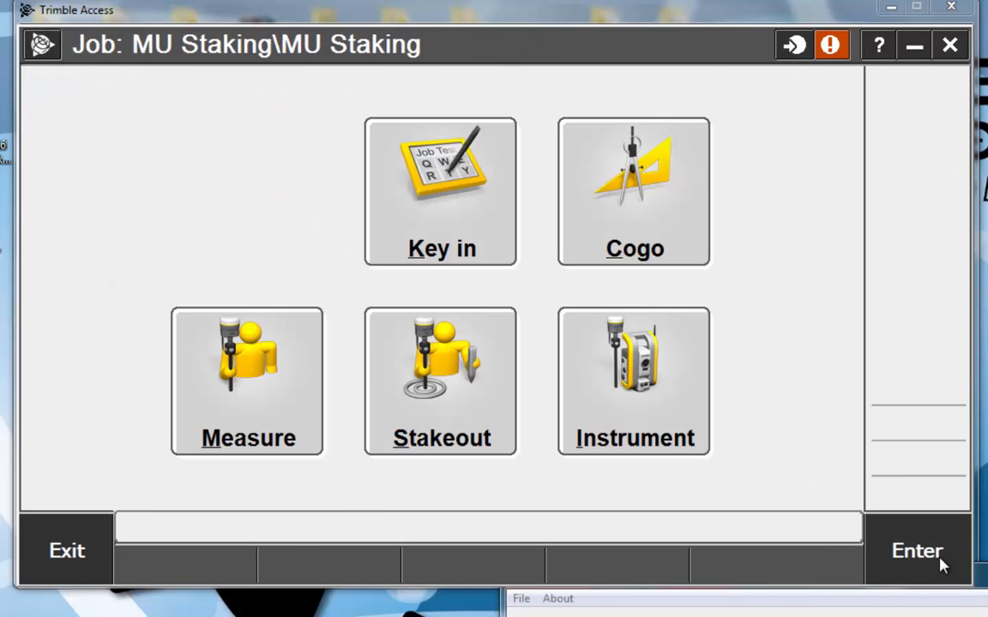
left_click(915, 389)
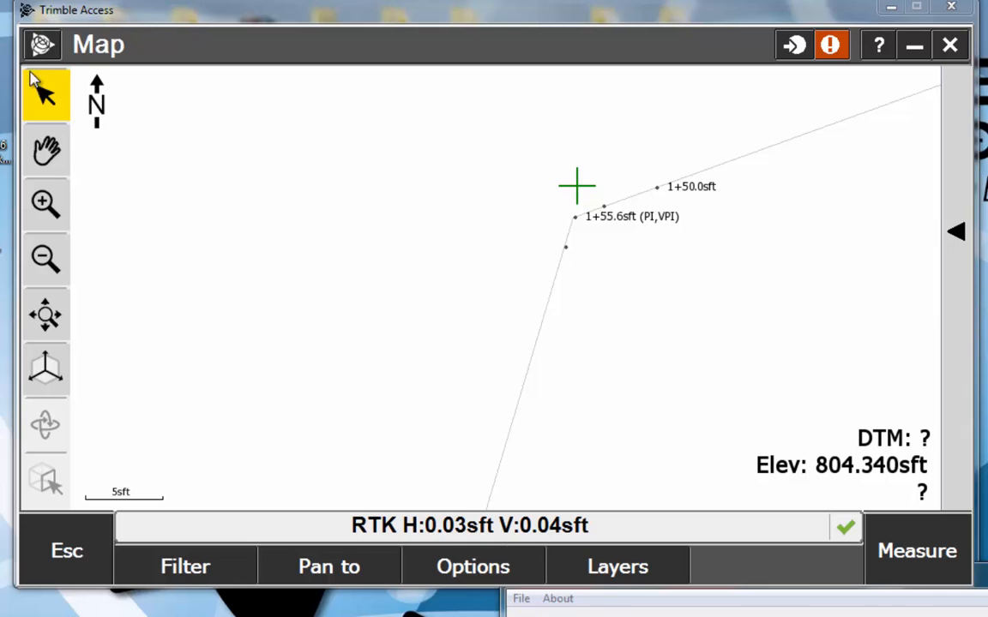
left_click(86, 533)
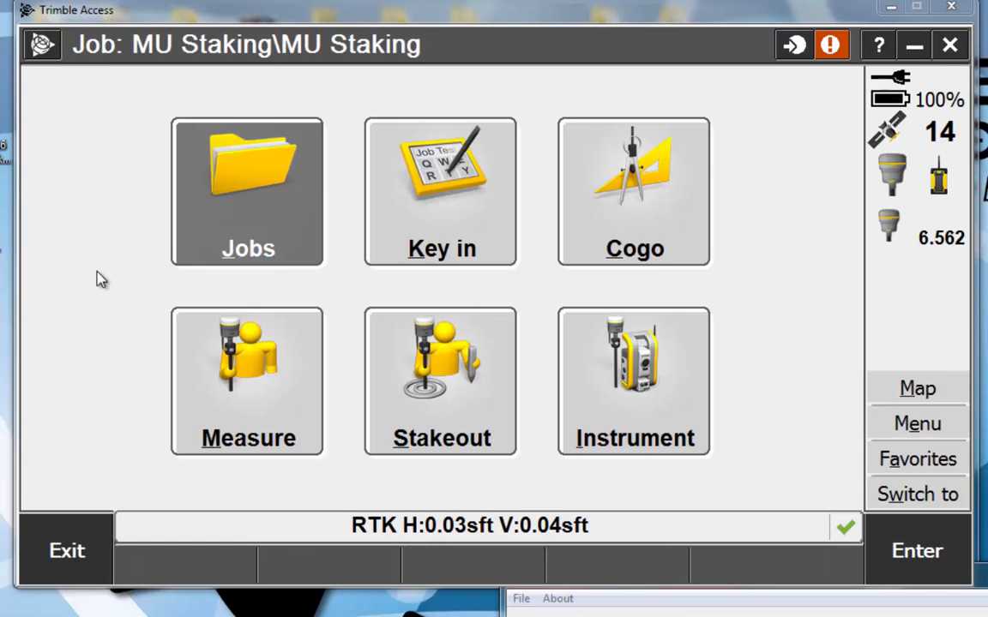
Open the linked files list in the MU Staking job properties and start adding another file
left_click(213, 191)
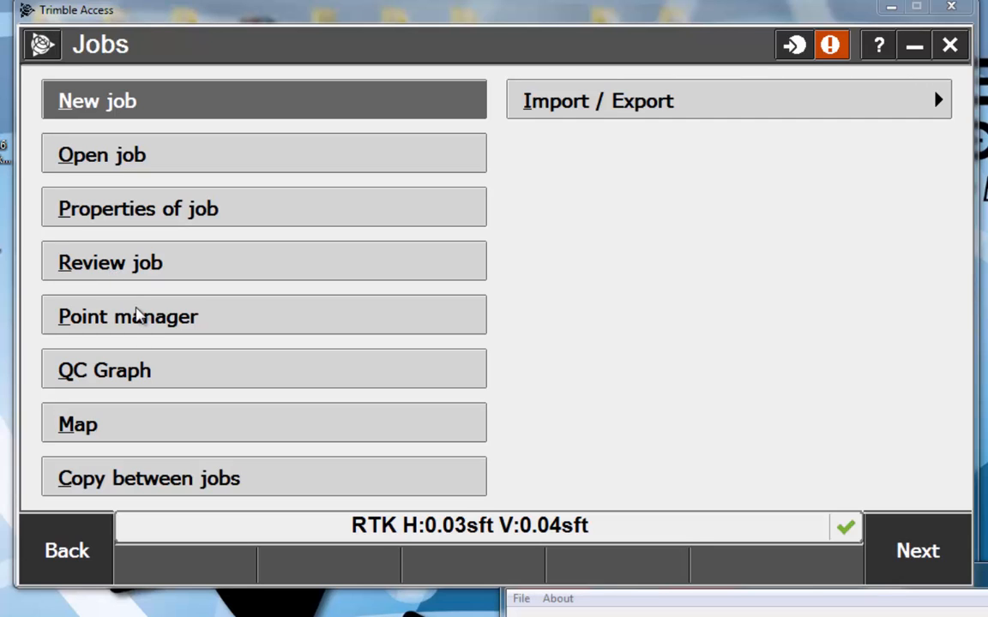
left_click(146, 214)
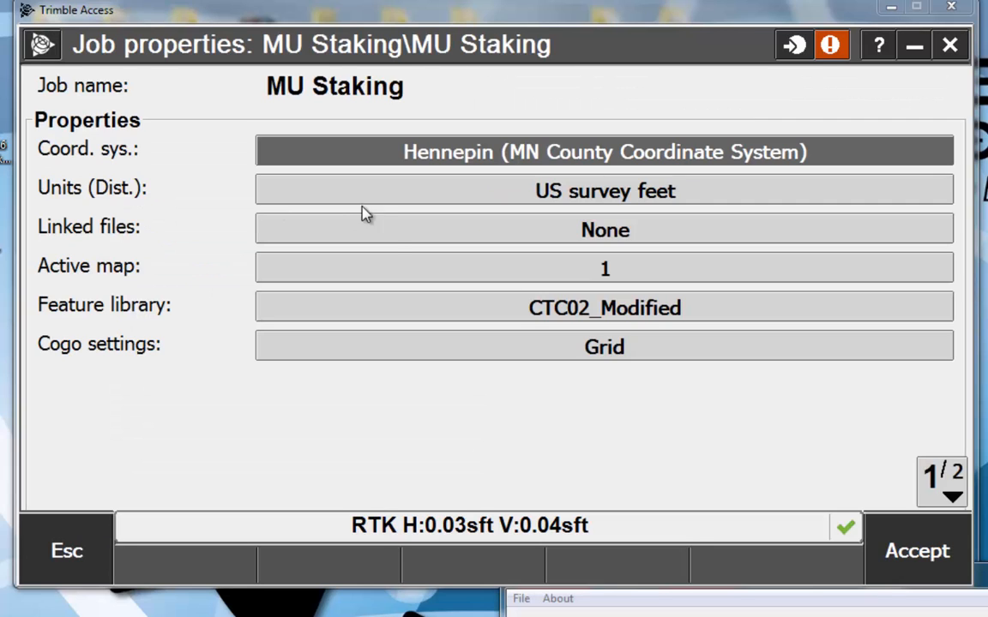
left_click(387, 237)
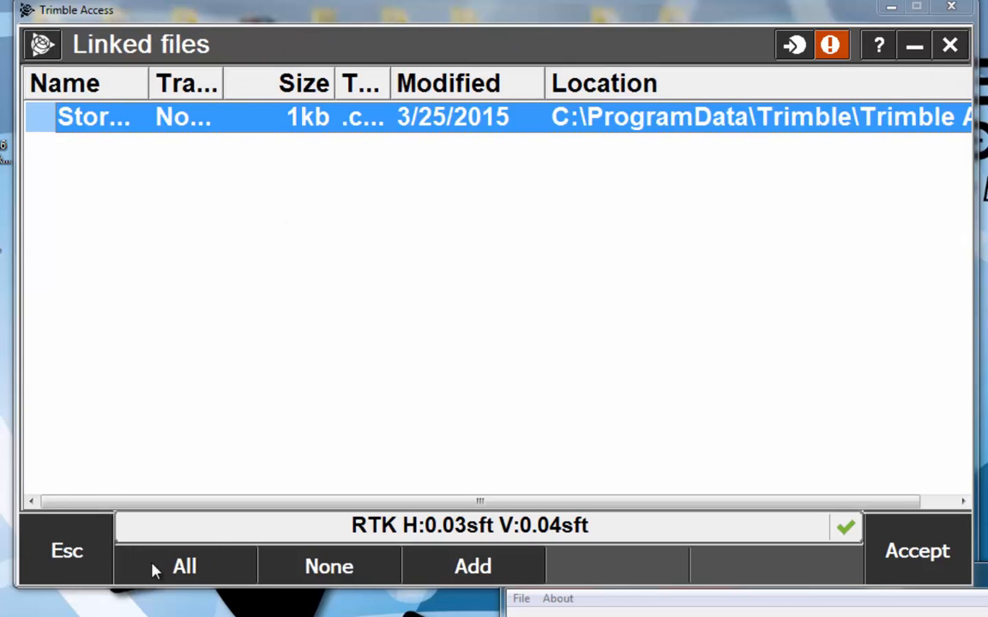
left_click(467, 567)
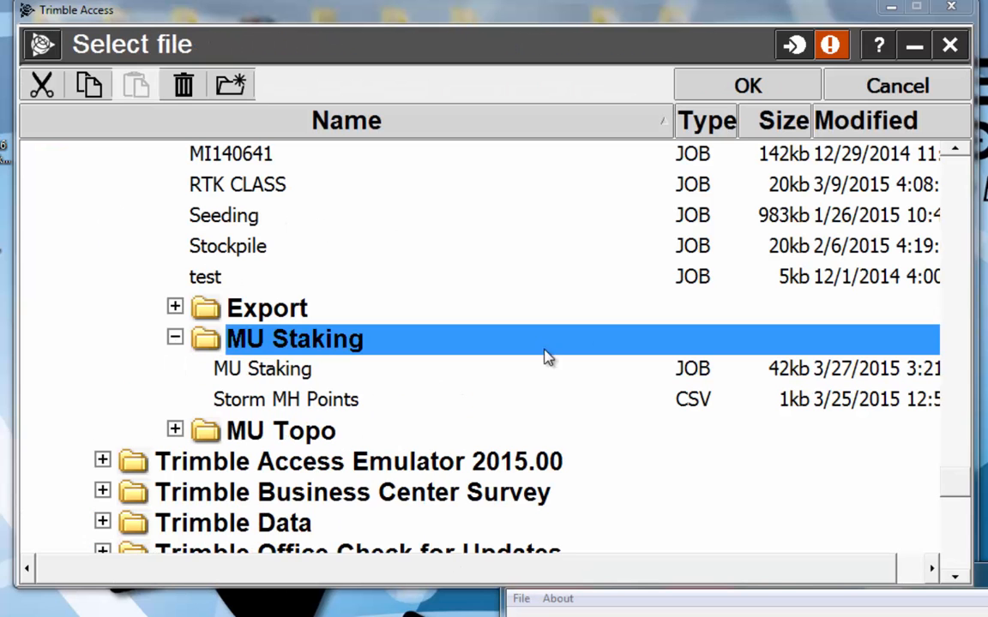
Search the drive's folder tree from the root down through the Trimble folder, collapsing that folder before moving on
left_click_drag(955, 482, 961, 144)
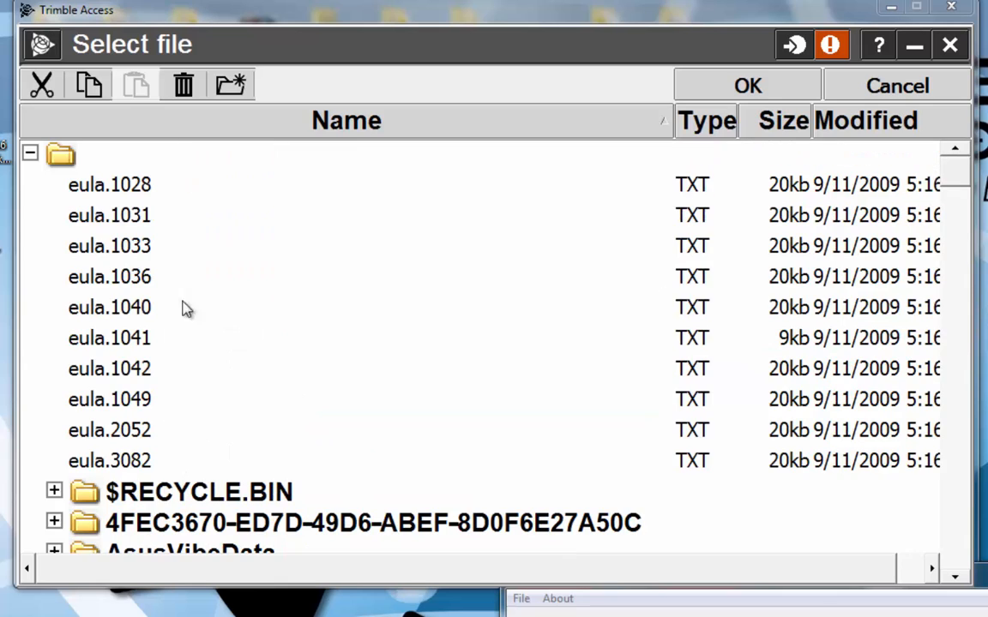
left_click_drag(954, 182, 955, 259)
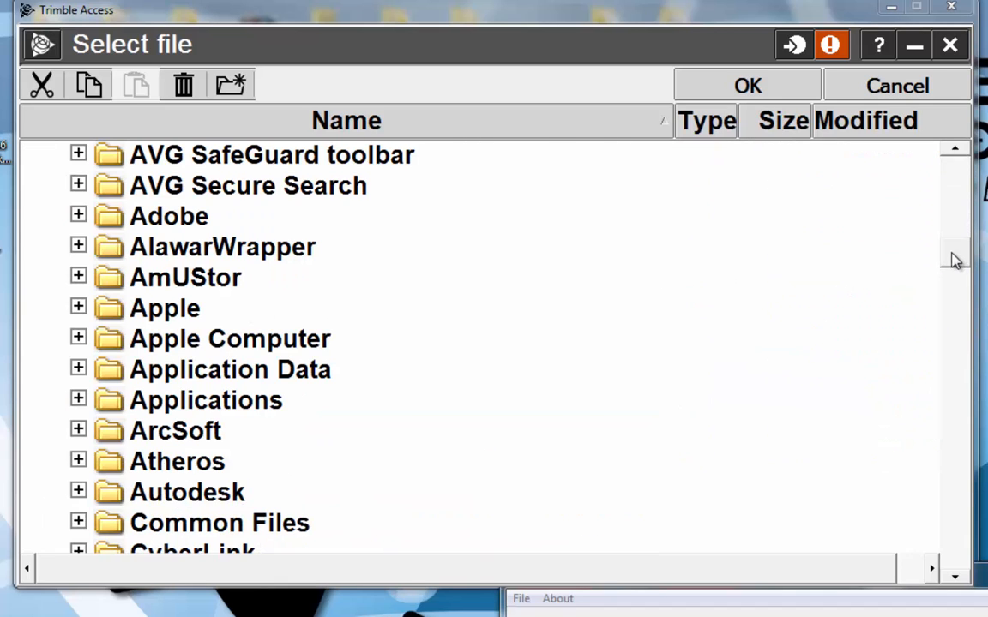
left_click(957, 547)
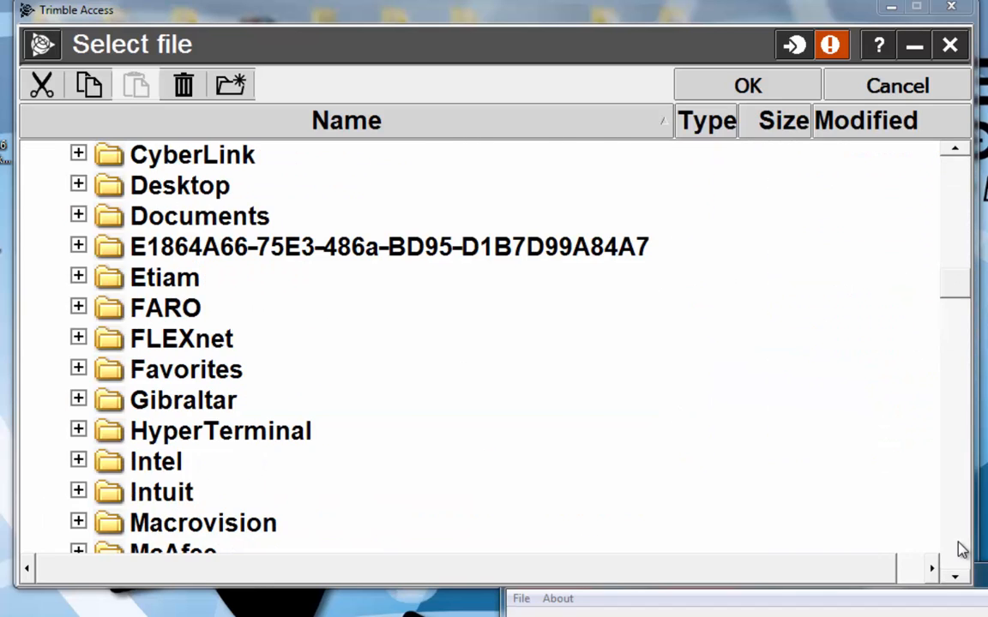
left_click(959, 547)
left_click(958, 547)
left_click(960, 546)
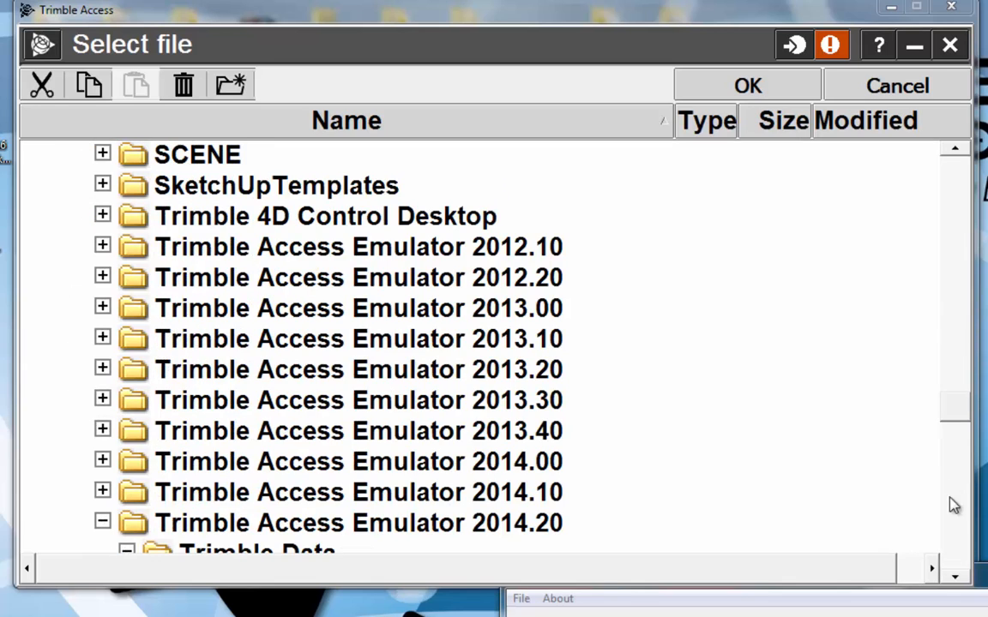
left_click(954, 300)
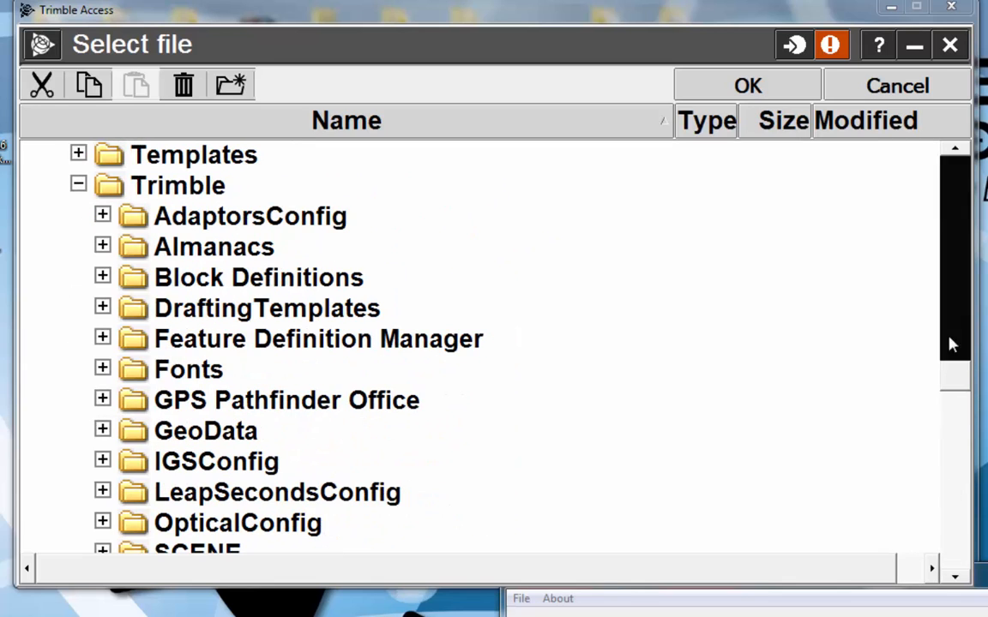
left_click(78, 185)
left_click(959, 540)
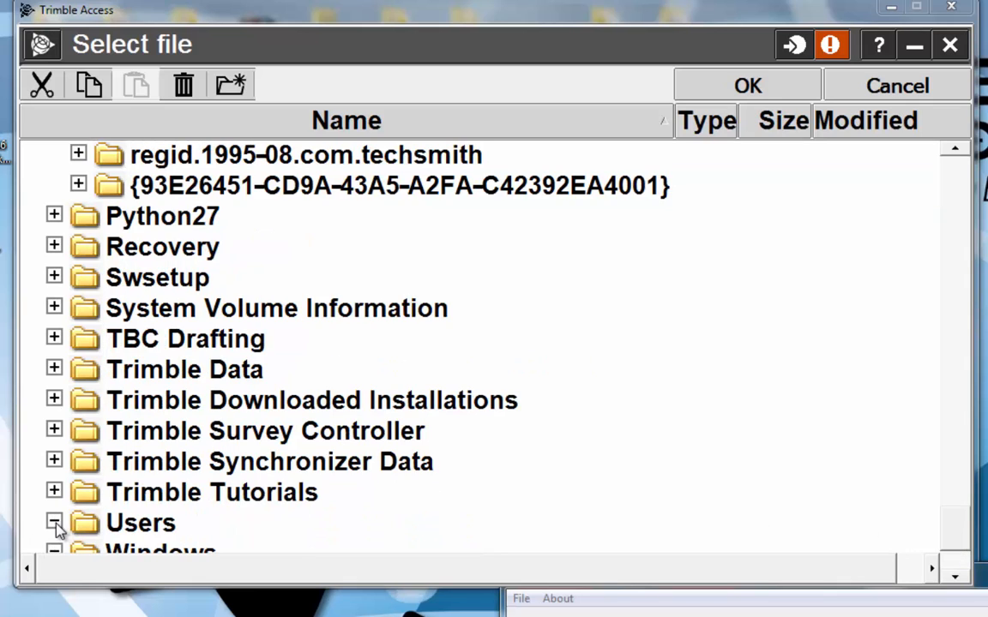
Browse the personal profile under Users, collapse its Favorites folder and look through the Desktop folder for the file to link
double_click(129, 525)
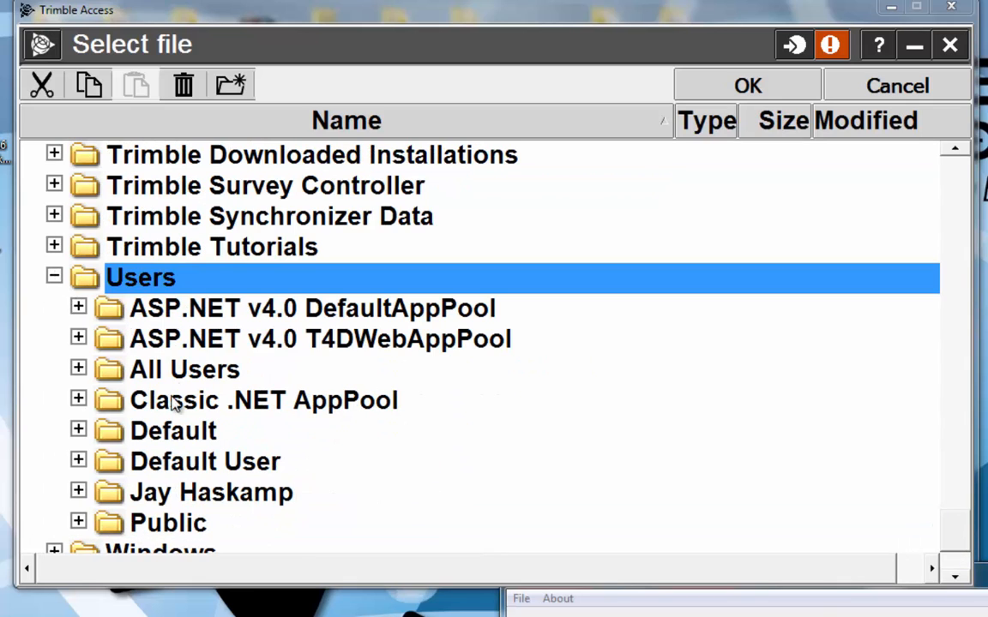
double_click(189, 495)
double_click(185, 498)
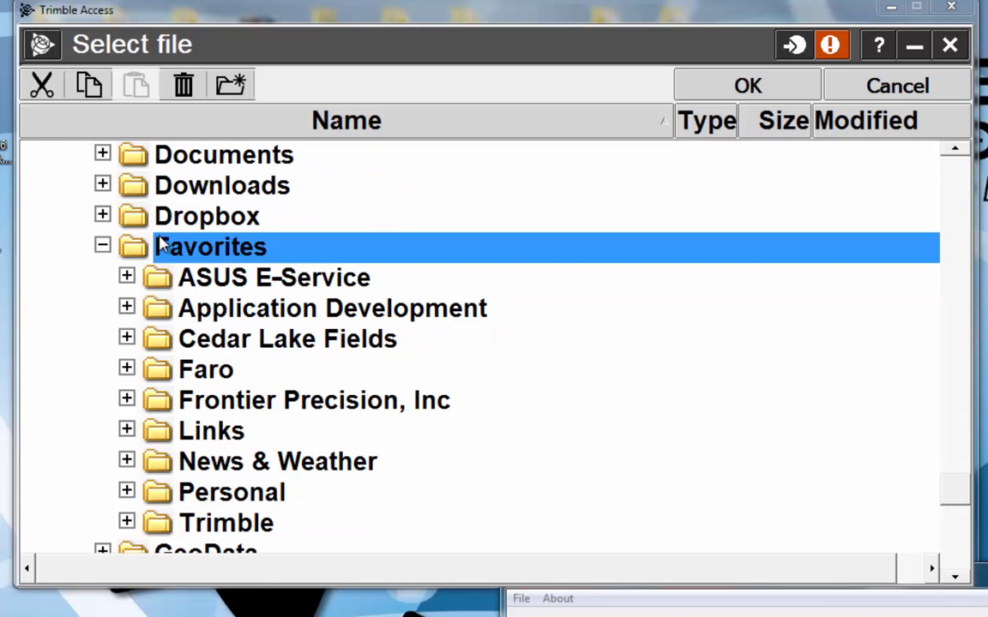
left_click(102, 246)
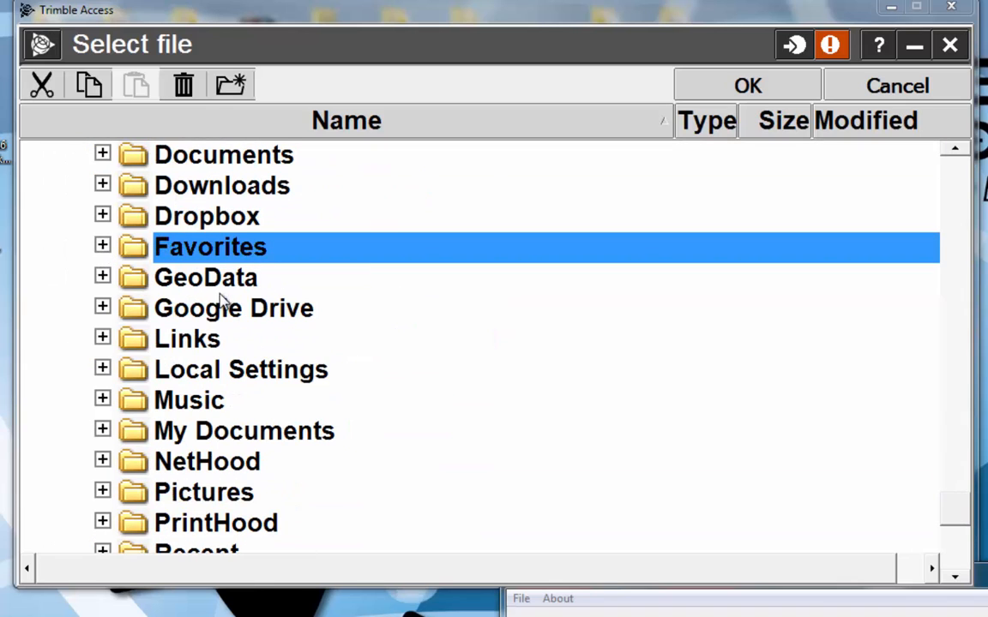
left_click(954, 148)
double_click(180, 153)
double_click(180, 152)
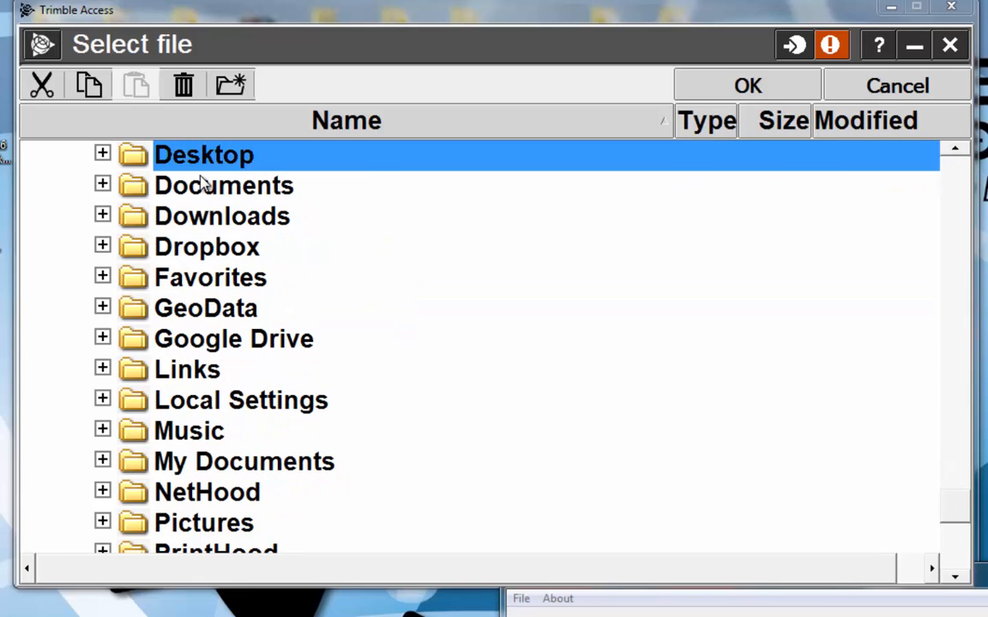
double_click(143, 160)
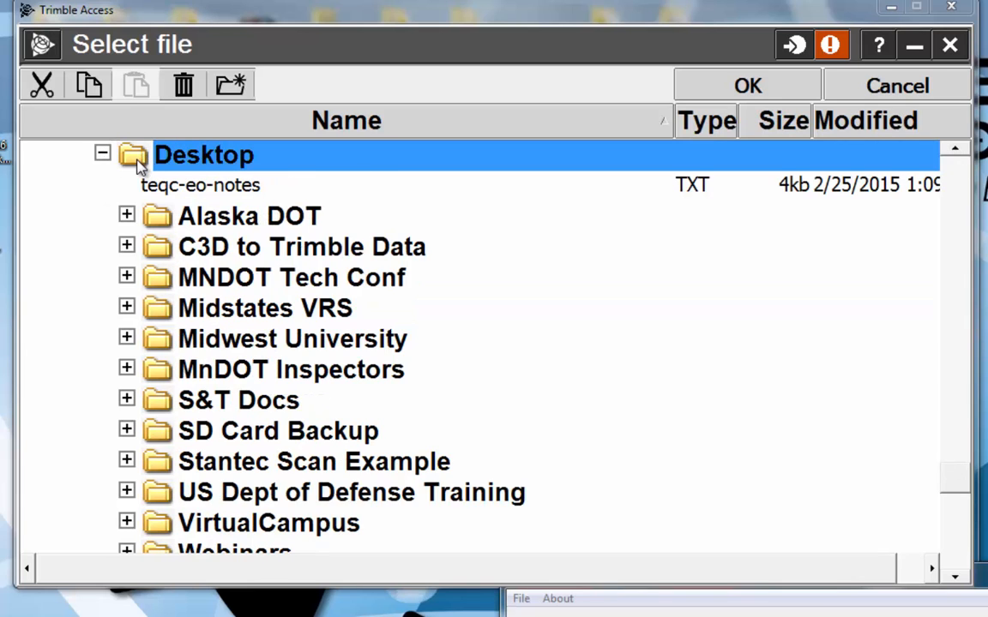
double_click(139, 160)
left_click(100, 156)
left_click(101, 155)
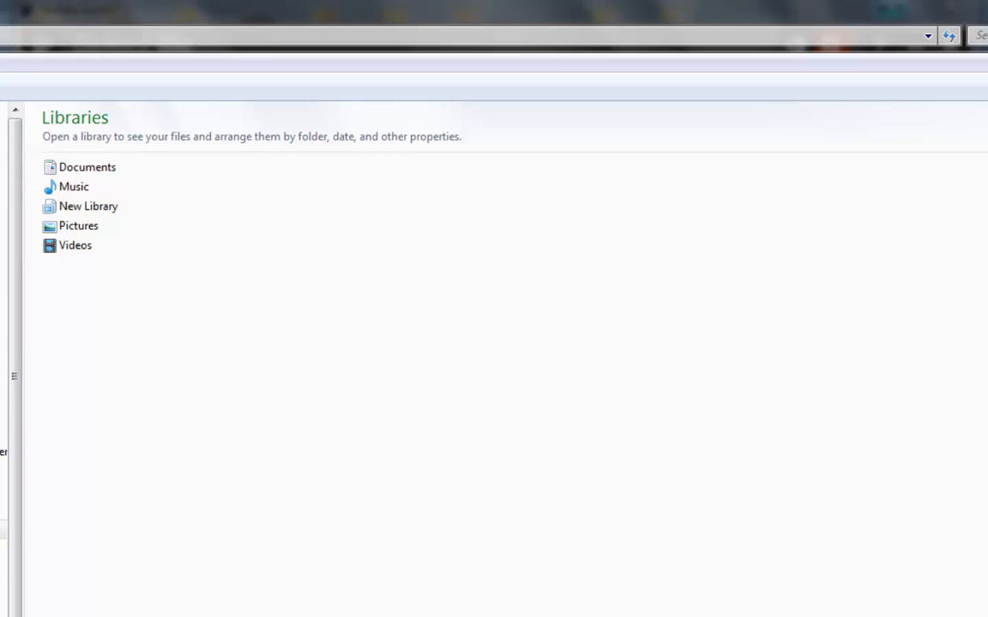
Switch to Windows Explorer and open Storm MH Points.csv from the MU Staking folder within C:\ProgramData\Trimble\Trimble Access Emulator 2014.20\Trimble Data
left_click(2, 613)
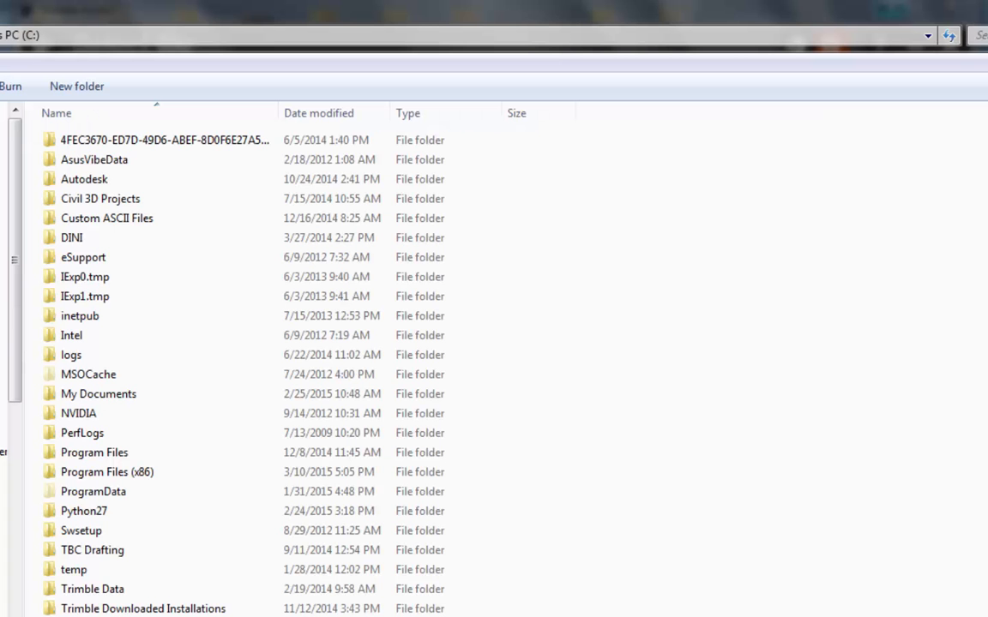
double_click(125, 494)
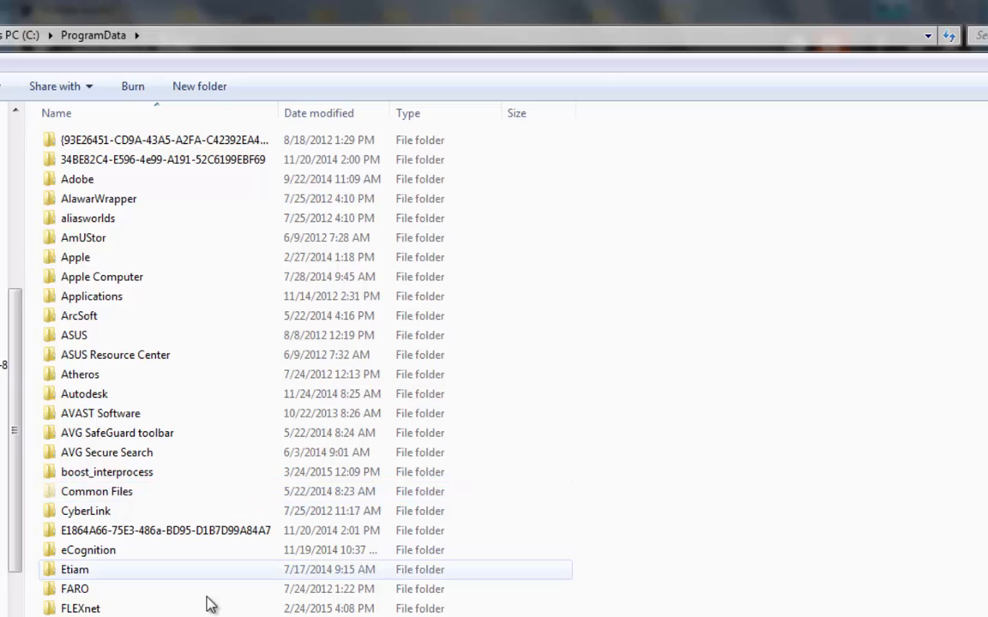
scroll(190, 606, "down", 8)
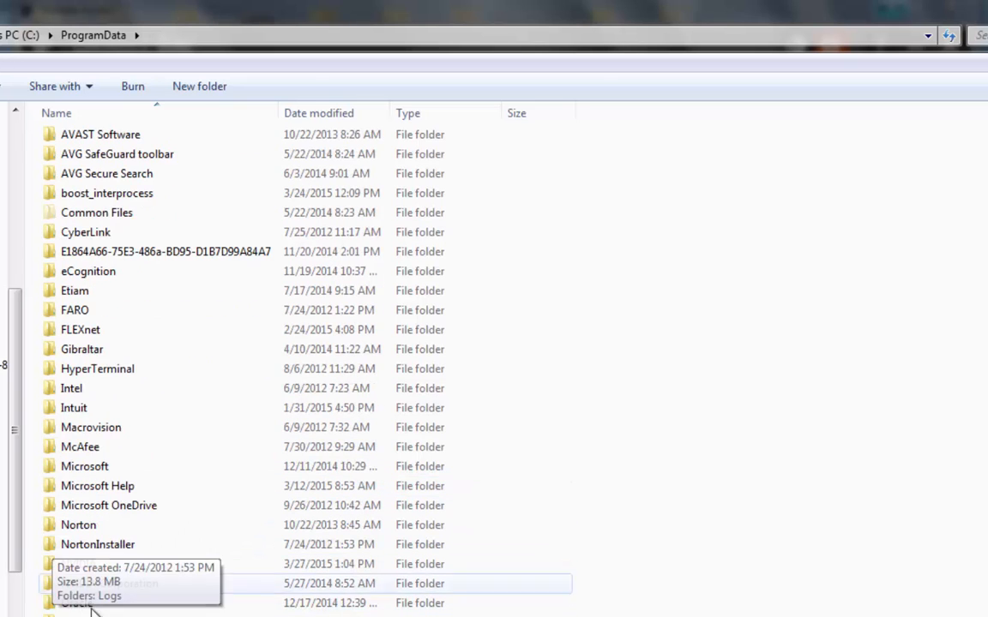
scroll(190, 601, "down", 3)
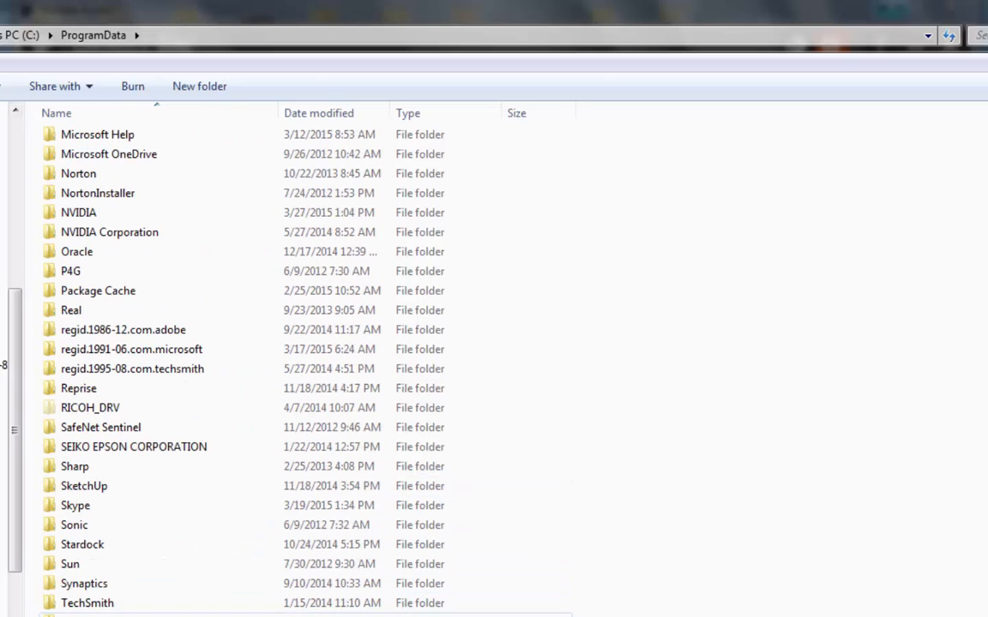
double_click(129, 616)
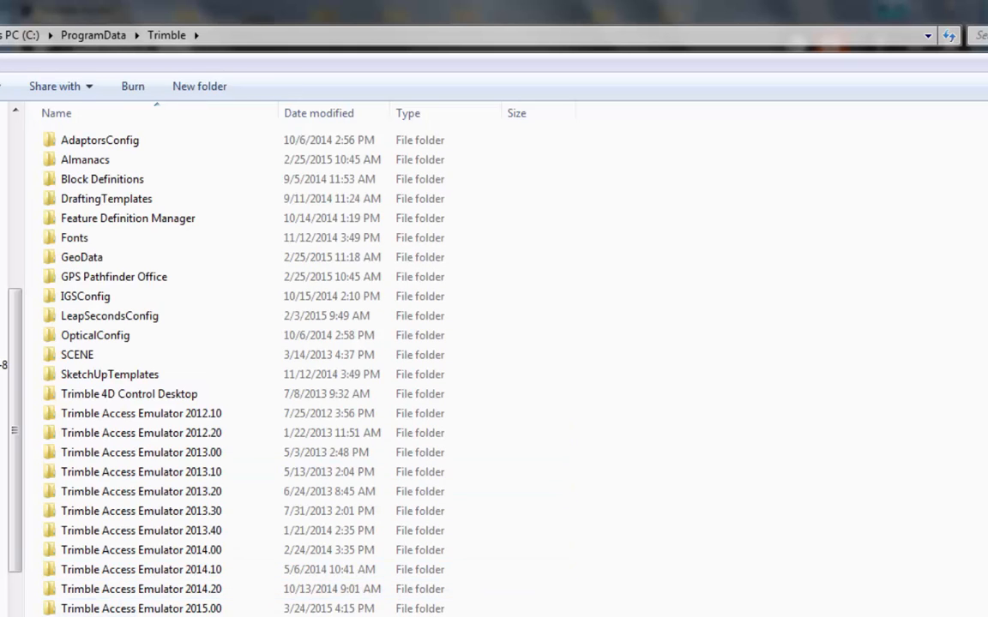
double_click(160, 596)
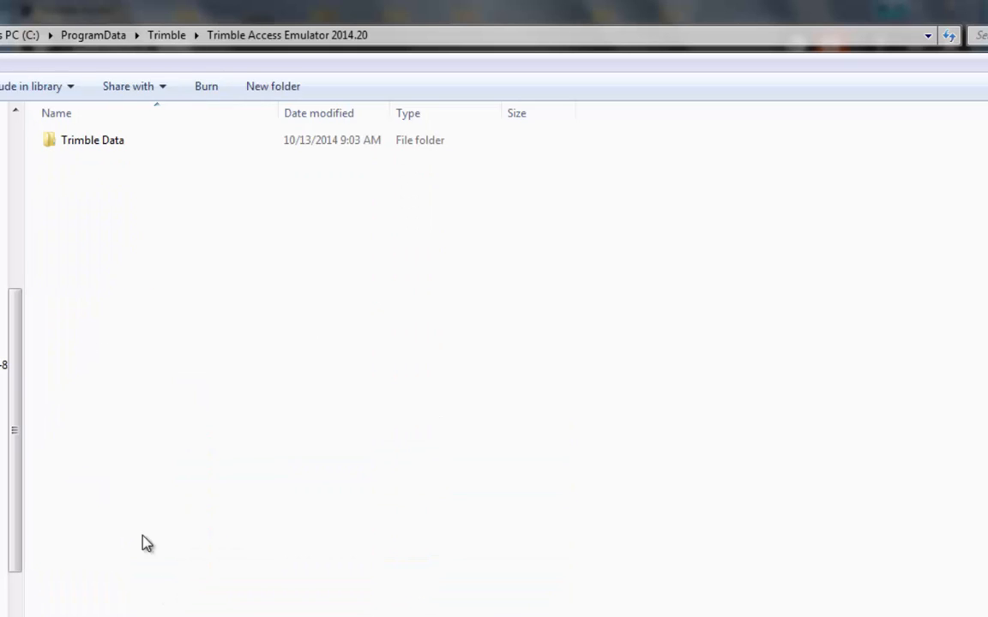
double_click(68, 144)
double_click(82, 144)
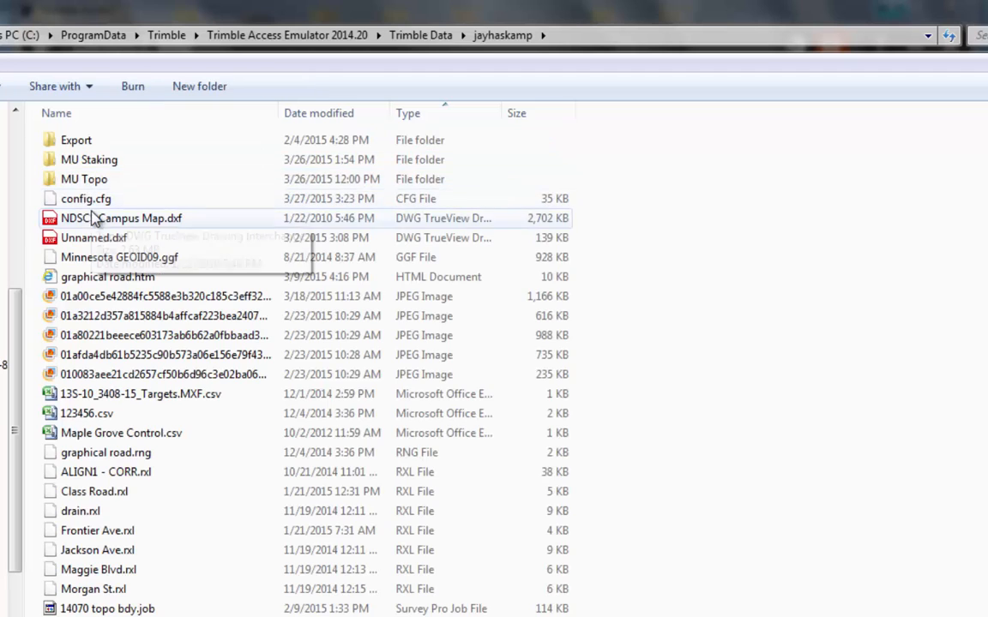
double_click(93, 161)
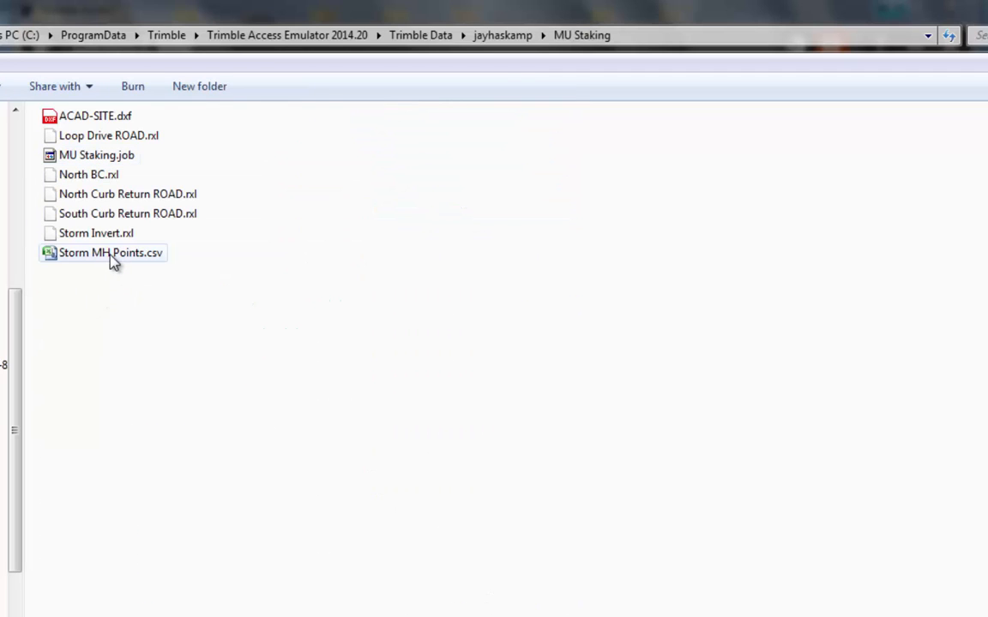
double_click(113, 258)
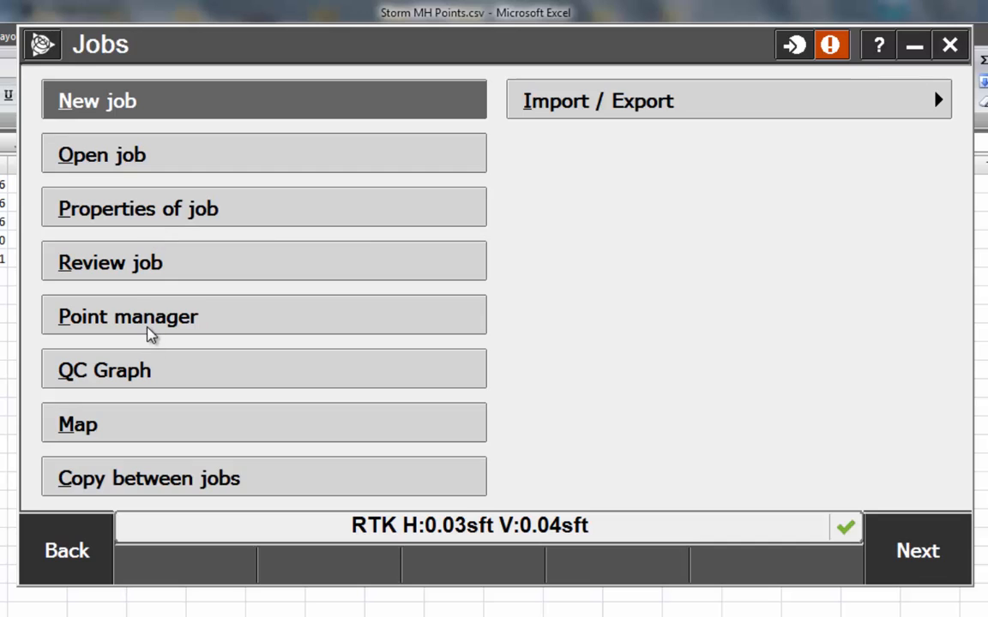
Switch to Trimble Access and review the job's points in Point manager and the files available as active map layers
left_click(147, 334)
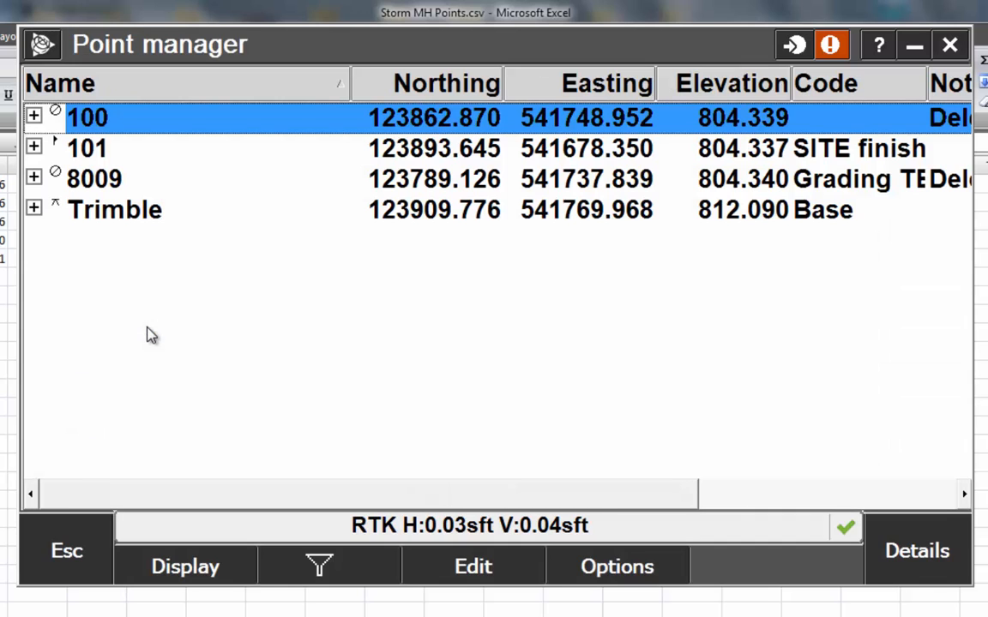
left_click(64, 531)
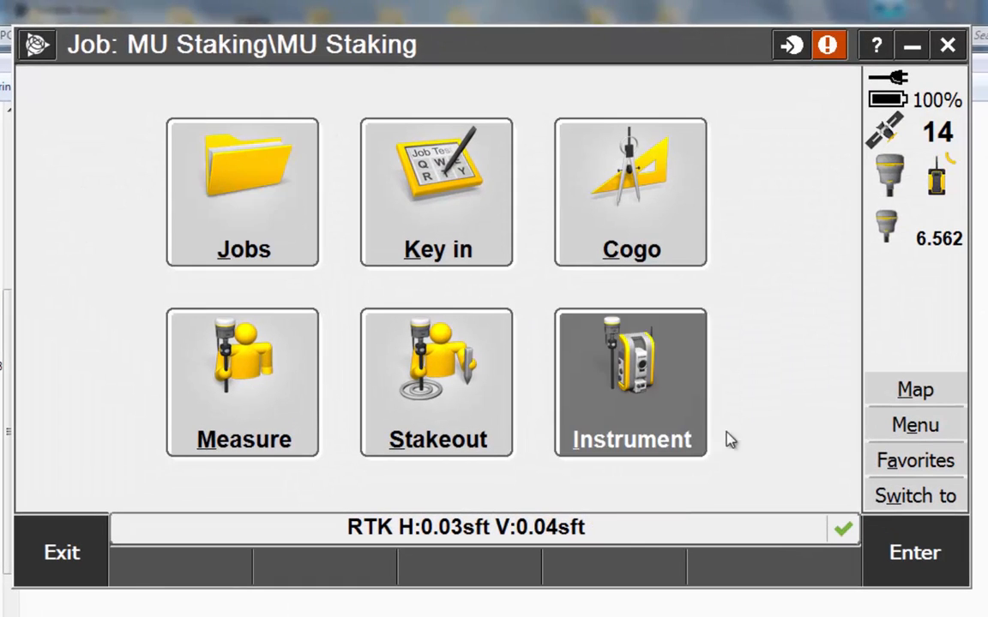
left_click(909, 390)
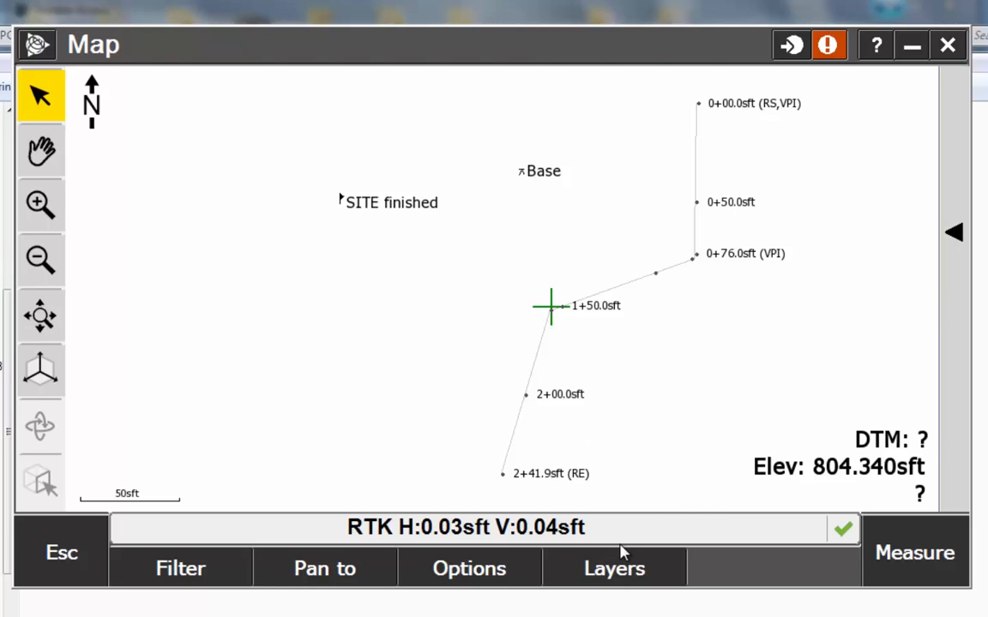
left_click(600, 568)
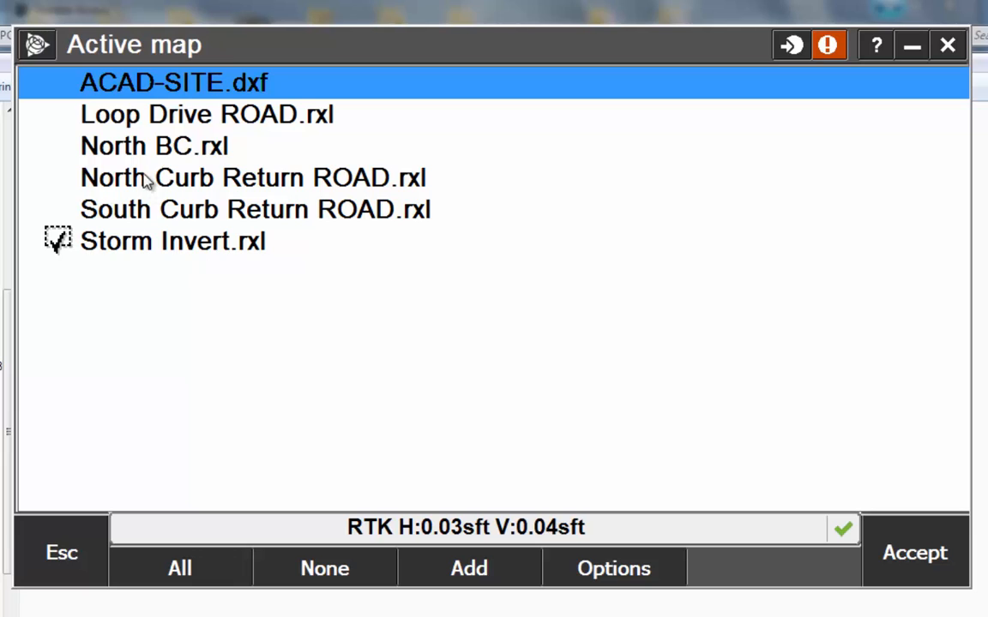
left_click(62, 554)
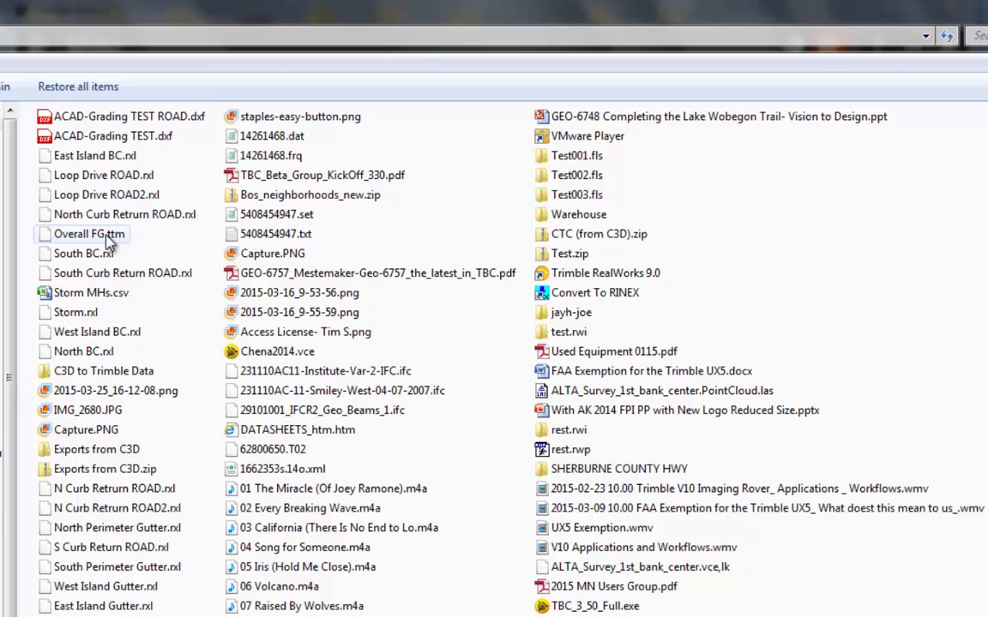
Switch to the Recycle Bin in Windows Explorer and restore the deleted surface file Overall FG.ttm
left_click(90, 234)
right_click(104, 241)
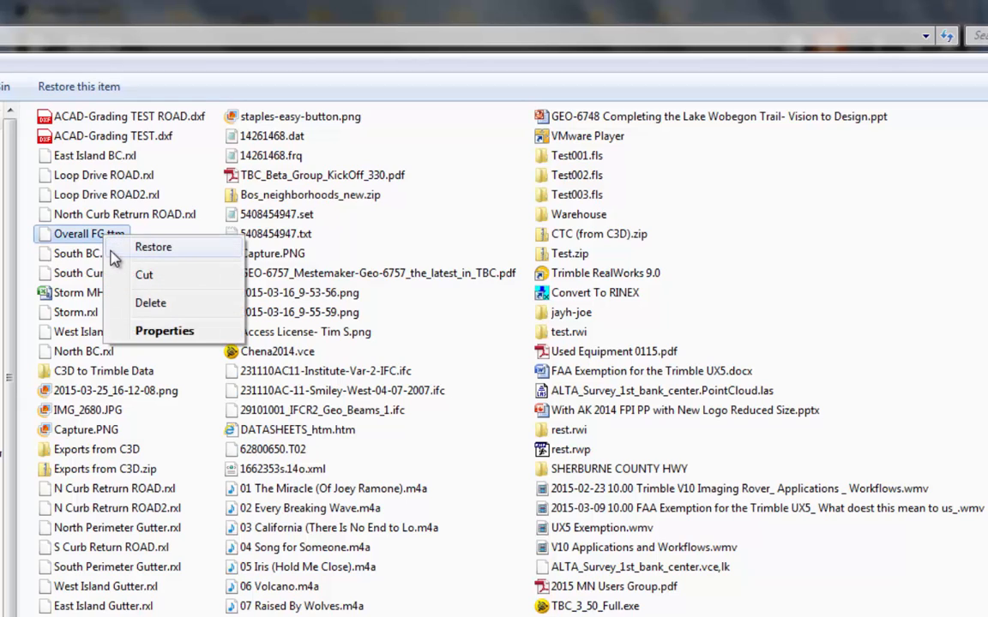
left_click(152, 247)
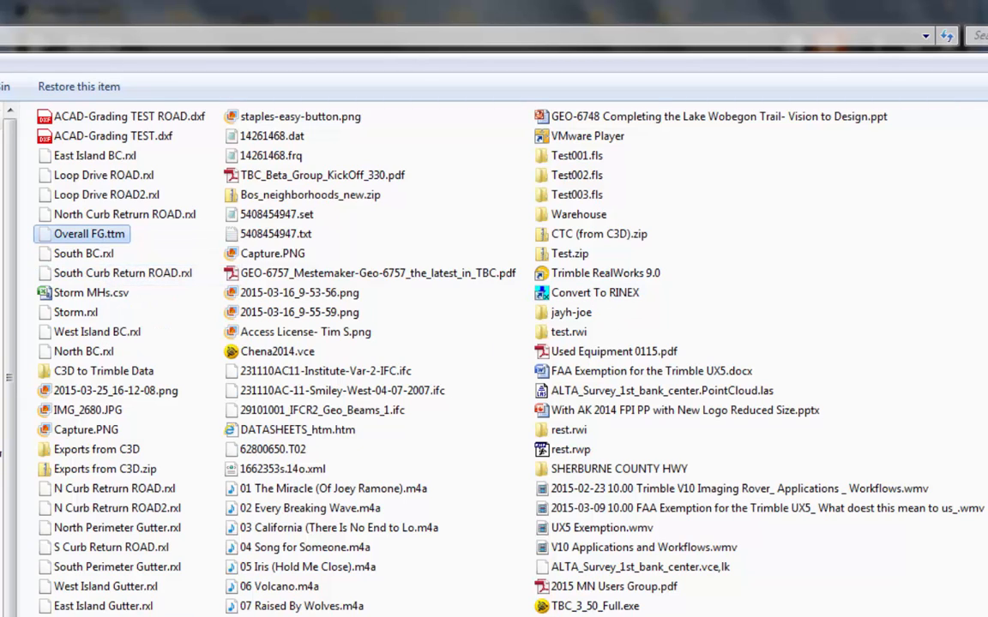
Browse drive C: in Windows Explorer, checking the Trimble Data folder, and open the Trimble folder inside ProgramData
left_click(3, 518)
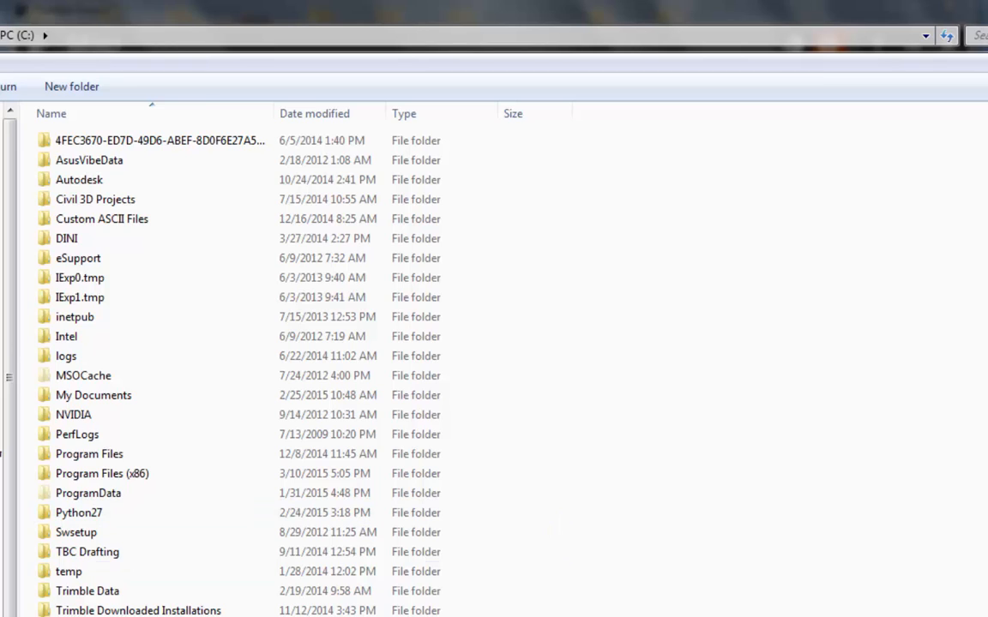
double_click(76, 592)
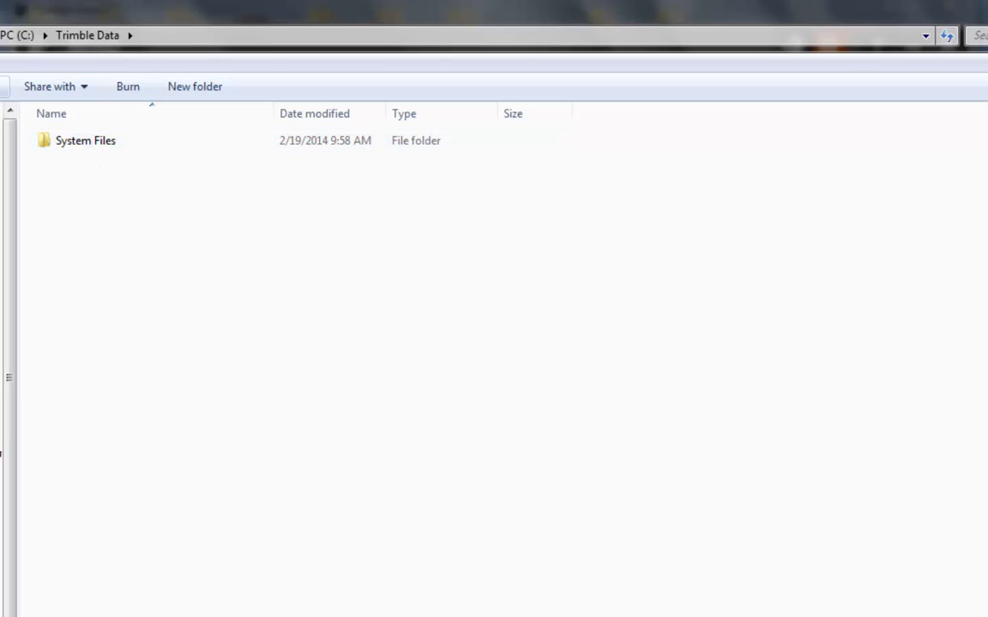
left_click(0, 35)
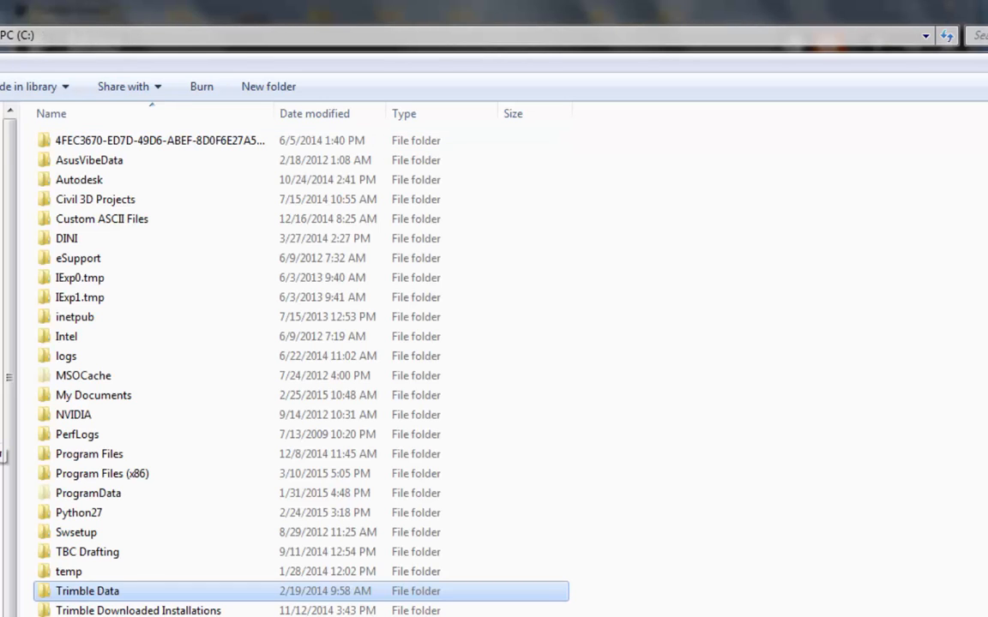
double_click(107, 495)
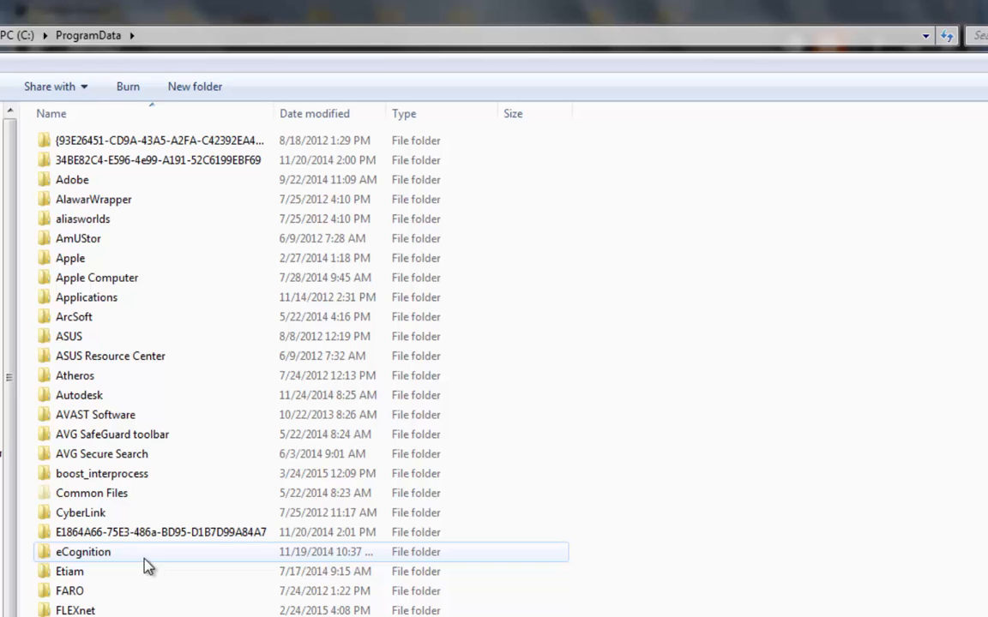
scroll(257, 386, "down", 15)
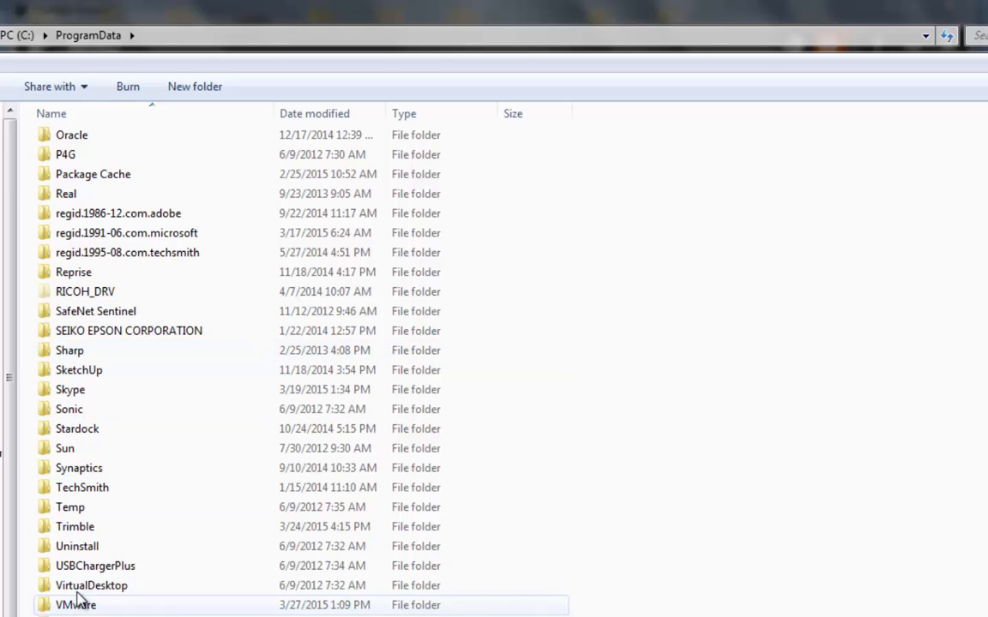
left_click(81, 530)
double_click(82, 529)
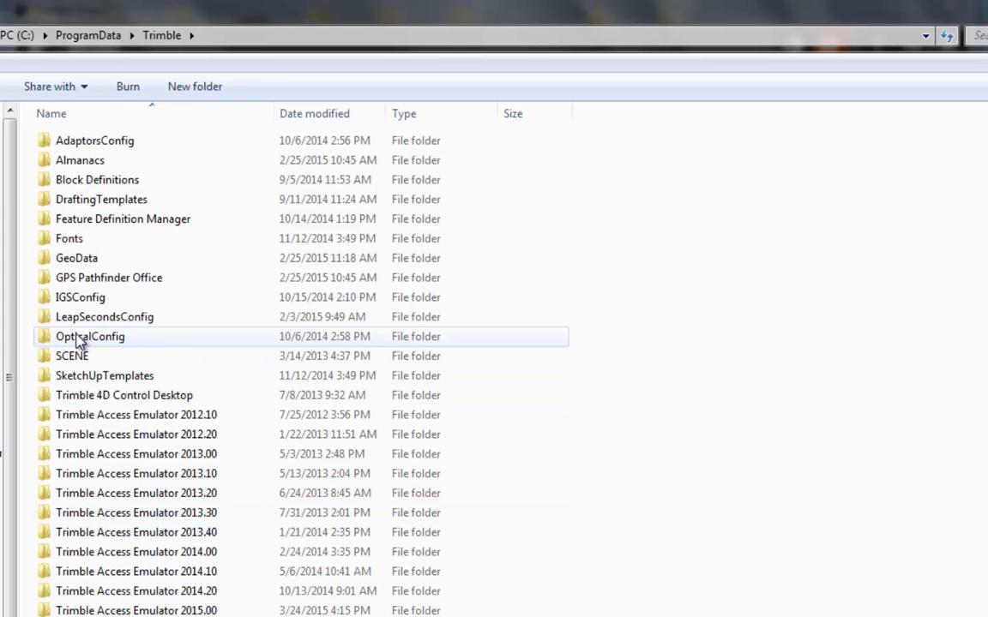
Paste Overall FG.ttm into the MU Staking folder under the profile folder in Trimble Access Emulator 2014.20\Trimble Data
double_click(196, 591)
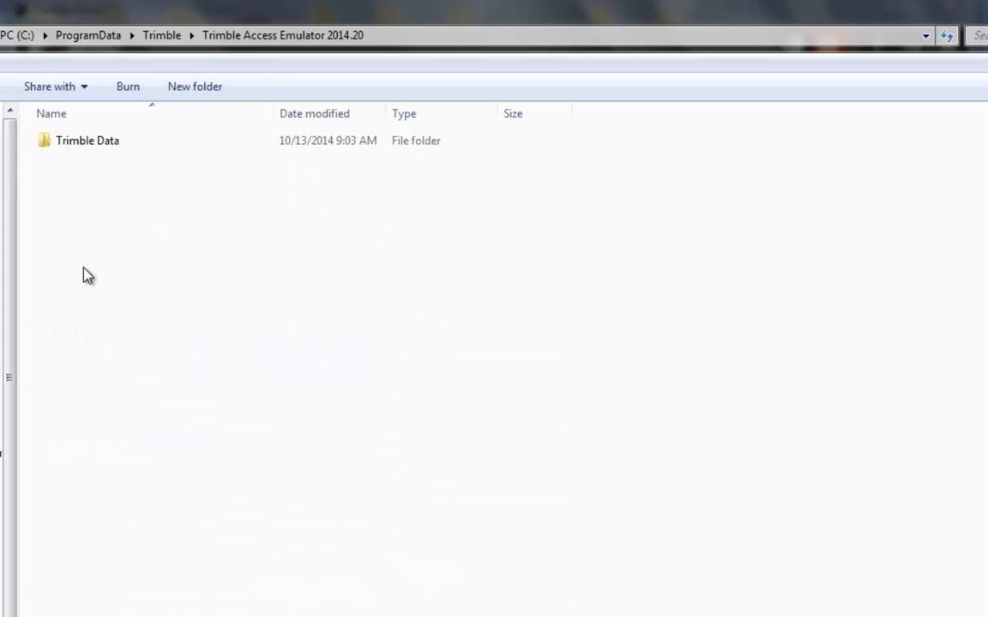
double_click(88, 141)
double_click(88, 142)
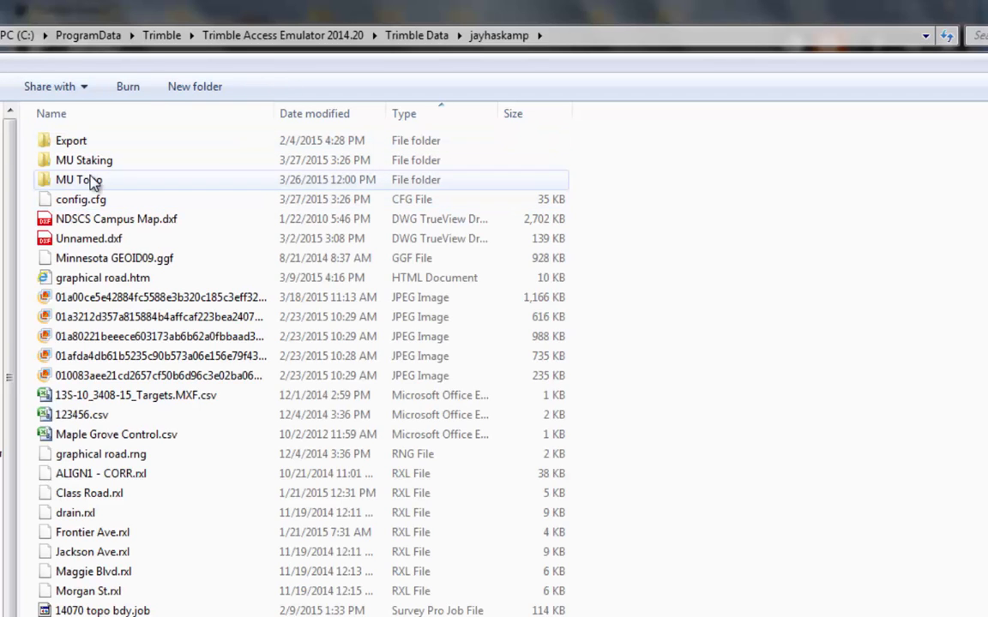
double_click(102, 159)
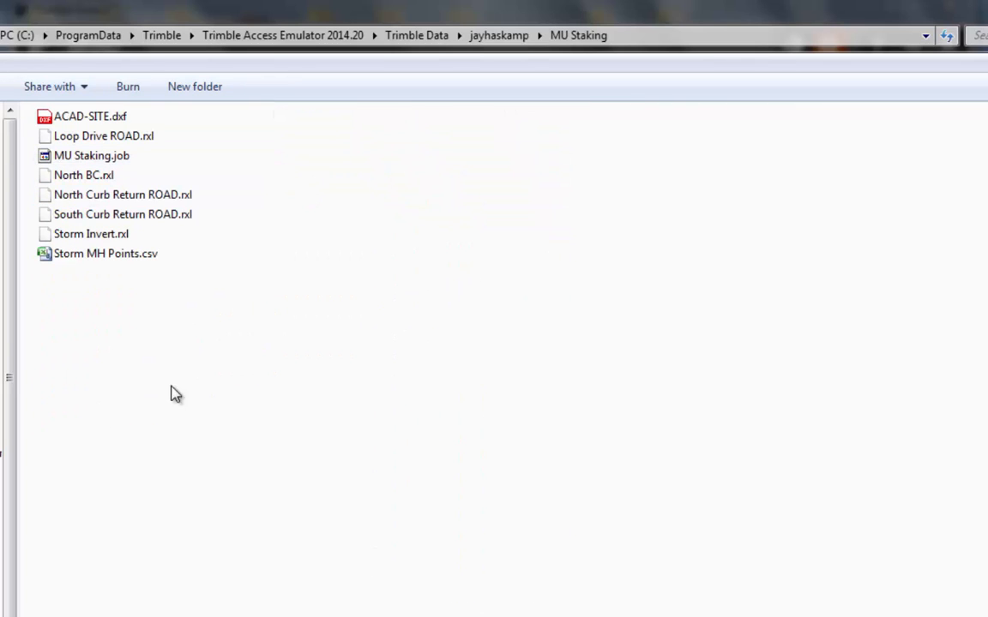
right_click(262, 277)
left_click(306, 405)
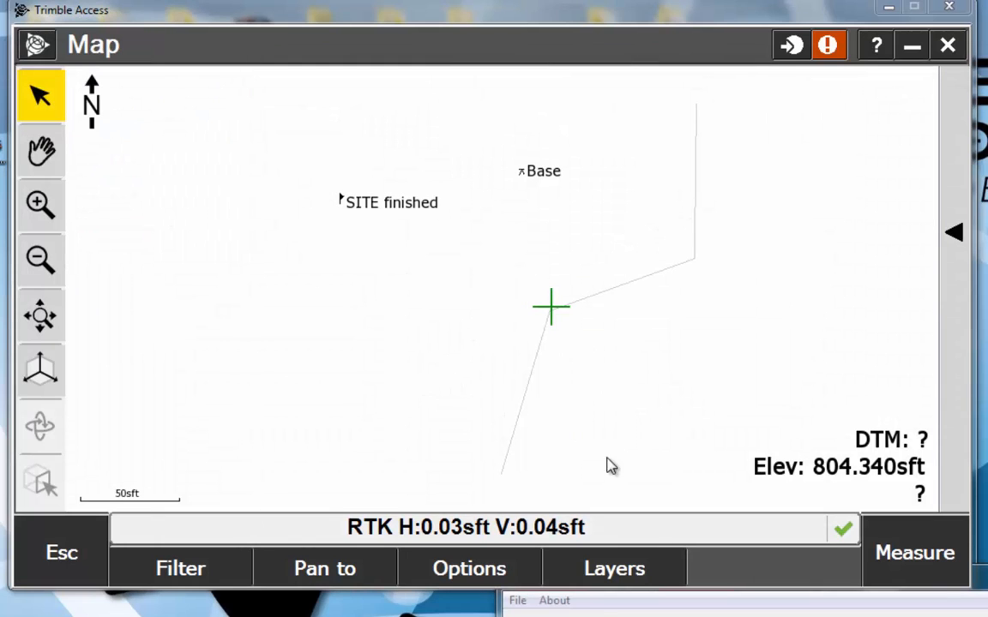
Switch to Trimble Access and add the Overall FG.ttm surface to the map as an active layer
left_click(638, 573)
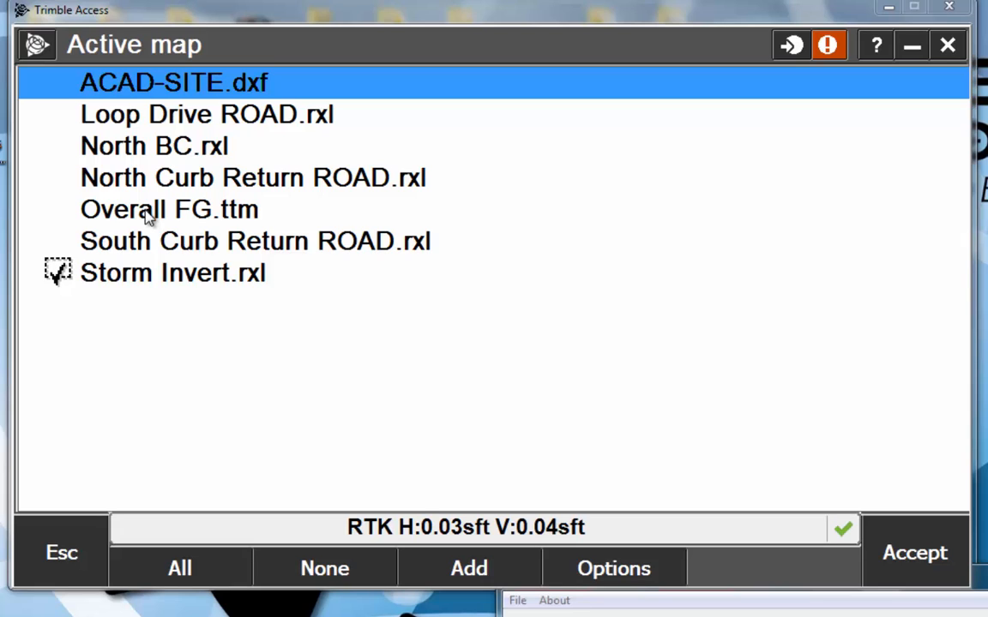
left_click(148, 216)
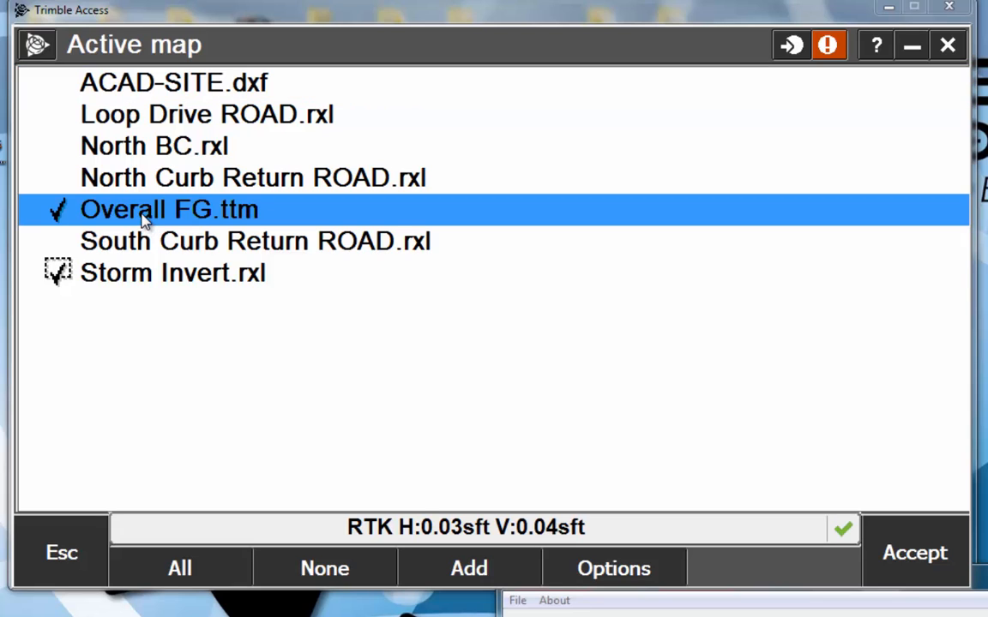
left_click(889, 547)
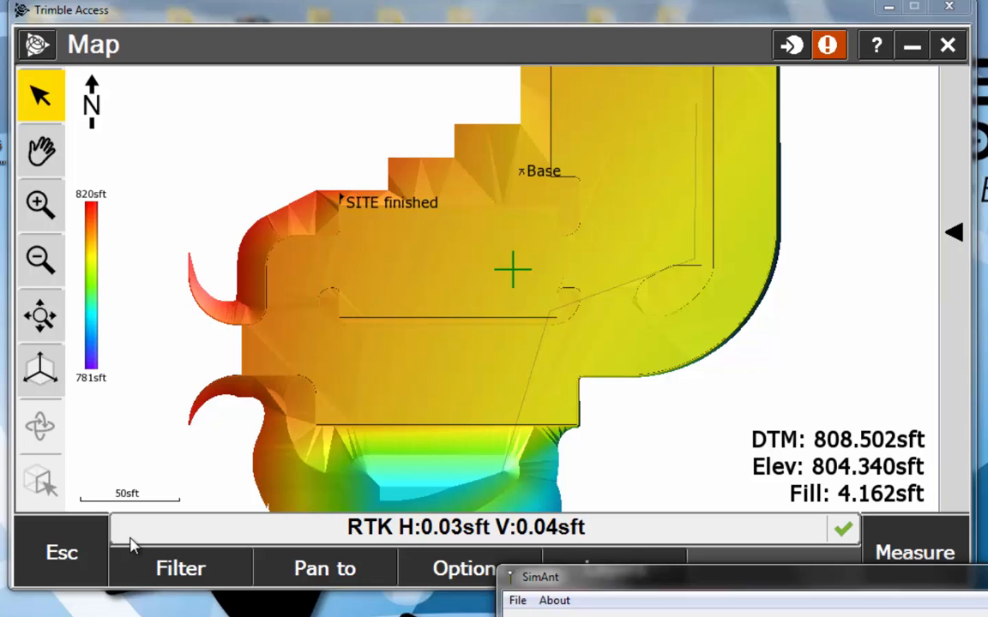
Leave the map and open DTM staking from the job's stakeout options
left_click(101, 564)
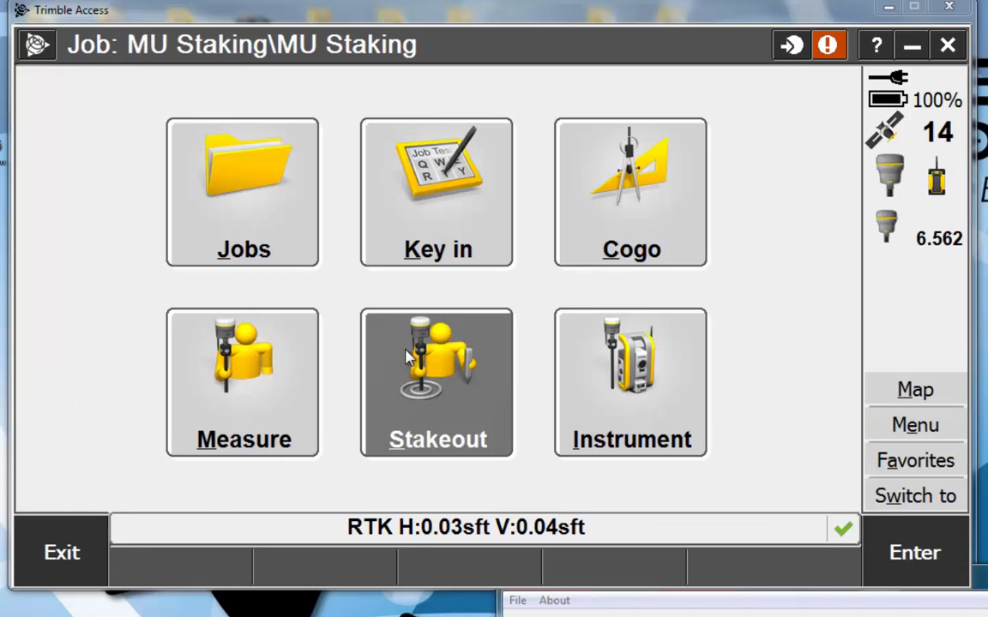
left_click(452, 403)
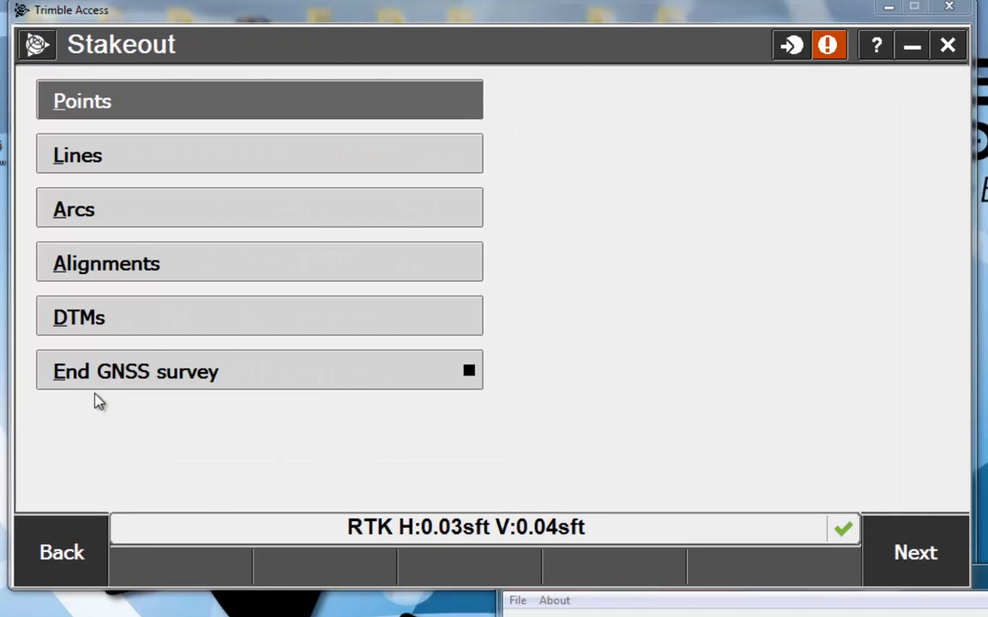
left_click(160, 319)
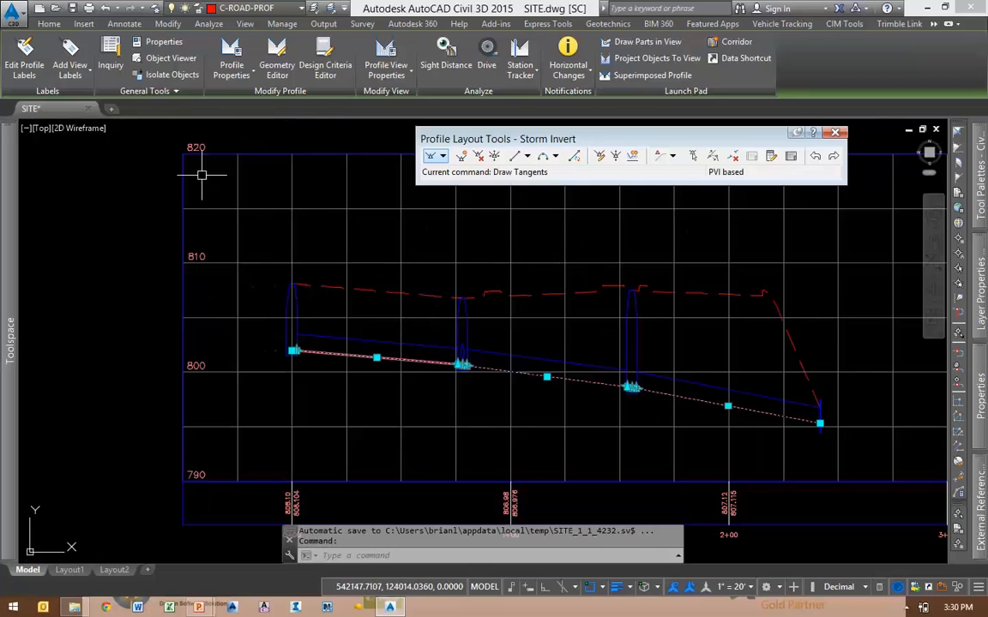
Switch to AutoCAD Civil 3D and open the ROAD.dwg drawing from the C3D To TSC folder
left_click(57, 11)
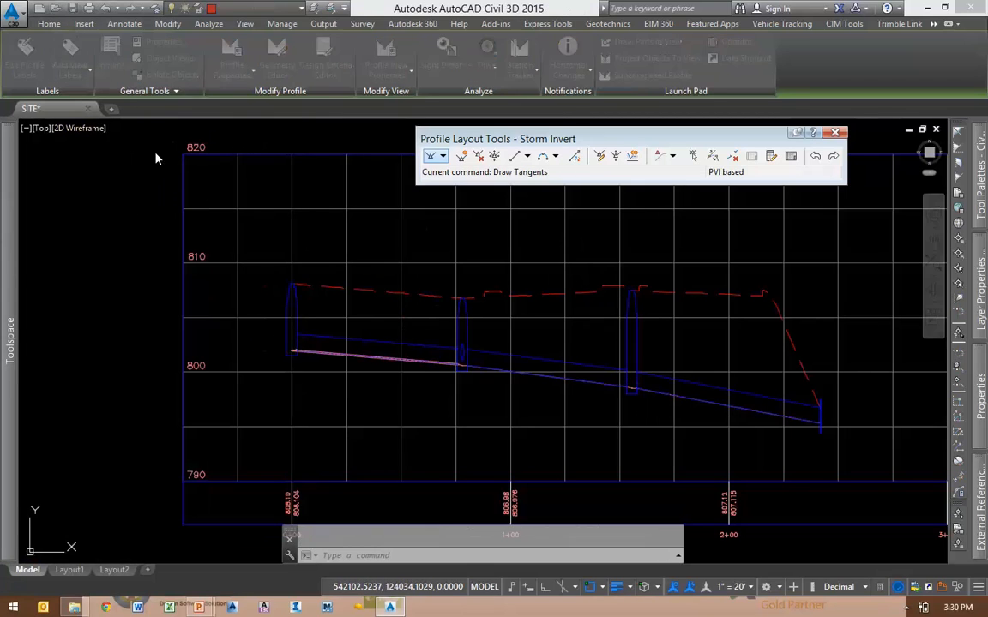
left_click(570, 492)
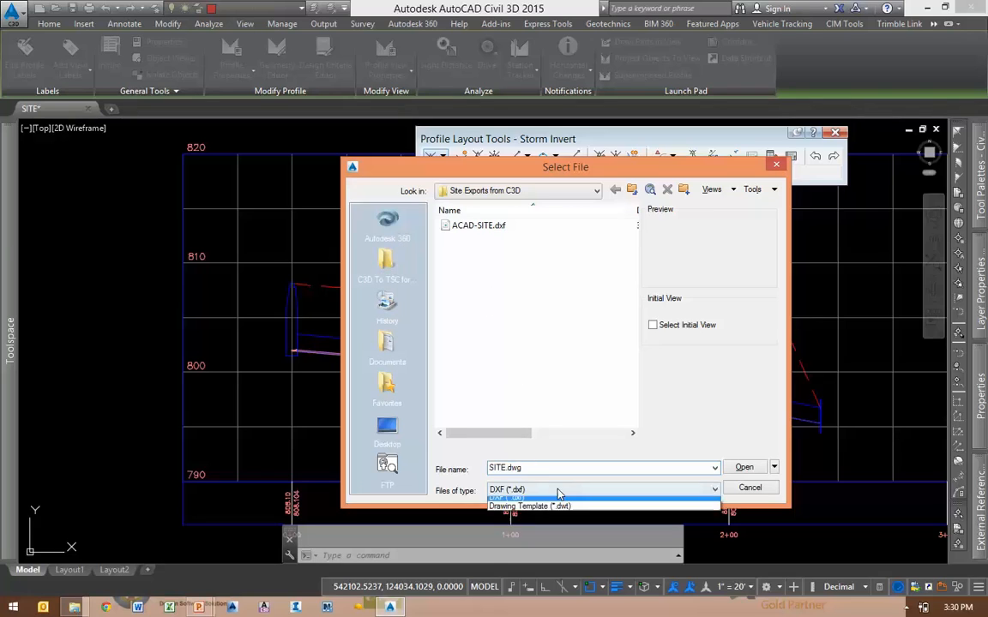
left_click(518, 501)
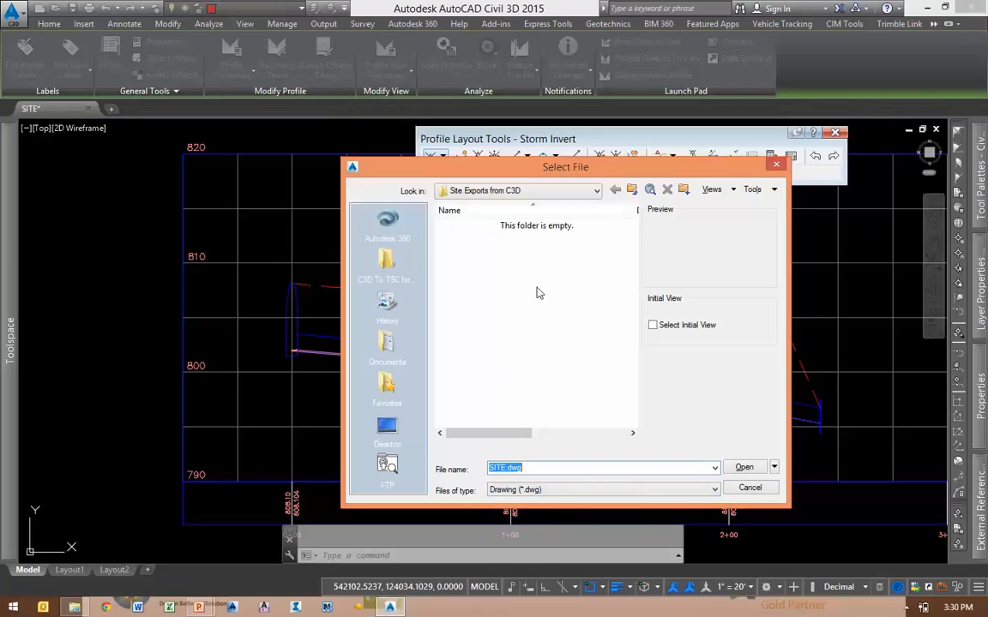
left_click(385, 264)
double_click(474, 304)
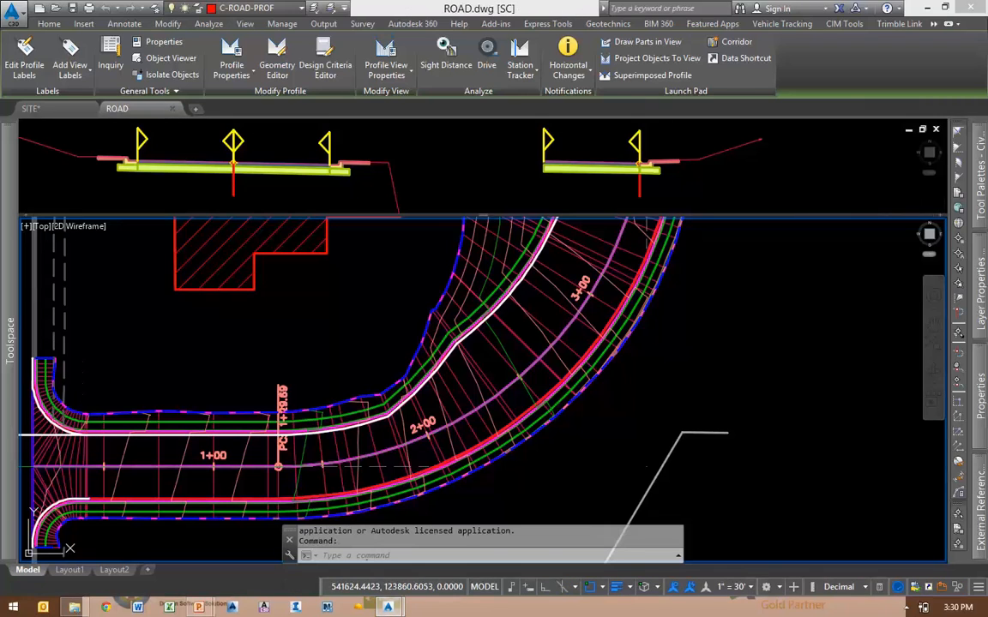
Examine the Loop Drive corridor in plan, from the curb returns at the entrance to the widening near station 2+00
middle_click_drag(243, 359, 551, 309)
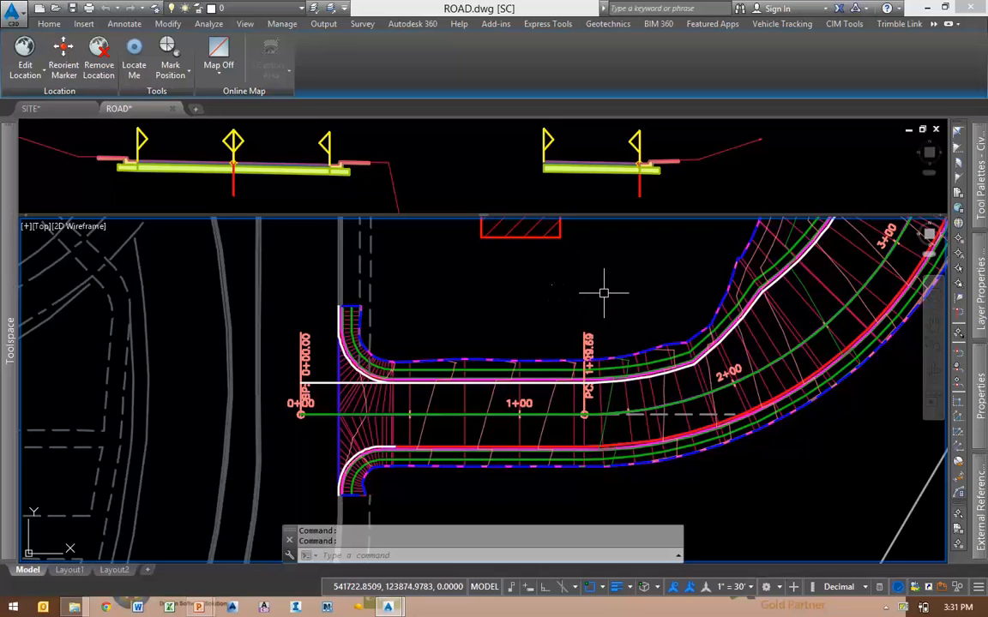
middle_click_drag(599, 289, 483, 339)
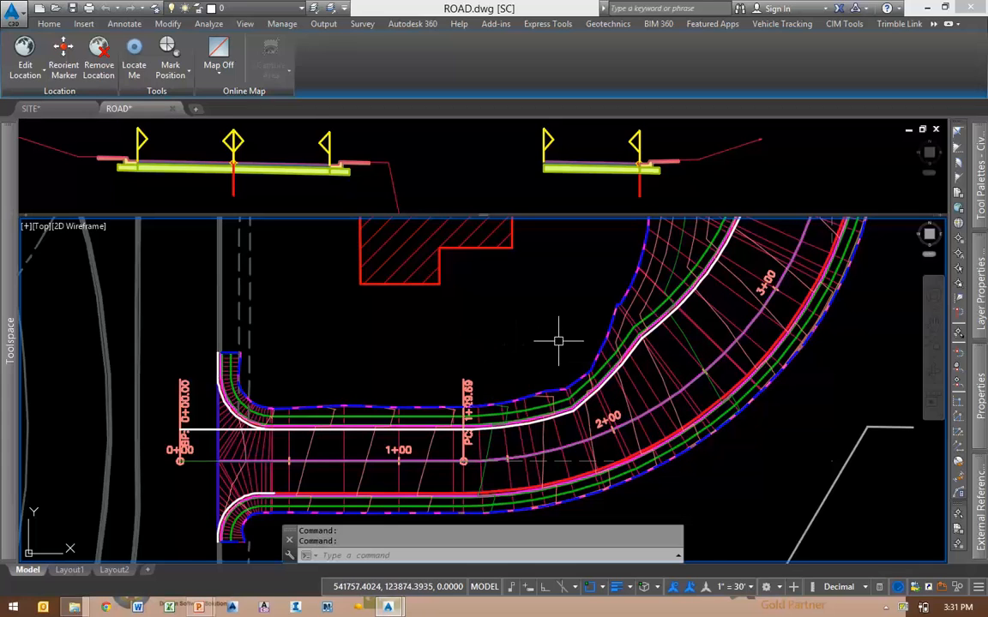
middle_click_drag(563, 337, 495, 352)
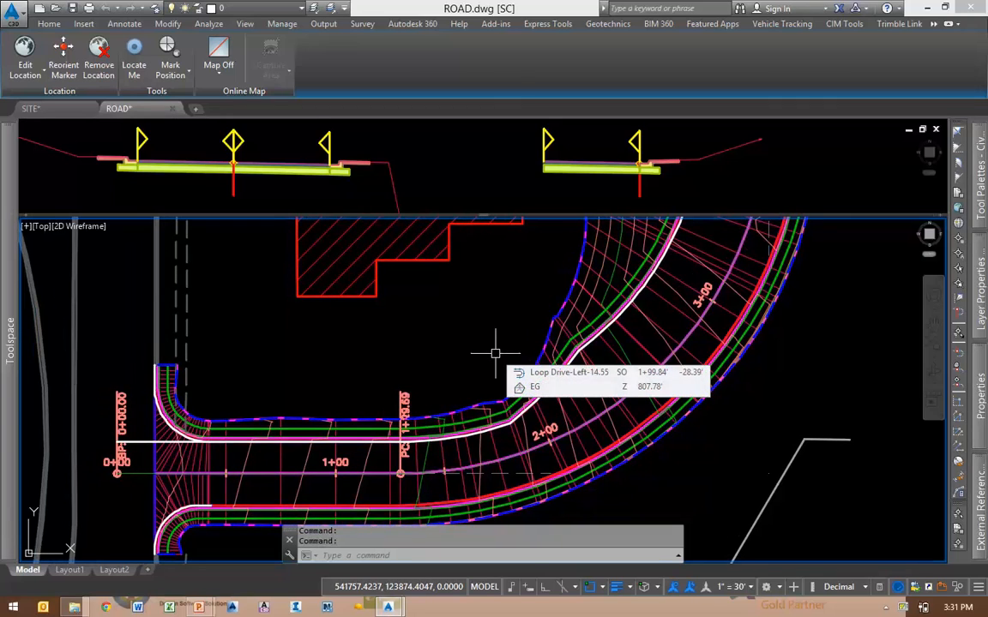
middle_click_drag(402, 388, 436, 356)
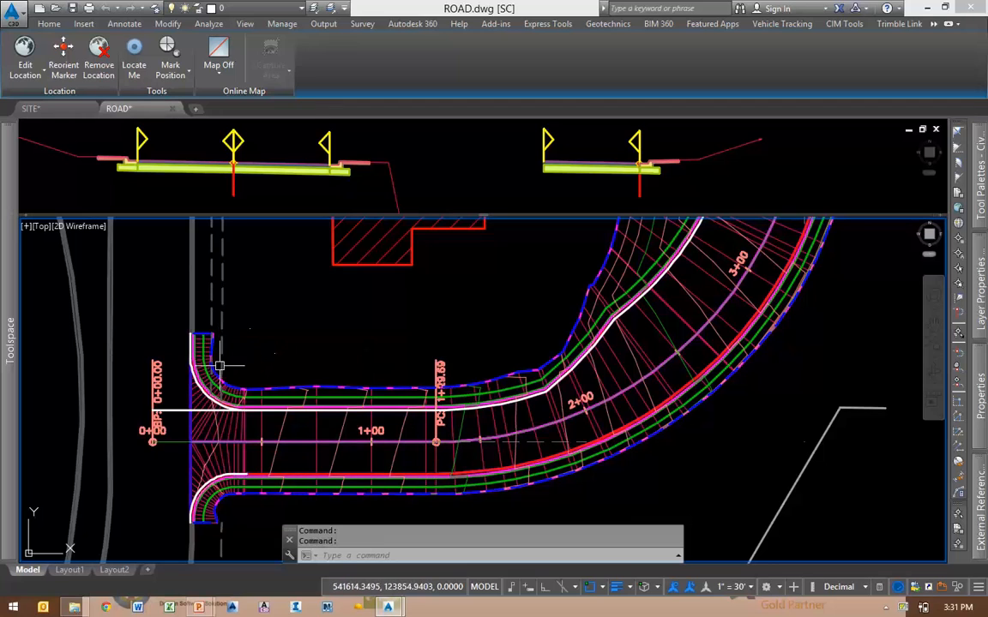
scroll(574, 266, "up", 4)
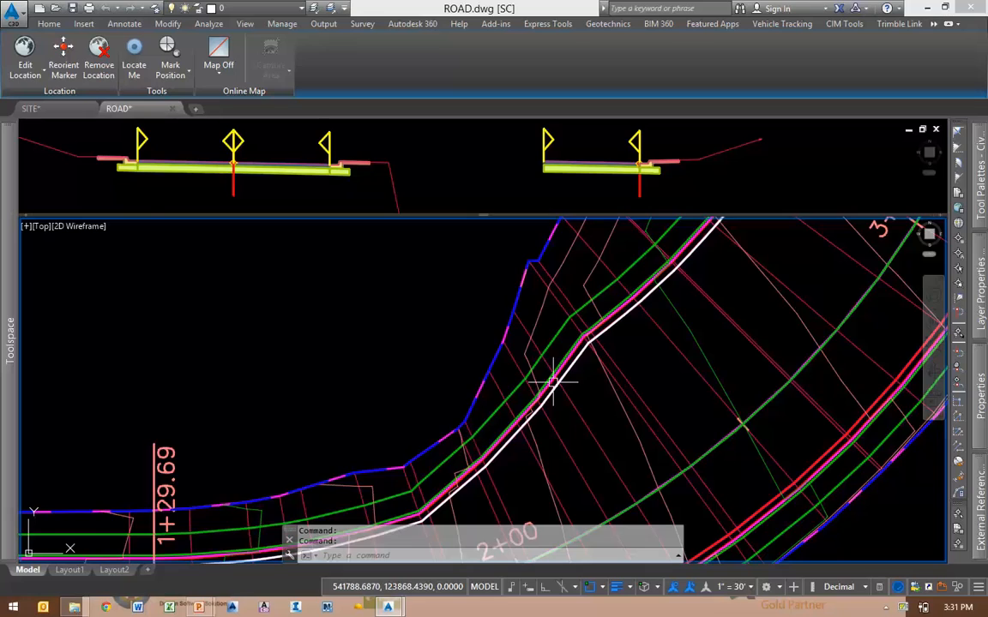
scroll(555, 382, "down", 4)
scroll(556, 381, "down", 2)
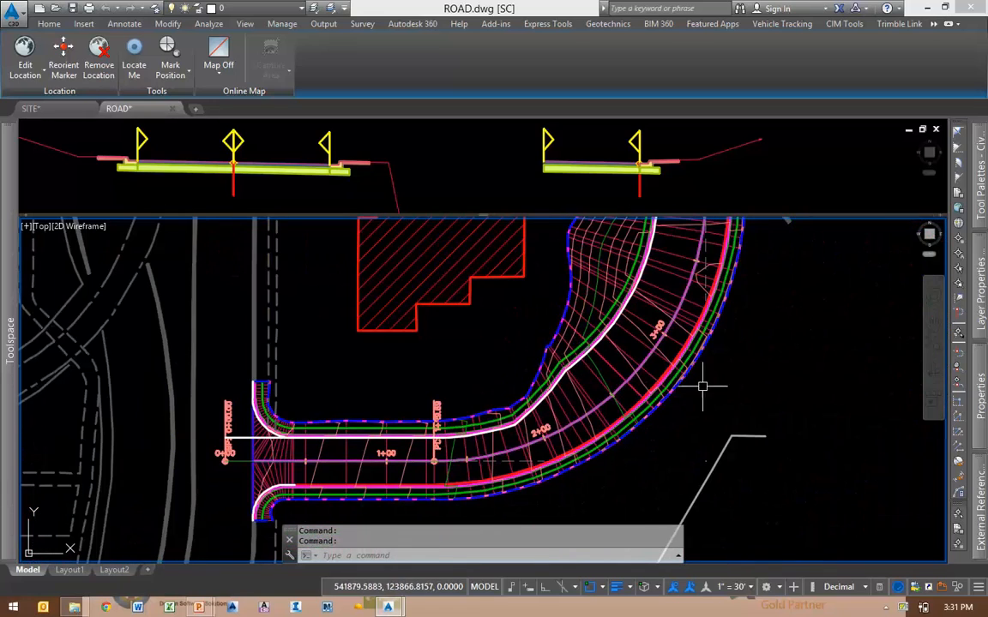
scroll(699, 388, "up", 1)
middle_click_drag(536, 442, 626, 382)
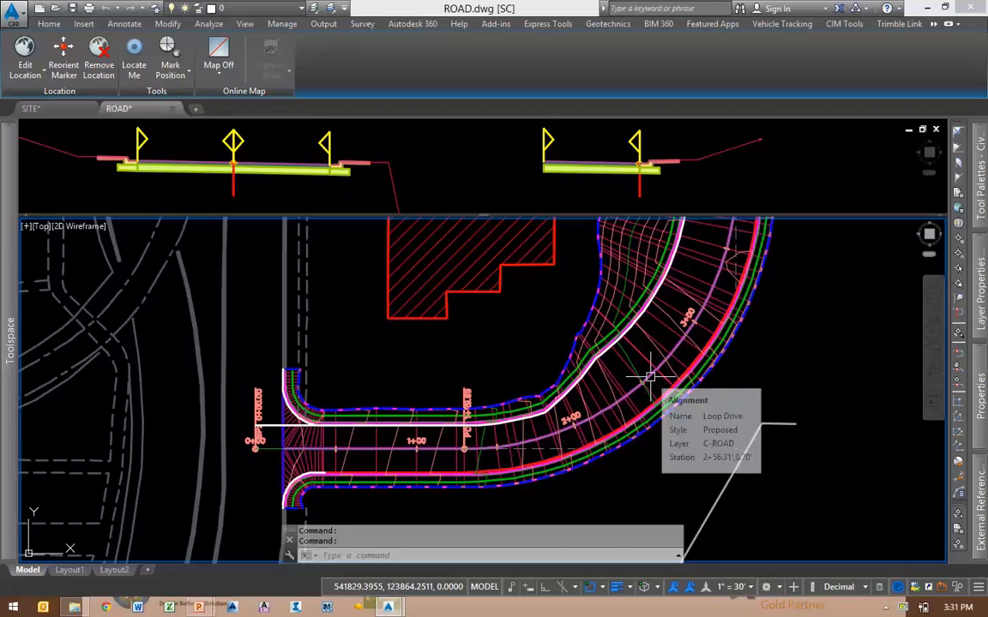
mouse_move(656, 364)
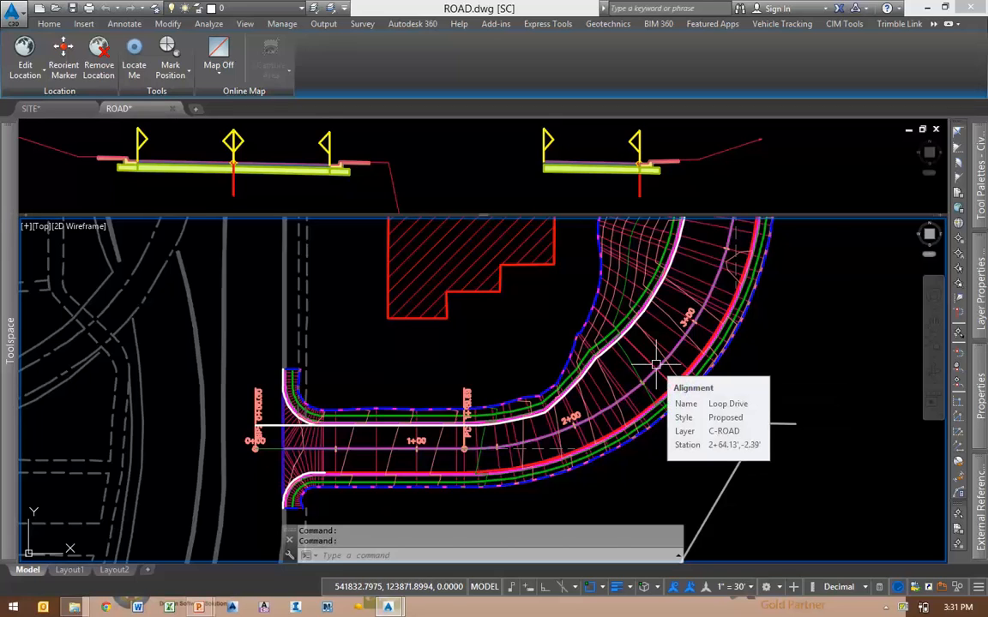
Start an alignment from the Loop Drive corridor, using the Back_Curb feature line along the inner side of the curve
scroll(606, 352, "up", 3)
scroll(665, 287, "up", 1)
scroll(594, 380, "up", 1)
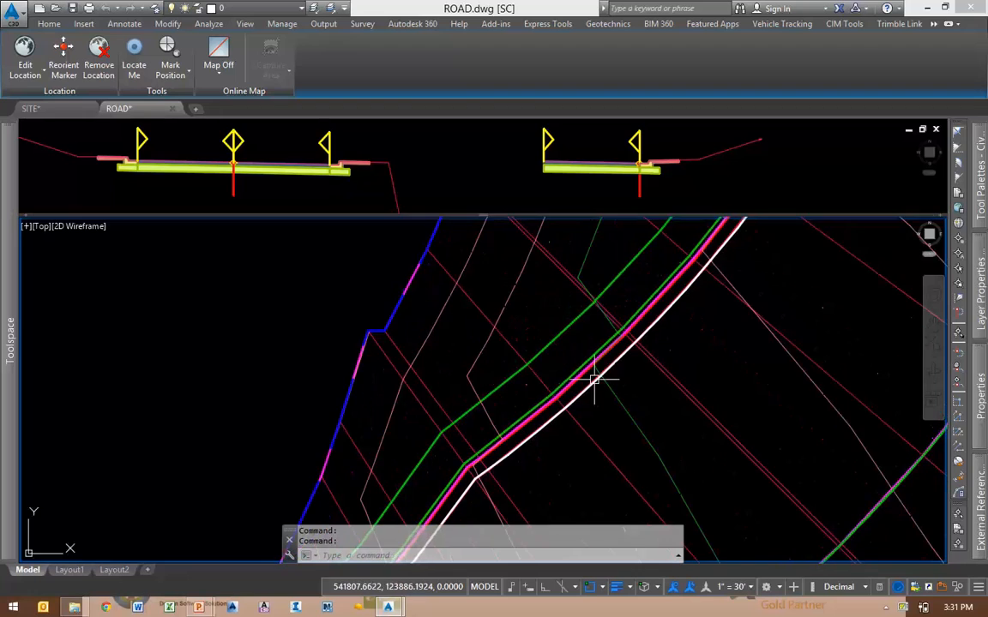
scroll(595, 380, "up", 2)
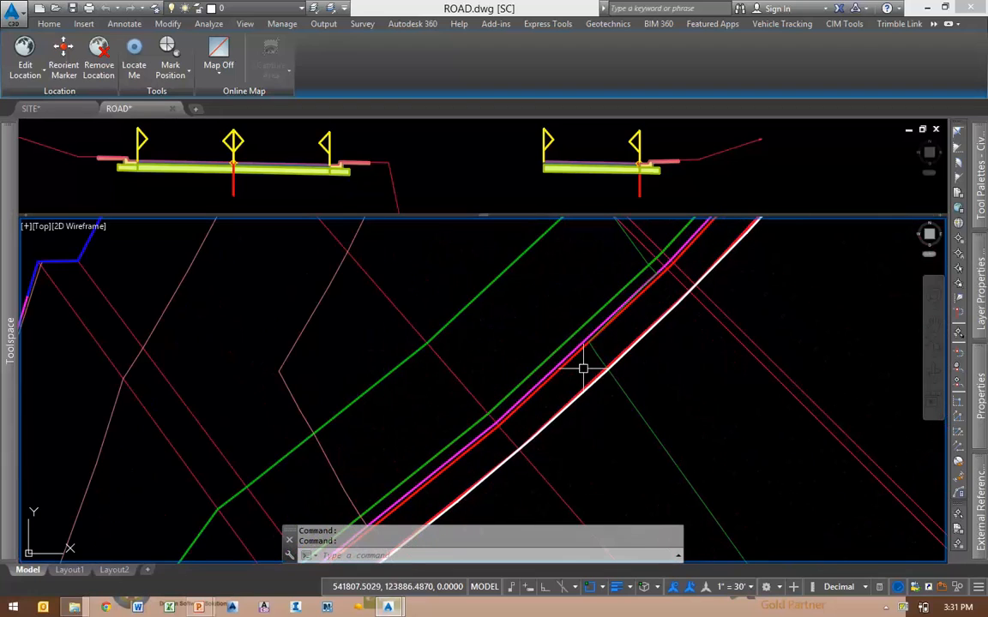
left_click(638, 264)
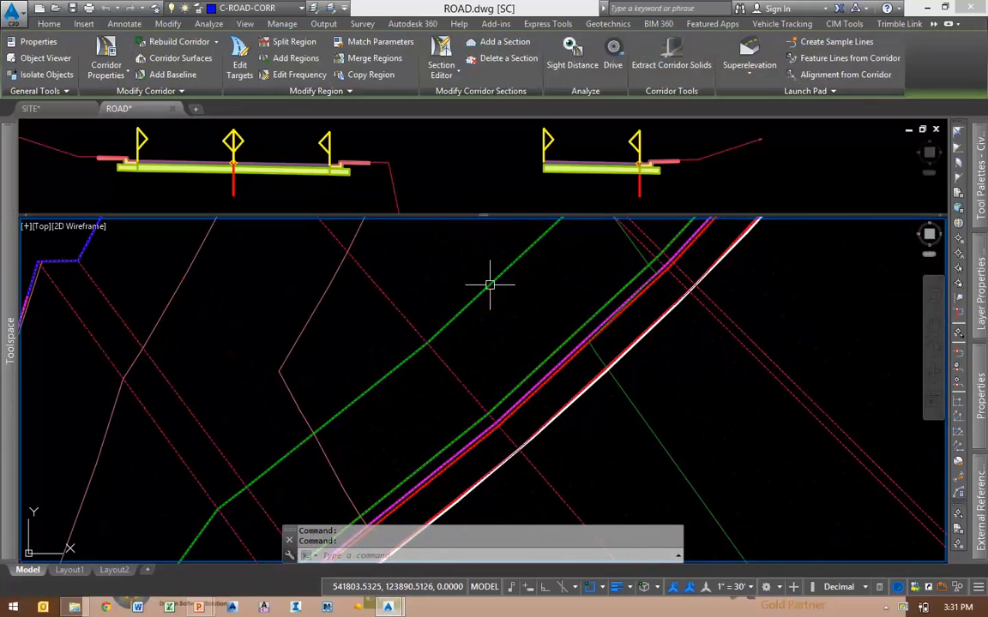
left_click(823, 76)
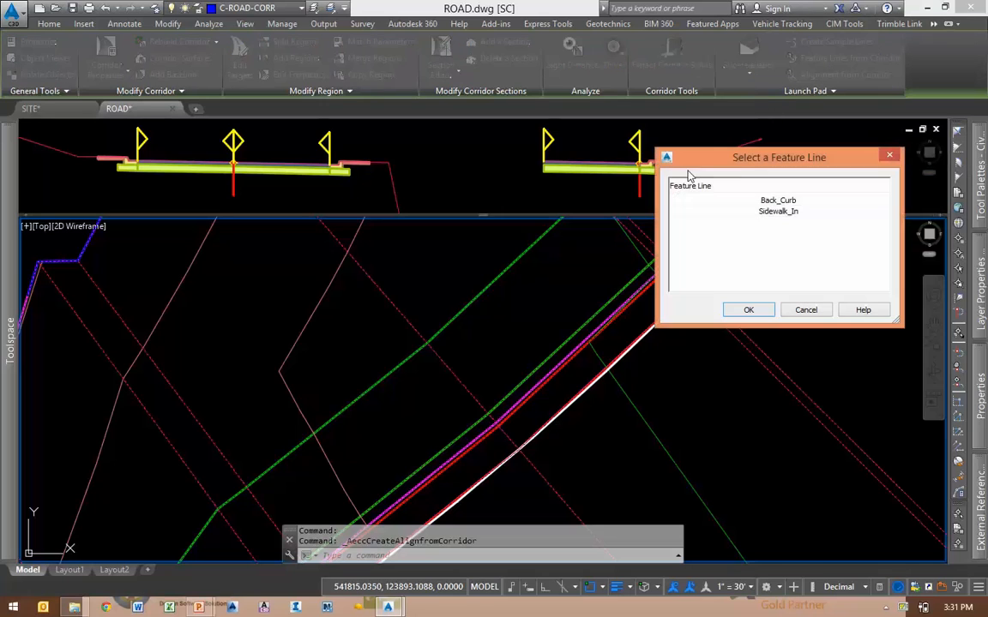
left_click(777, 201)
left_click_drag(776, 158, 584, 160)
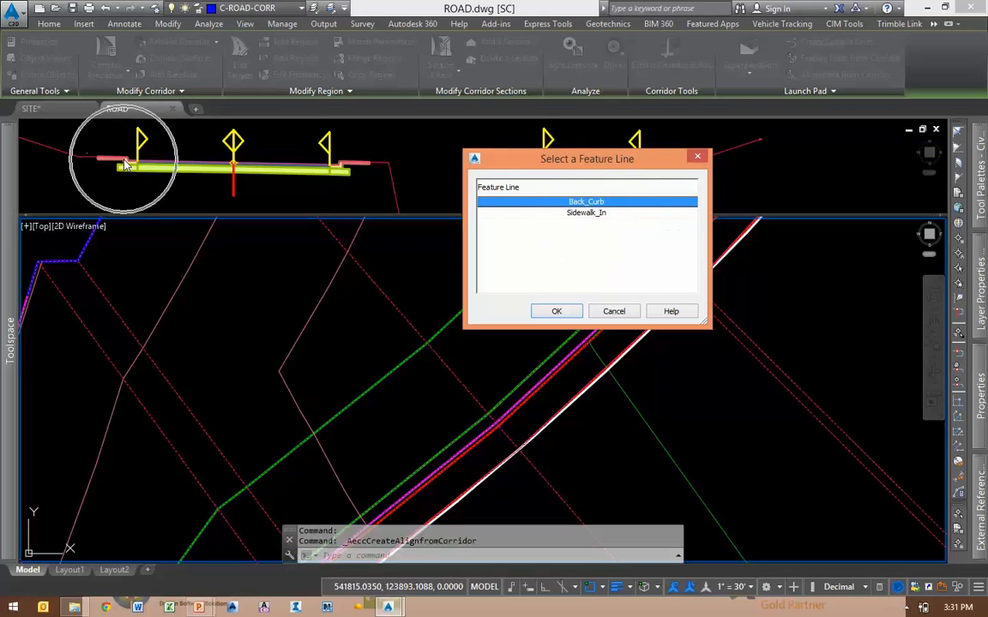
left_click(555, 312)
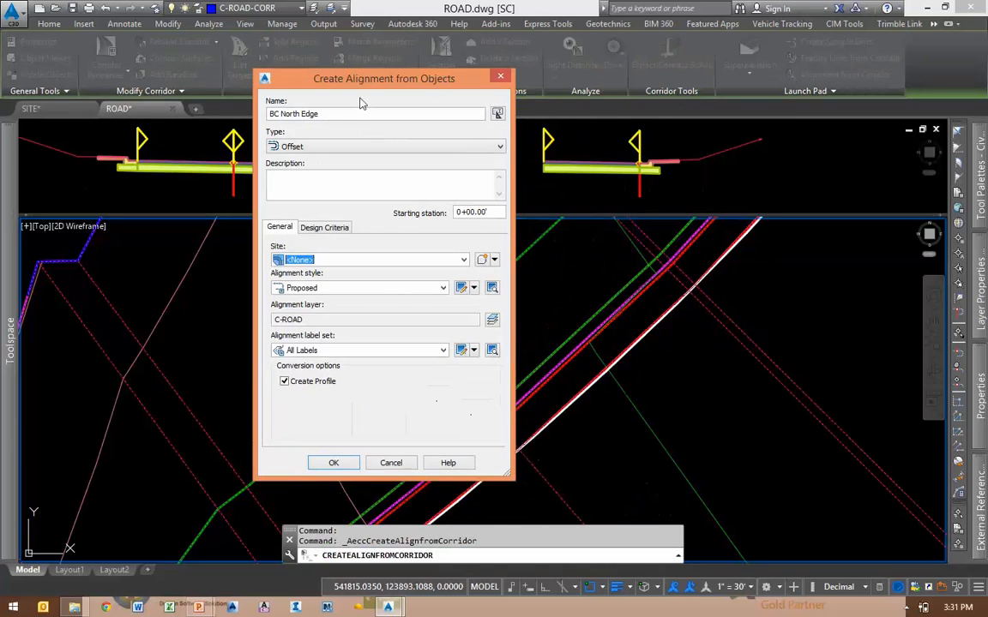
Name the offset alignment BC North EDge, give it the Major and Minor only label set, and create it with a profile
left_click_drag(333, 115, 111, 123)
key("BackSpace")
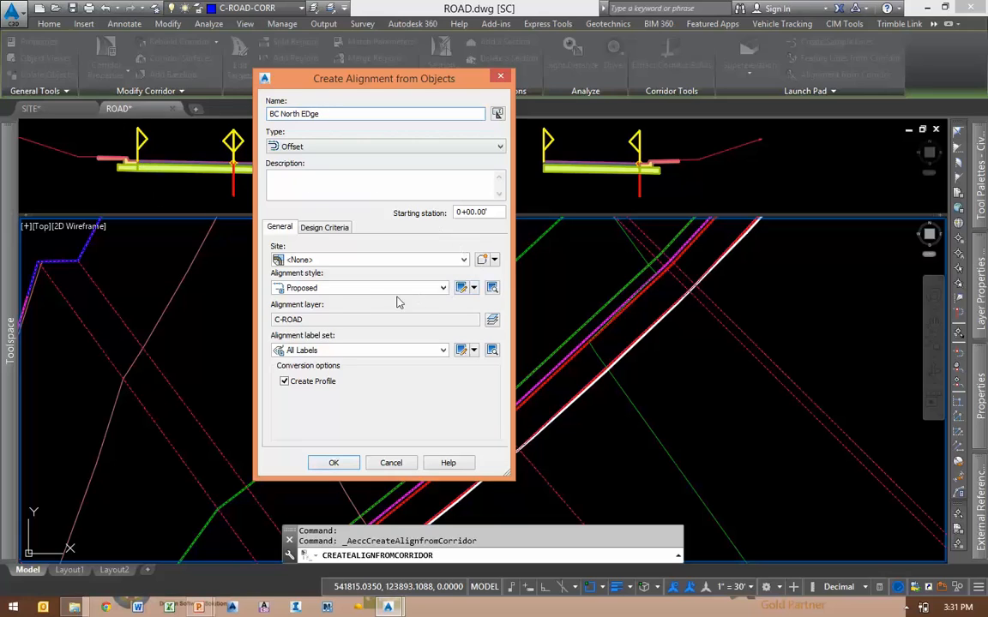
left_click(326, 354)
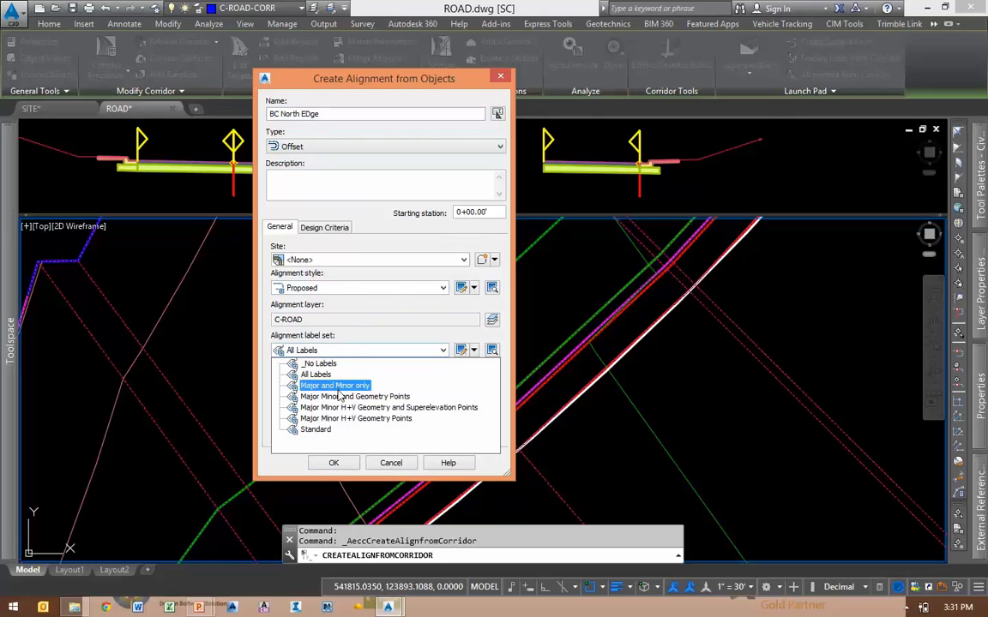
left_click(330, 384)
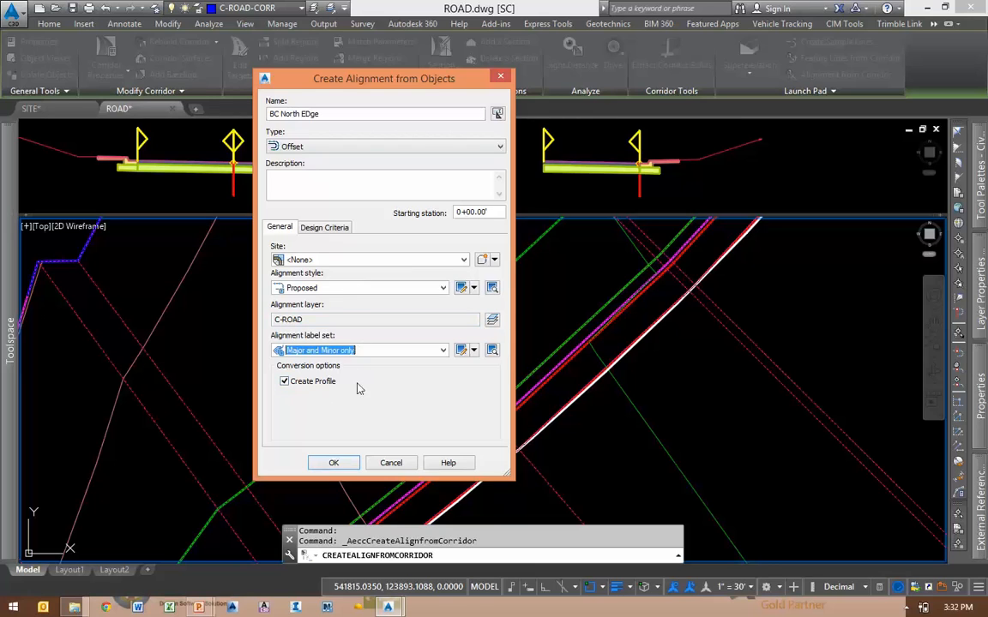
left_click(333, 463)
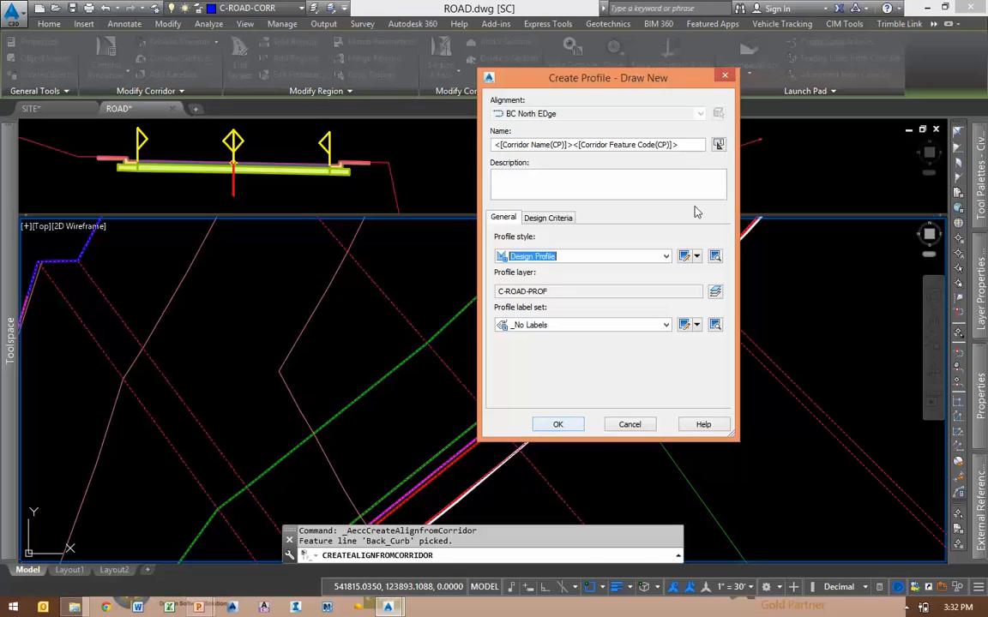
Create the curb alignment's profile with the Design Profile style and _No Labels, and end the command
left_click(558, 425)
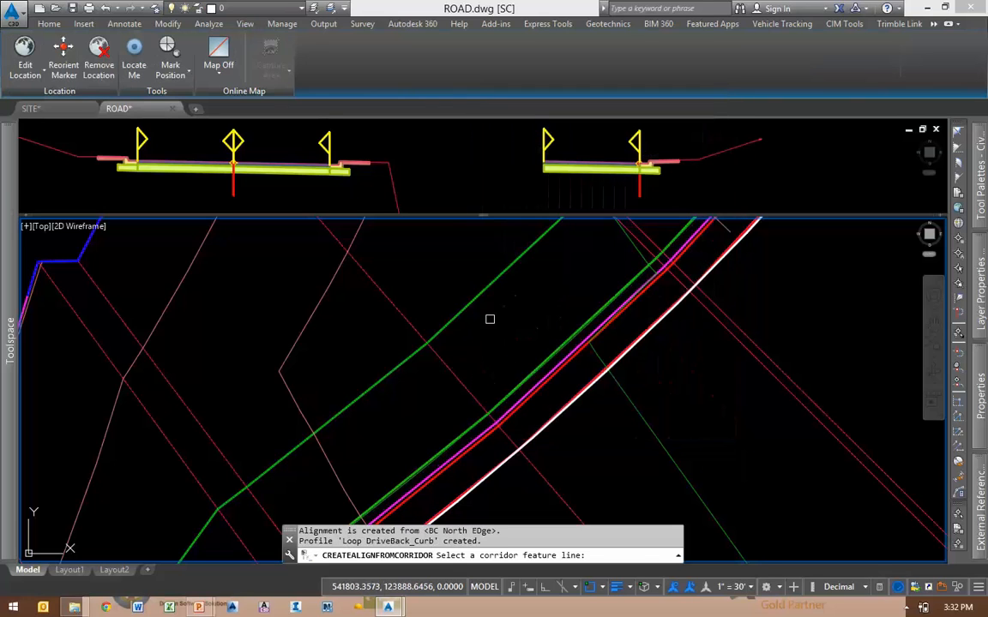
left_click(533, 316)
key("Escape")
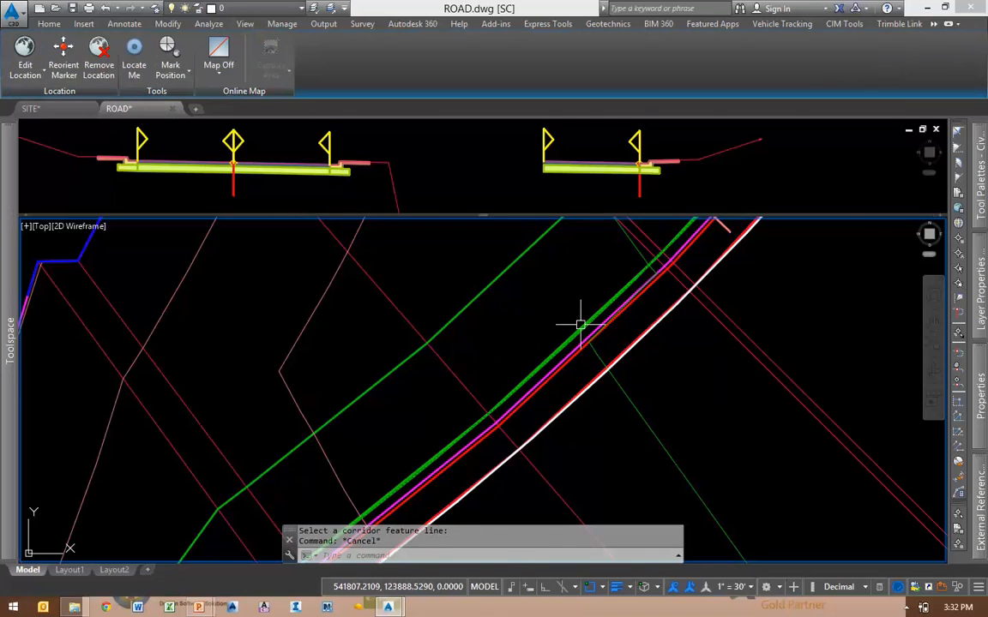
Select the BC North EDge alignment along the inner curb and view its properties
left_click(581, 325)
scroll(540, 401, "down", 6)
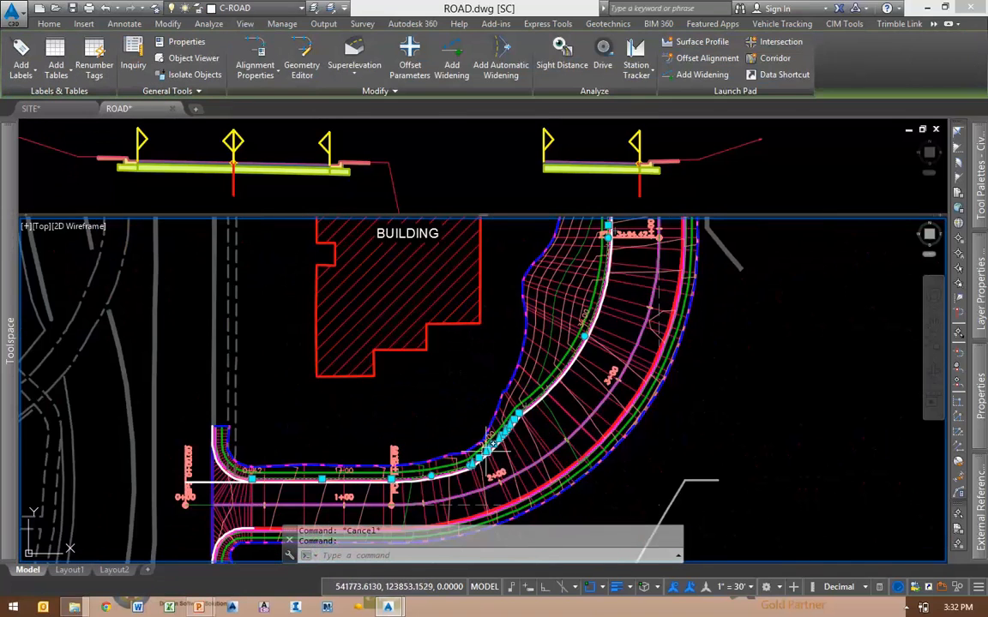
middle_click_drag(600, 405, 578, 420)
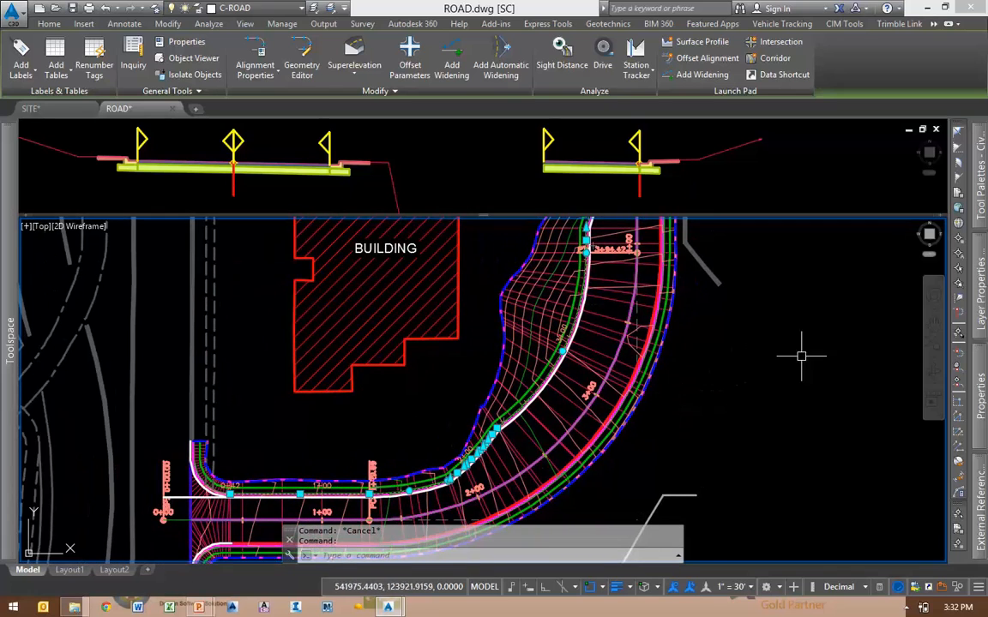
mouse_move(984, 406)
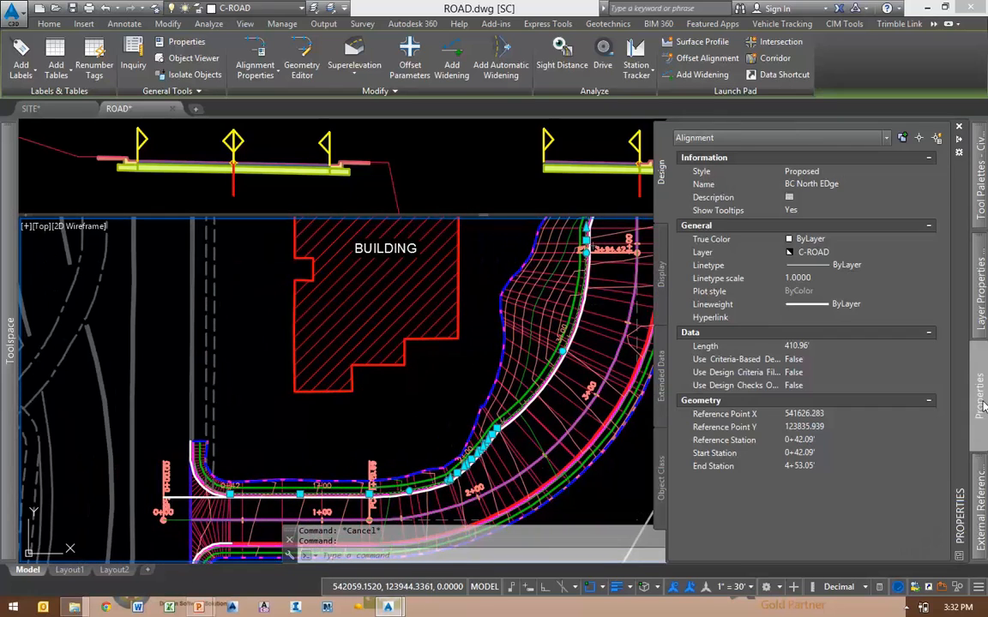
Examine the BC North EDge alignment where it follows the curb through the widening between stations 2+00 and 3+00
scroll(466, 406, "up", 3)
middle_click_drag(480, 387, 544, 436)
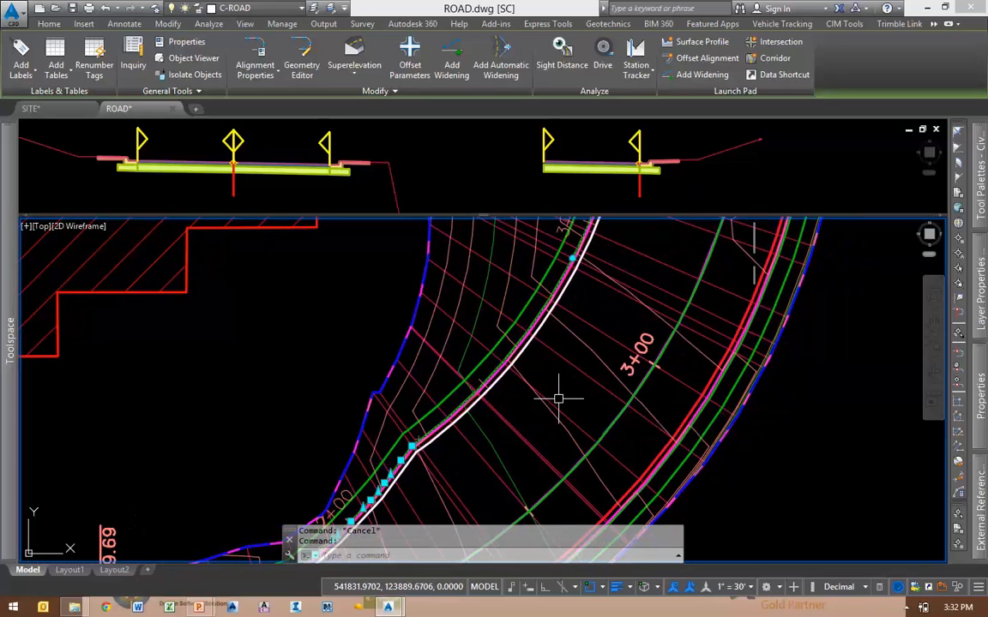
mouse_move(558, 398)
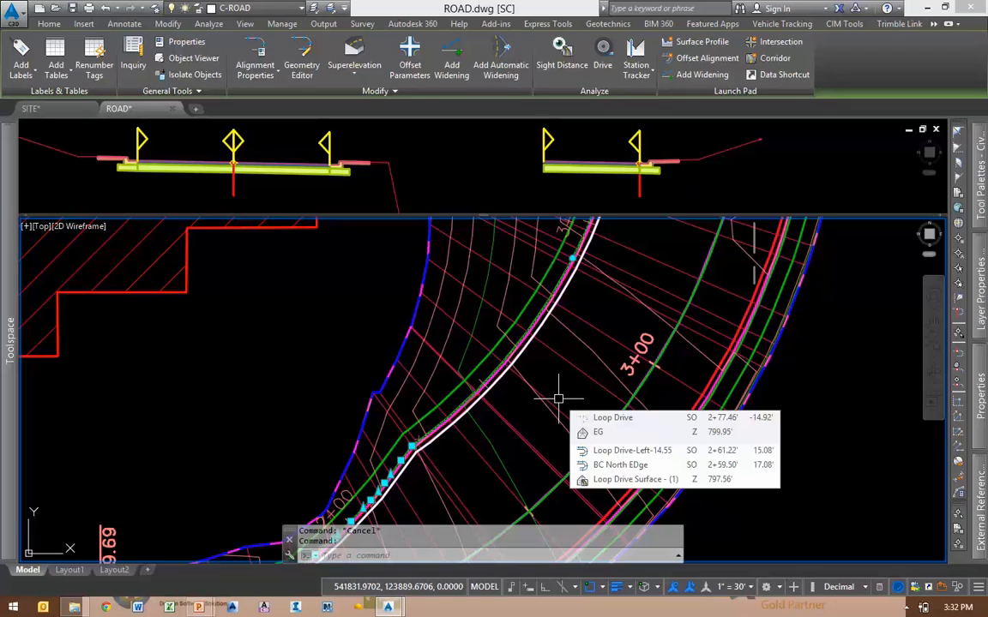
middle_click_drag(609, 340, 761, 319)
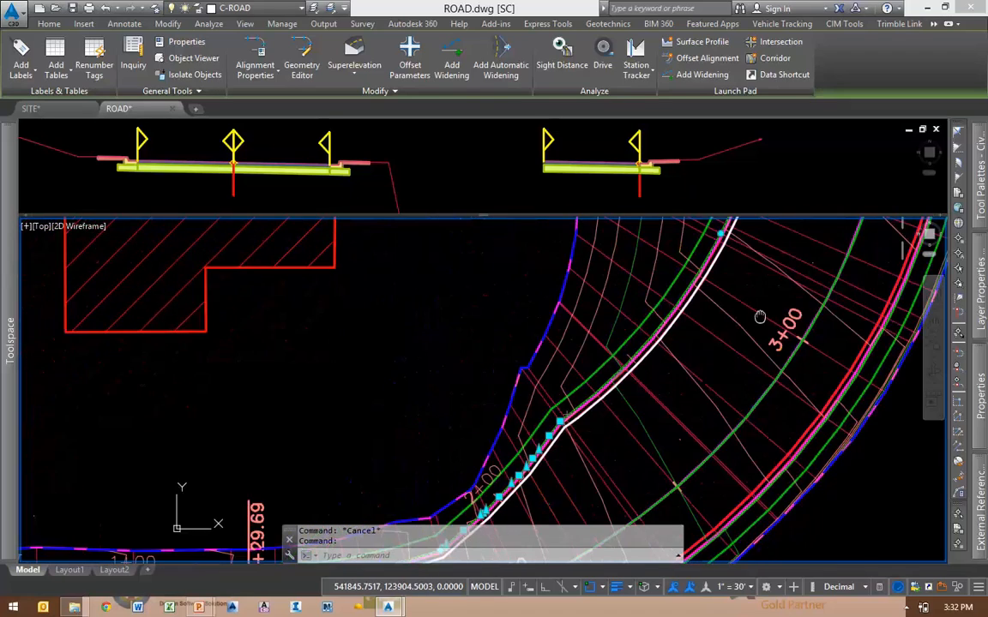
scroll(592, 395, "up", 4)
middle_click_drag(691, 424, 599, 435)
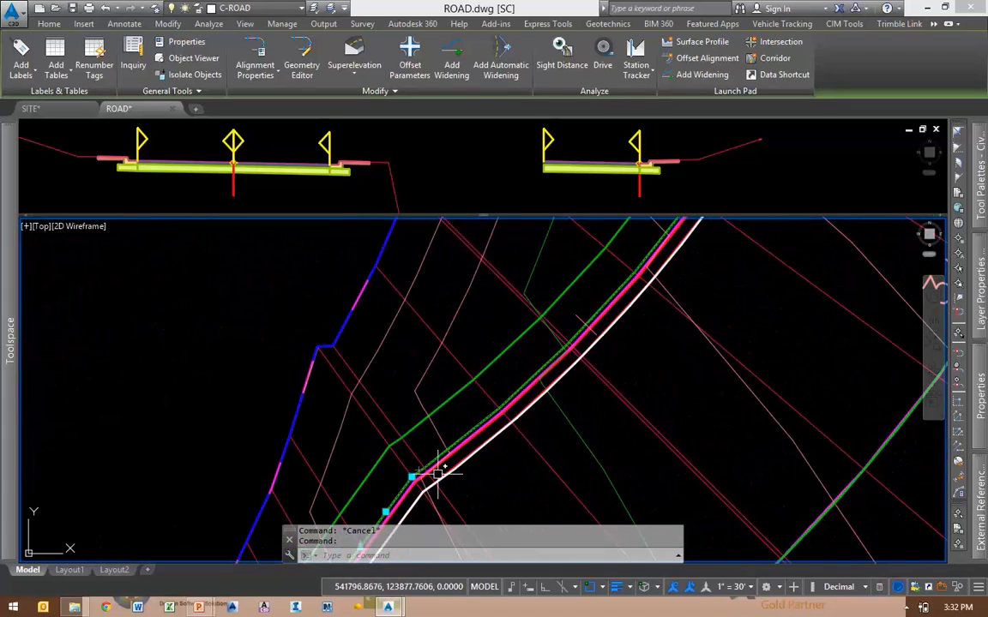
scroll(444, 459, "down", 7)
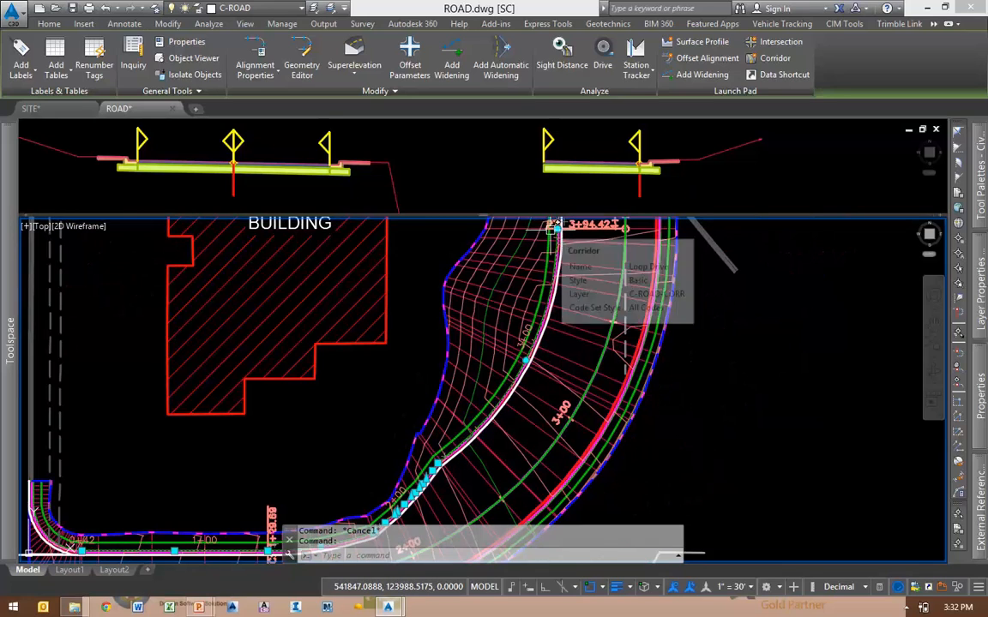
scroll(543, 308, "down", 3)
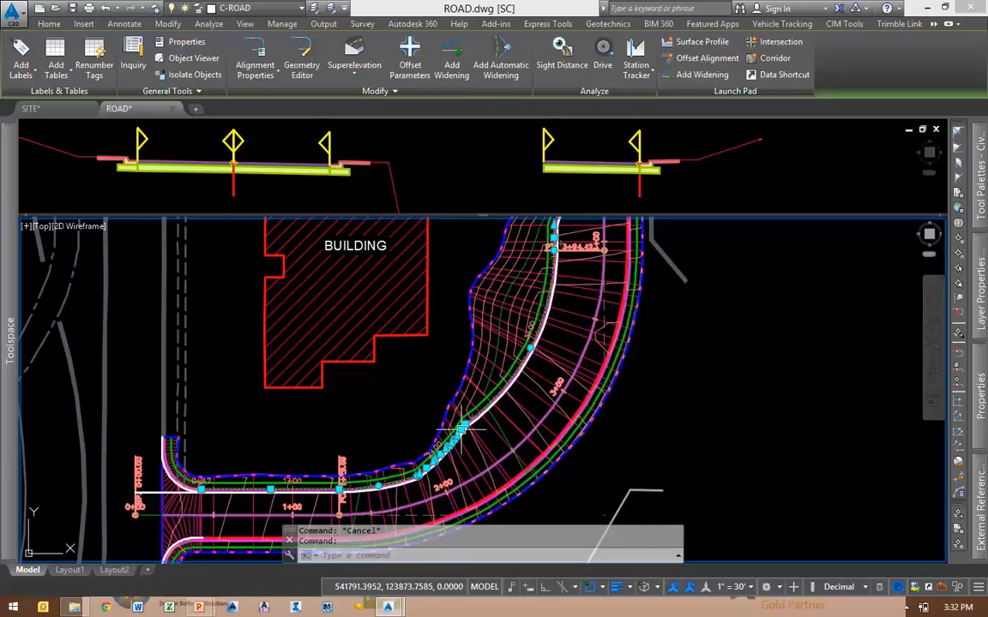
middle_click_drag(474, 422, 527, 390)
scroll(527, 392, "up", 5)
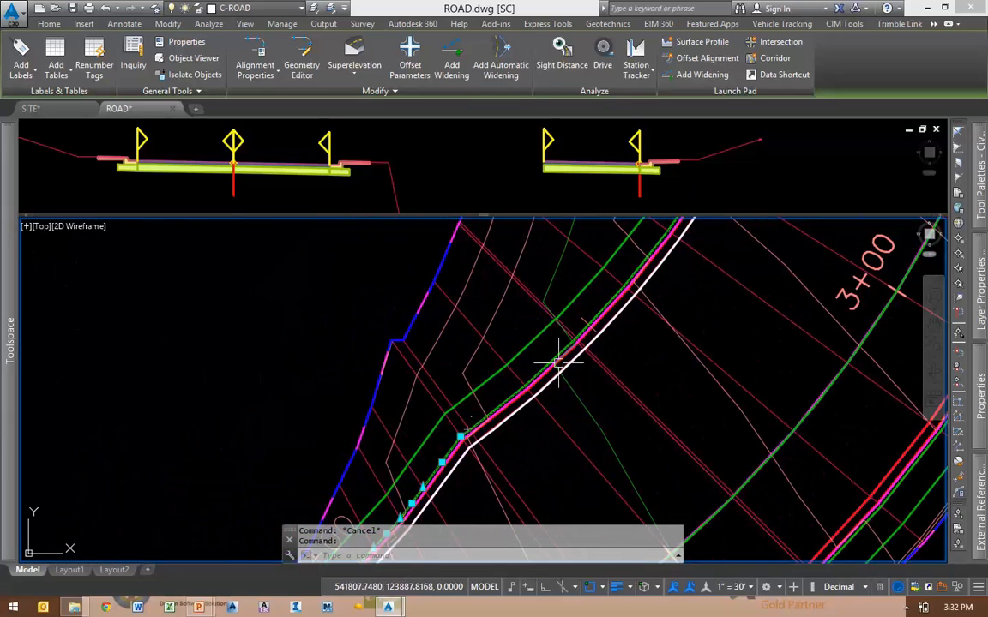
middle_click_drag(562, 358, 542, 383)
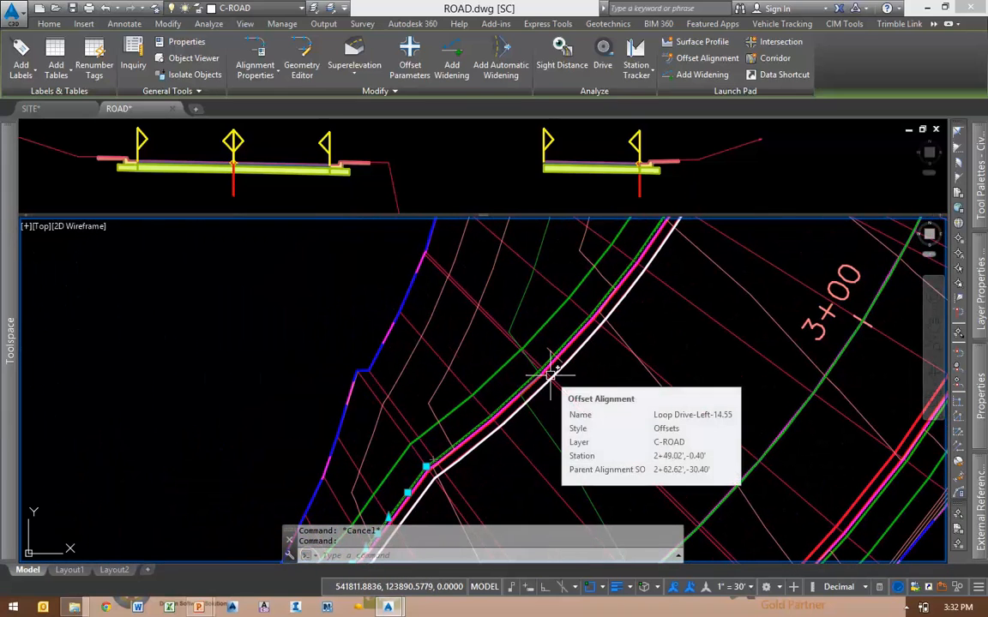
scroll(551, 357, "down", 5)
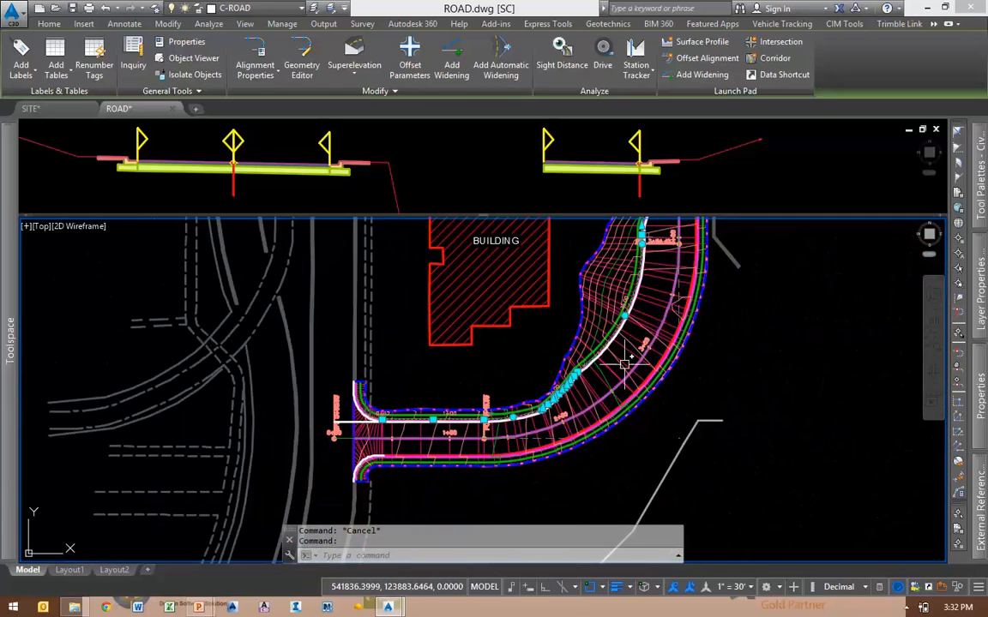
Check the curb alignment's extent from the entrance curb return around the curve, and deselect it
middle_click_drag(574, 406, 589, 397)
scroll(553, 403, "up", 1)
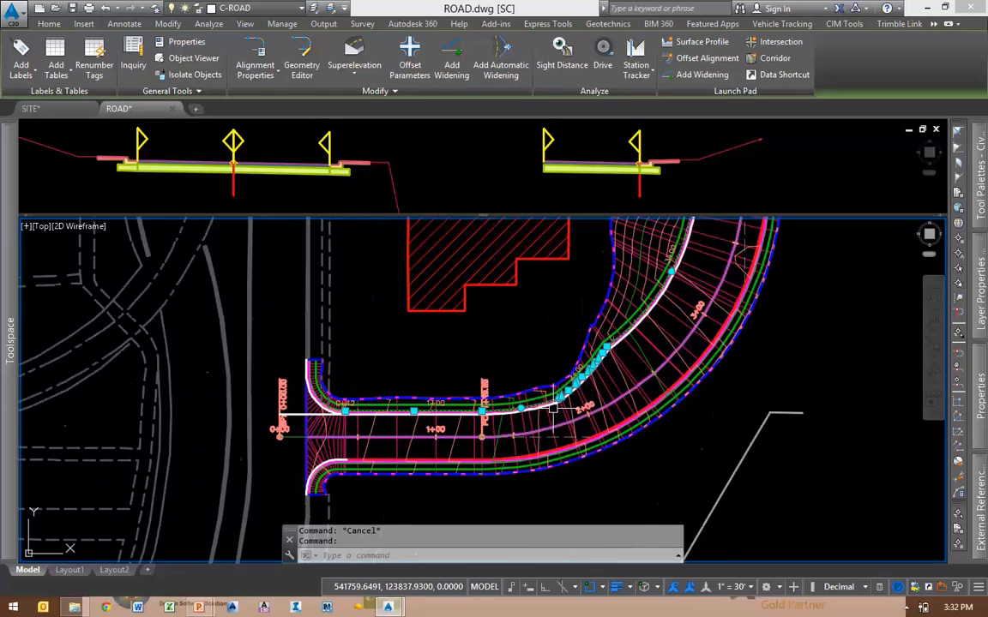
scroll(336, 403, "up", 6)
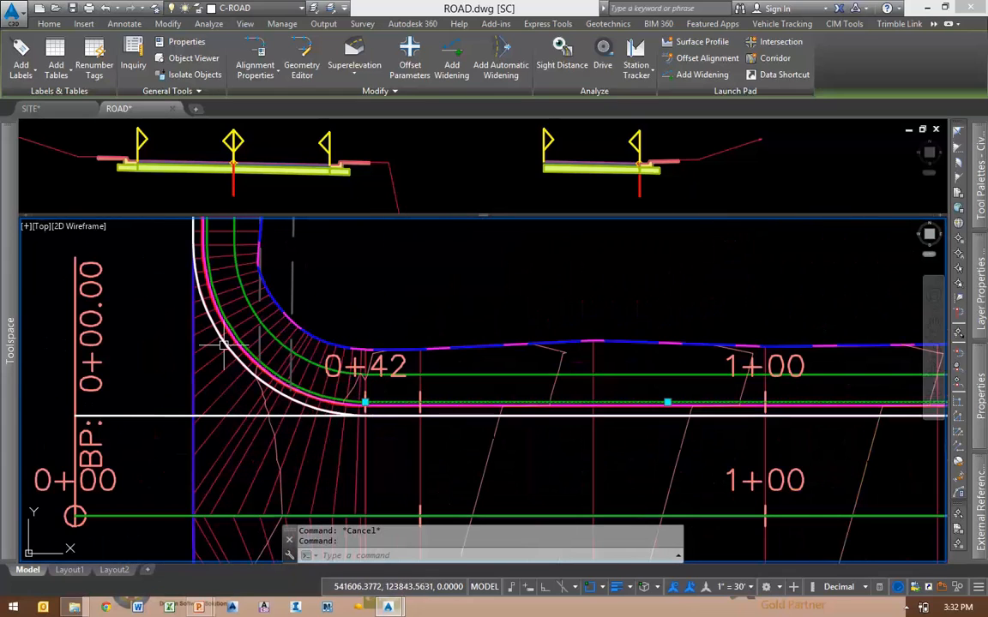
scroll(441, 379, "down", 5)
scroll(506, 343, "up", 3)
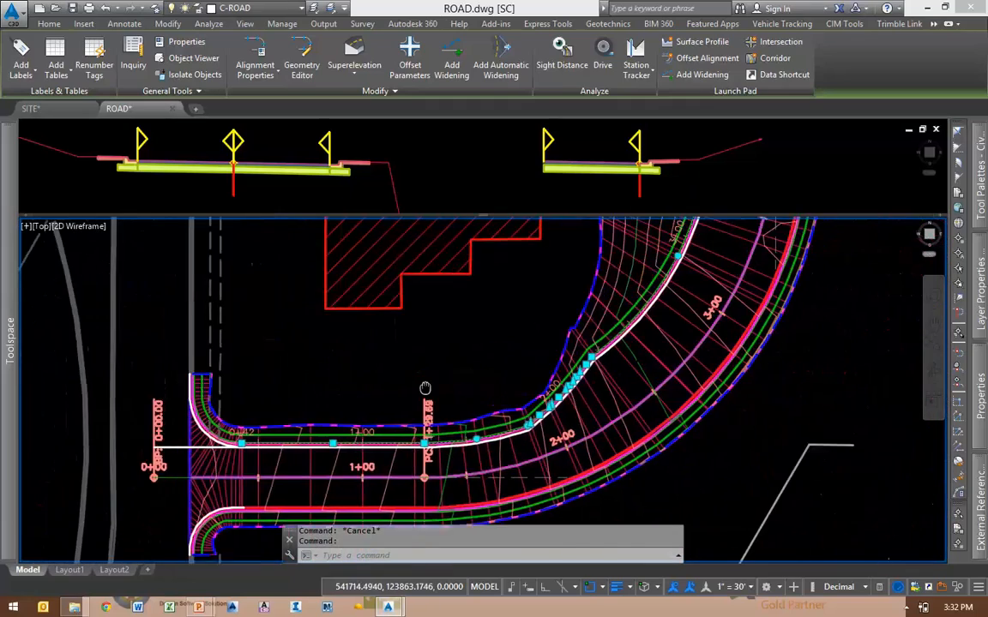
scroll(600, 347, "down", 3)
scroll(549, 403, "up", 2)
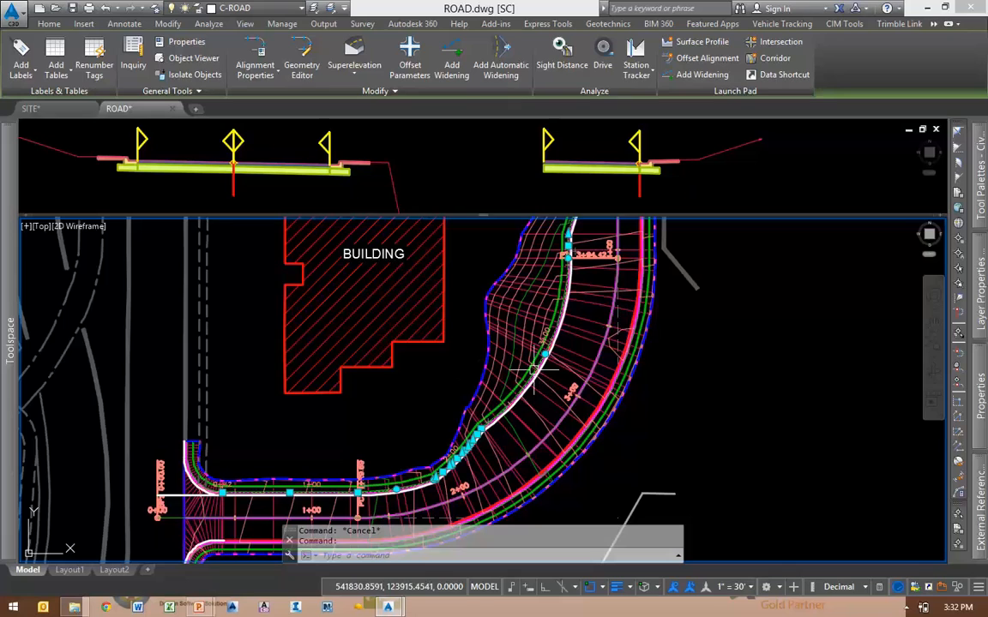
key("Escape")
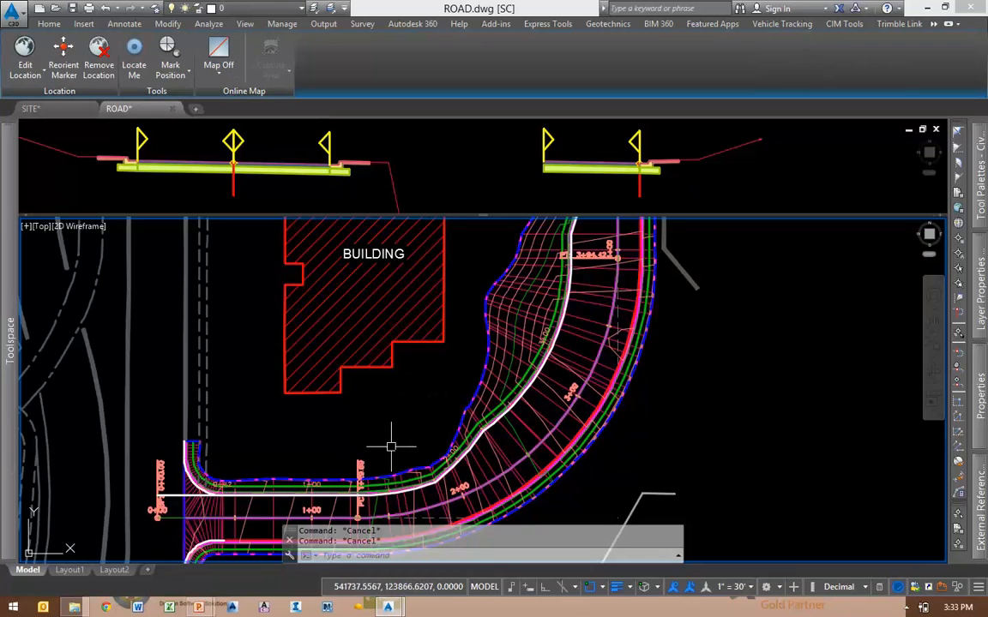
Review the Trimble Link Export Road settings for the Loop Drive corridor, including its alignment choices, and close without exporting
middle_click_drag(392, 448, 548, 347)
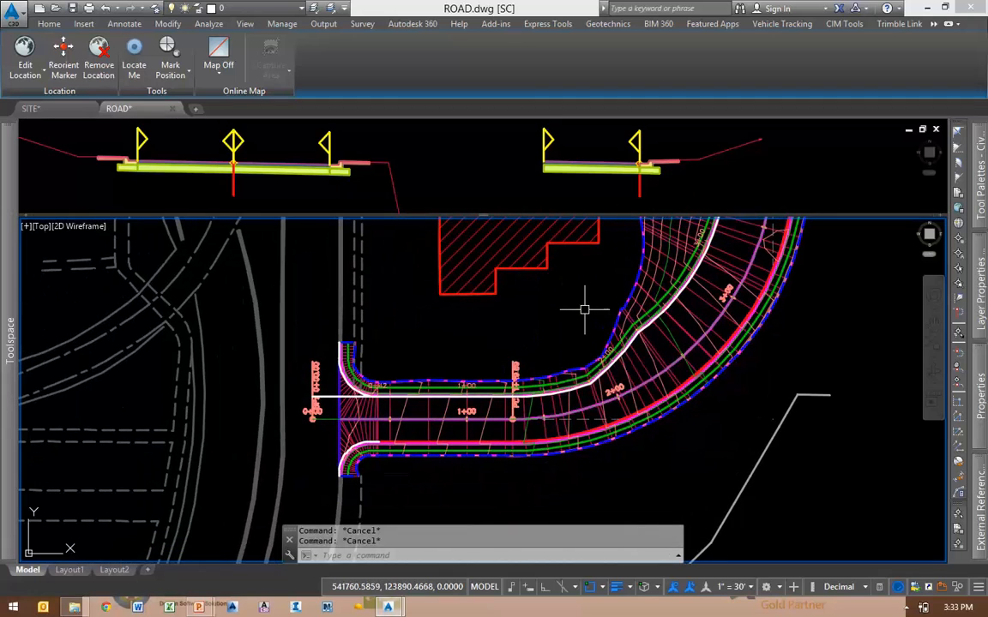
middle_click_drag(582, 309, 564, 317)
left_click(892, 24)
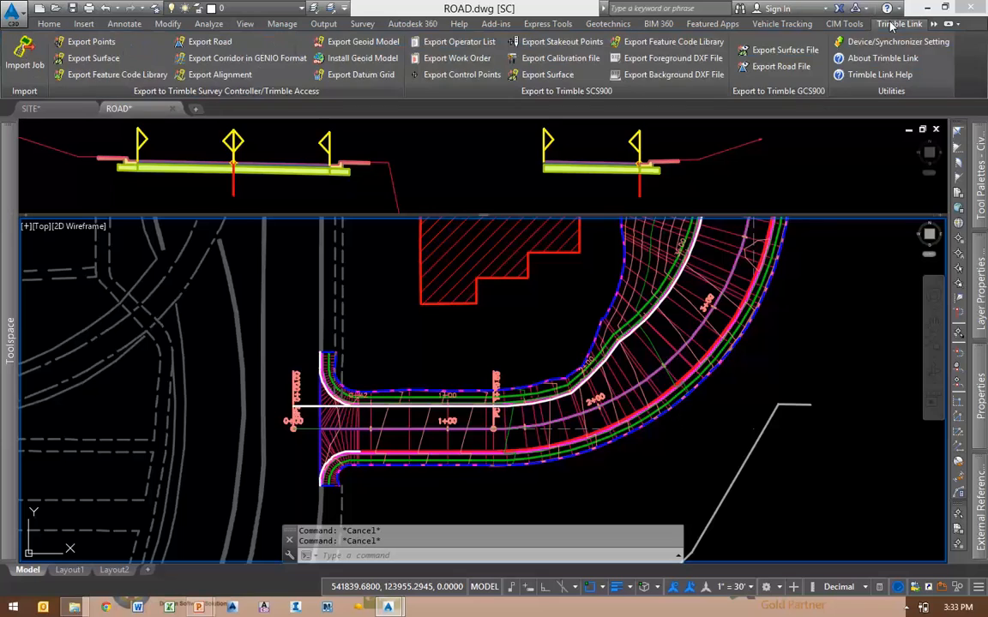
middle_click_drag(586, 297, 471, 365)
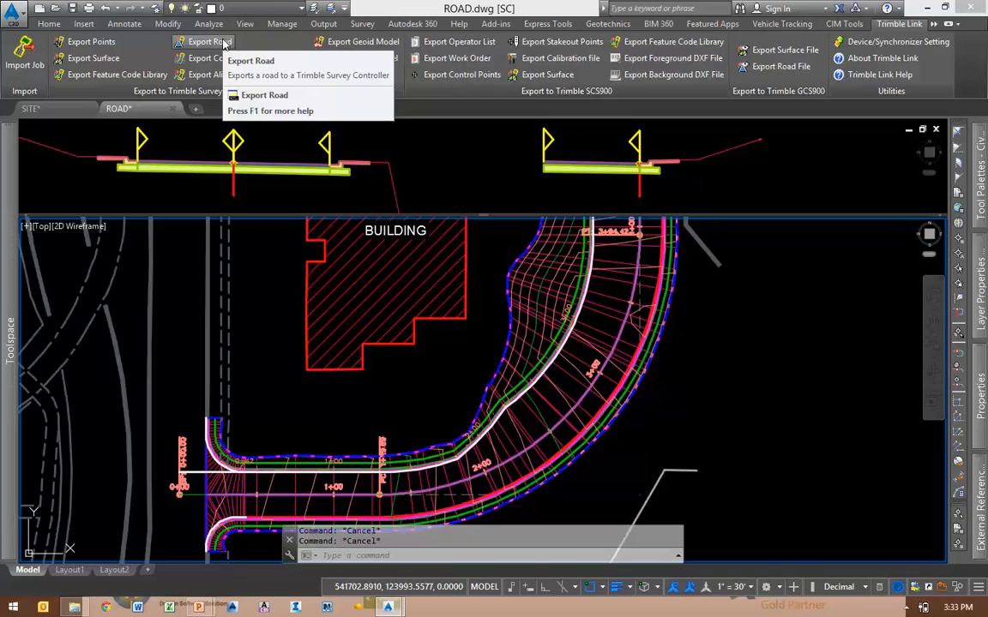
left_click(224, 43)
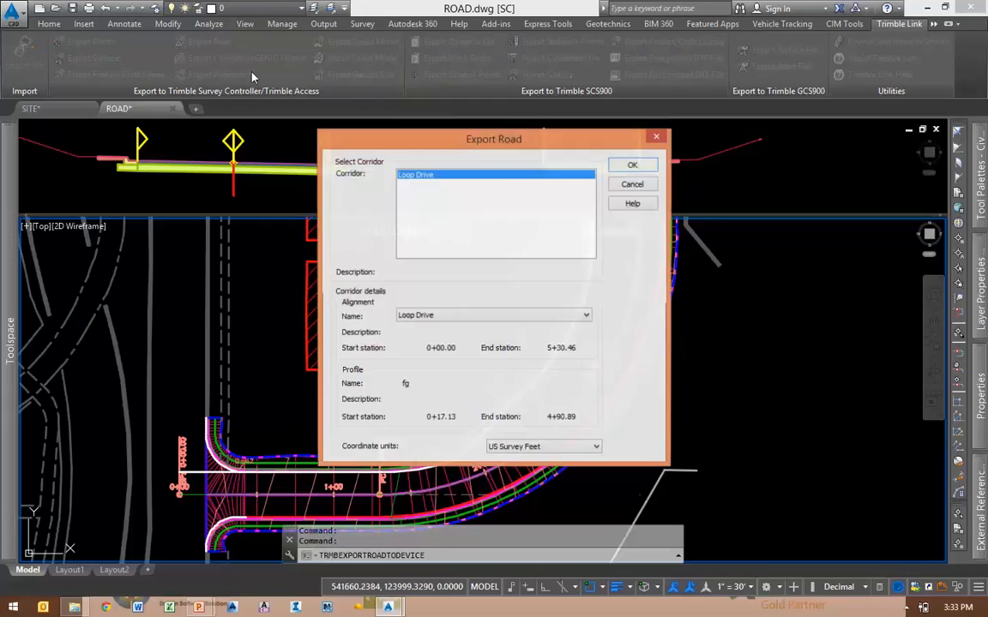
left_click_drag(496, 144, 723, 91)
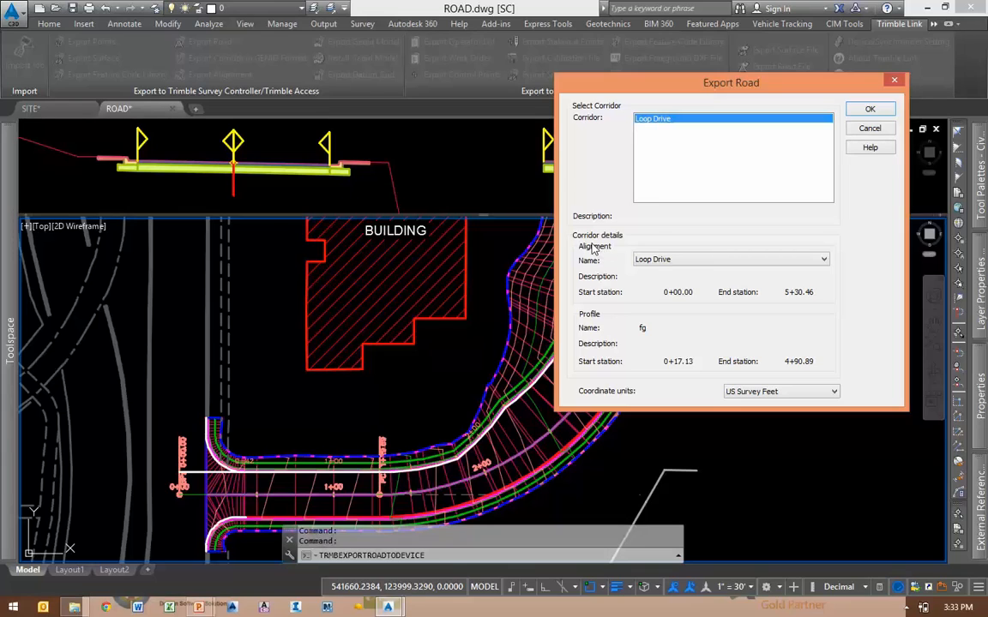
left_click(726, 261)
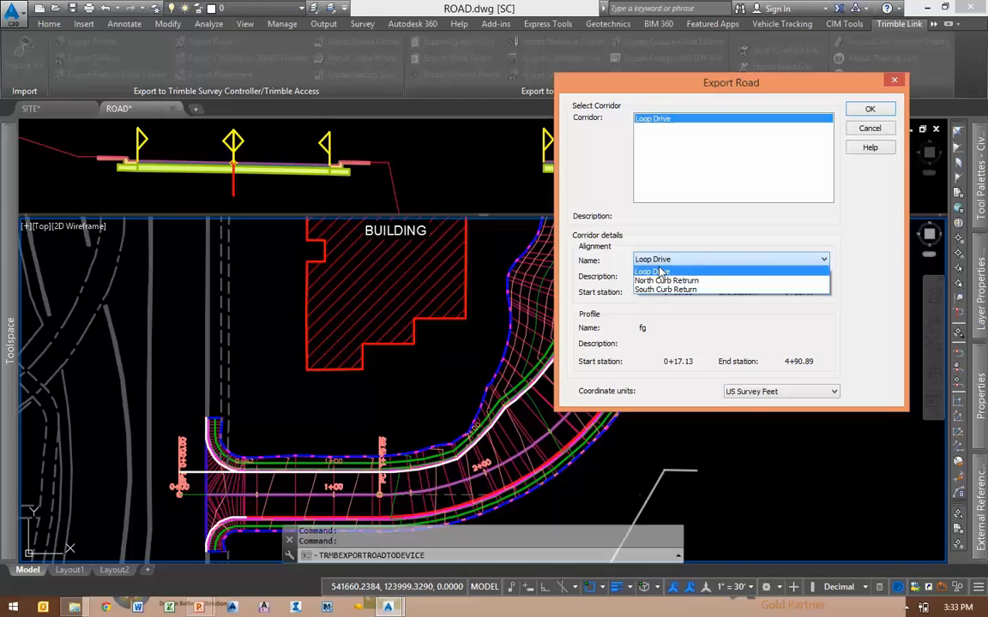
left_click(595, 273)
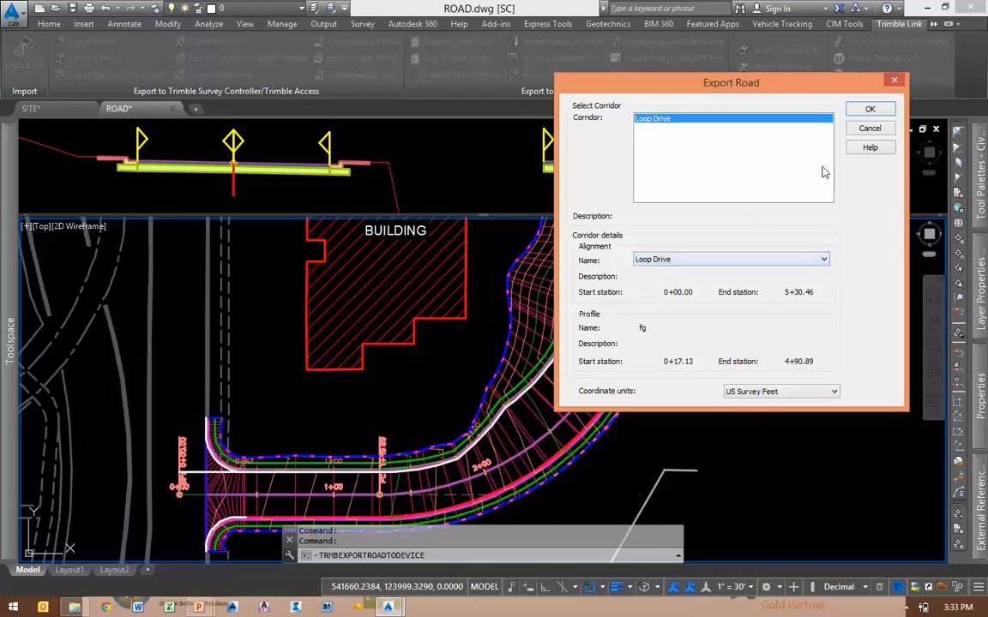
left_click(871, 130)
key("Escape")
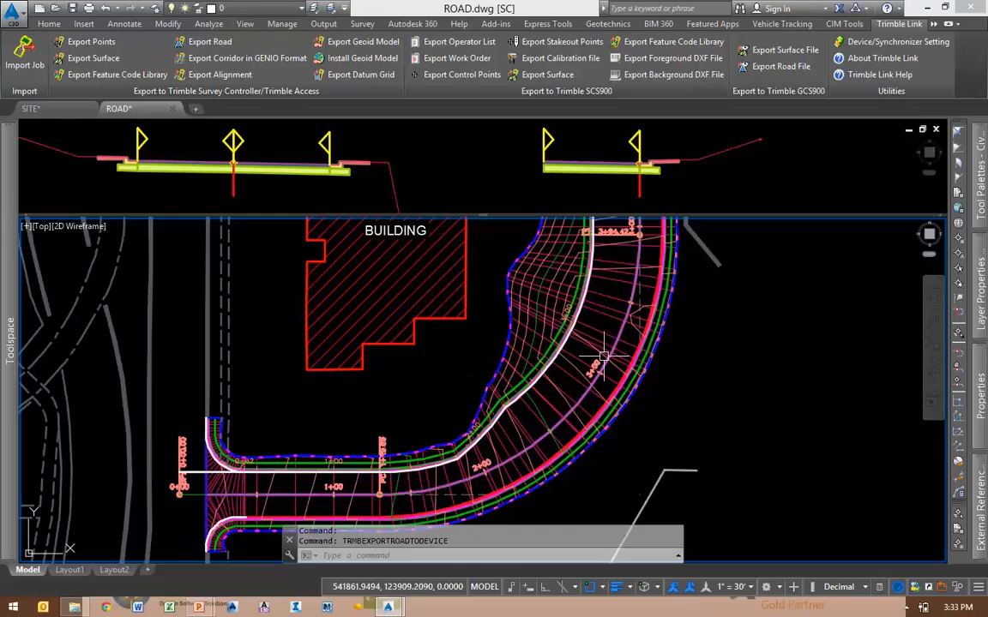
Inspect the Loop Drive corridor's curb return and primary road regions with the Edit Targets command, and cancel without choosing a region
scroll(489, 375, "up", 5)
left_click(598, 324)
scroll(598, 324, "down", 8)
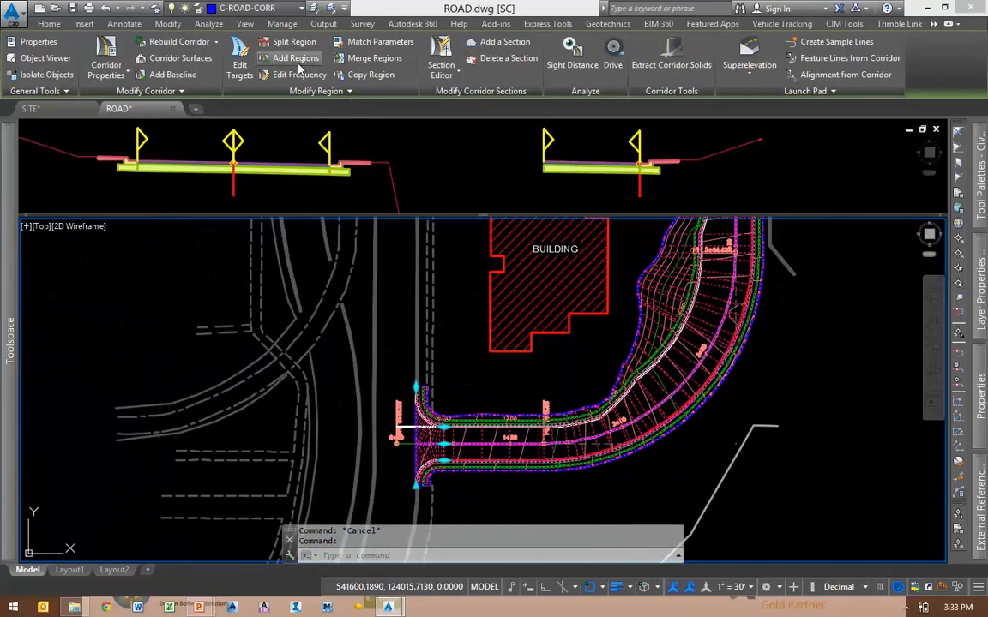
left_click(240, 65)
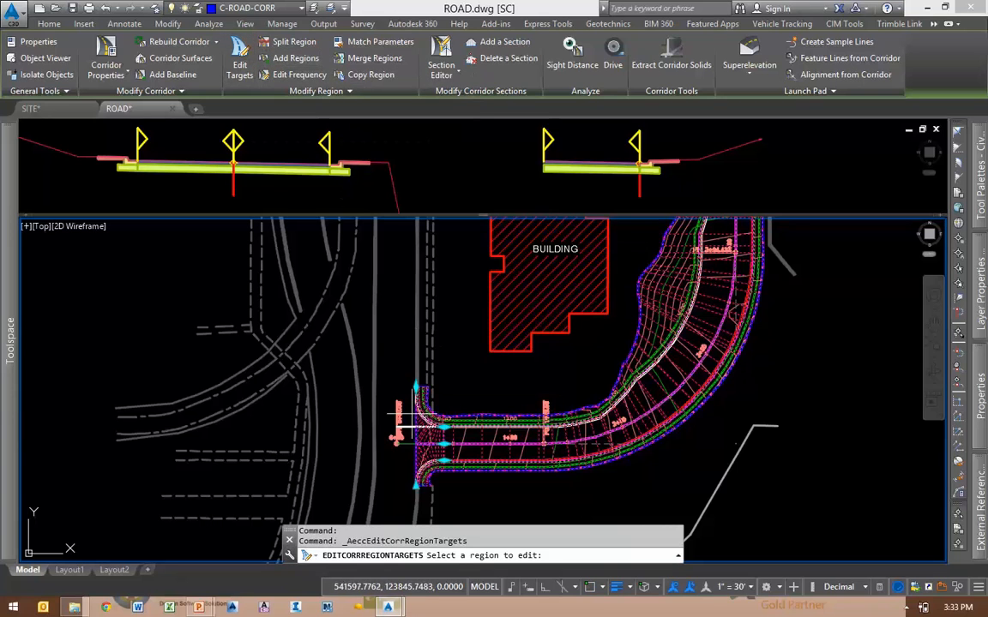
scroll(429, 431, "up", 3)
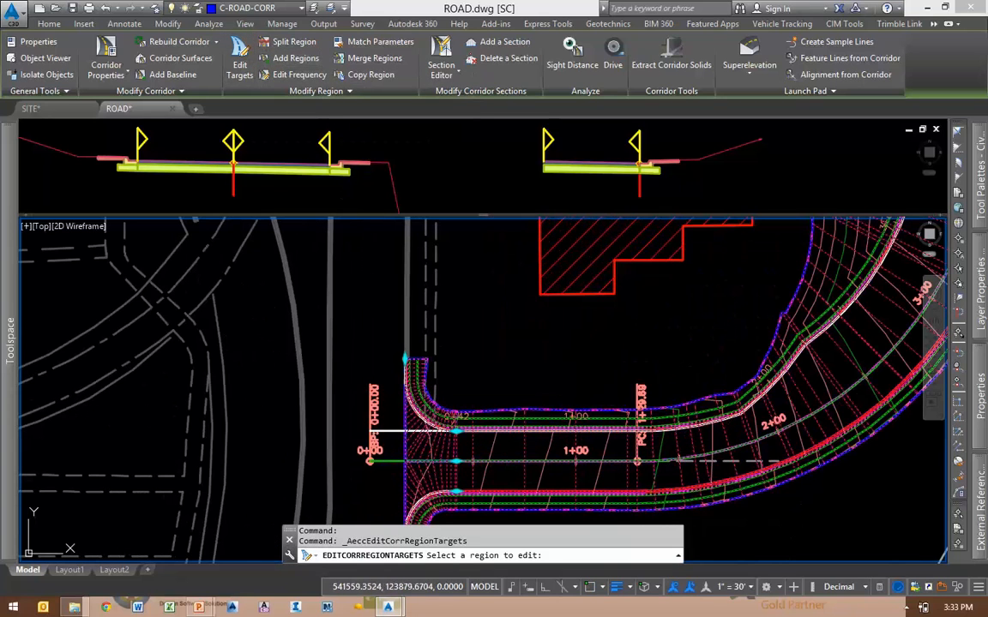
scroll(437, 425, "down", 1)
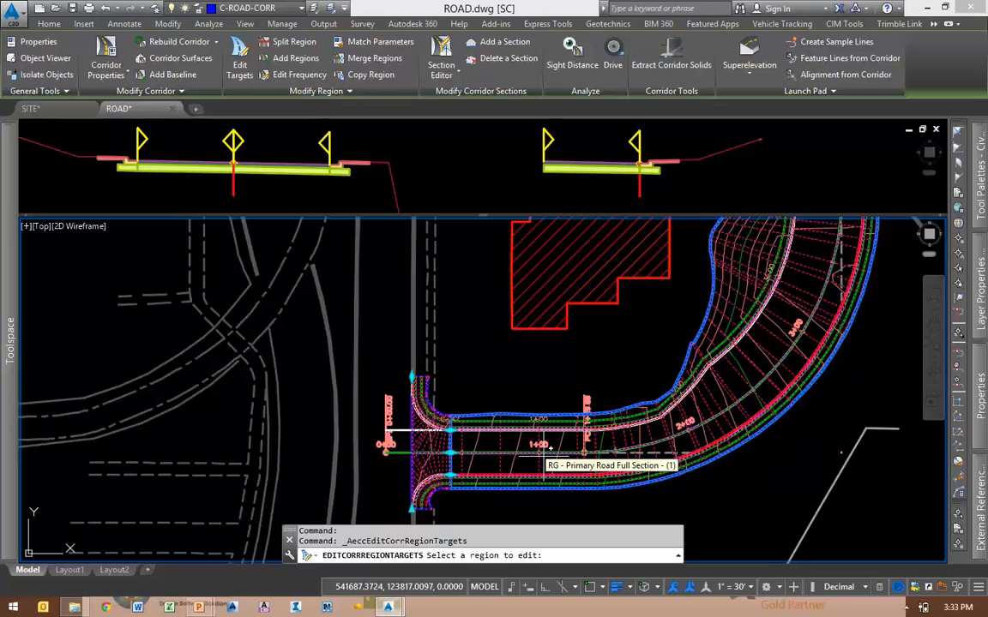
scroll(454, 459, "up", 6)
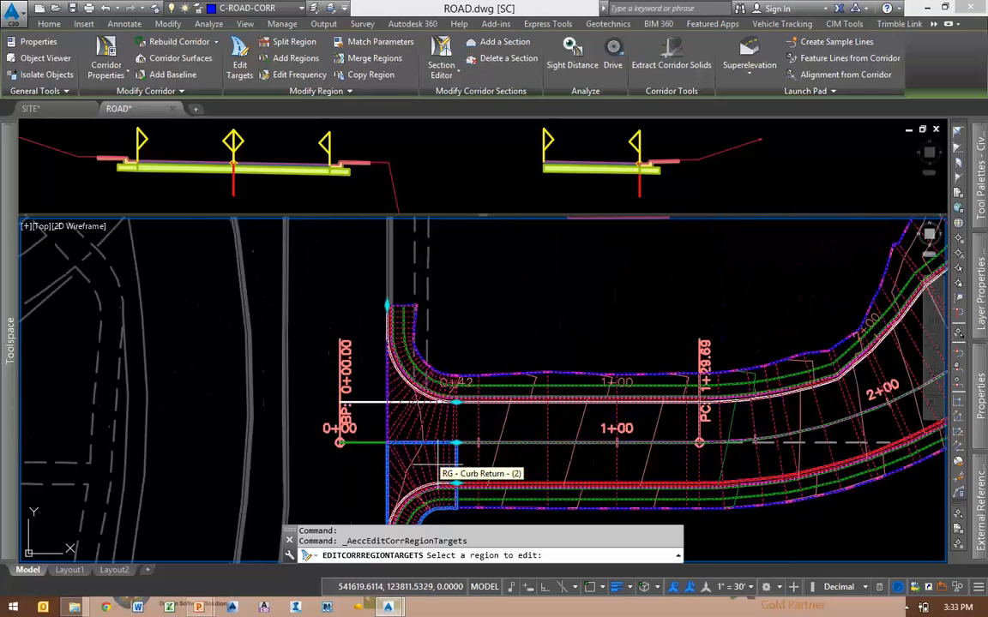
scroll(471, 461, "down", 3)
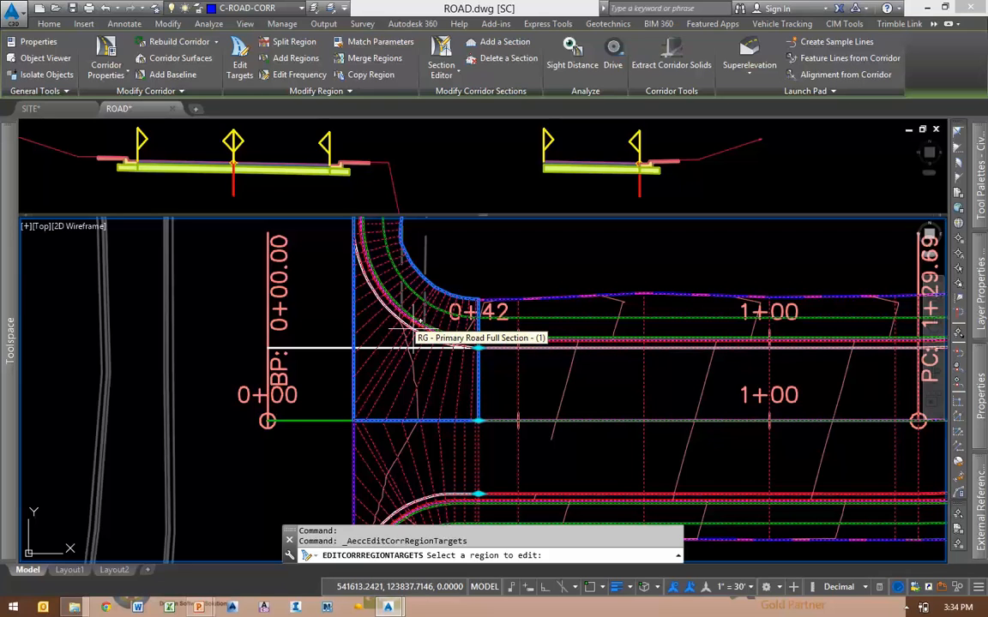
scroll(420, 322, "down", 5)
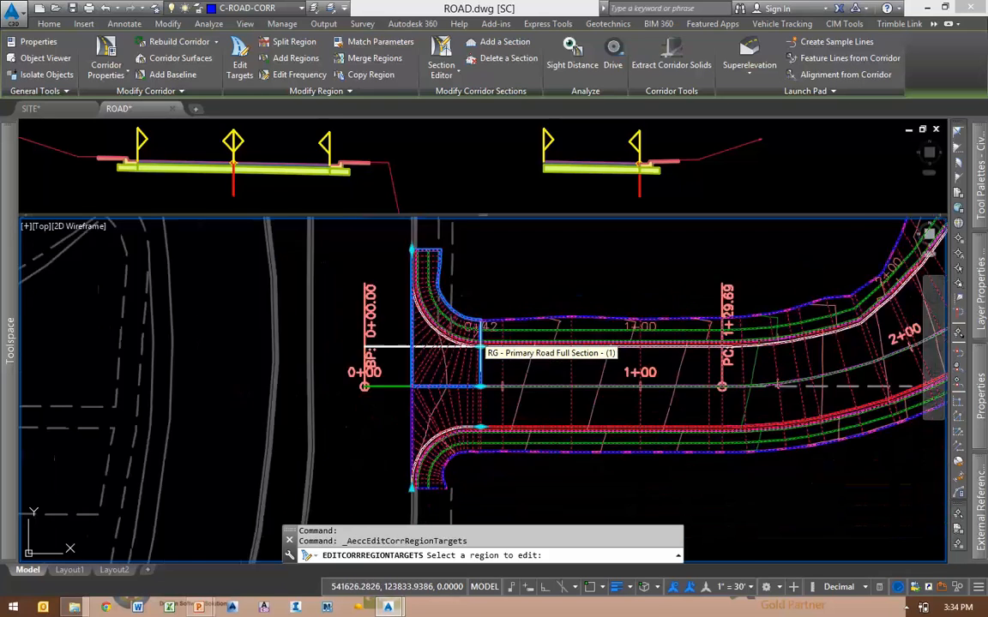
key("Escape")
key("Escape")
middle_click_drag(655, 265, 439, 367)
key("Escape")
scroll(474, 336, "up", 3)
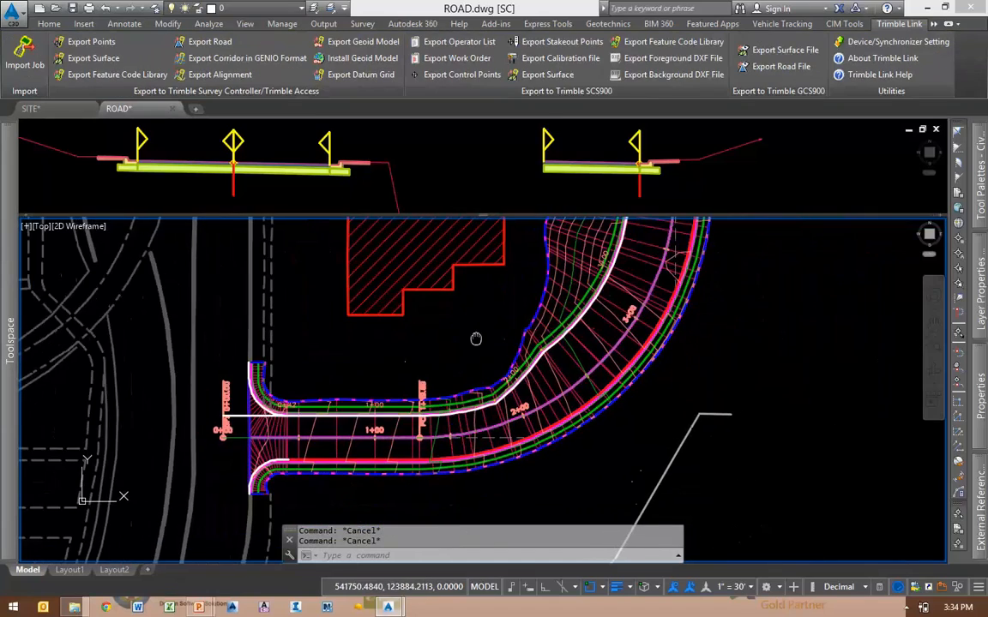
left_click(595, 315)
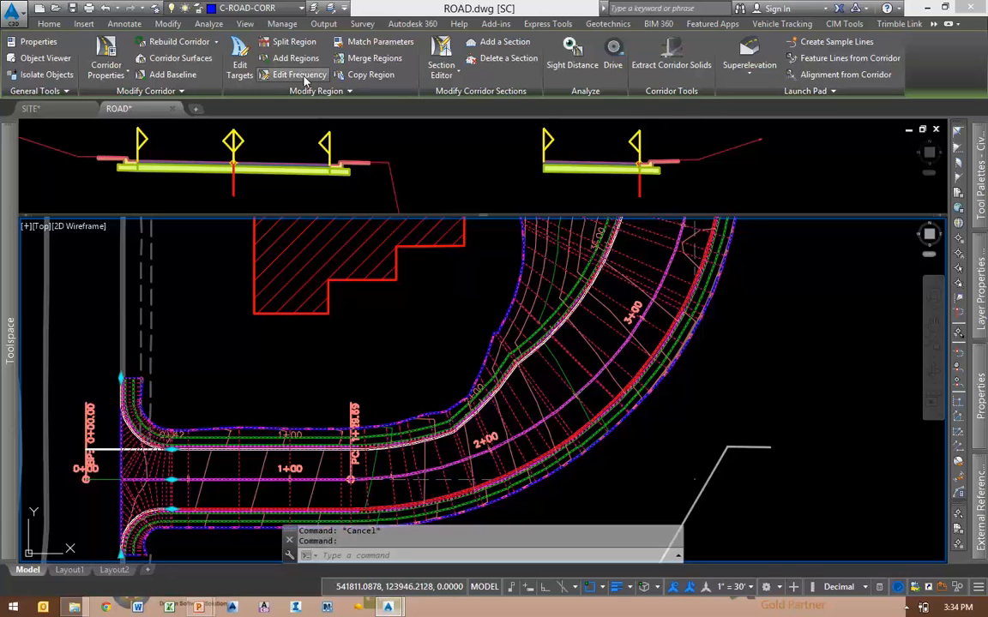
key("Escape")
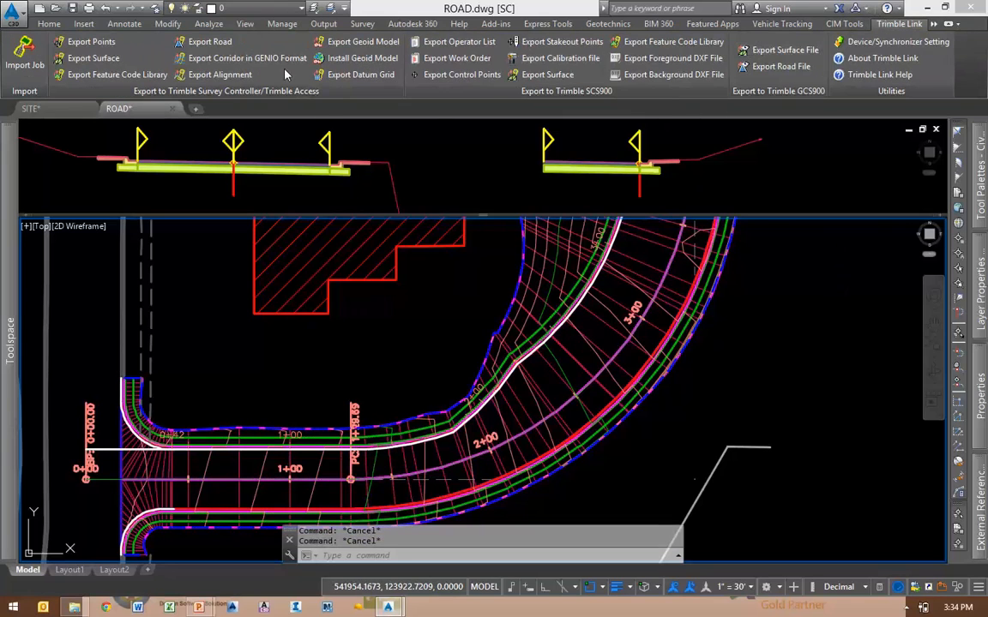
Try to export the Loop Drive corridor as a road using the Loop Drive alignment in US Survey Feet
left_click(209, 42)
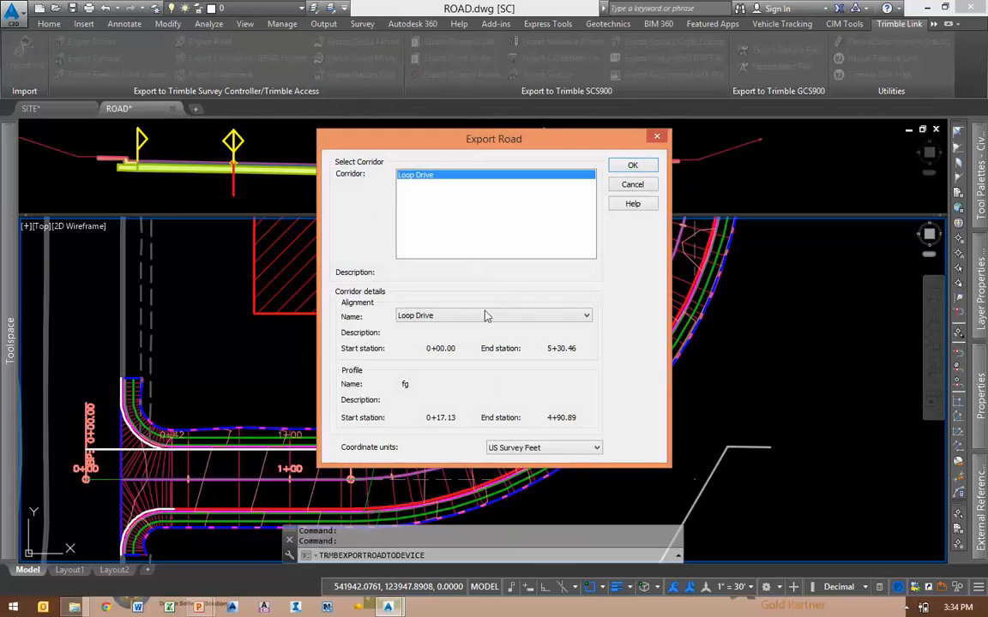
left_click(433, 317)
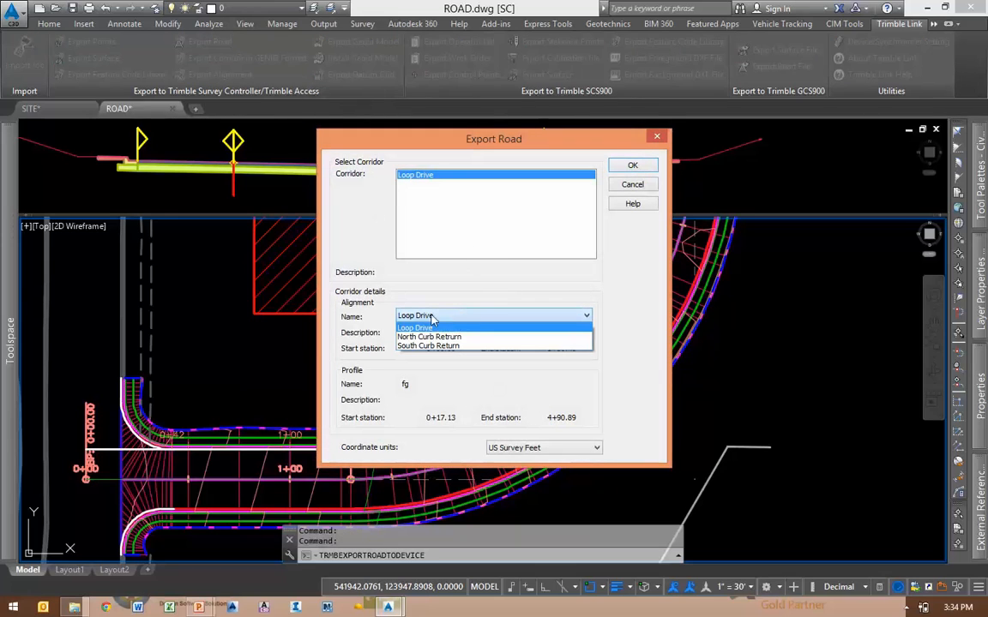
left_click(365, 321)
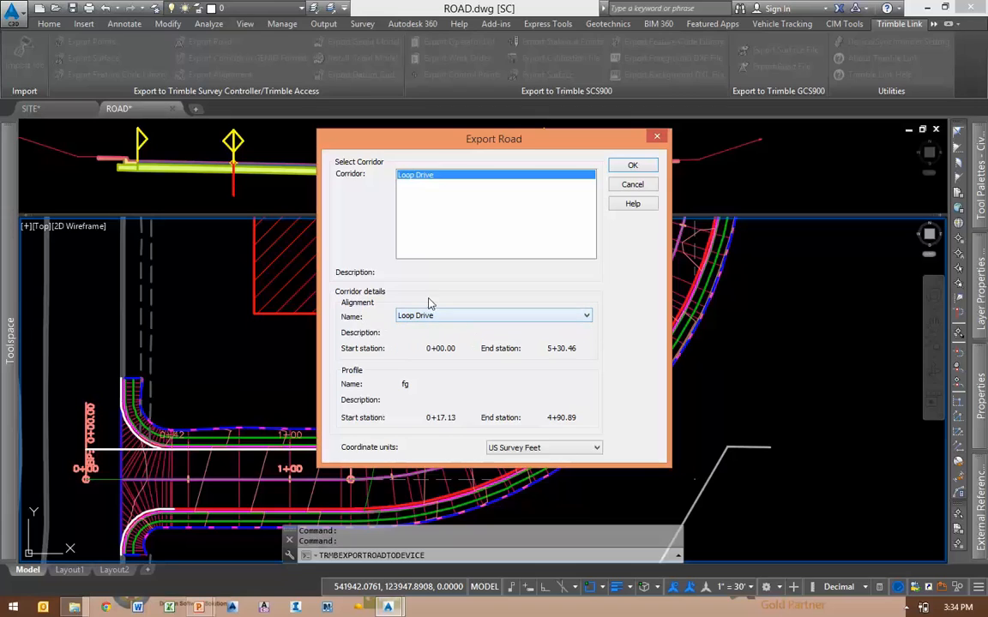
left_click(632, 166)
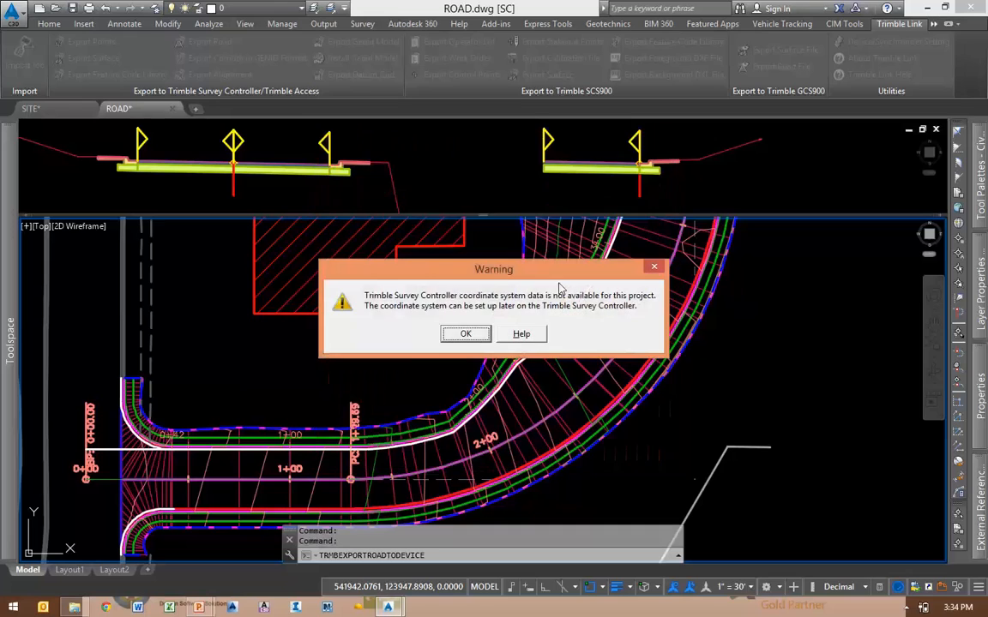
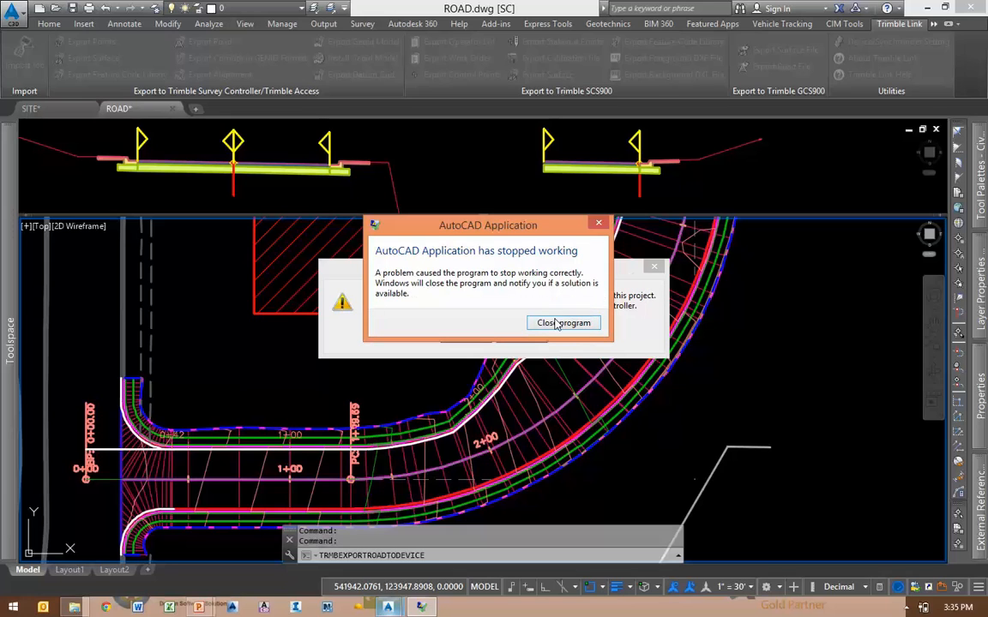
Close the crashed program and dismiss its error report without sending it
left_click(562, 323)
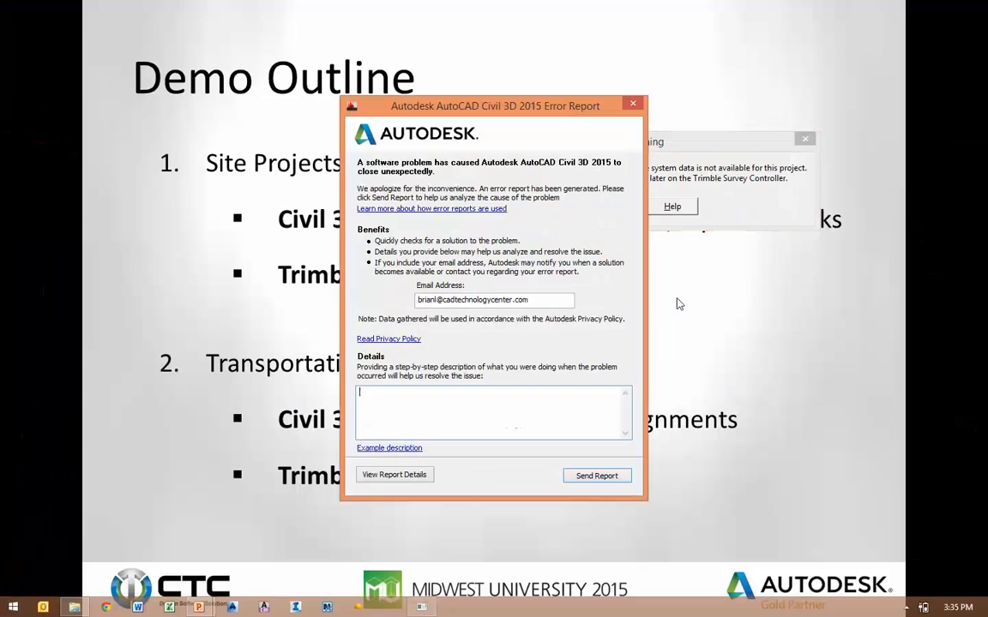
left_click(632, 104)
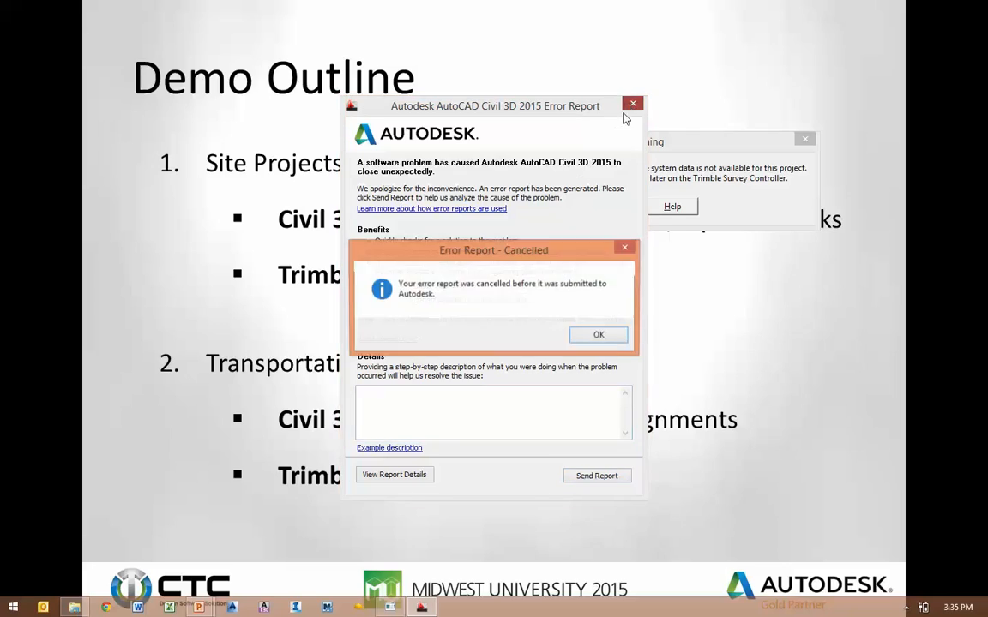
left_click(598, 337)
Relaunch Civil 3D 2015 Imperial, reopen ROAD.dwg from the C3D To TSC for Staking folder, and leave the corridor deselected
key("super")
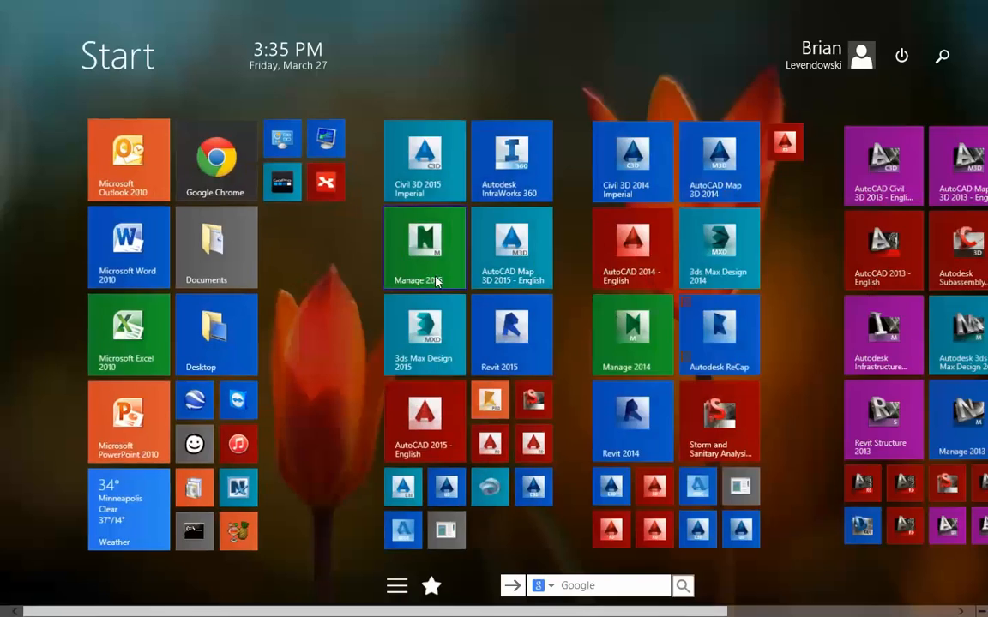
left_click(422, 165)
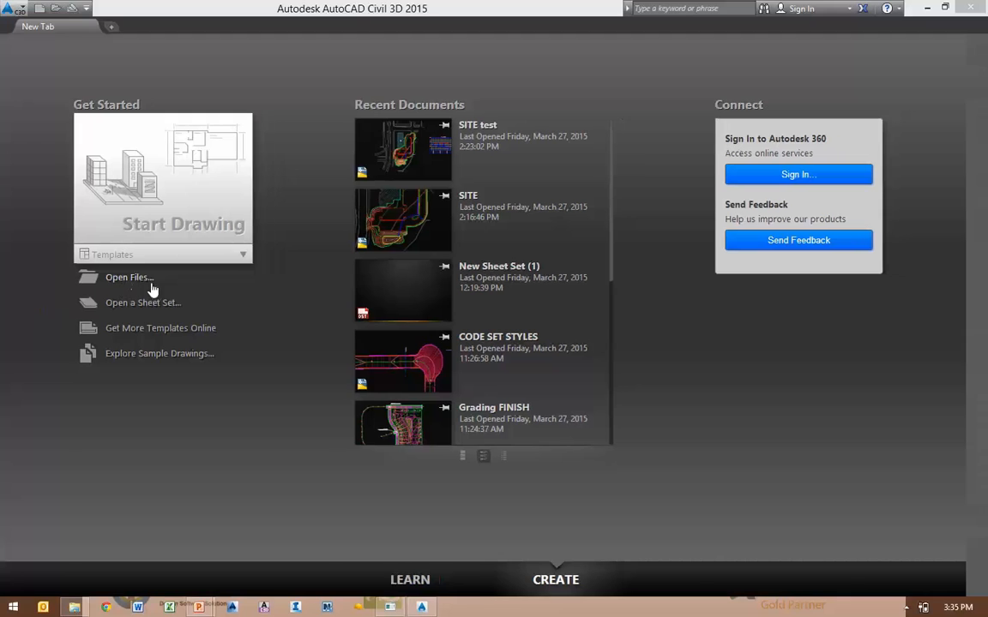
left_click(128, 277)
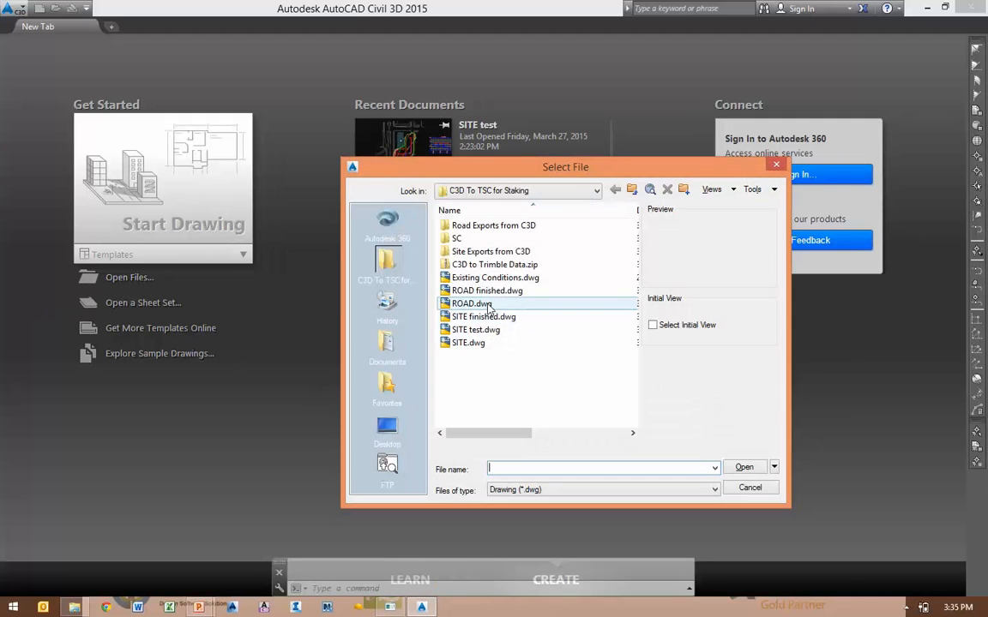
double_click(487, 306)
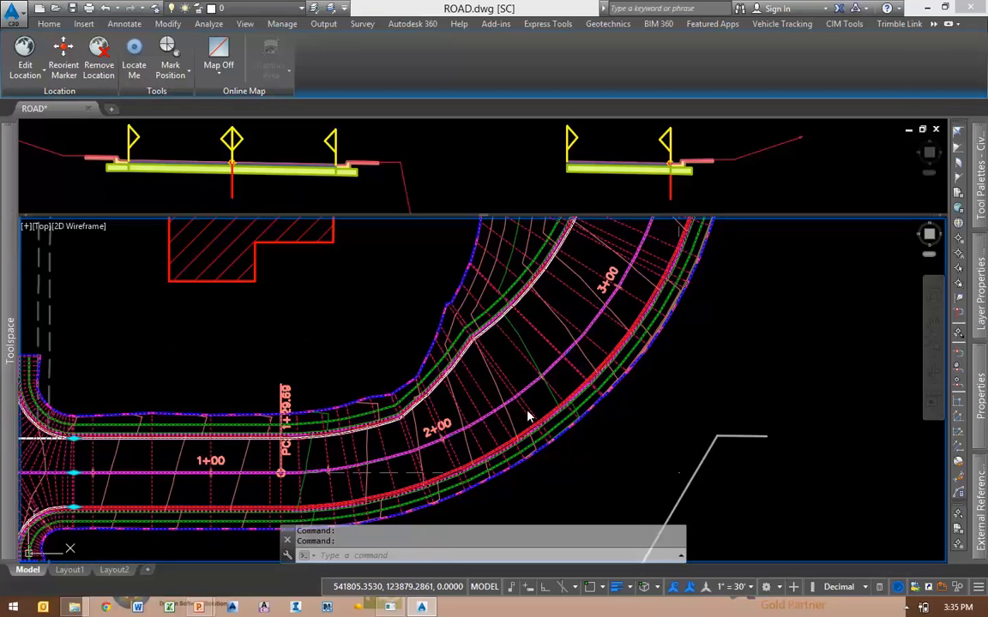
left_click(574, 360)
key("Escape")
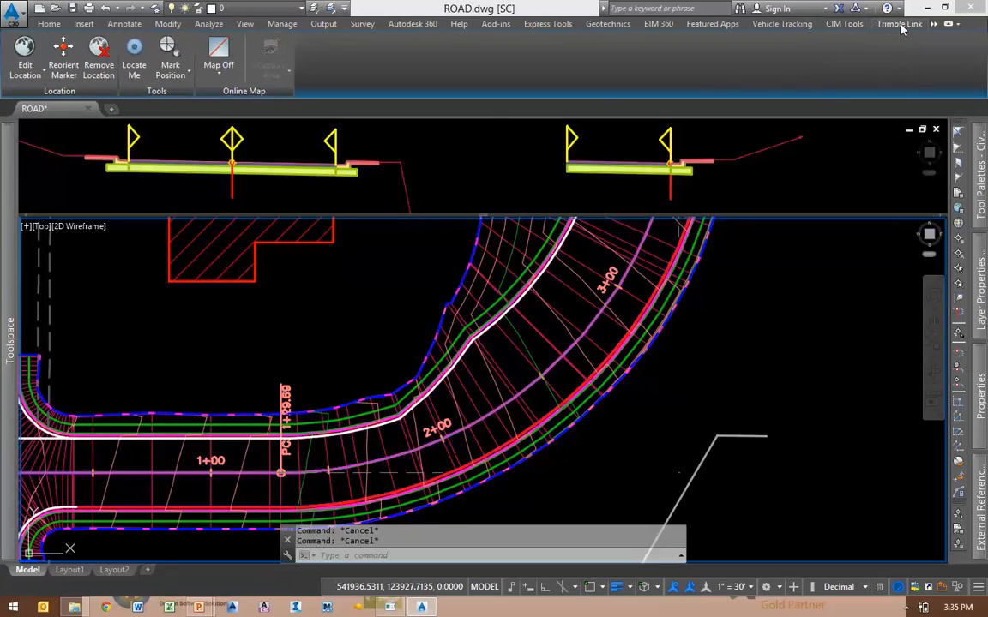
Start the Trimble Link road export for the Loop Drive corridor and alignment, and acknowledge the coordinate system warning
left_click(897, 24)
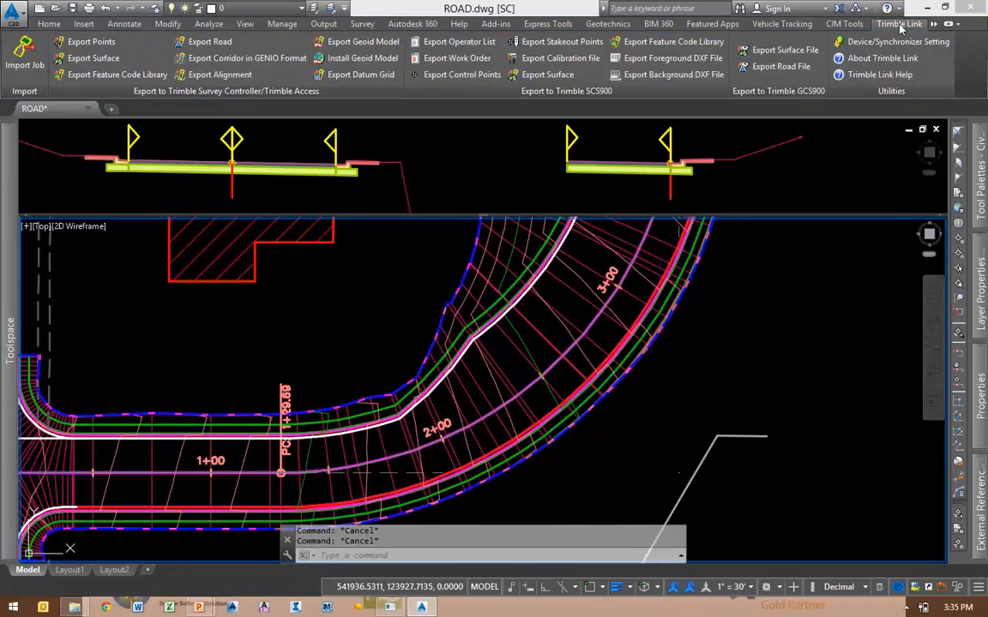
left_click(206, 41)
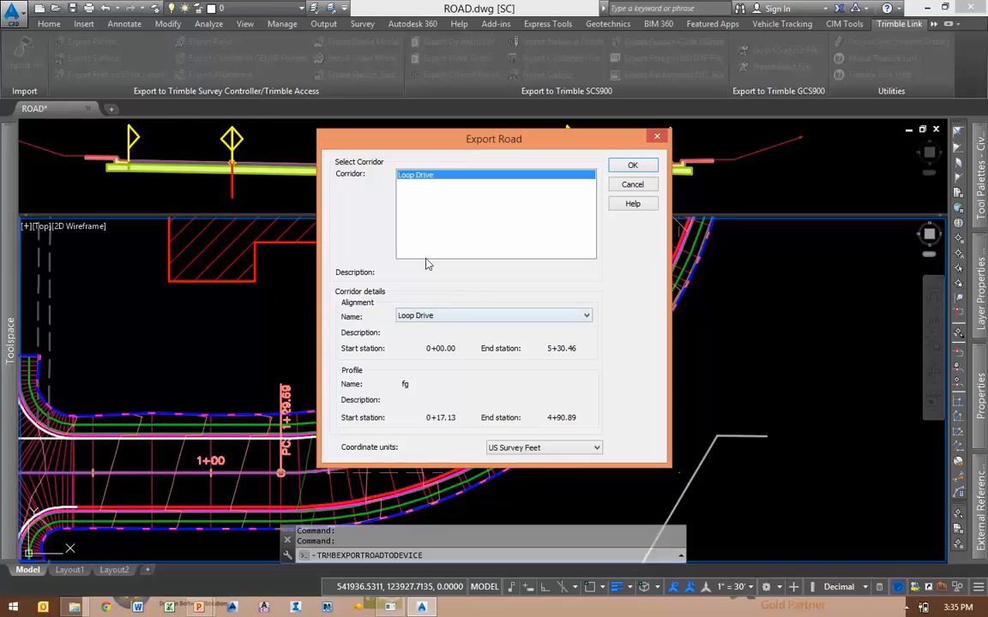
left_click(629, 166)
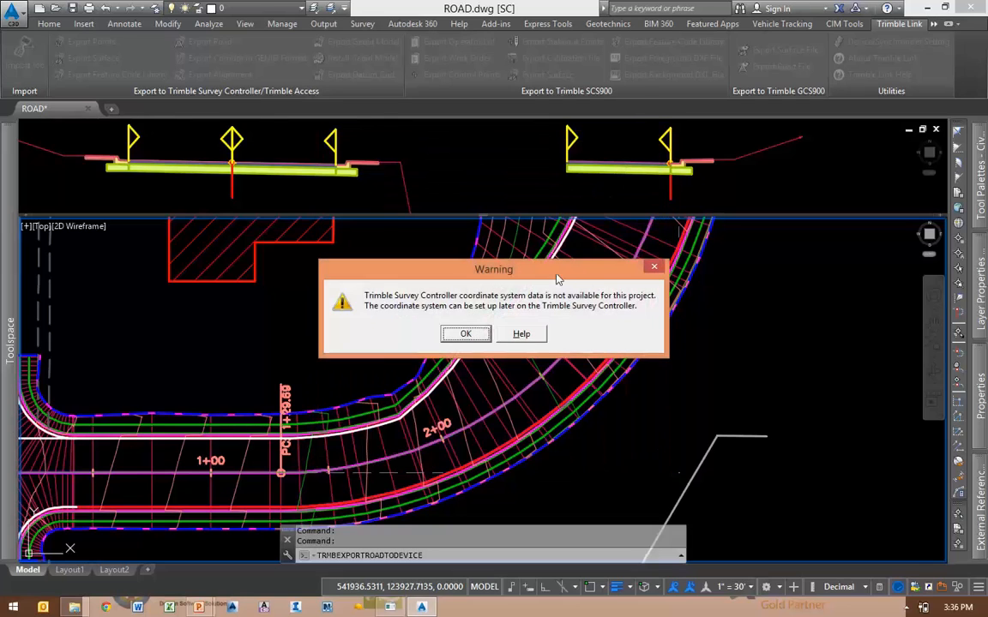
left_click(477, 338)
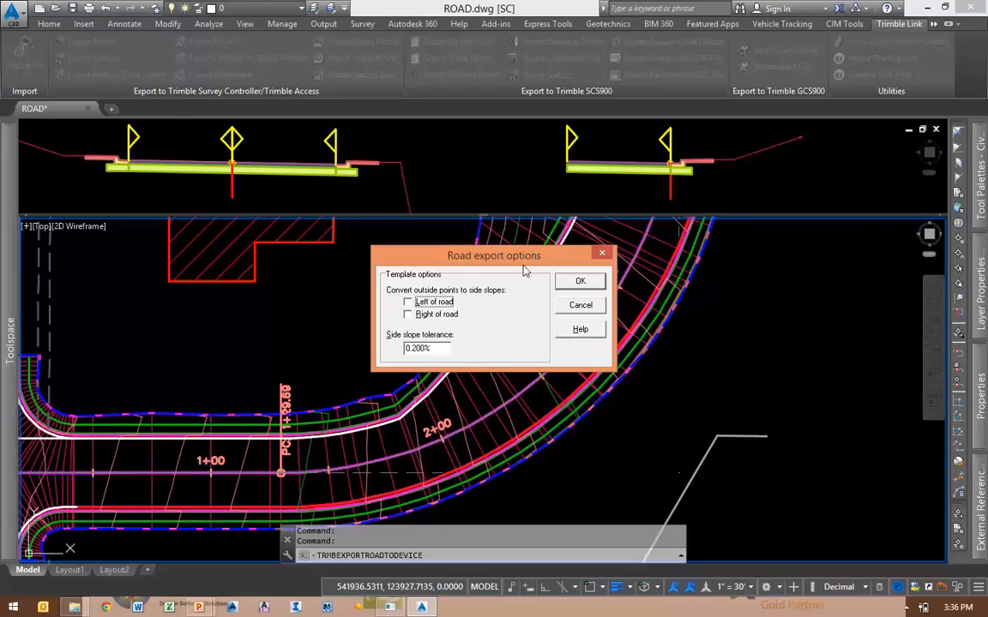
Review the side slope conversion options for left and right of road against the cross sections, leaving both disabled
left_click_drag(525, 271, 791, 281)
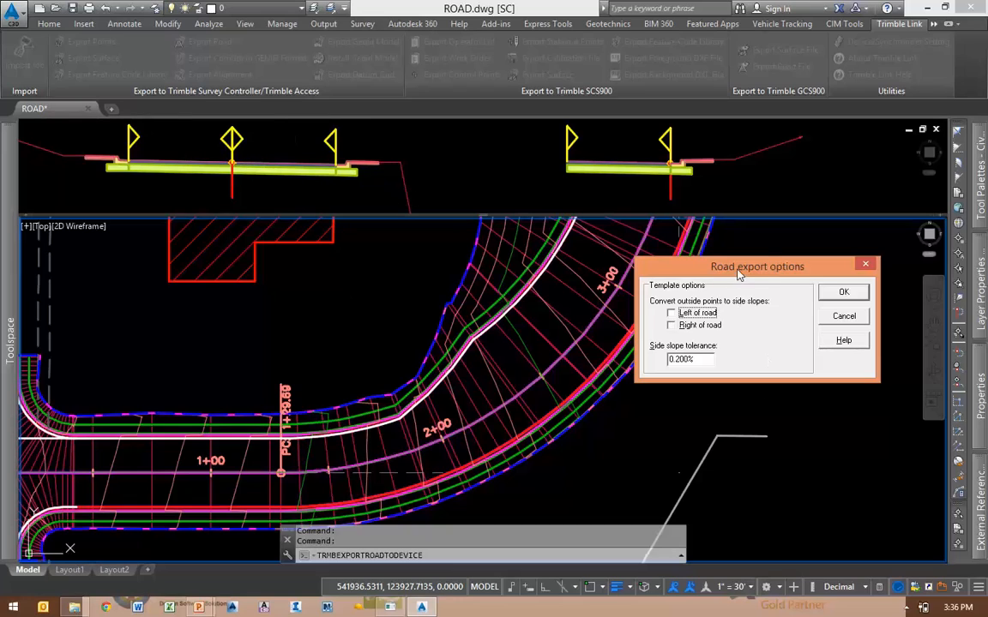
mouse_move(738, 272)
left_mouse_down()
mouse_move(673, 235)
mouse_move(747, 255)
left_mouse_up()
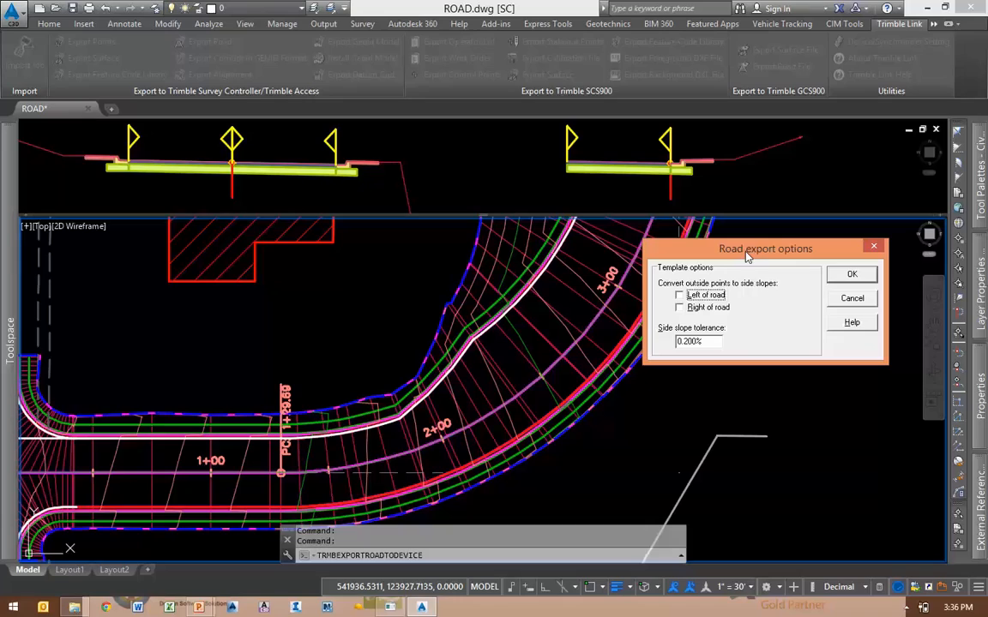
left_click(696, 296)
left_click(703, 307)
left_click(696, 295)
left_click(704, 308)
left_click(250, 153)
left_click(481, 254)
left_click(450, 300)
left_click_drag(673, 249, 655, 245)
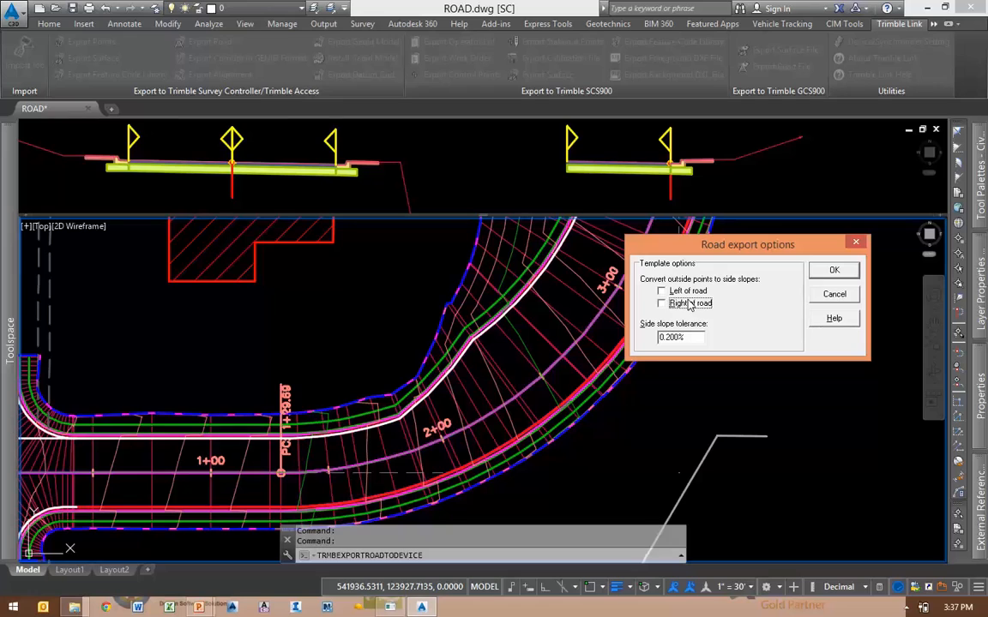
Accept the road export options, browse to Documents as the destination for the Loop Drive RXL file, and cancel the save
left_click(833, 270)
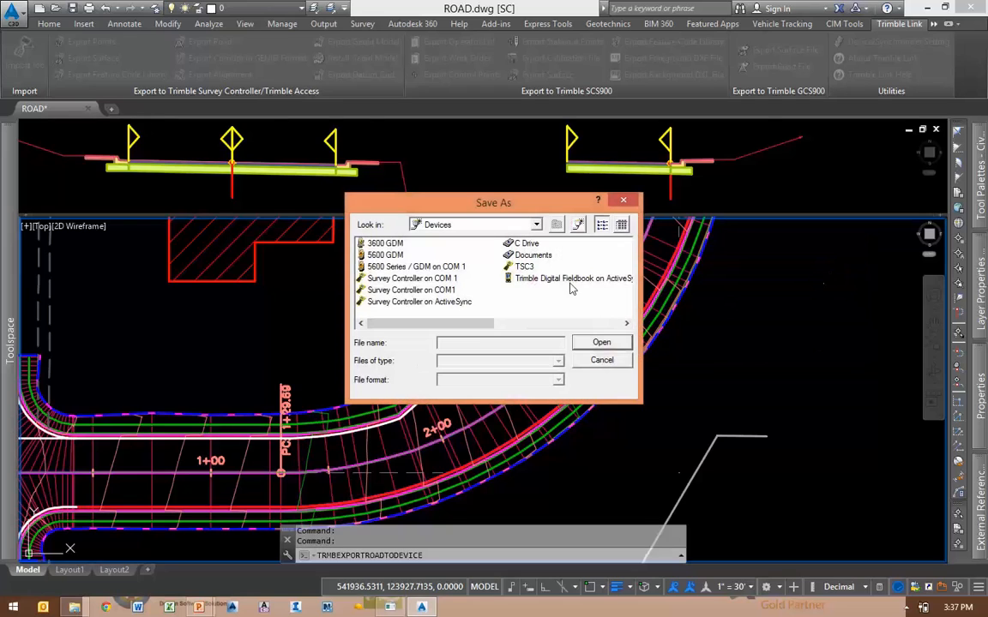
double_click(531, 254)
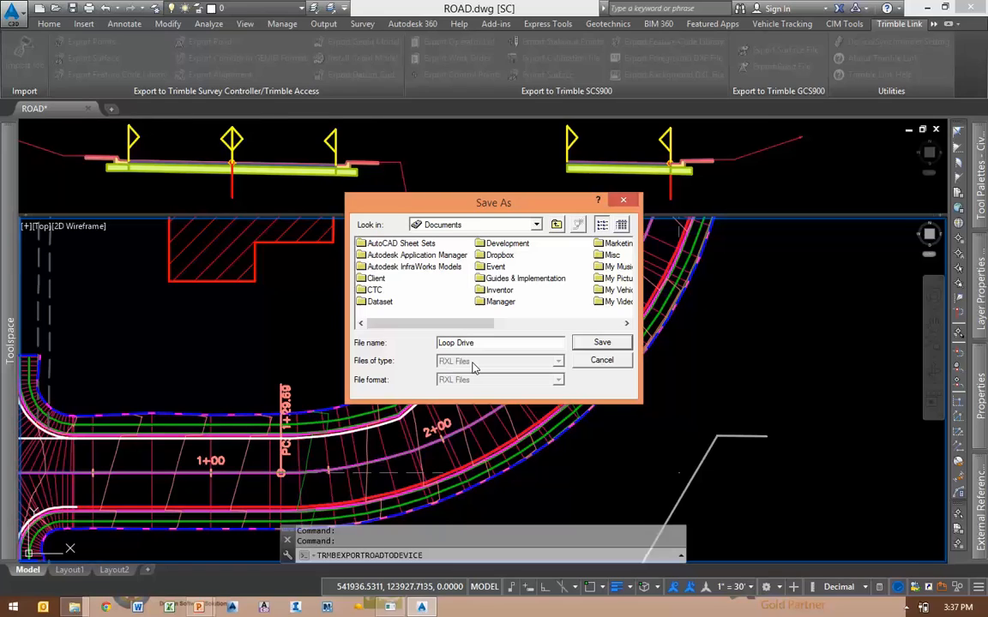
left_click(601, 361)
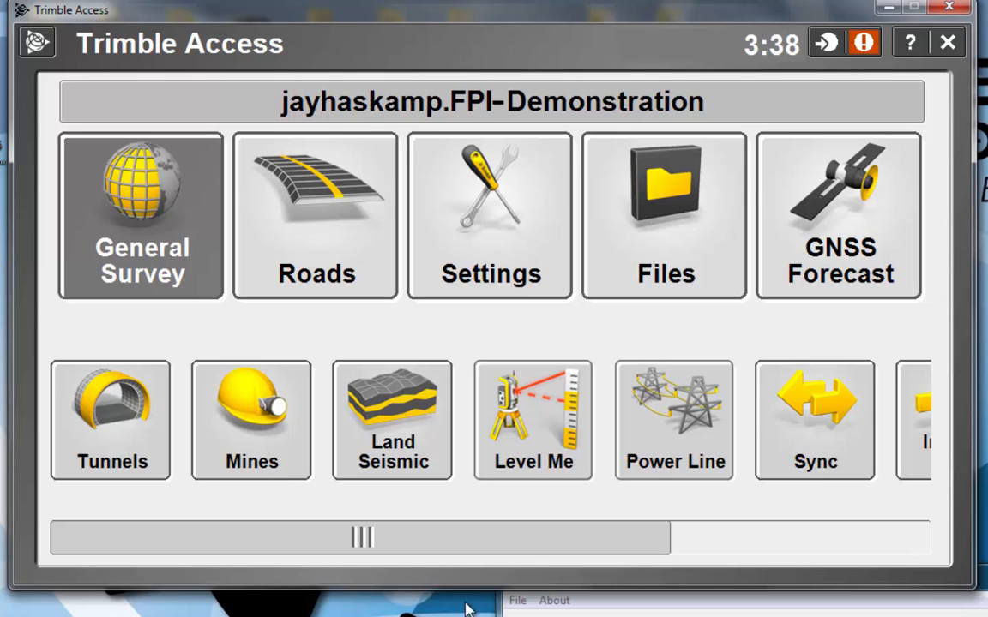
In Trimble Access, open the Roads file list for defining roads and widen its Name column to show full file names
left_click(341, 270)
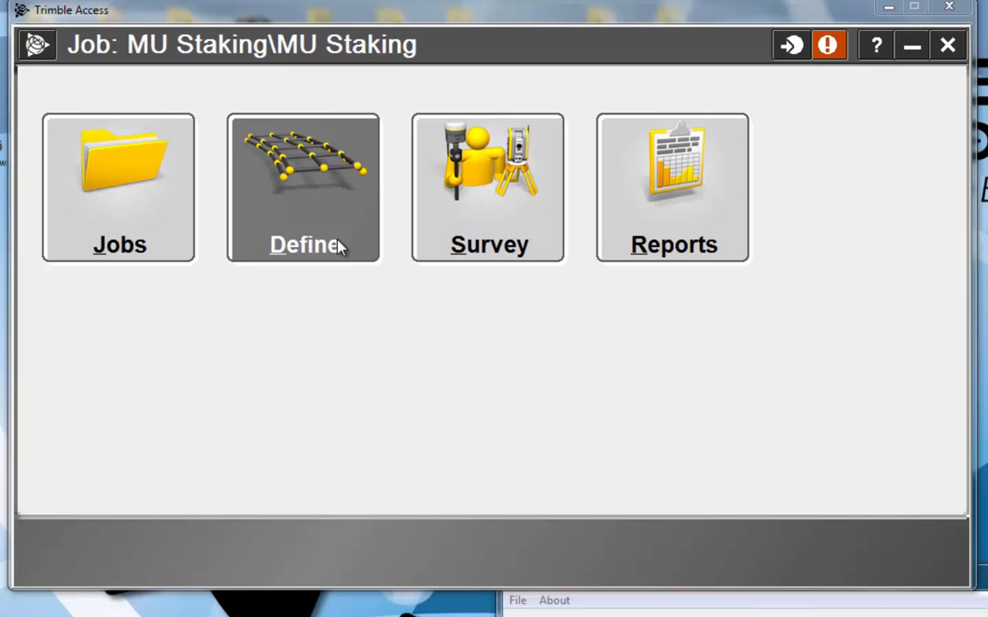
left_click(339, 246)
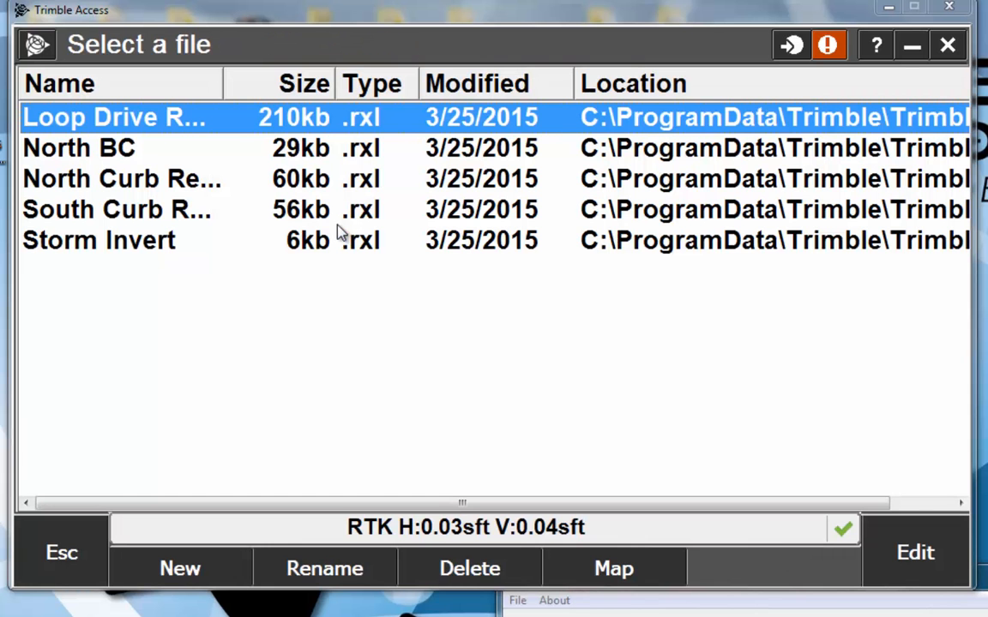
left_click_drag(222, 84, 397, 90)
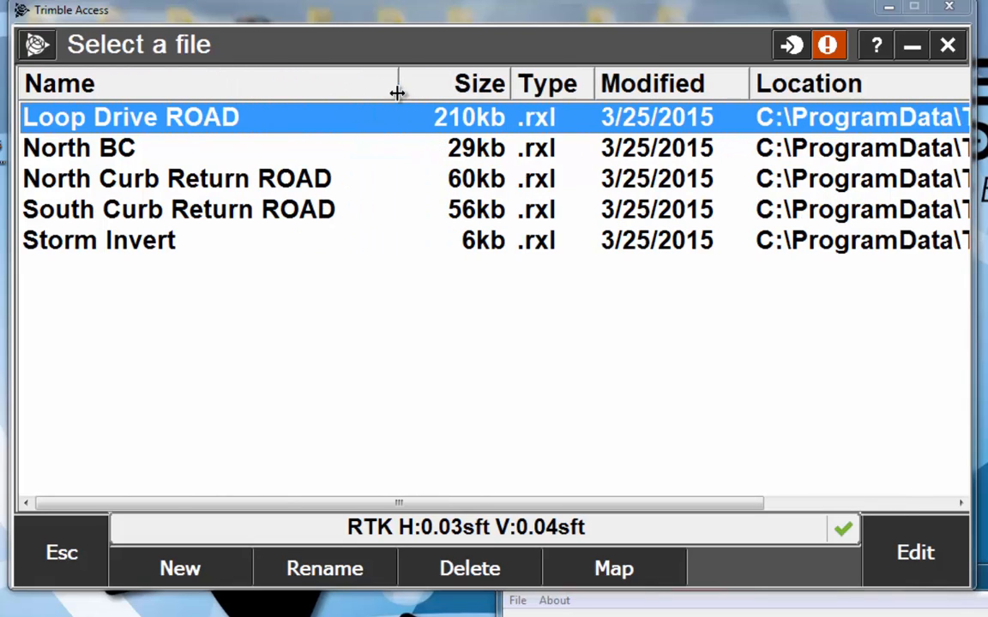
Open the Loop Drive ROAD file for review and examine its plan view around the start of the road
double_click(63, 127)
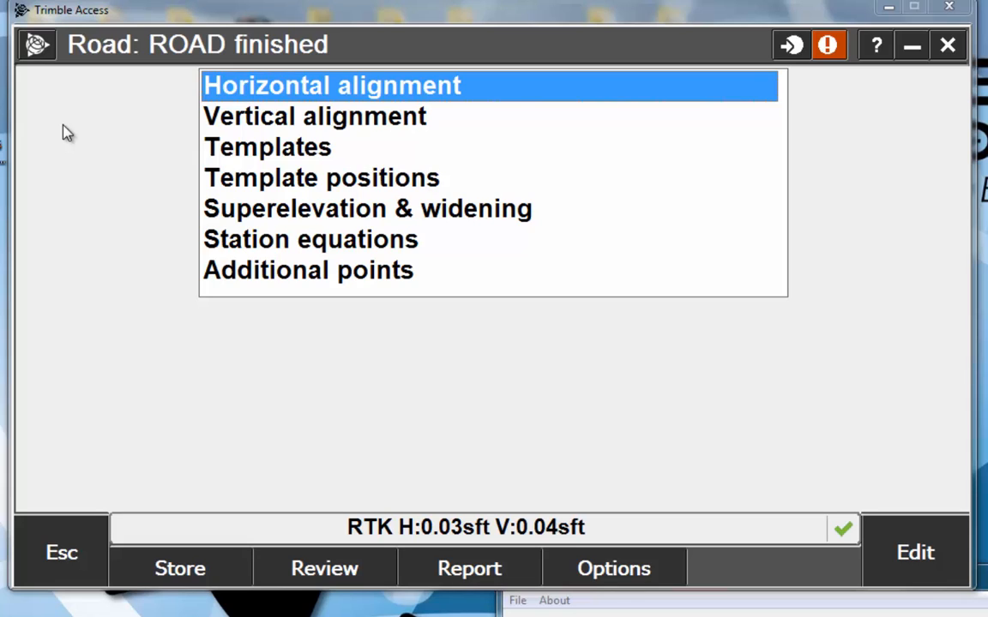
left_click(334, 576)
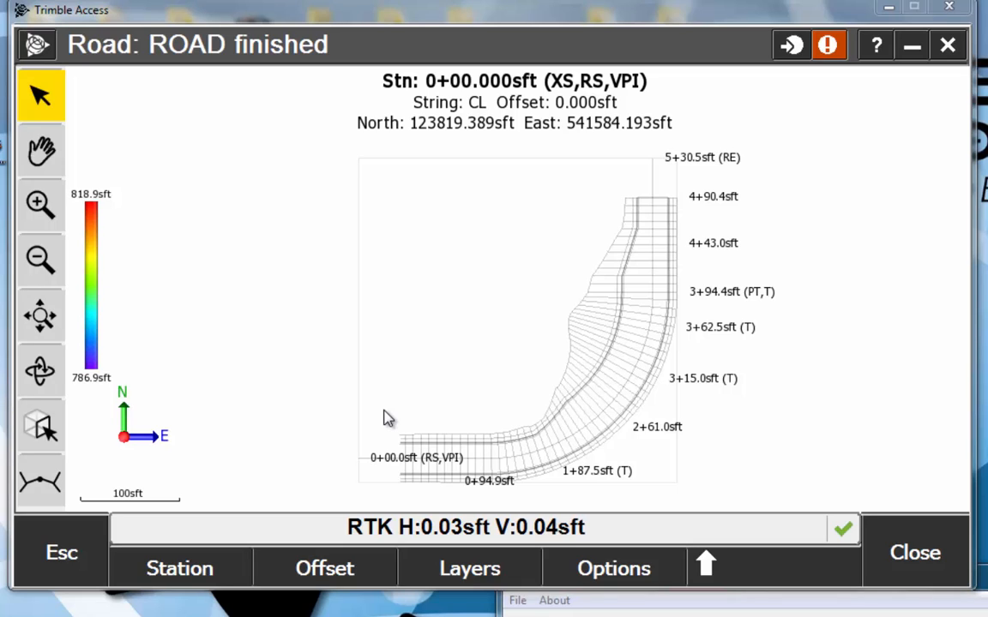
left_click(35, 208)
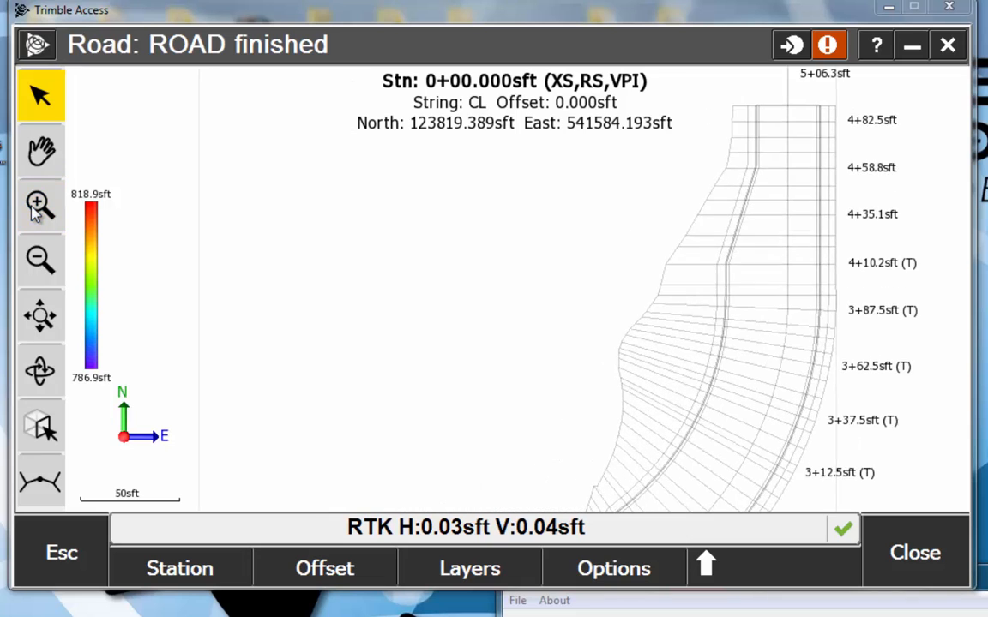
left_click(35, 208)
left_click(44, 156)
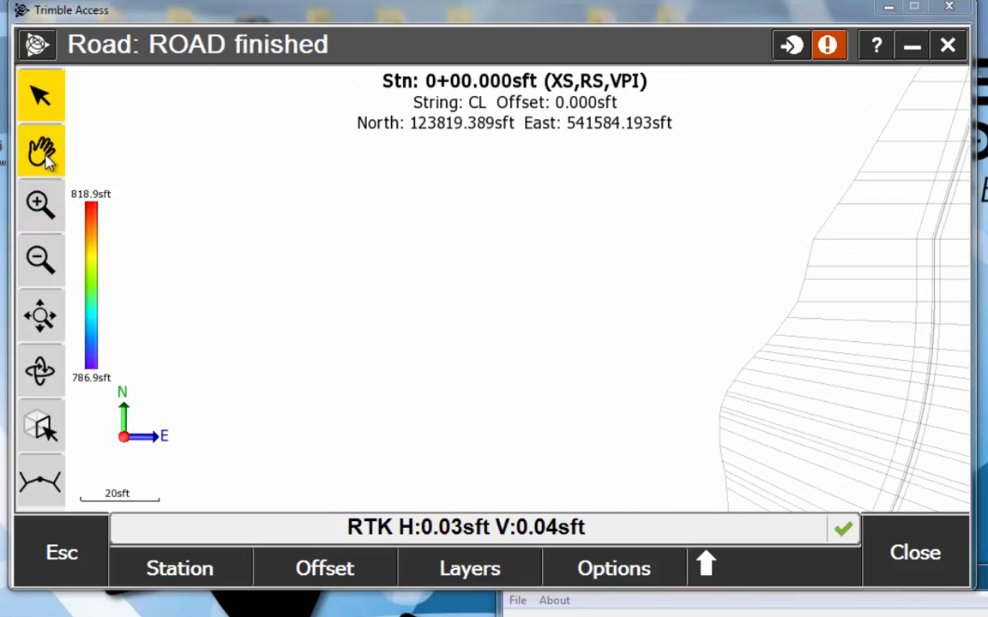
mouse_move(258, 377)
left_mouse_down()
mouse_move(245, 514)
mouse_move(223, 85)
left_mouse_up()
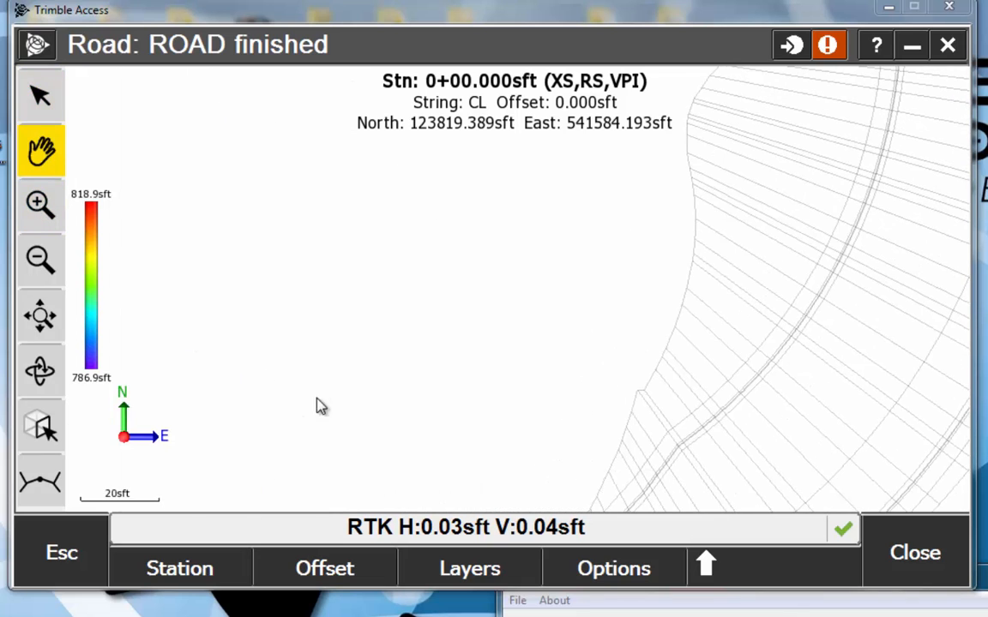
mouse_move(317, 406)
left_mouse_down()
mouse_move(348, 331)
mouse_move(653, 260)
mouse_move(443, 366)
mouse_move(409, 349)
left_mouse_up()
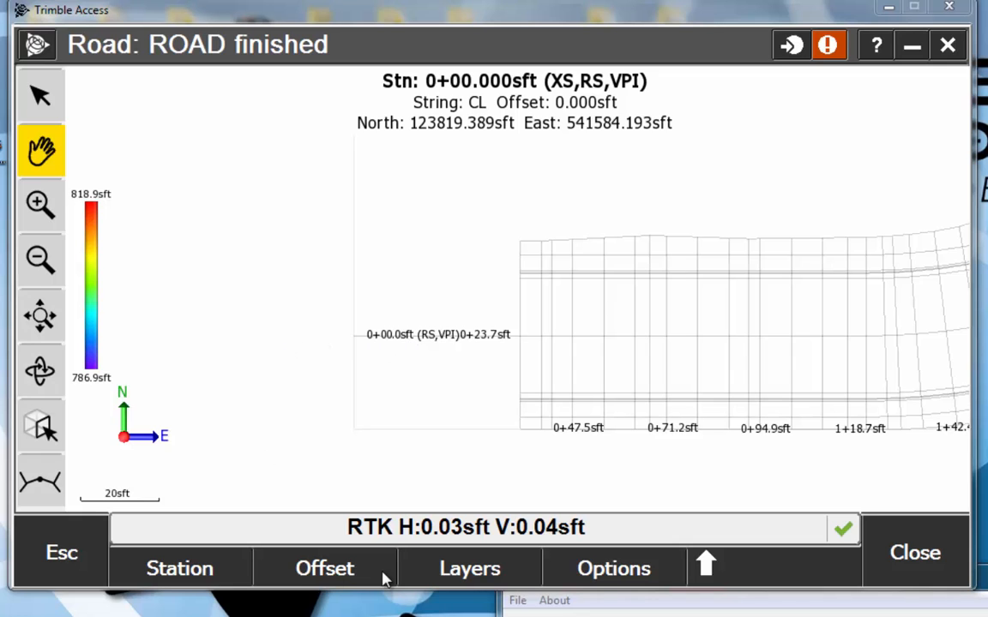
Add the North Curb Return and South Curb Return roads as secondary layers in the Loop Drive plan view
left_click(426, 577)
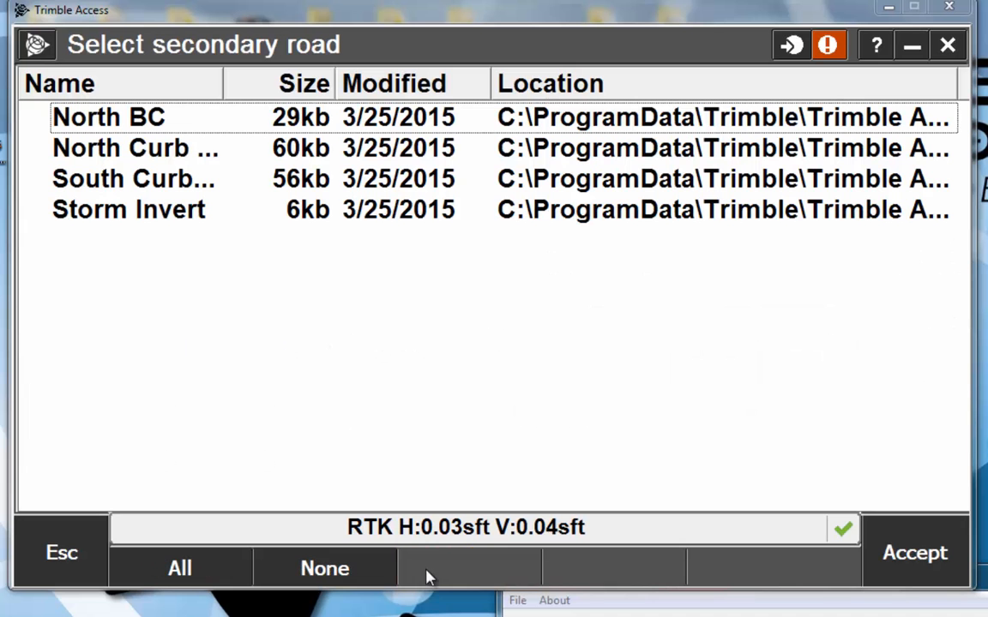
left_click(103, 147)
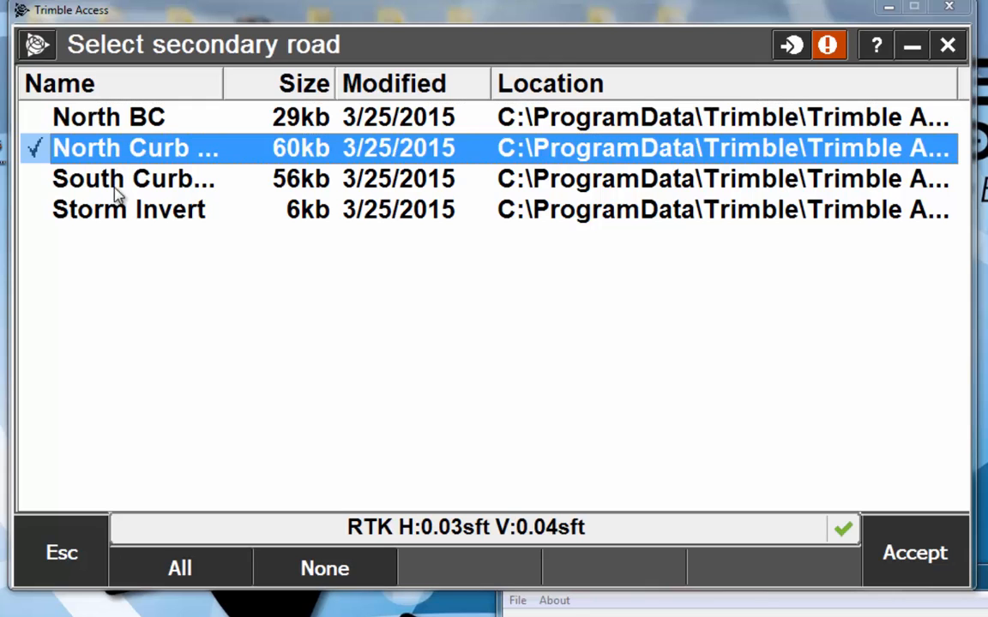
left_click(105, 175)
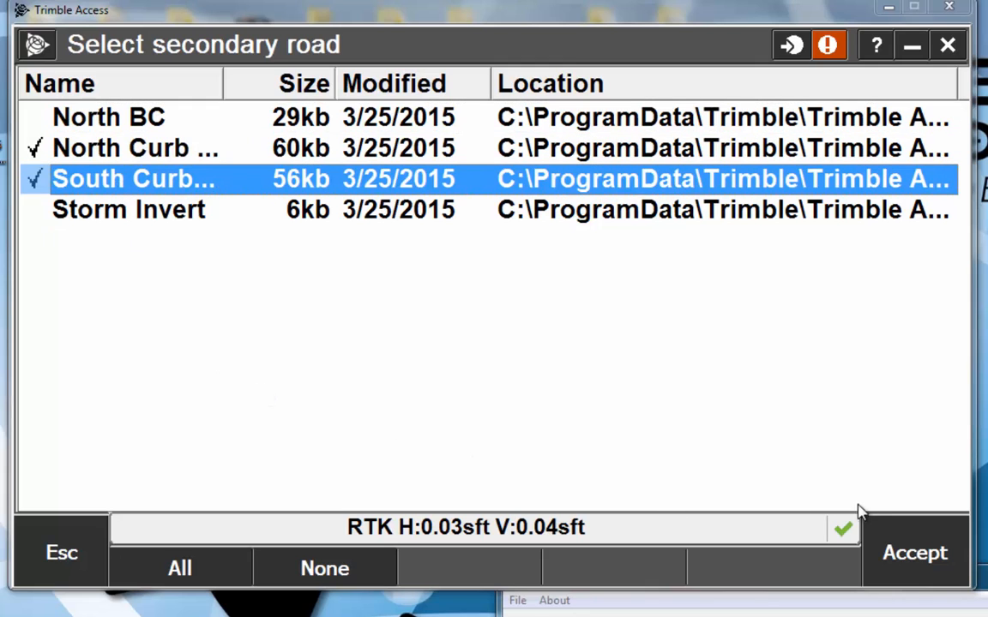
left_click(883, 540)
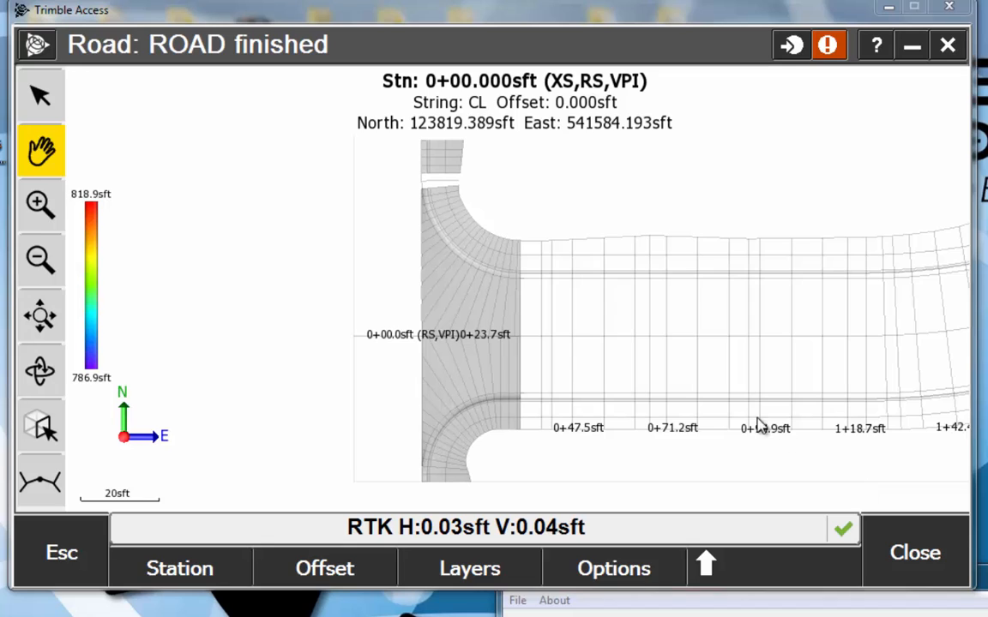
Try to view the Loop Drive road and its curb returns in 3D near station 0+00
left_click(40, 372)
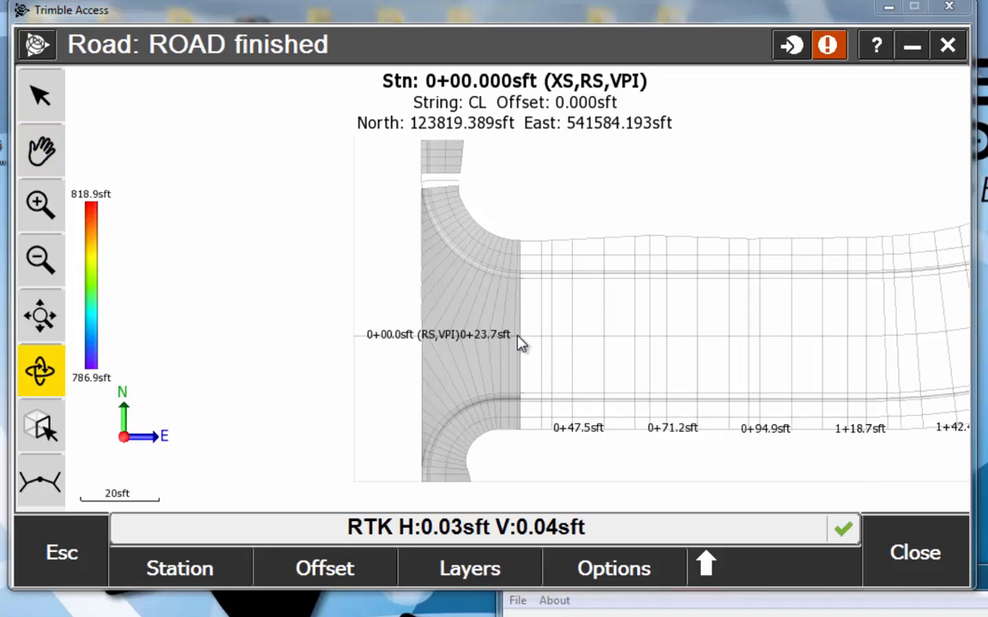
left_click_drag(521, 342, 622, 284)
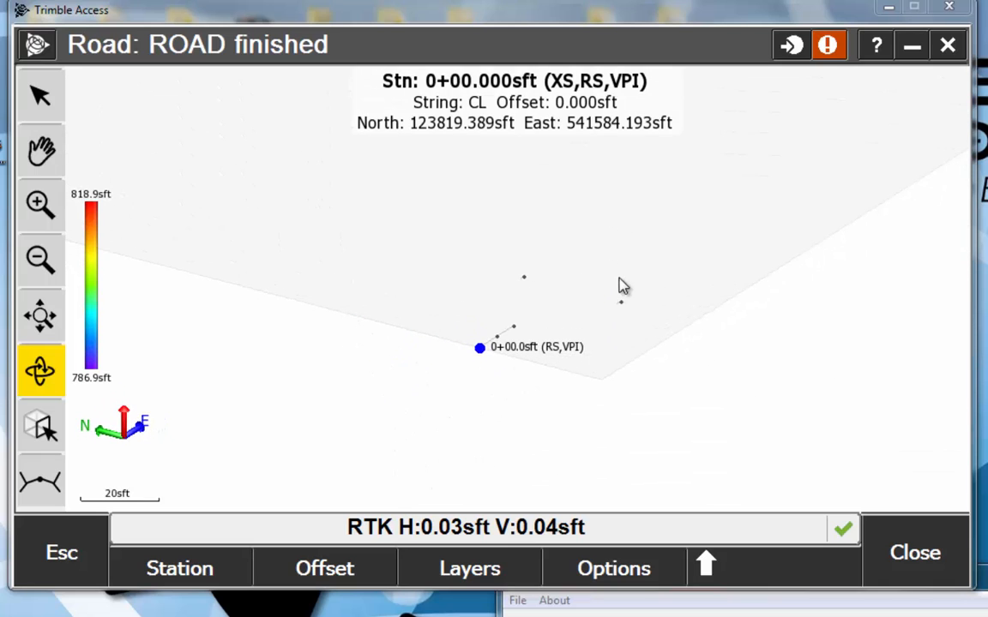
left_click(56, 213)
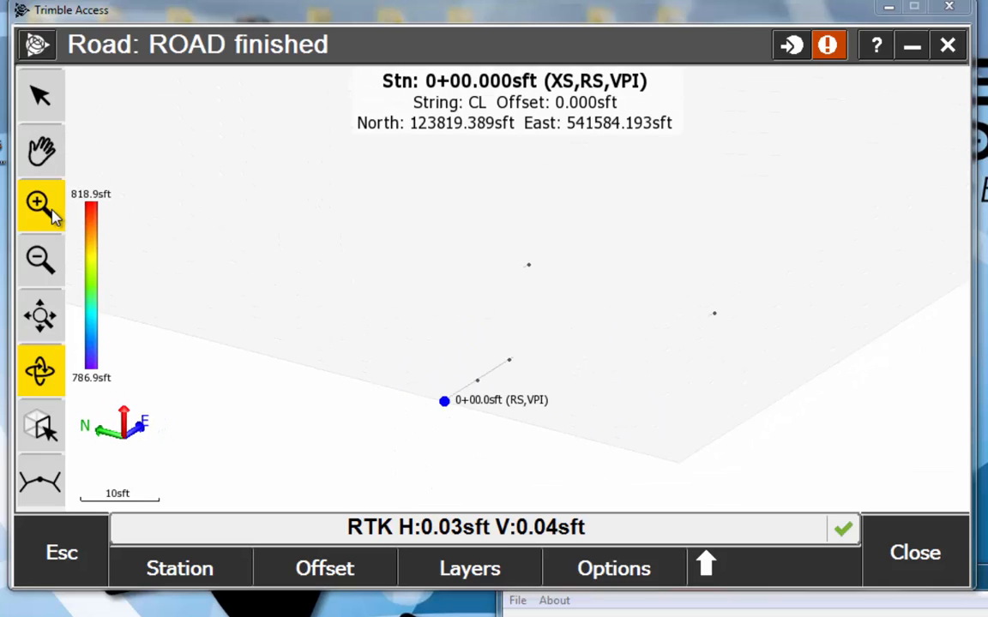
left_click_drag(290, 287, 613, 331)
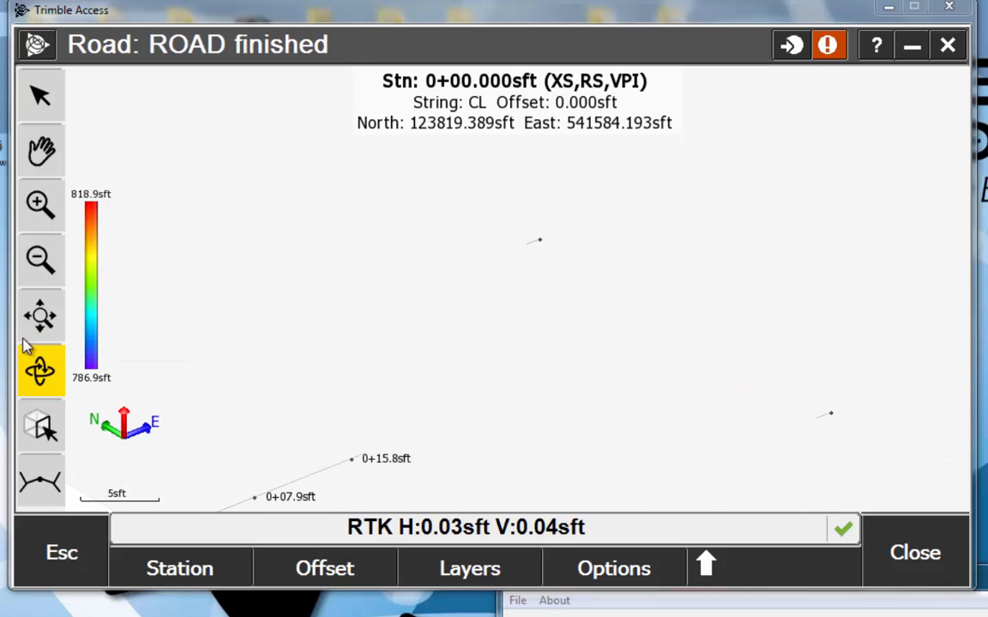
left_click(49, 267)
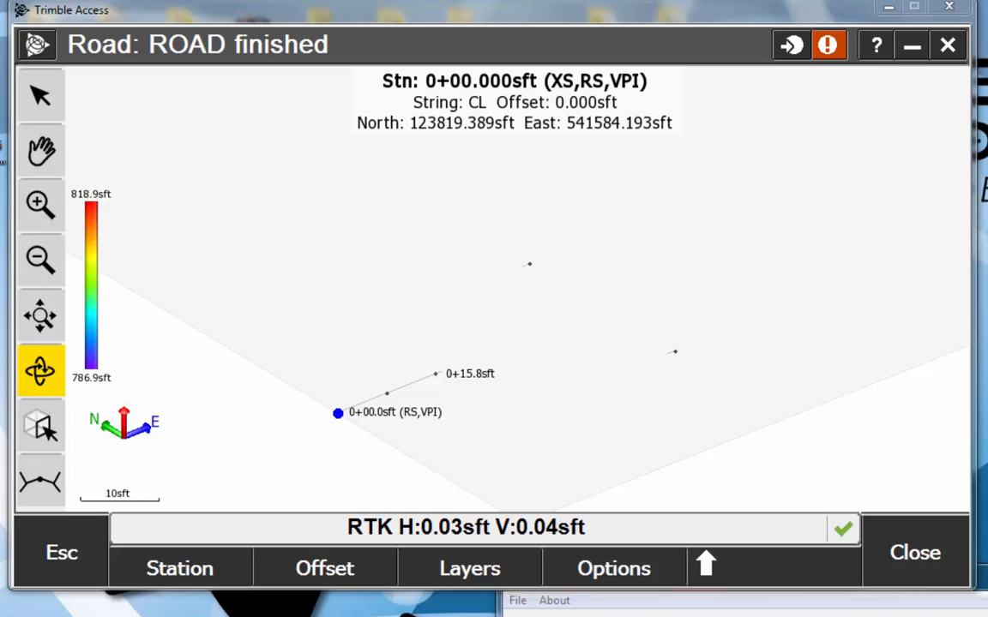
Switch to the Windows display settings, set the screen resolution to 1920 × 1080, and keep the change
right_click(984, 394)
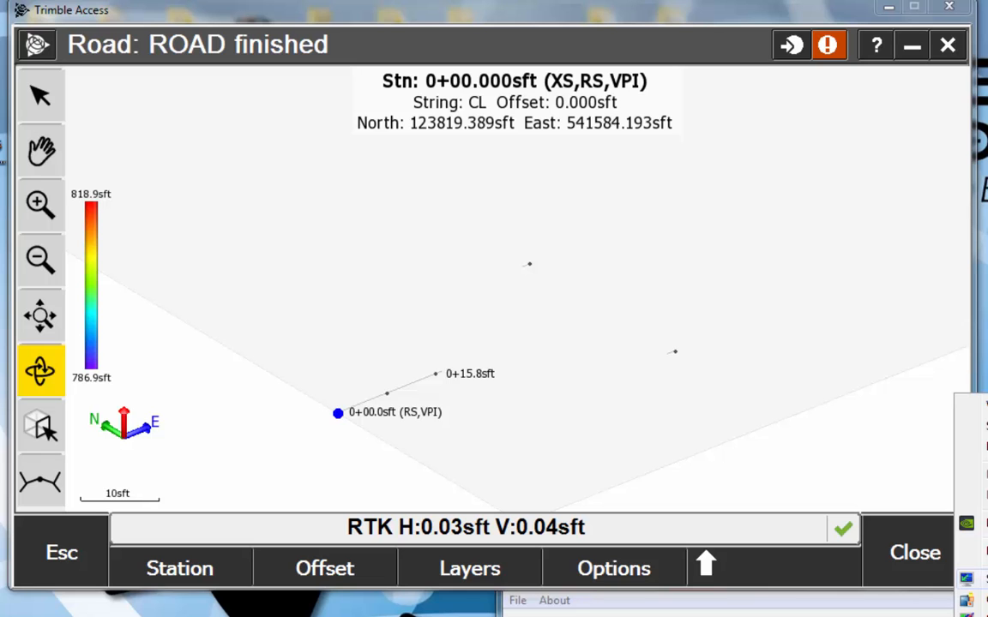
left_click(984, 579)
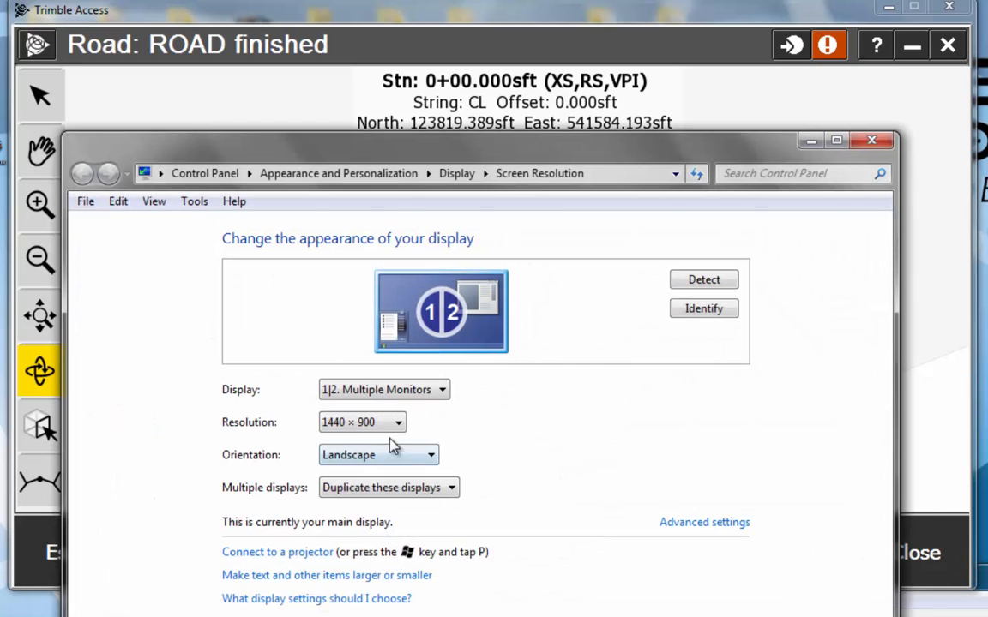
left_click(383, 425)
scroll(341, 556, "down", 1)
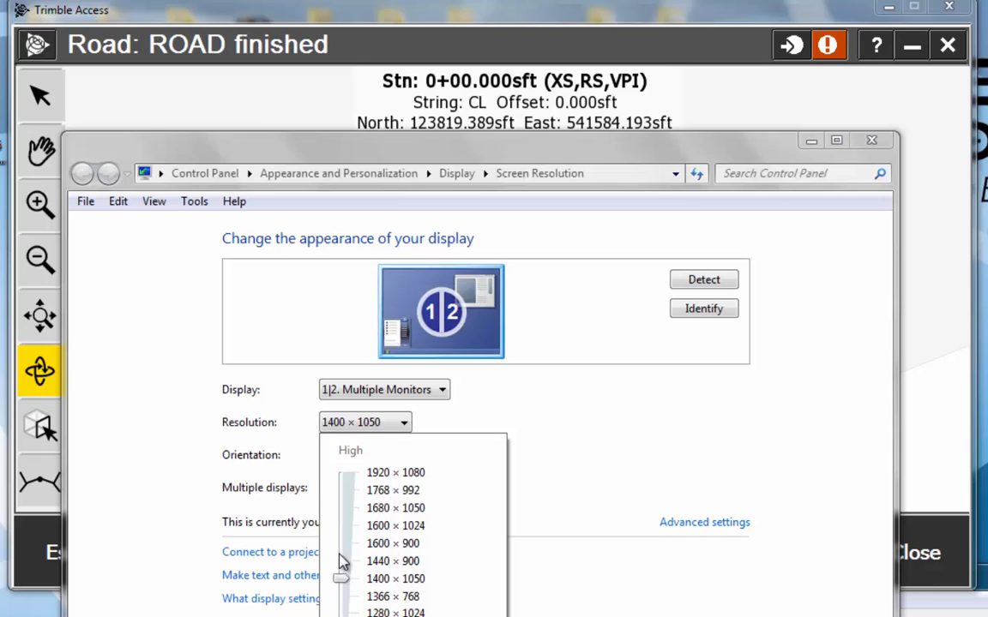
scroll(338, 557, "up", 6)
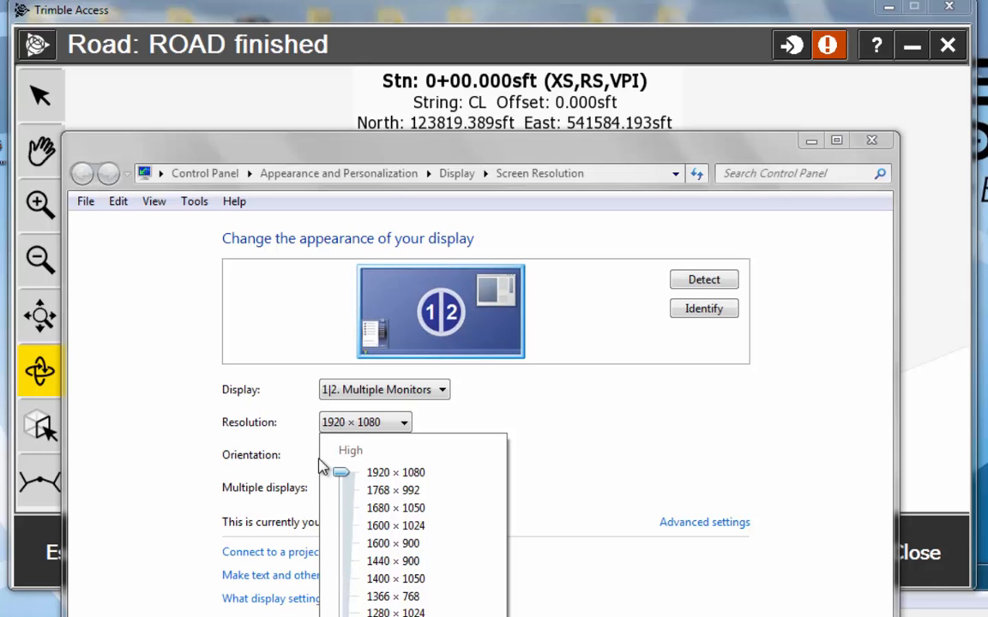
left_click(553, 615)
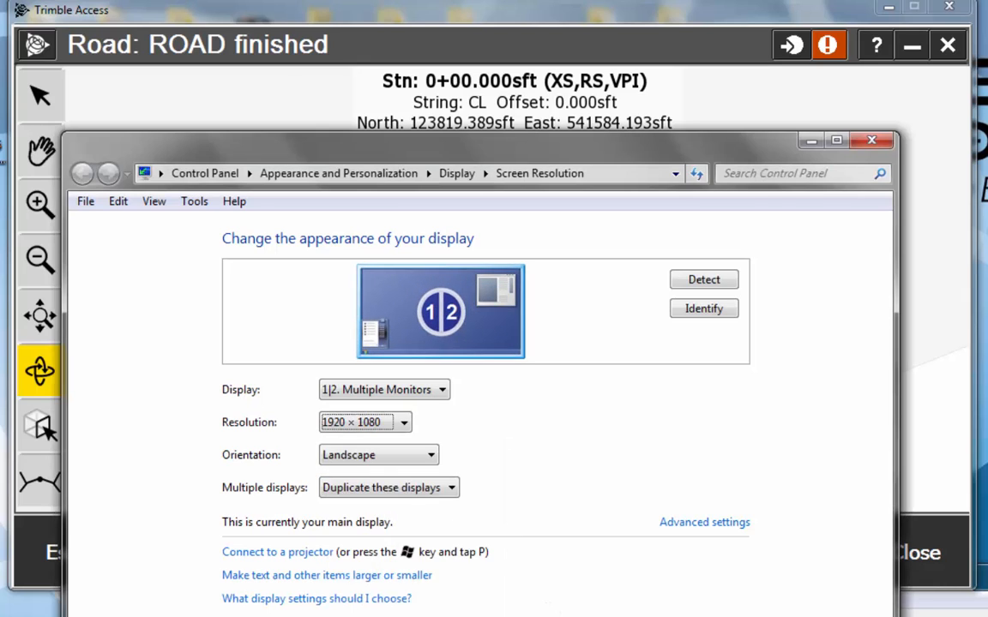
left_click(691, 616)
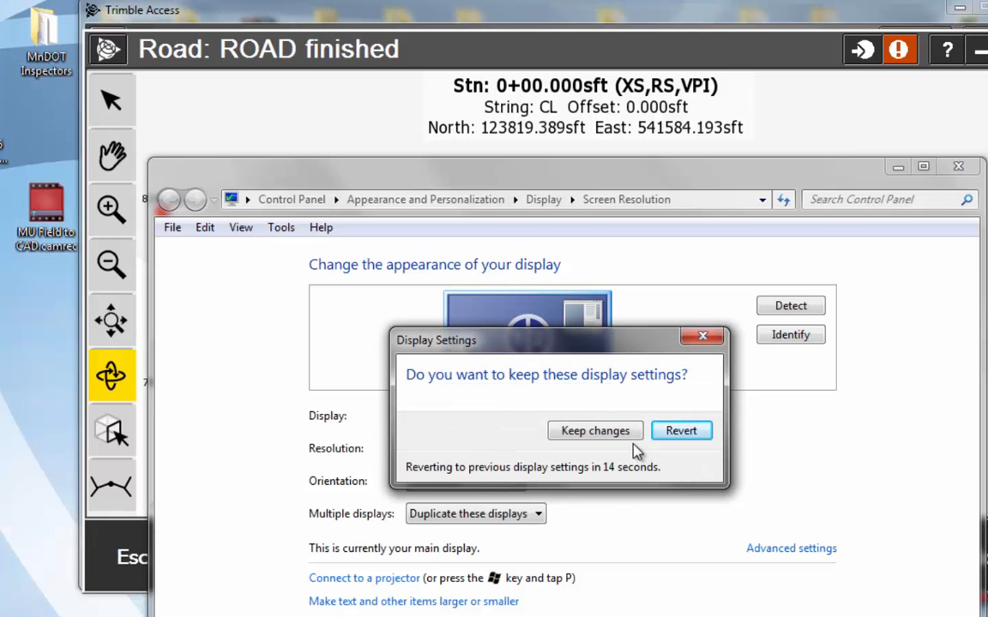
left_click(595, 431)
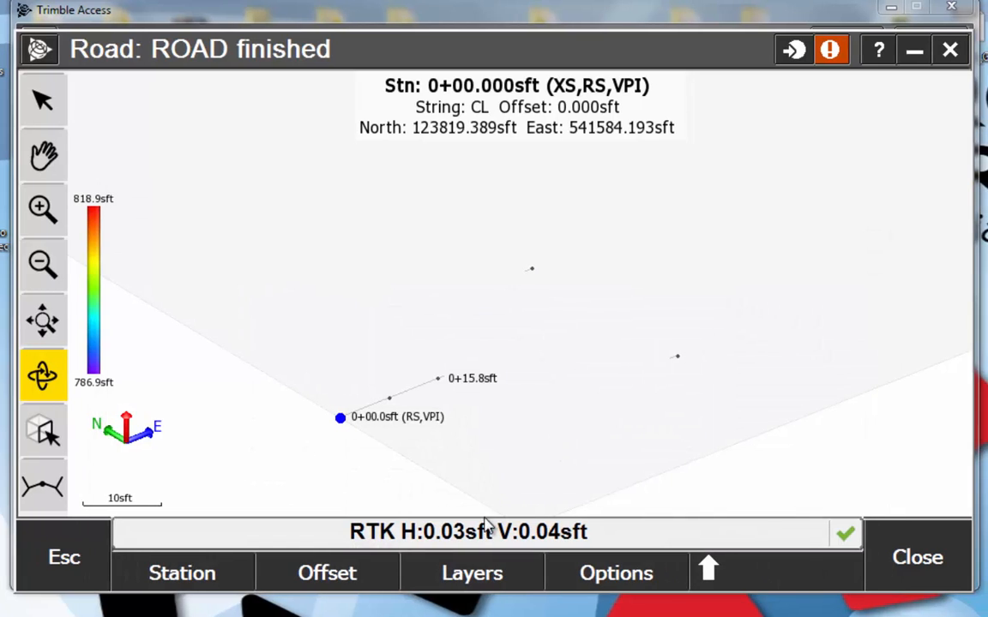
Leave the Trimble Access road review, reopen it for the same road, and orbit the road into a 3D view
left_click(69, 559)
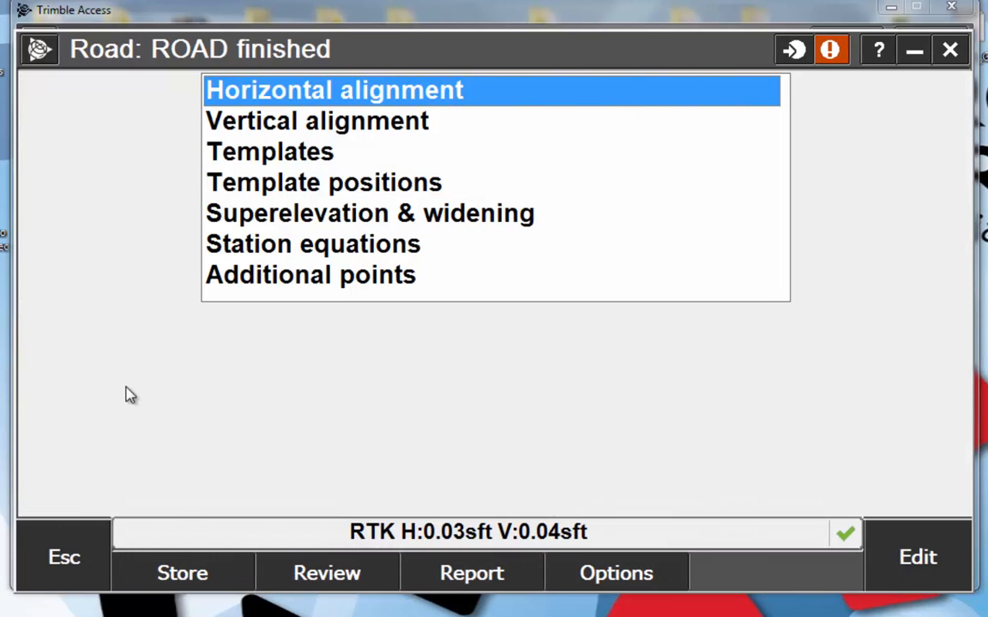
left_click(302, 571)
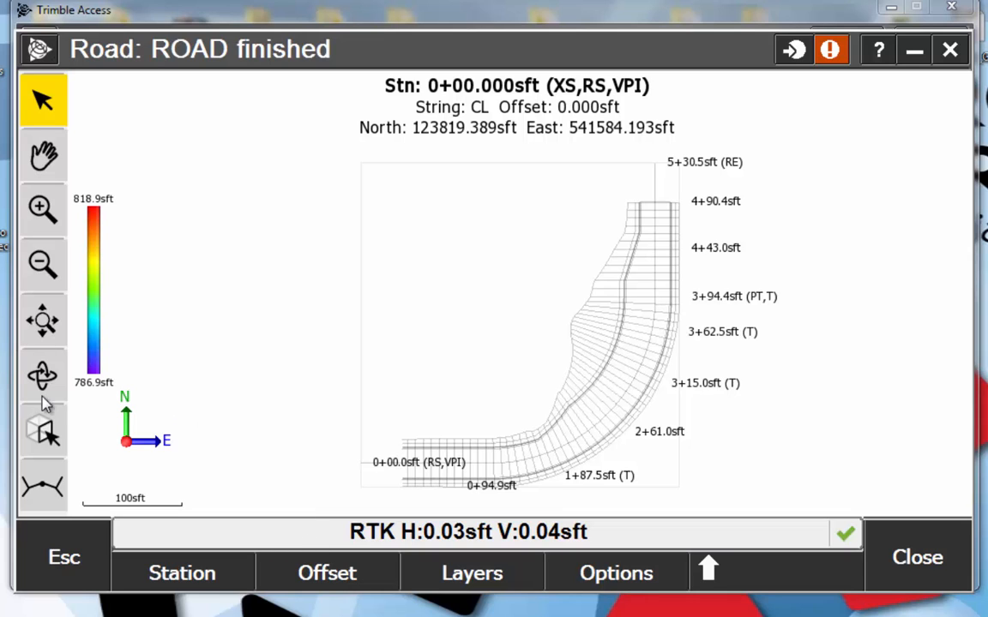
left_click(43, 375)
mouse_move(579, 414)
left_mouse_down()
mouse_move(600, 380)
mouse_move(538, 328)
left_mouse_up()
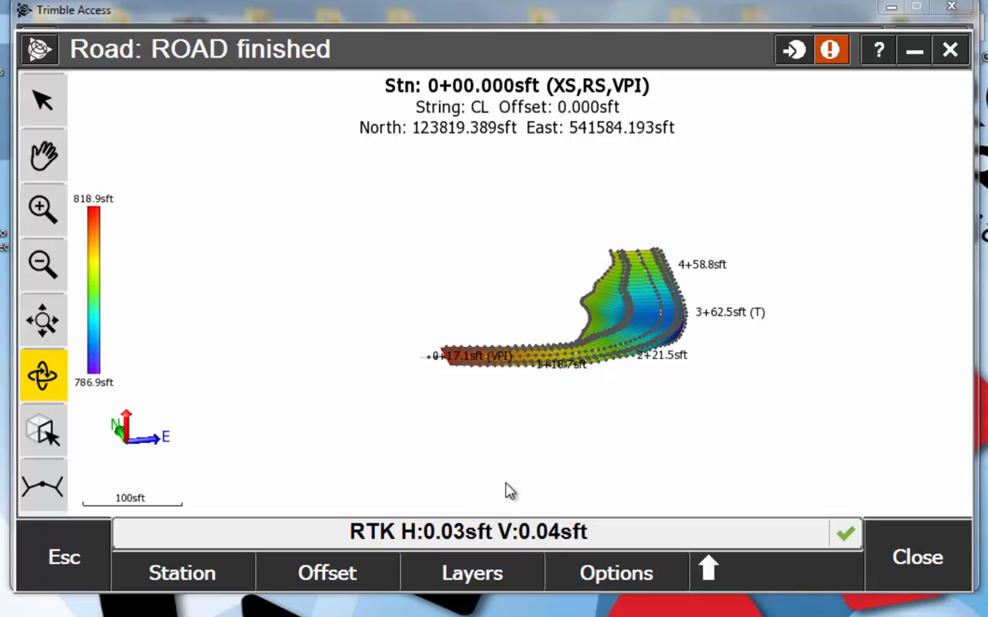
Overlay the North Curb Return and South Curb Return secondary roads on the 3D road view
left_click(420, 573)
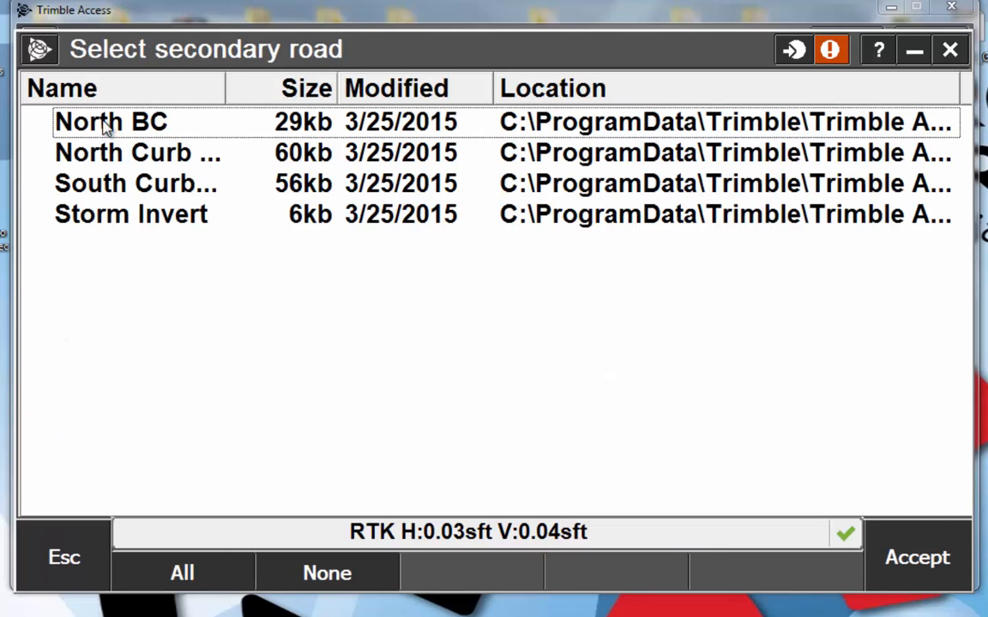
left_click(91, 152)
left_click(94, 183)
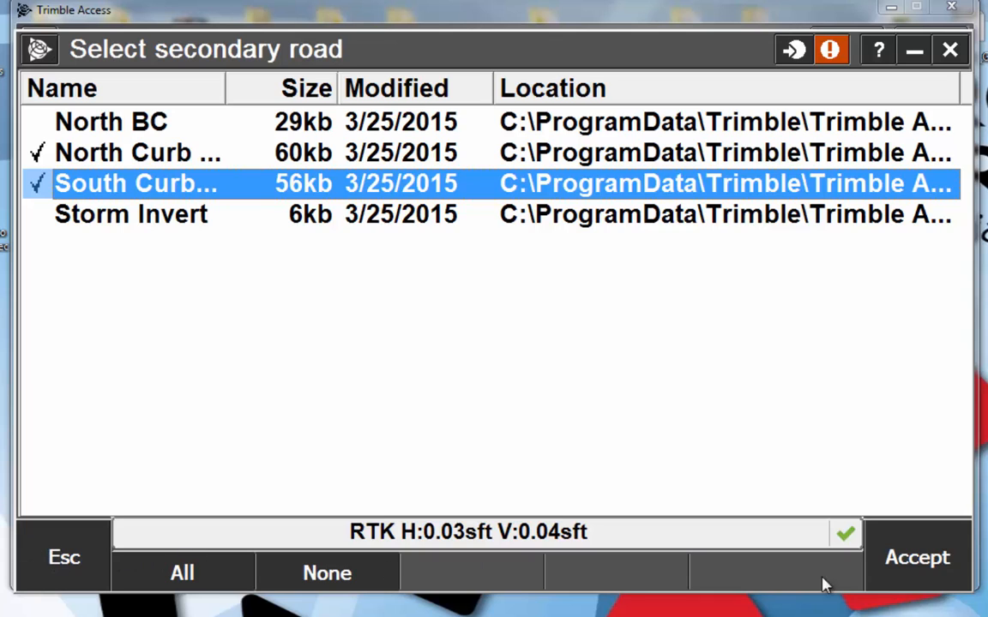
left_click(884, 555)
Examine in 3D how the two curb returns meet the start of Loop Drive
left_click_drag(544, 452, 420, 374)
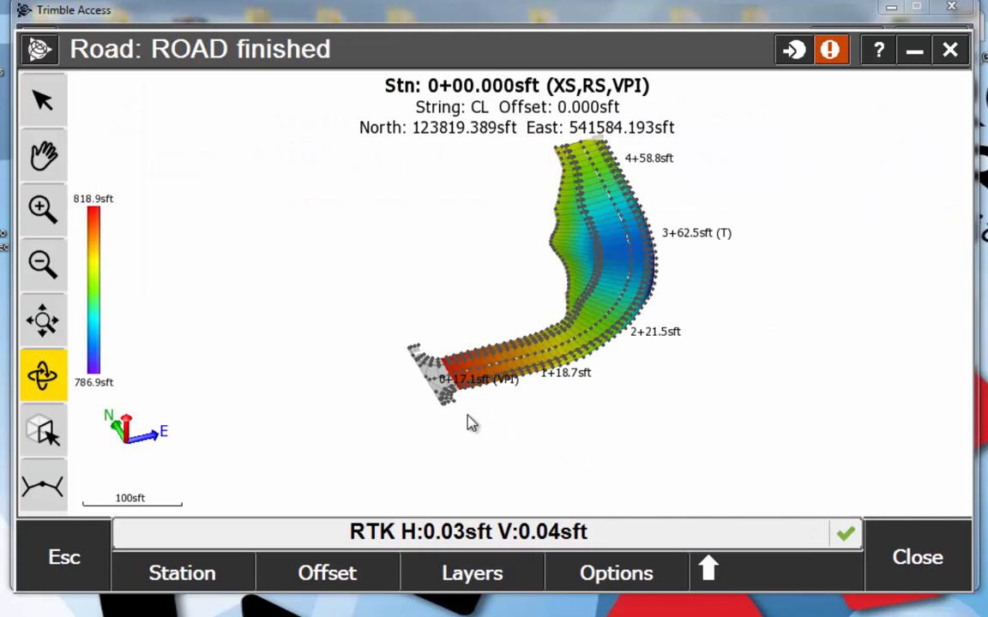
left_click(43, 215)
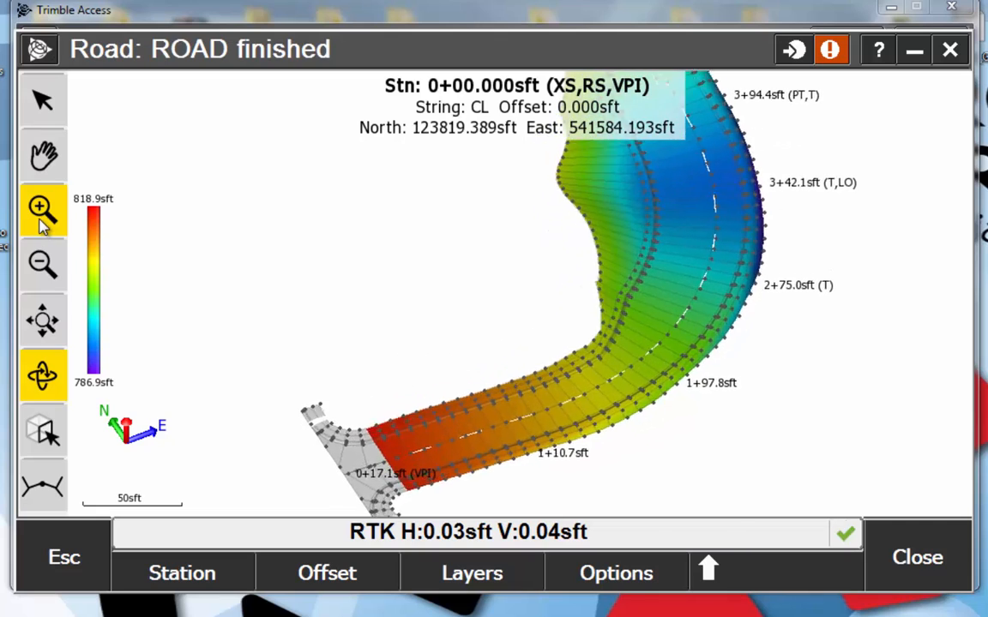
left_click(40, 159)
left_click_drag(439, 368, 513, 94)
left_click(41, 204)
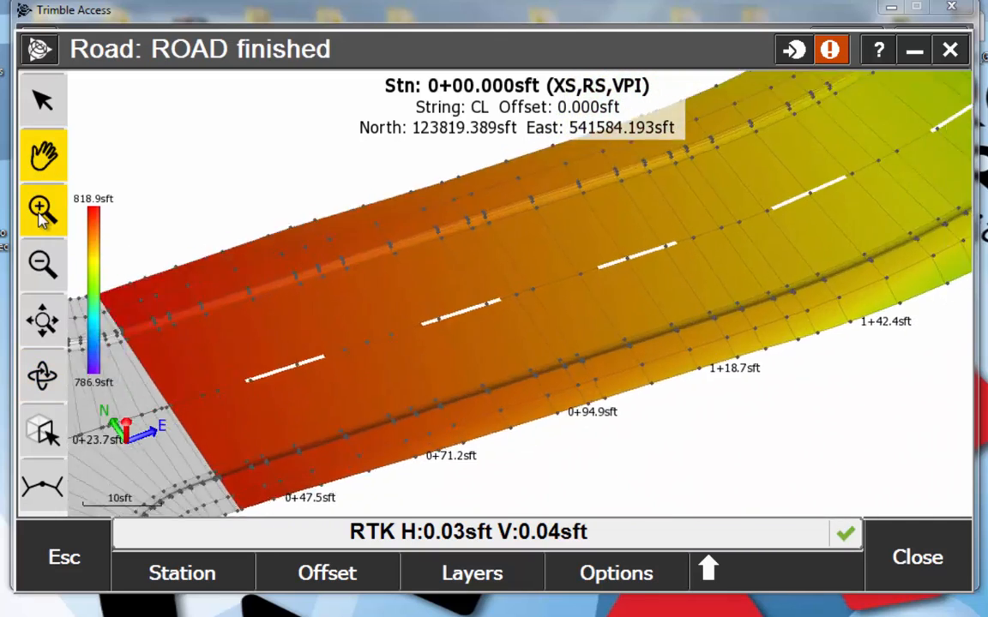
left_click_drag(196, 357, 665, 209)
left_click_drag(279, 350, 454, 261)
left_click(42, 375)
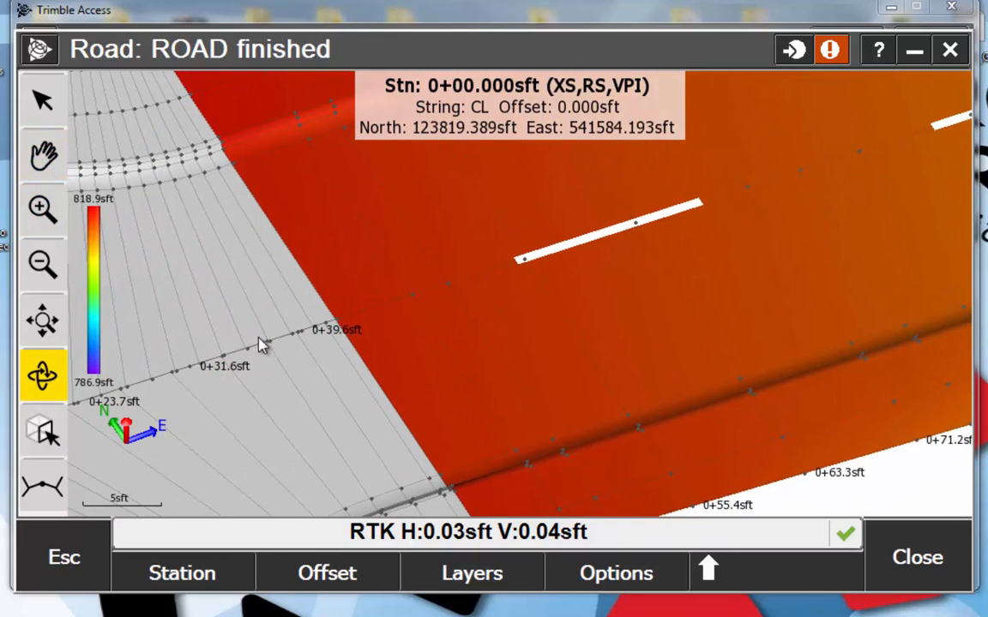
left_click_drag(262, 344, 283, 346)
left_click(42, 264)
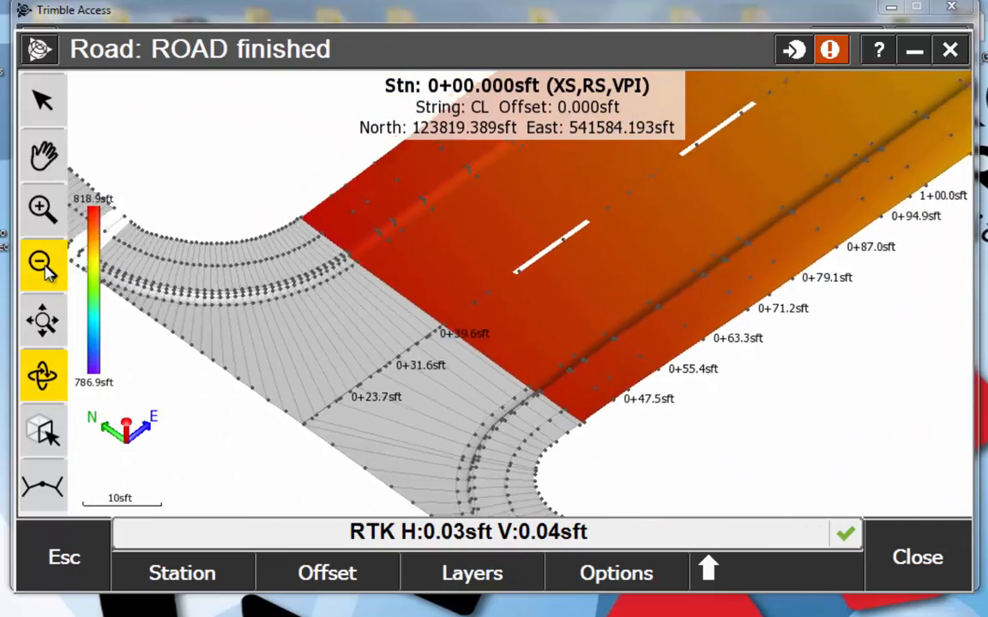
left_click(42, 264)
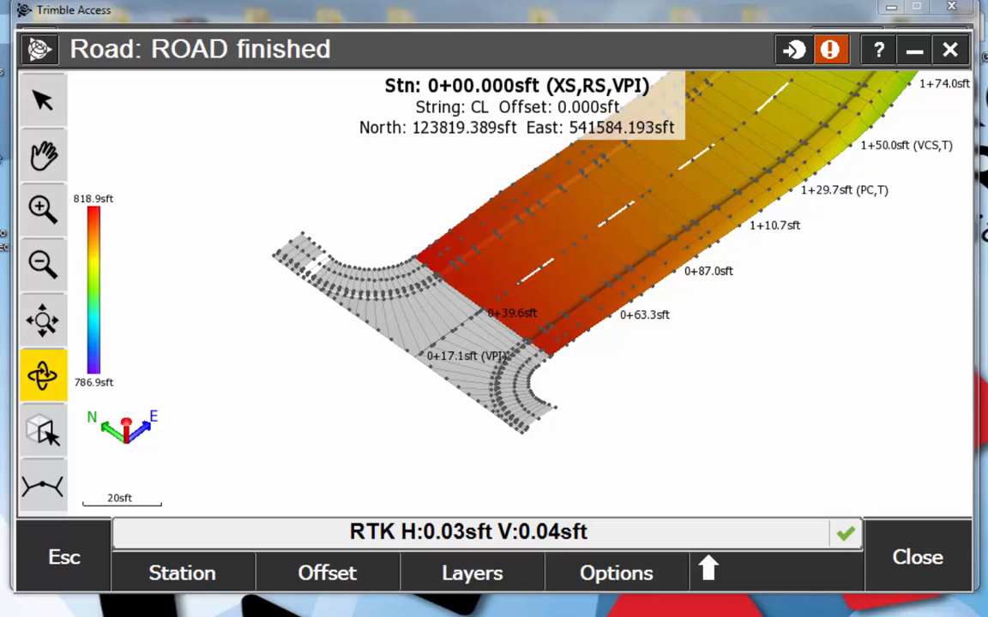
Select the Flowline_Gutter point at station 0+50.000 on the north side of Loop Drive to inspect its details
left_click(61, 174)
left_click_drag(401, 298, 272, 400)
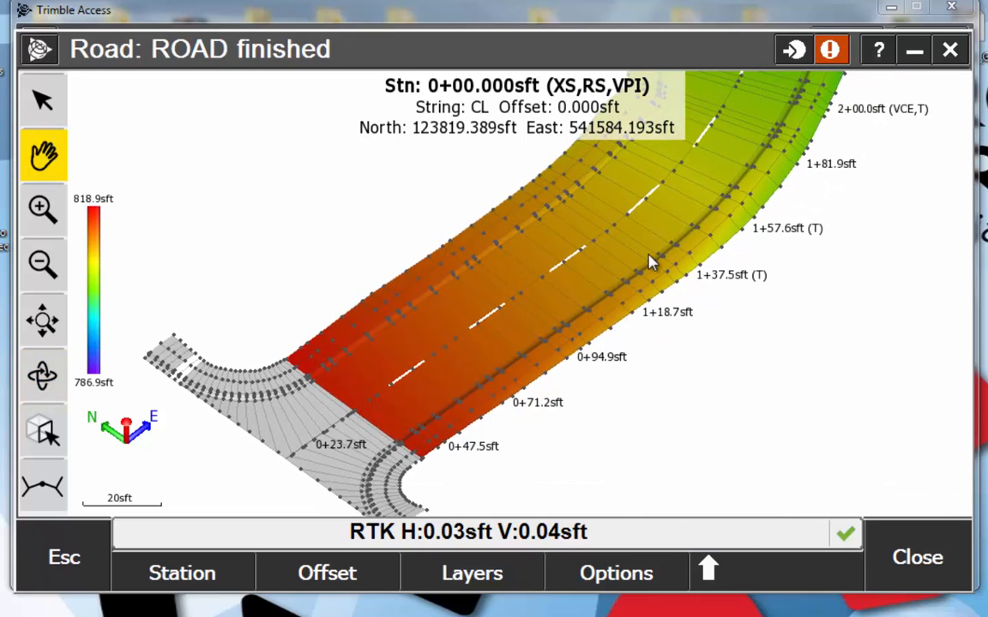
left_click(42, 99)
left_click(331, 364)
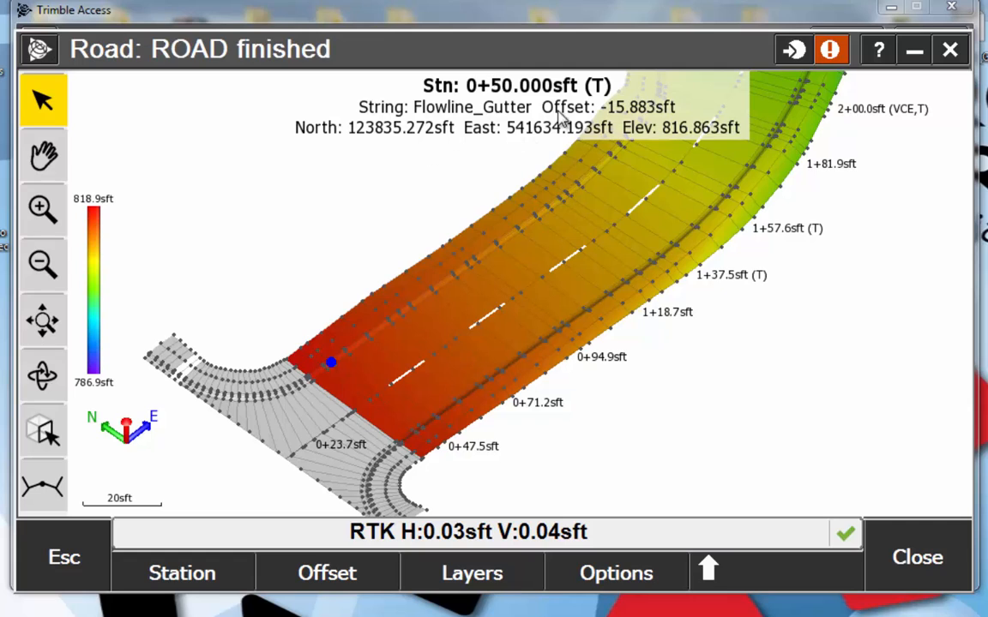
Step from the gutter point across the strings and along the stations to the ETW point at station 1+00.000, offset 14.550 sft
key("Right")
key("Right")
key("Right")
key("Right")
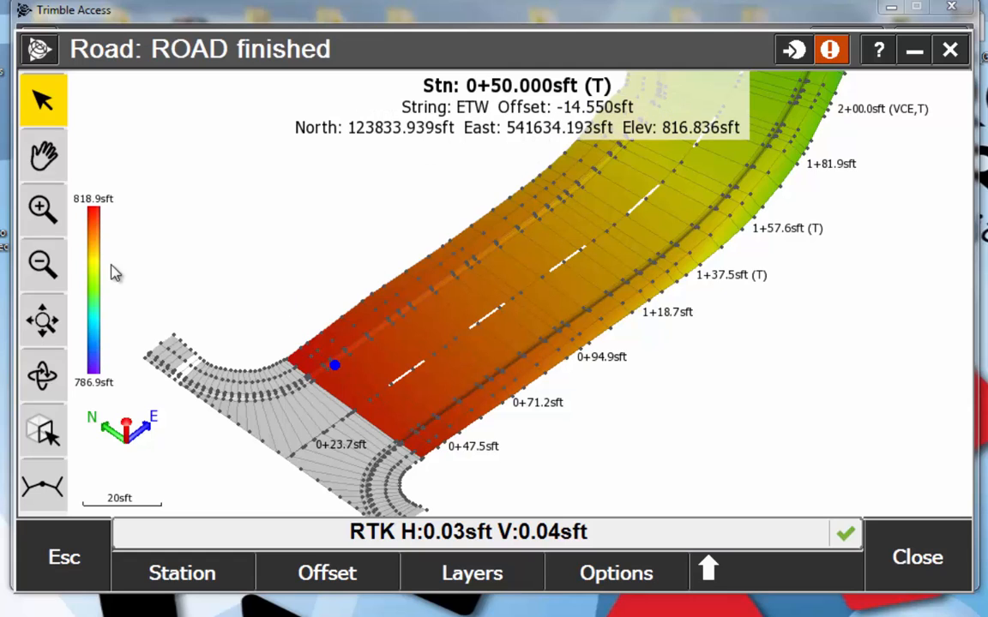
key("Up")
key("Up")
key("Up")
key("Up")
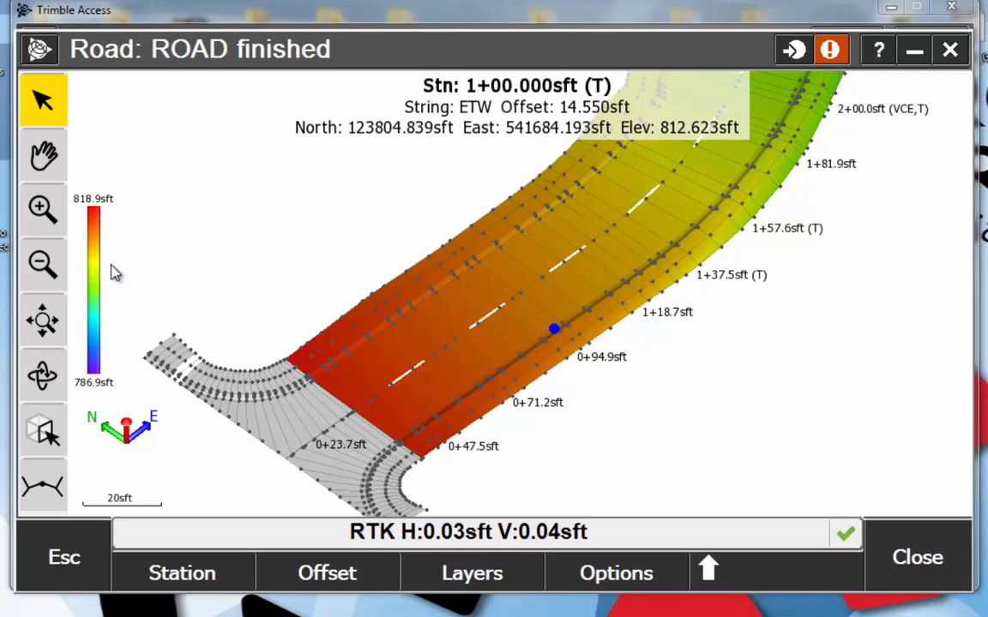
Run the automated 3D drive along the road, pause it, and leave the road review for the job's main screen
left_click(710, 575)
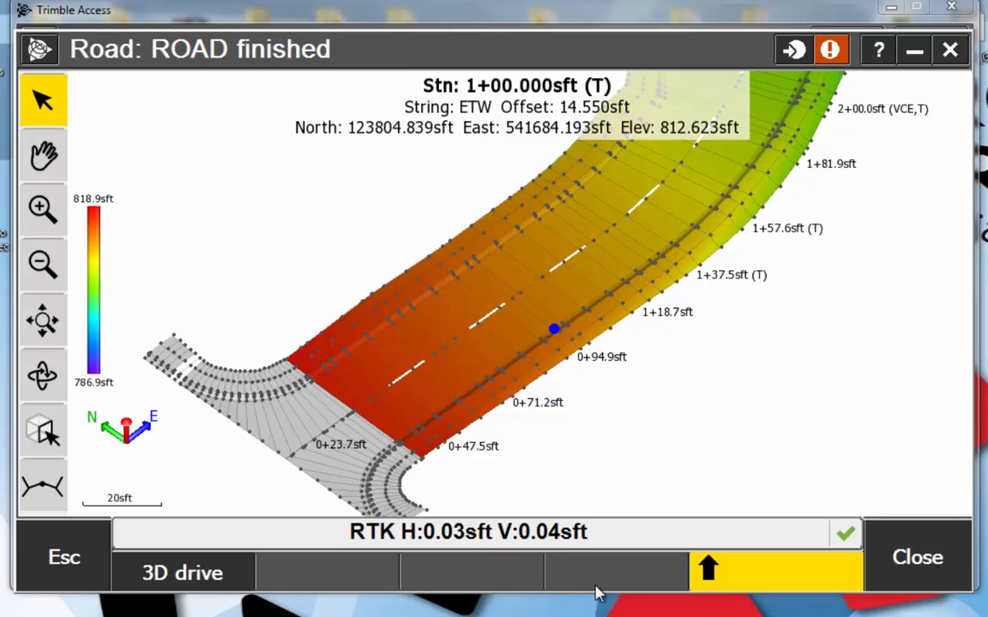
left_click(146, 583)
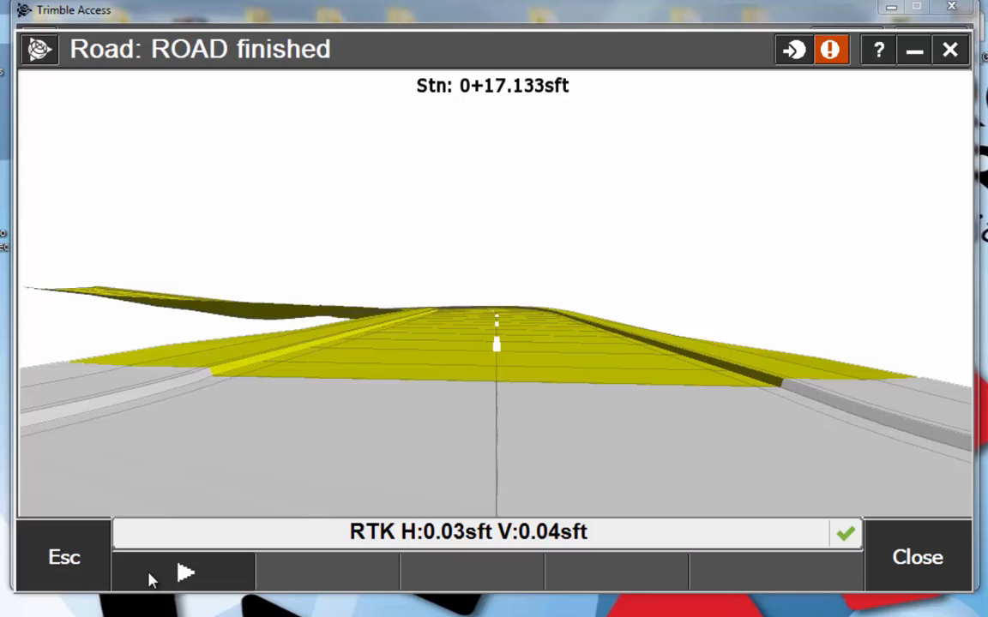
left_click(149, 581)
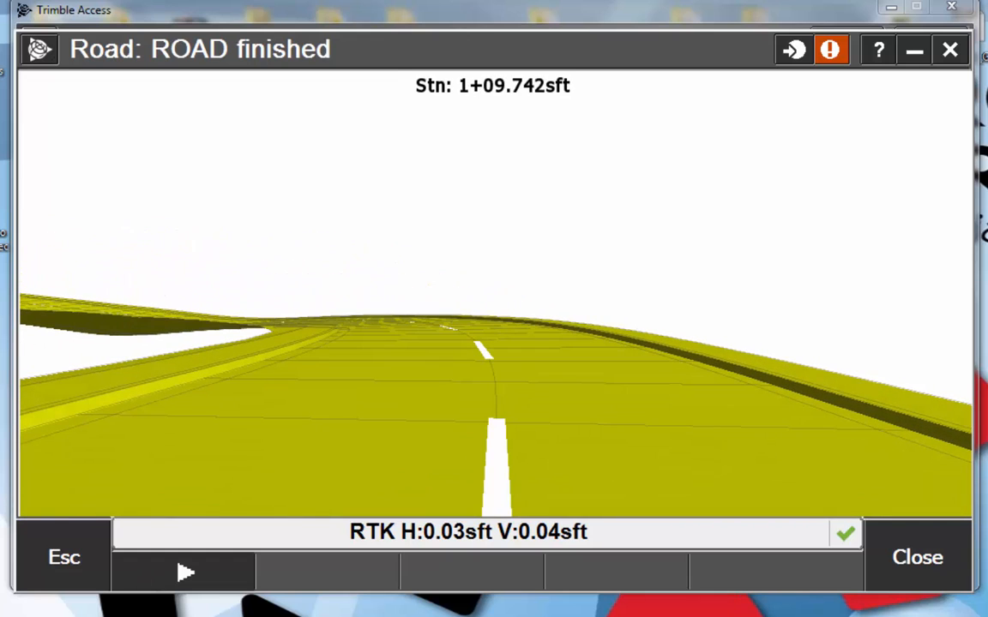
left_click(39, 561)
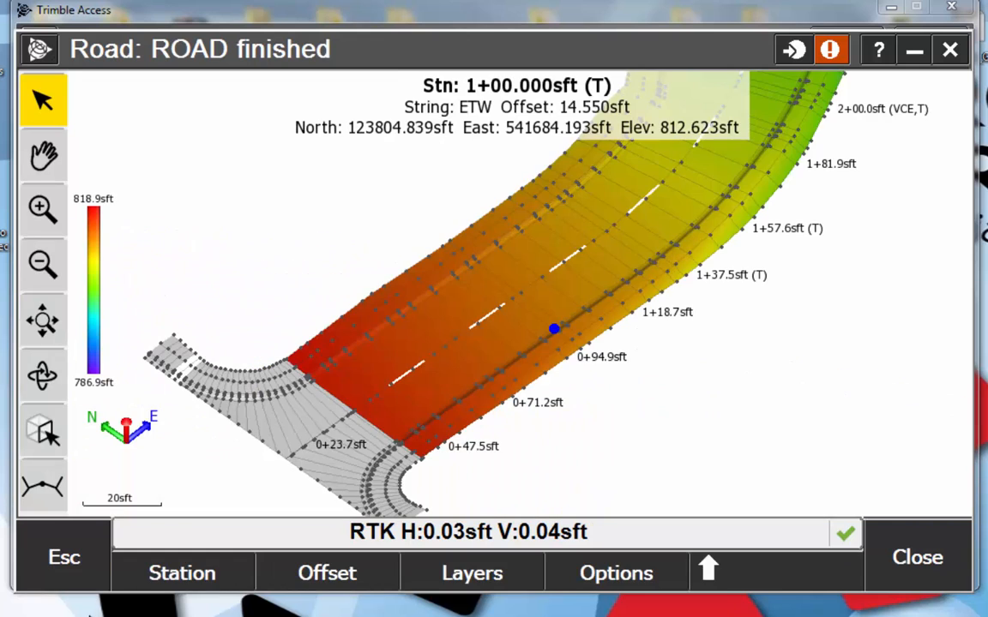
left_click(70, 559)
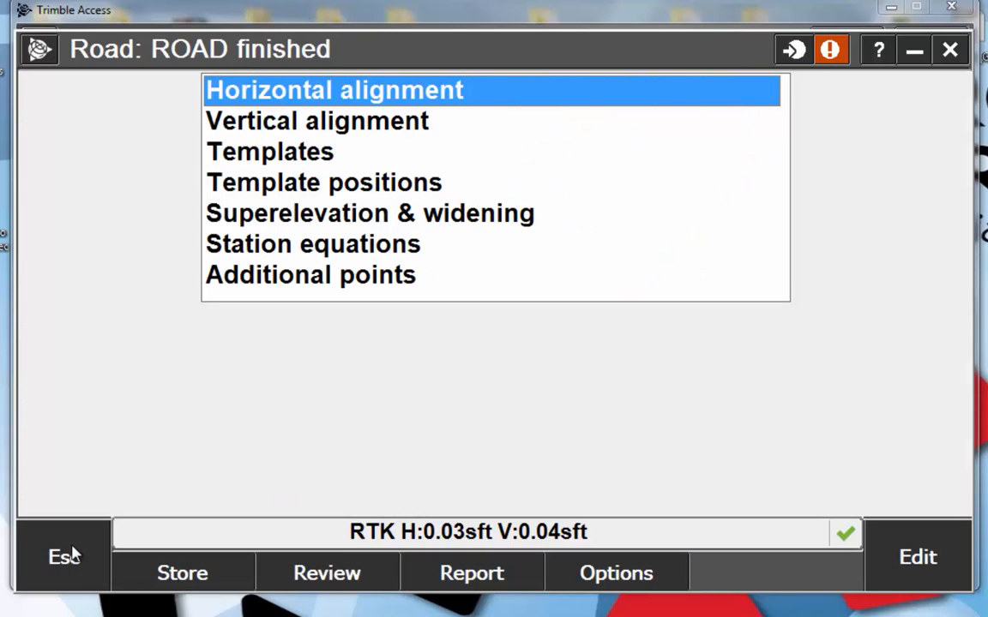
left_click(72, 557)
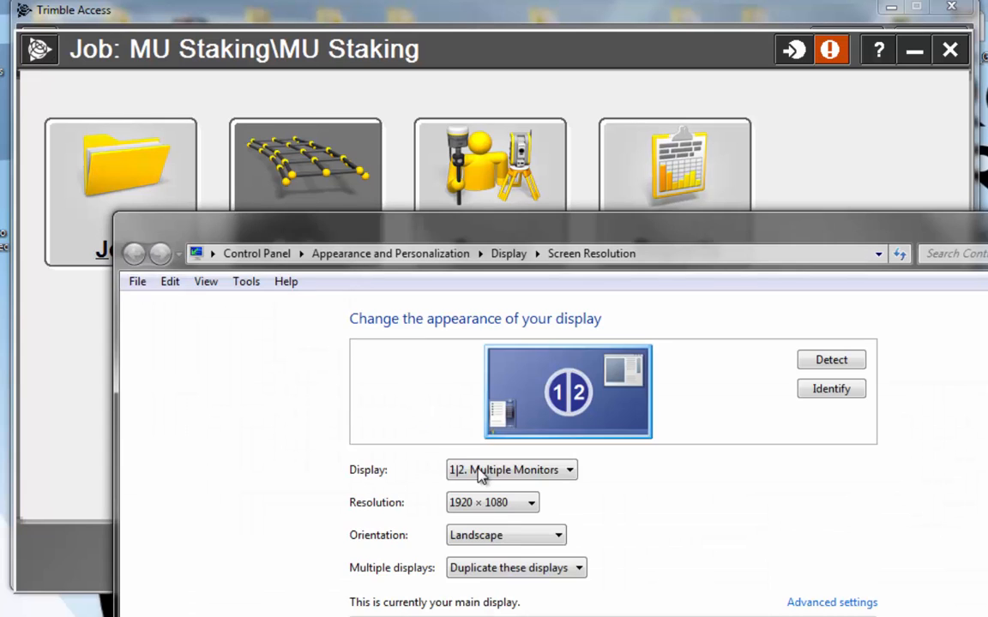
Set the Windows screen resolution to 1440 × 900 and keep the changed display settings
left_click(505, 507)
left_click_drag(468, 553, 468, 616)
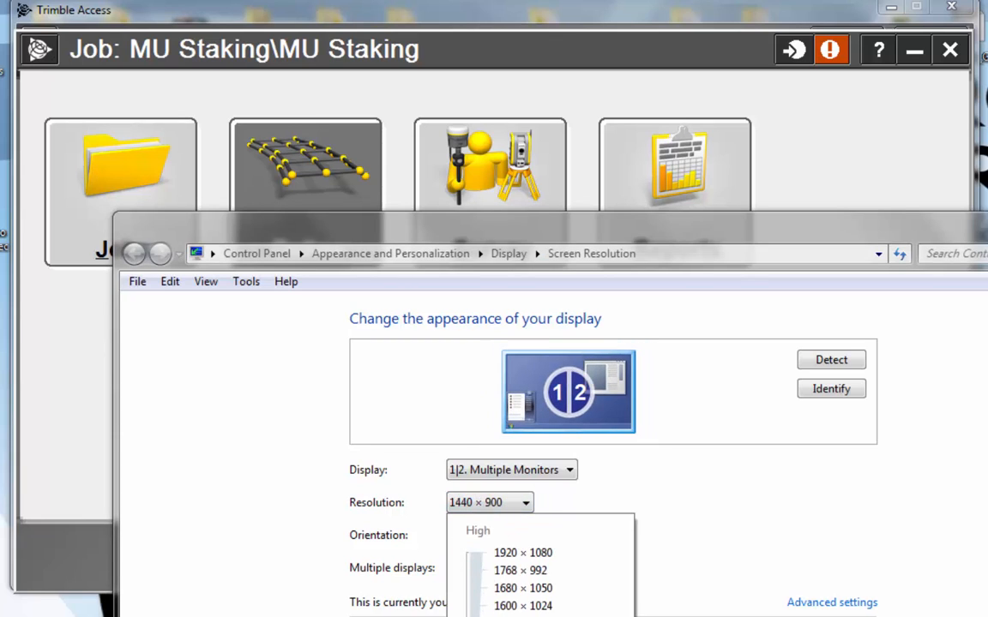
key("Return")
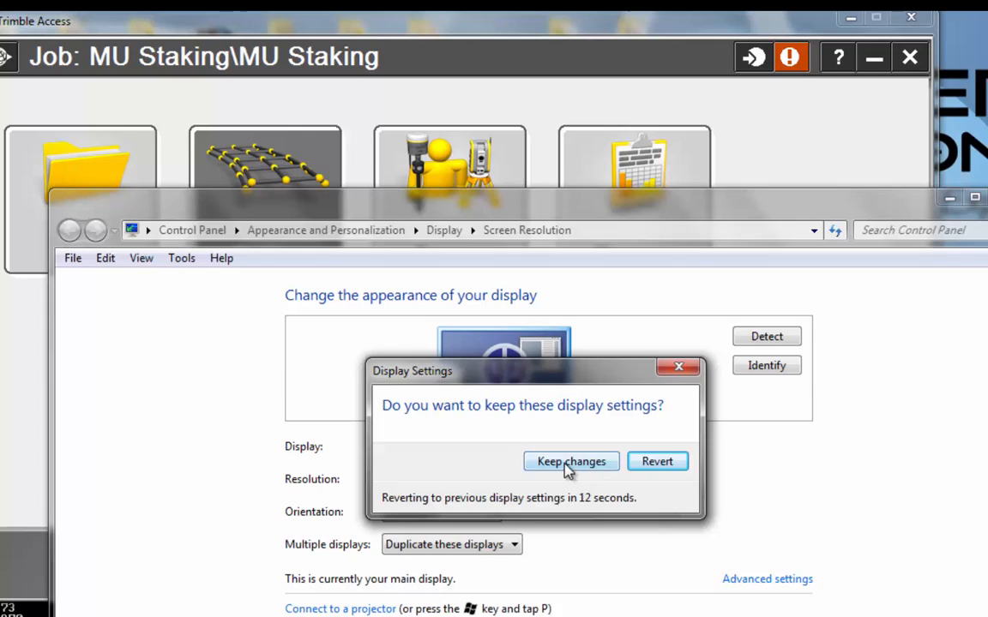
left_click(541, 451)
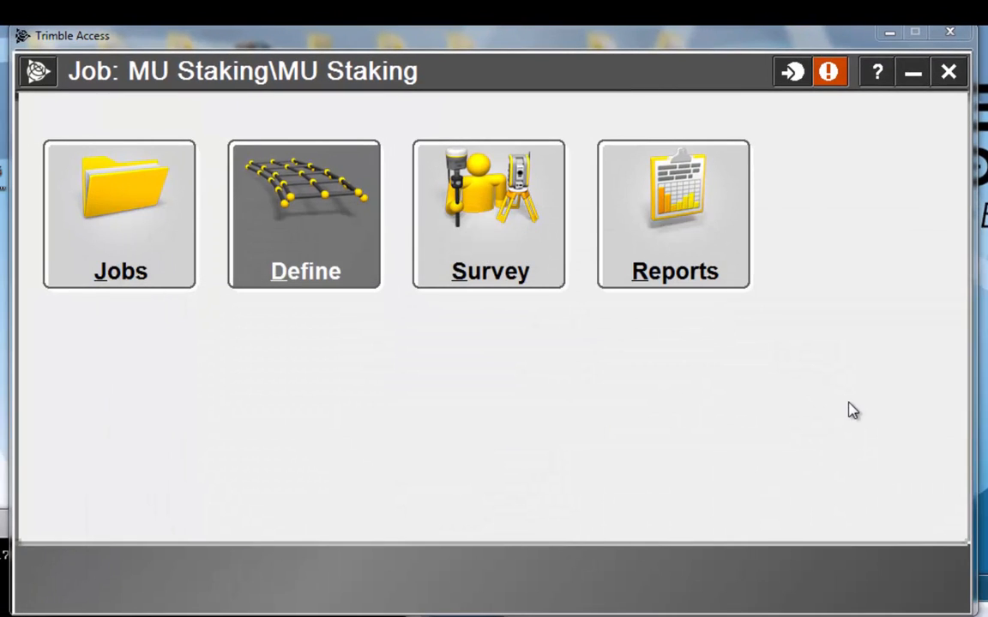
Open the Loop Drive road file for surveying in Trimble Access with a station interval of 50 sft
left_click(509, 215)
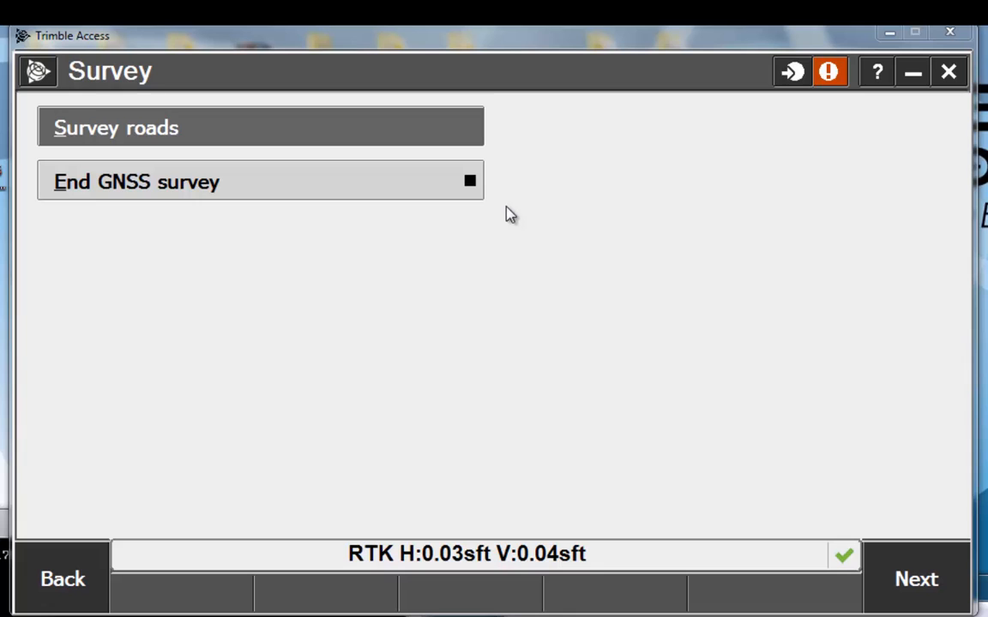
left_click(325, 124)
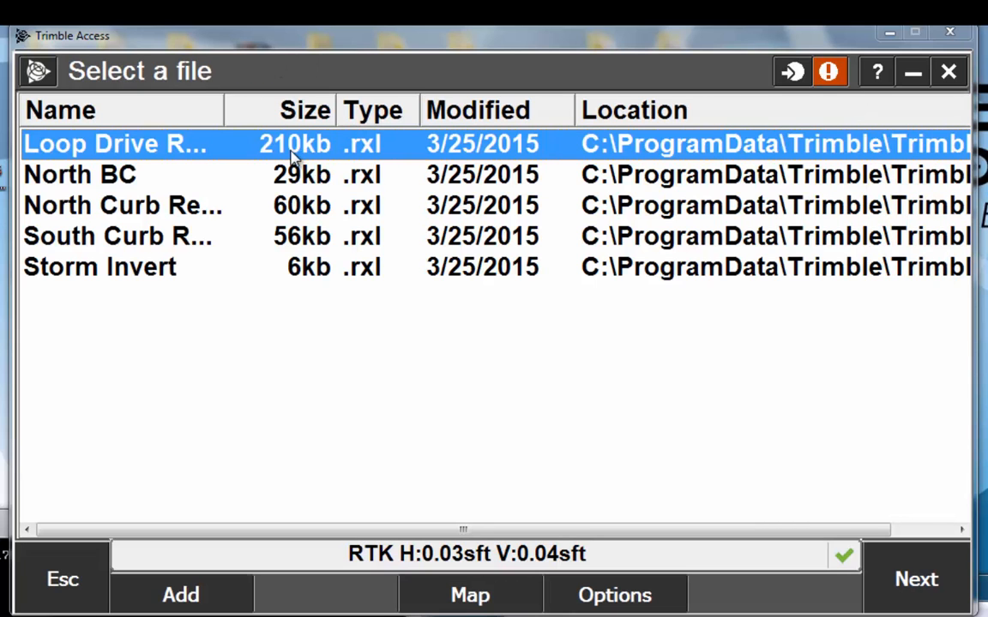
left_click(291, 153)
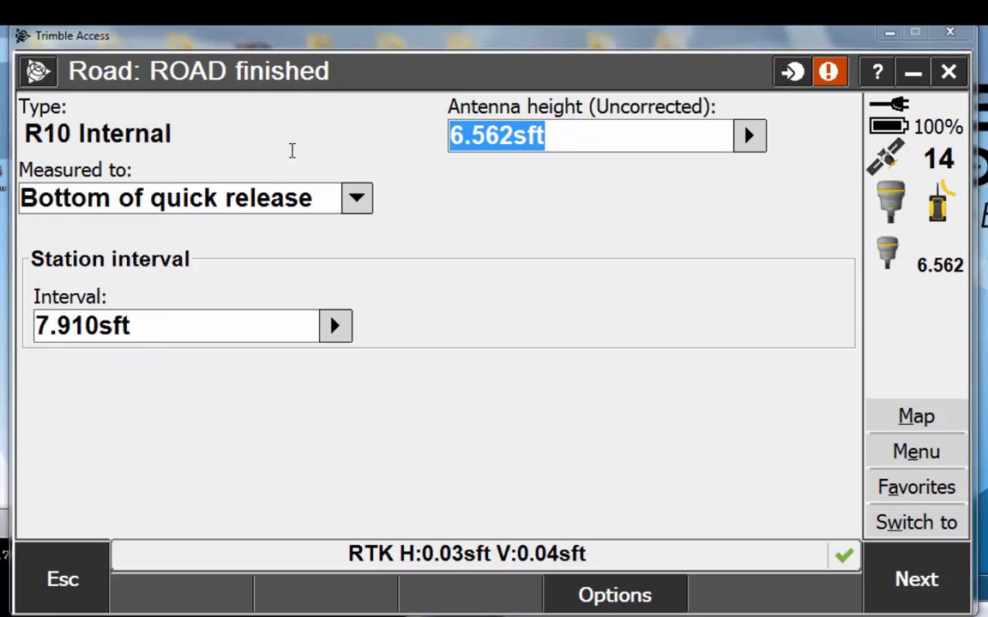
left_click(172, 327)
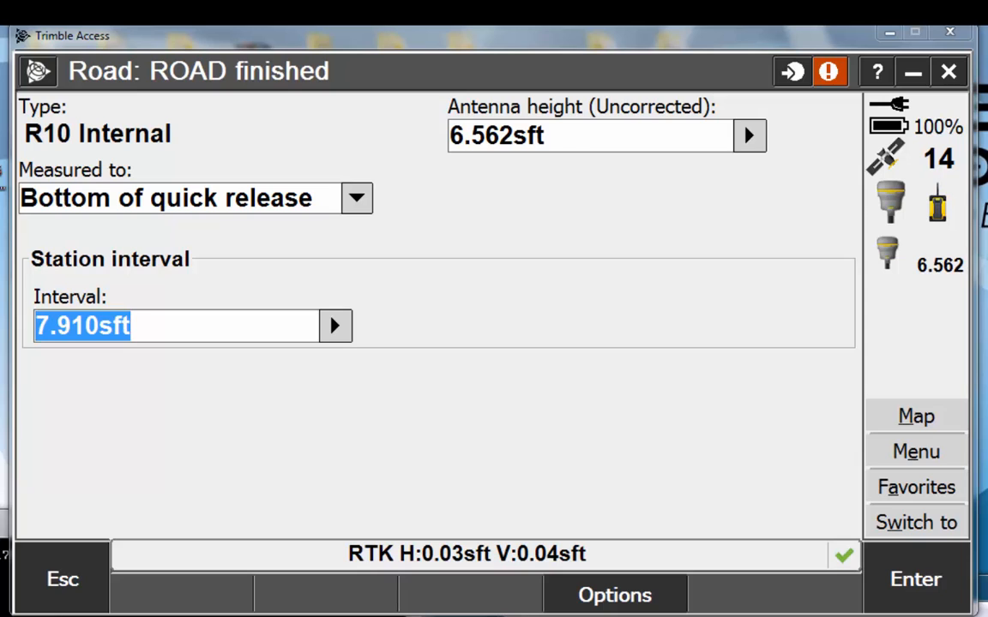
type("50")
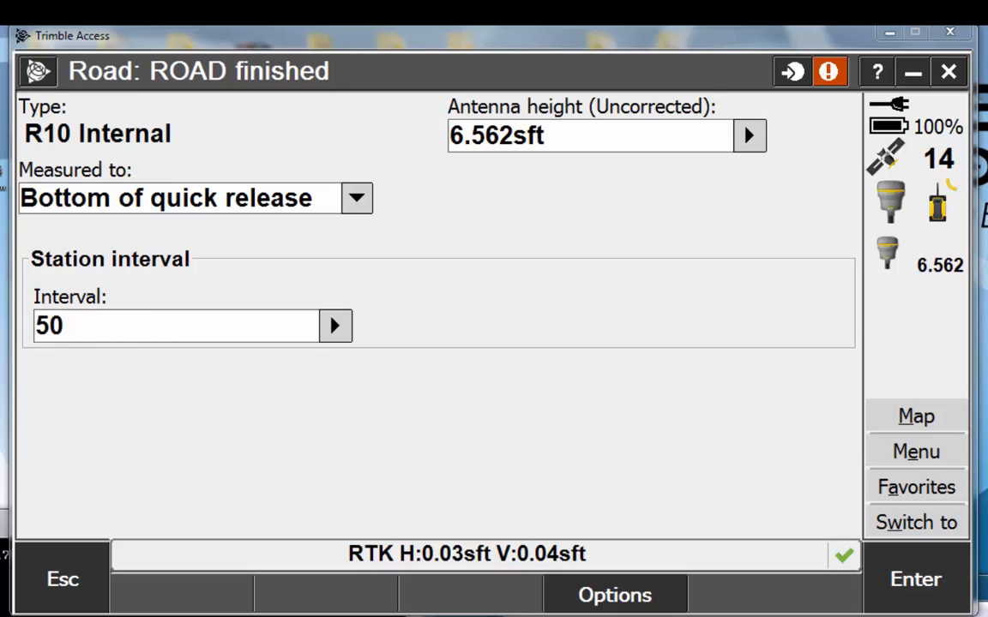
left_click(943, 593)
left_click(934, 590)
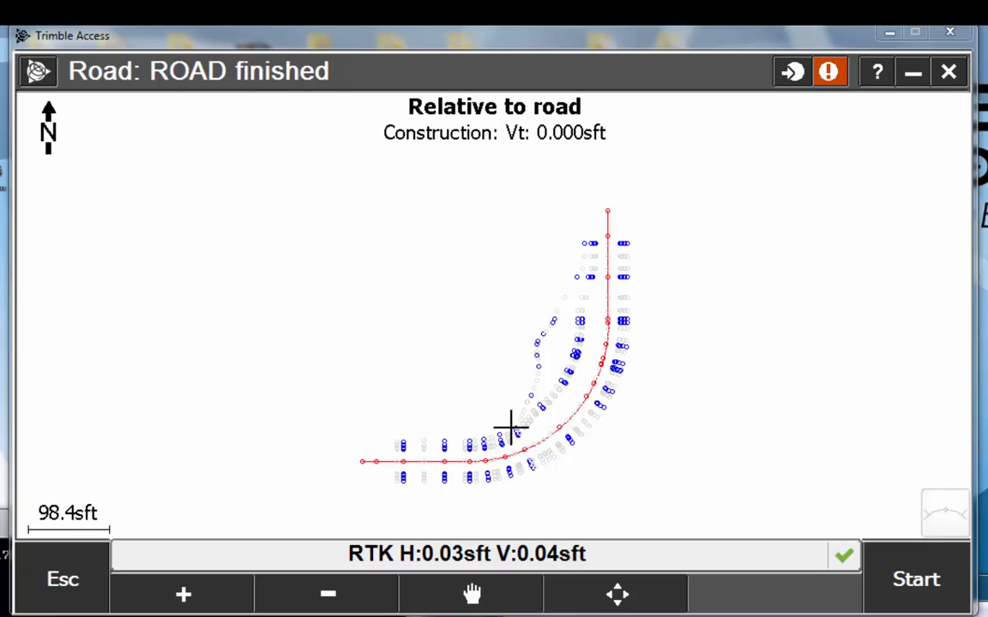
Select the CL string and the ETW string in the road plan, and choose station 2+00.000 on CL as the stakeout target
left_click(183, 598)
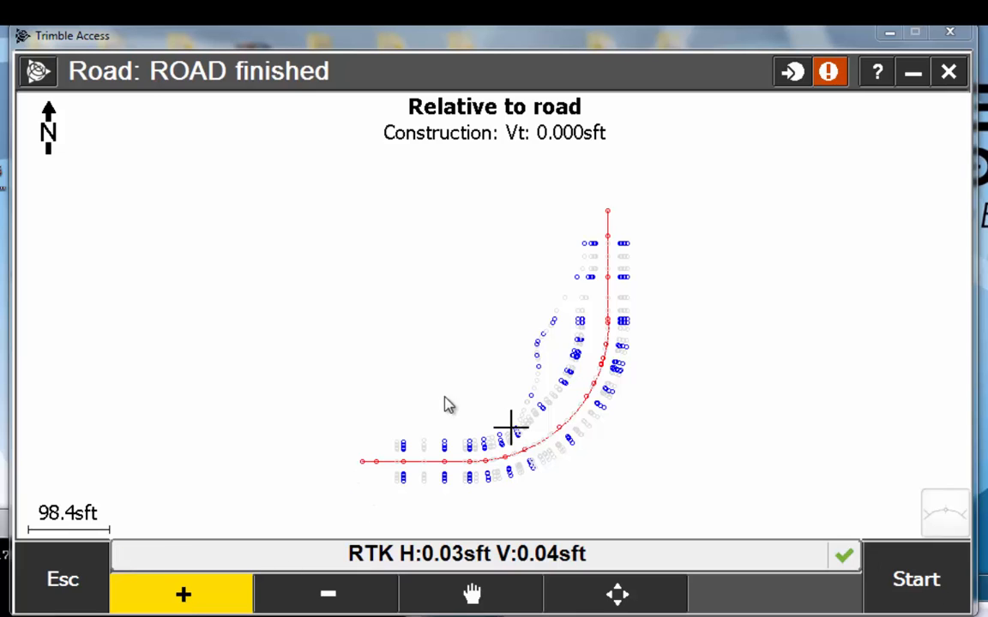
left_click_drag(443, 400, 566, 482)
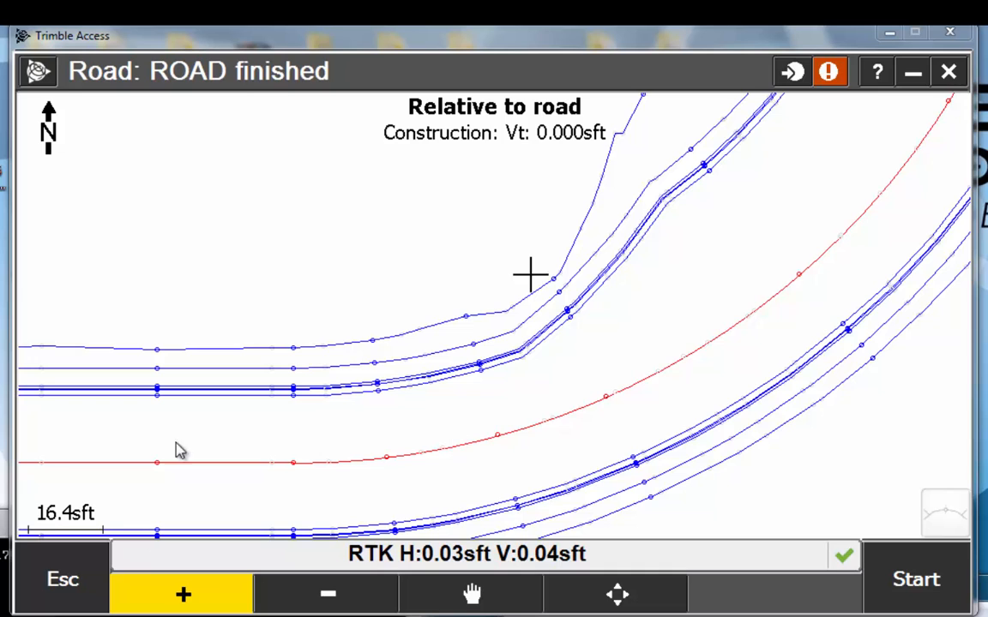
left_click(490, 600)
left_click_drag(430, 267, 477, 352)
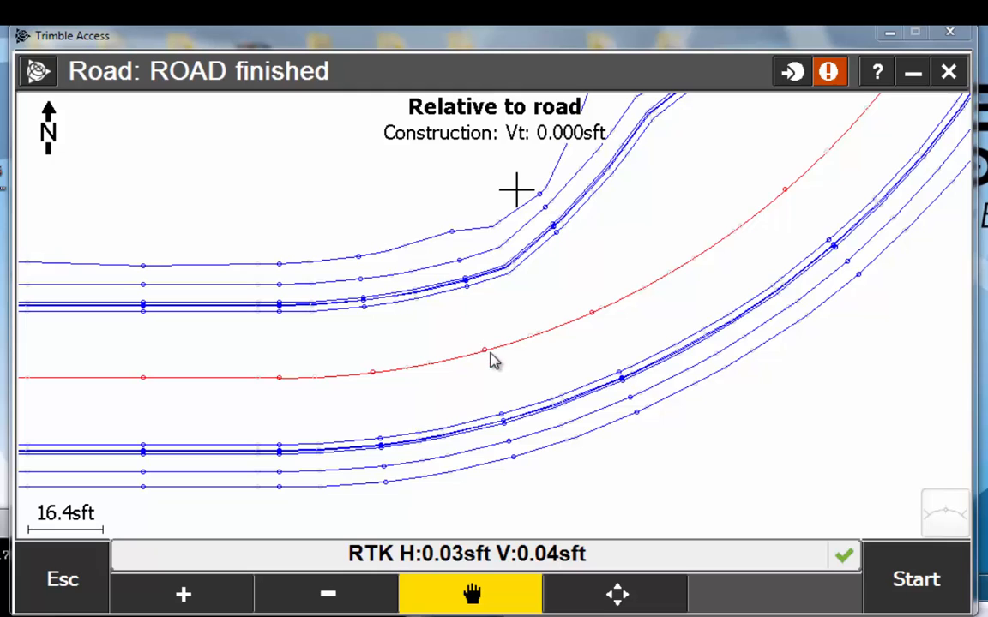
left_click(451, 585)
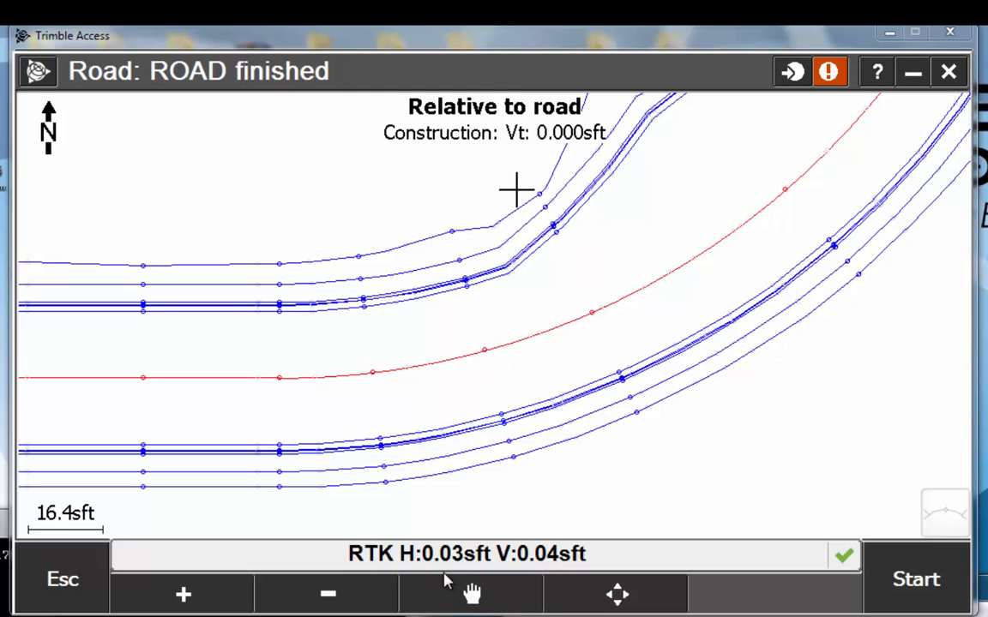
left_click(565, 334)
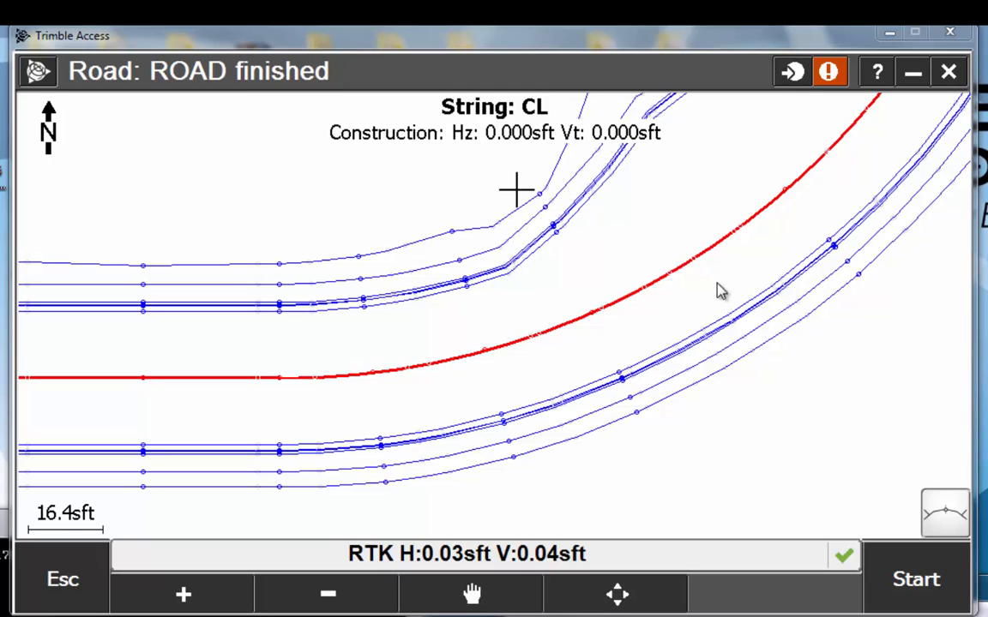
left_click(647, 359)
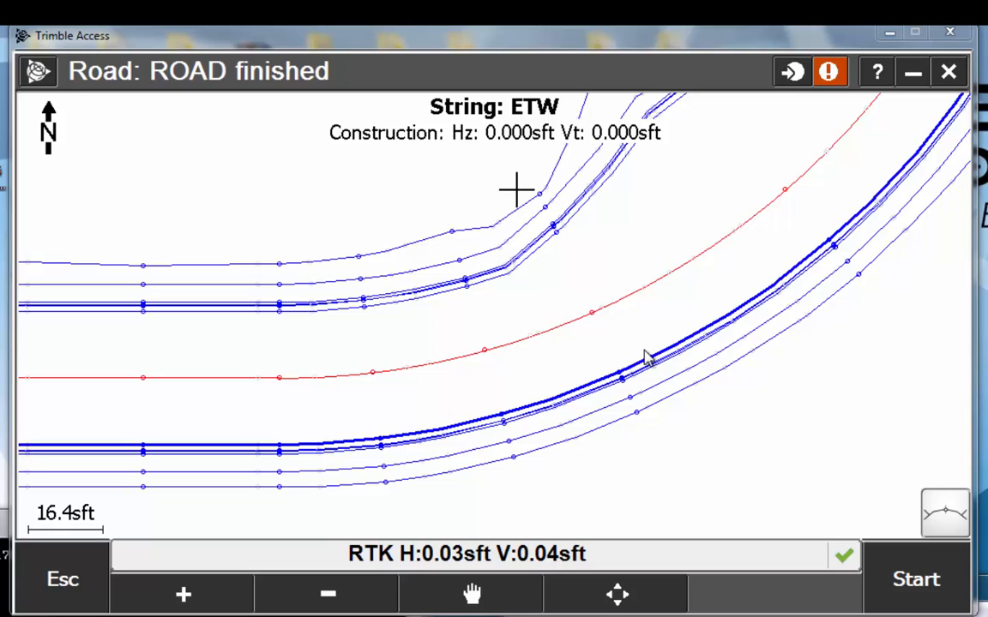
left_click(591, 314)
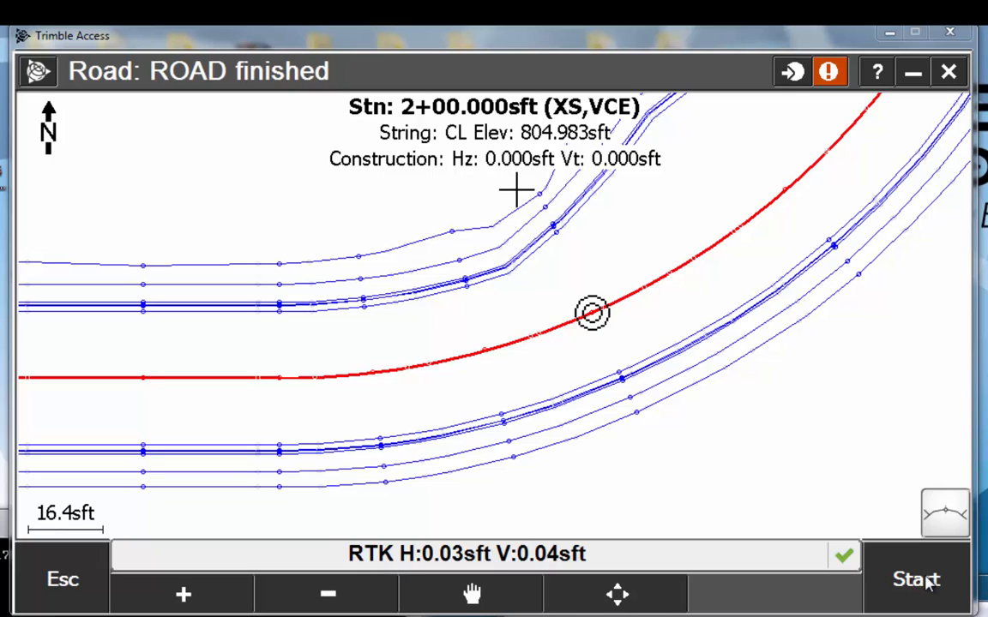
Define a horizontal construction offset of 25 sft to the right for station 2+00.000, keeping the vertical offset at 0
right_click(597, 280)
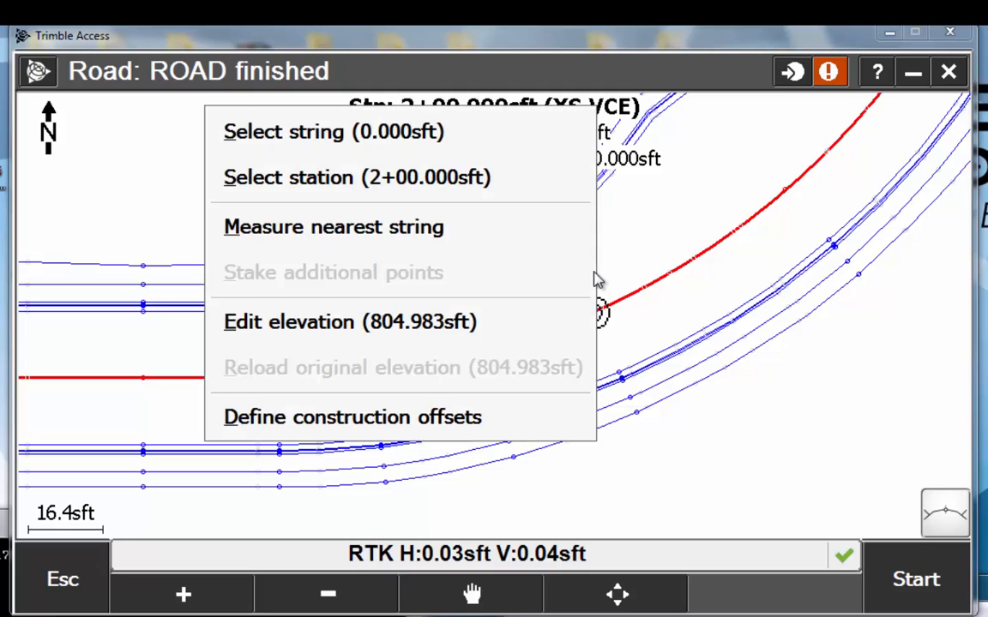
left_click(359, 418)
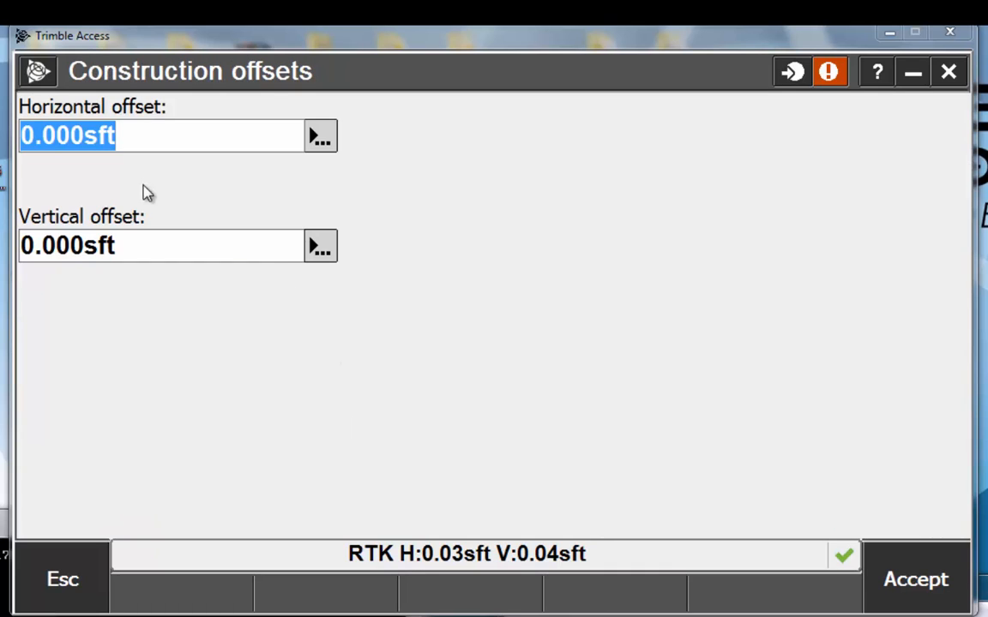
type("25")
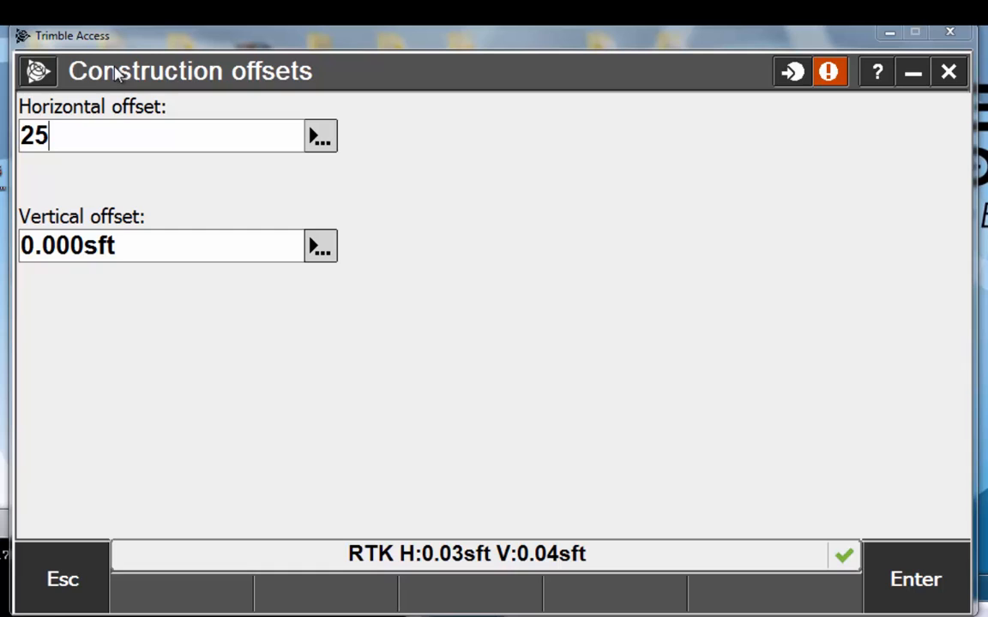
key("Return")
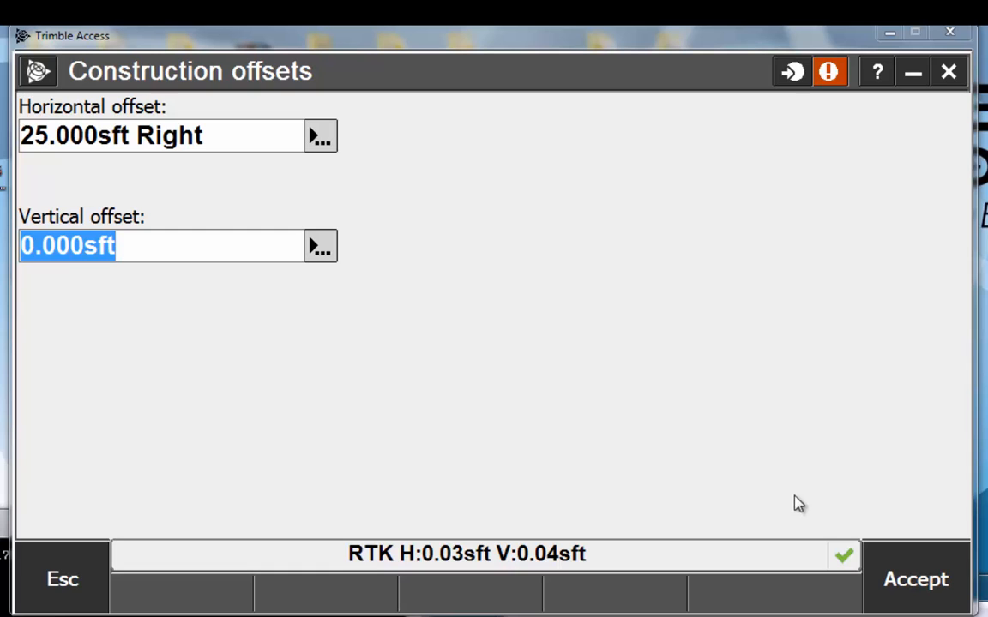
key("Return")
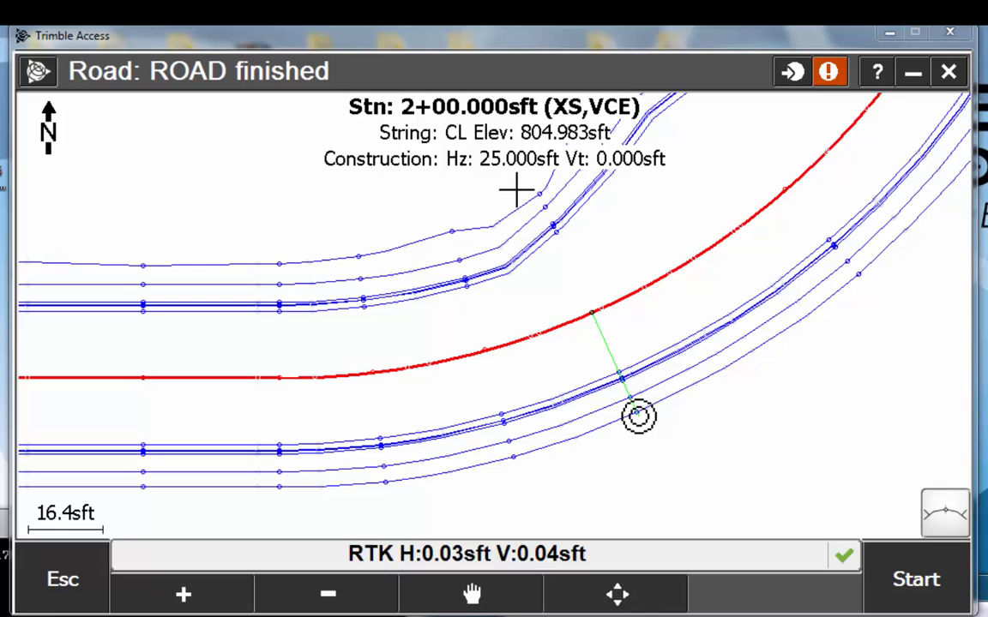
Examine the road's cross sections forward from station 2+00.000 to 3+00.000 and back to 1+75.000 on the CL string
left_click(944, 513)
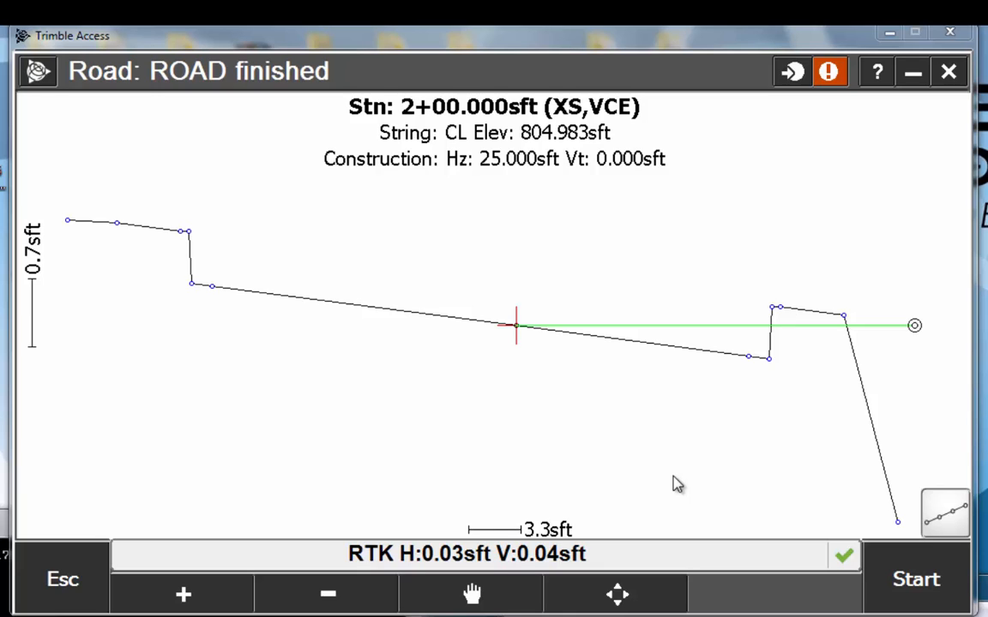
key("Up")
key("Up")
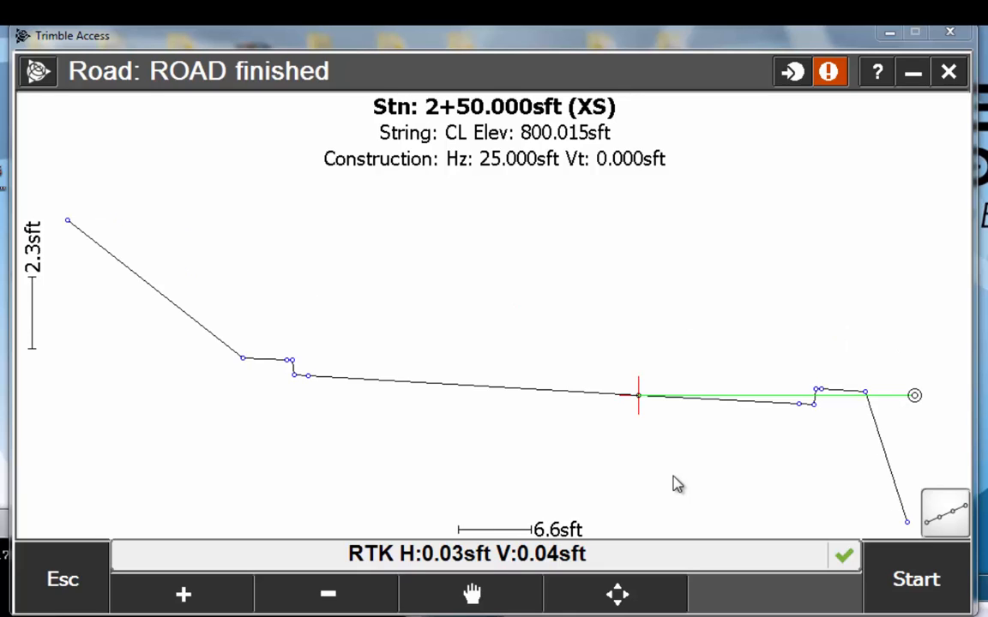
key("Up")
key("Down")
key("Down")
key("Down")
key("Down")
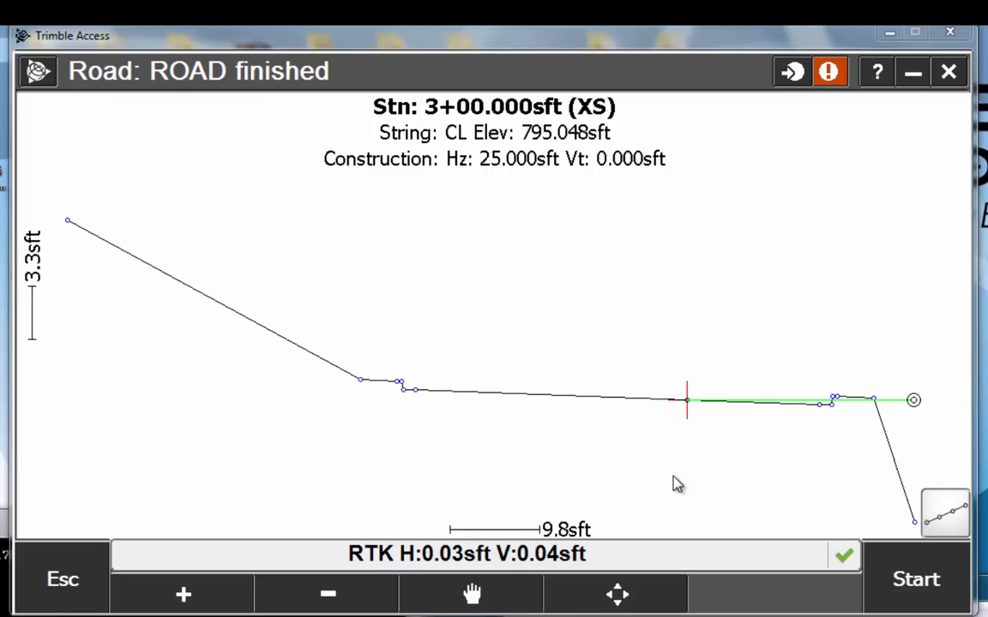
Compare the 25 sft construction offset on the ETW and CL strings in the cross section at station 1+75.000
key("Left")
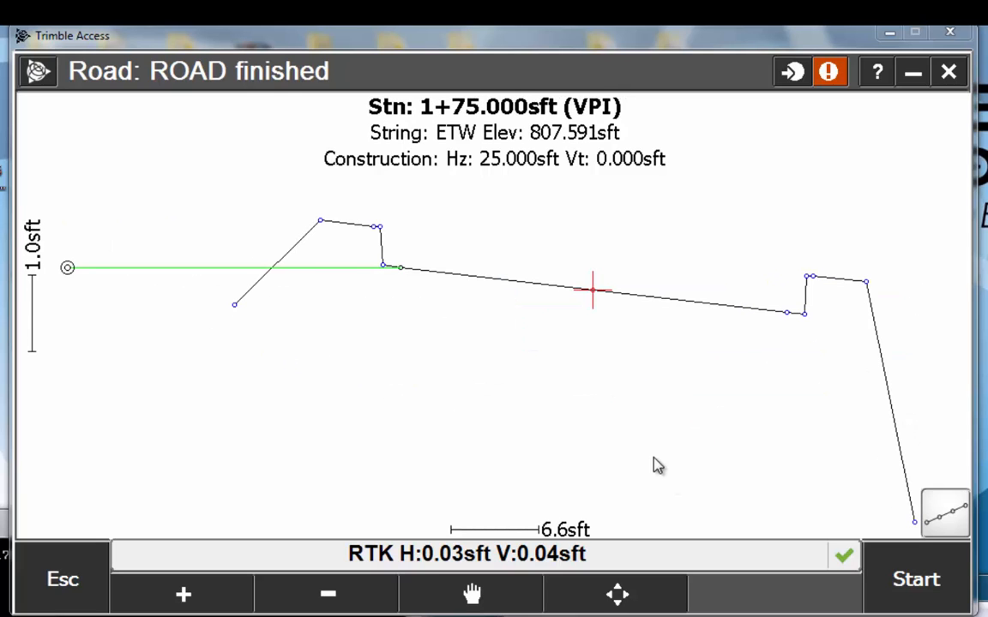
key("Right")
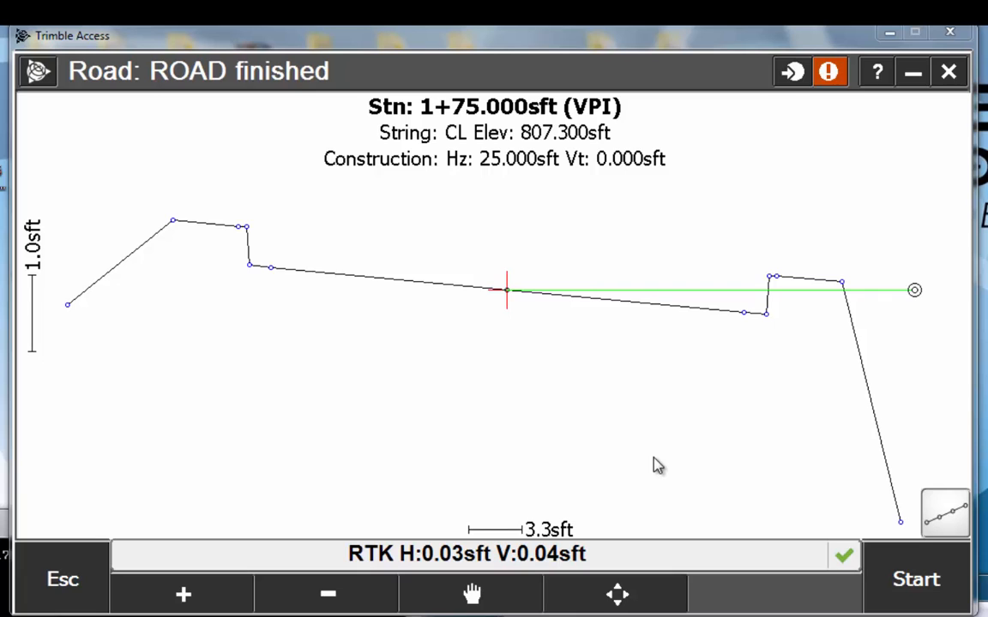
key("Left")
key("Right")
Set the horizontal construction offset of the CL string at station 1+75.000 to 0, keeping the vertical offset at 0
right_click(636, 207)
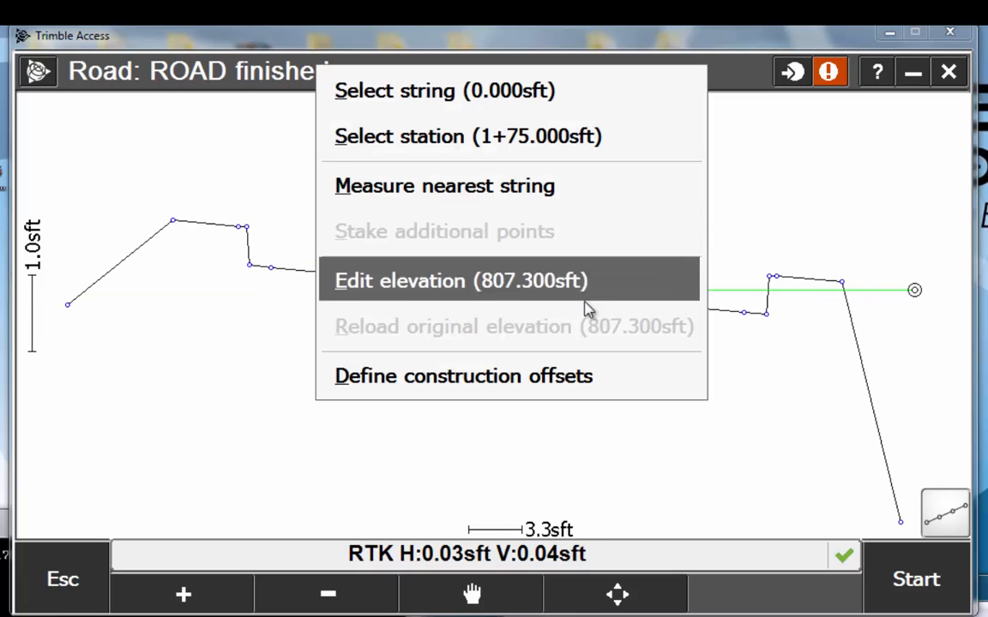
left_click(541, 377)
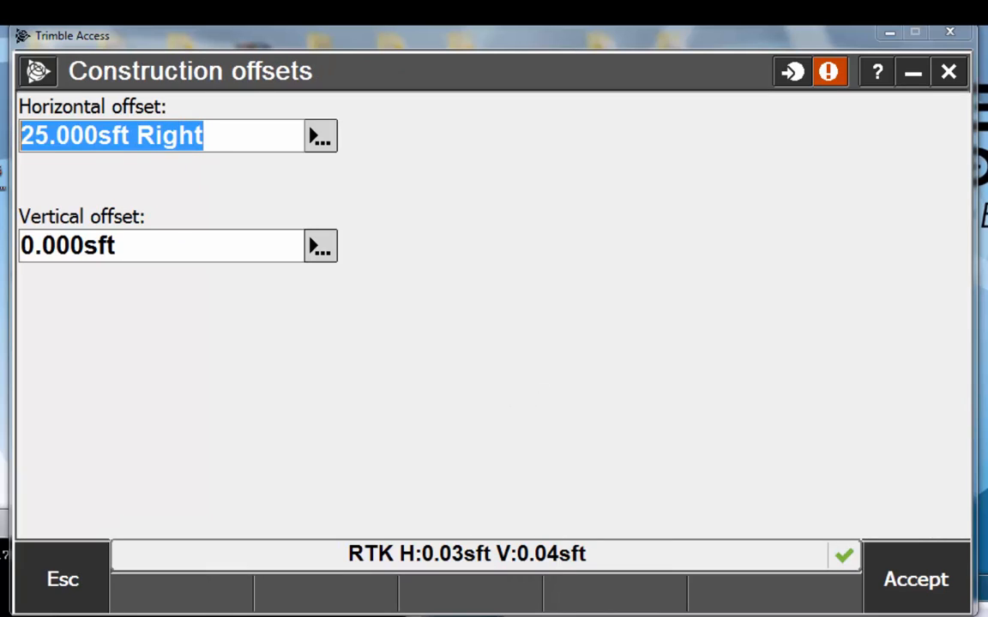
key("Delete")
left_click(897, 588)
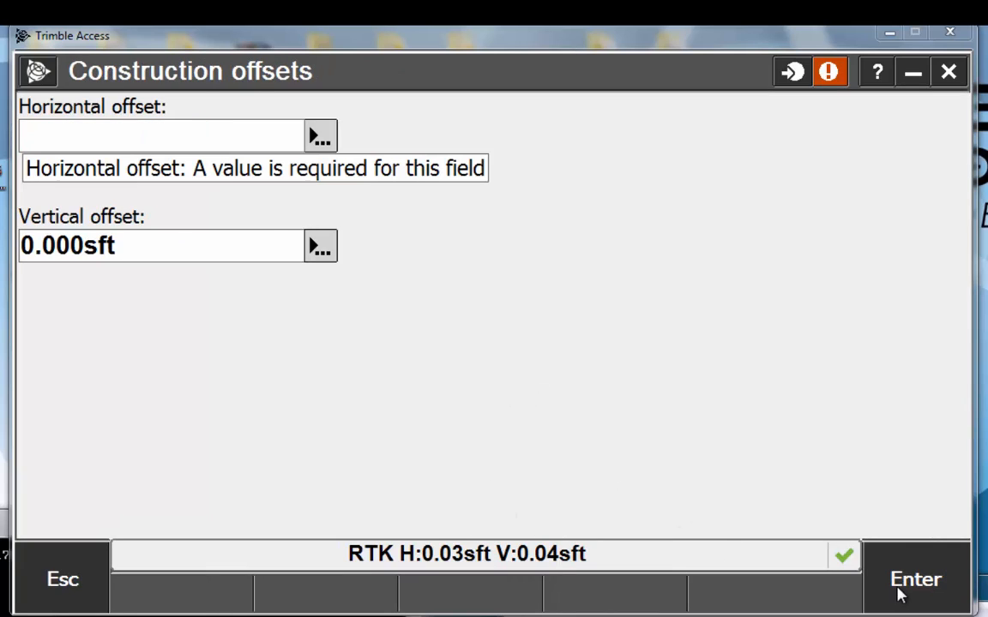
type("0")
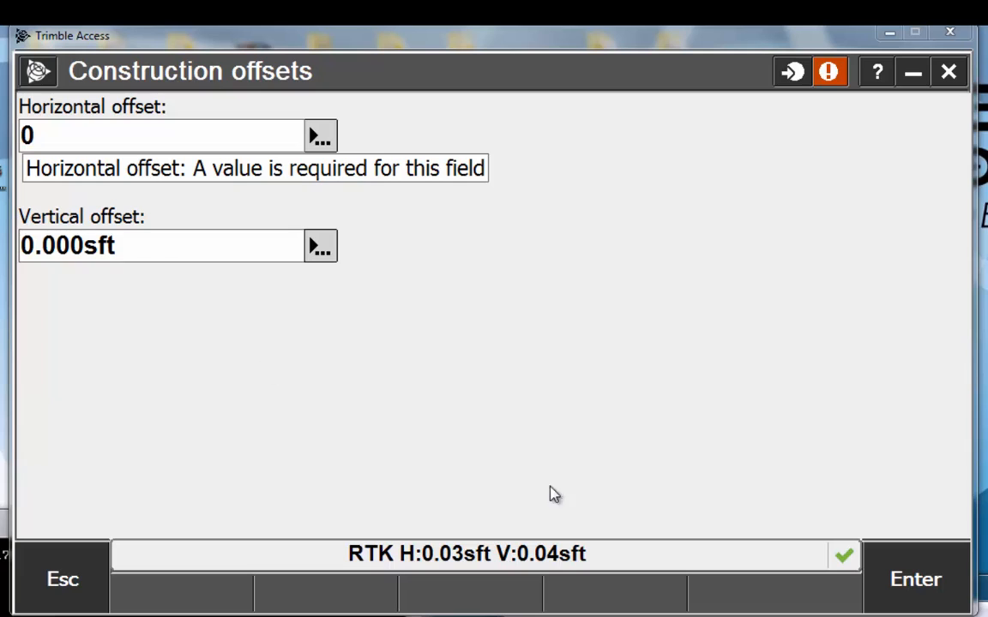
left_click(913, 591)
left_click(943, 595)
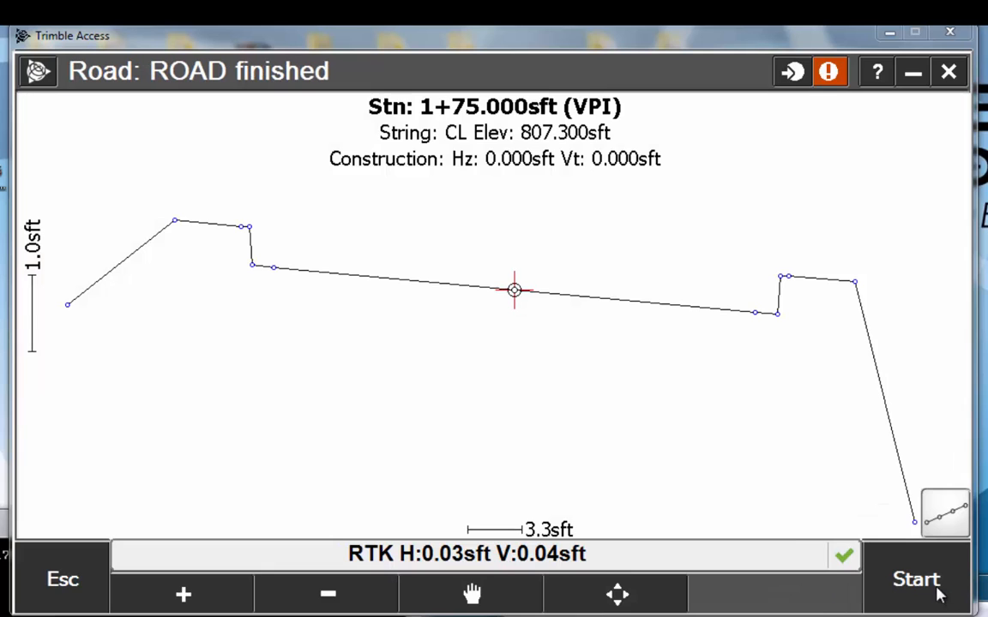
Define a subgrade at a depth of 1.5 sft below the line immediately right of CL in the station 1+75.000 cross section
right_click(592, 306)
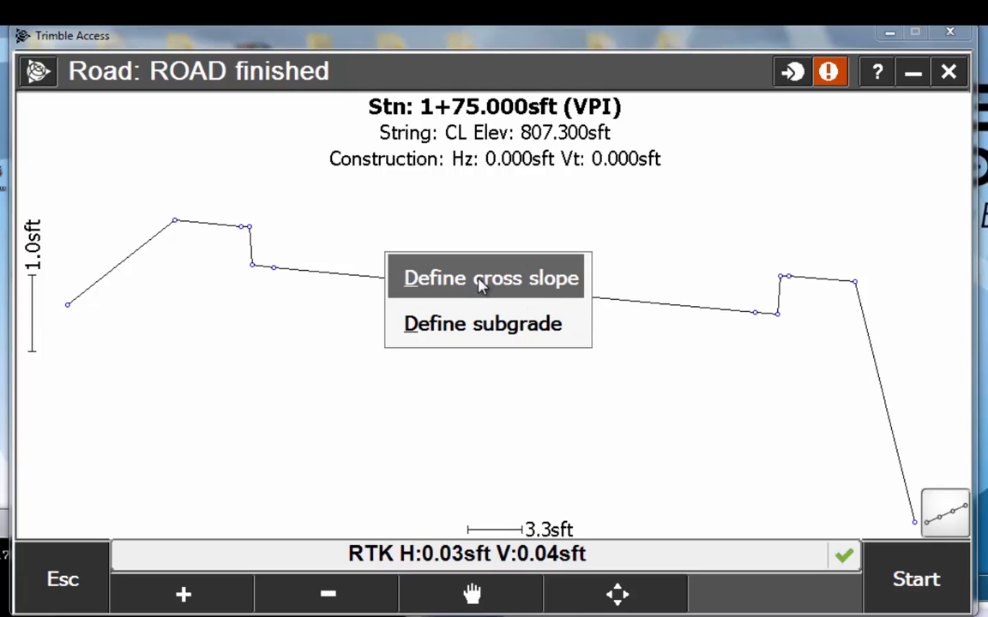
left_click(463, 330)
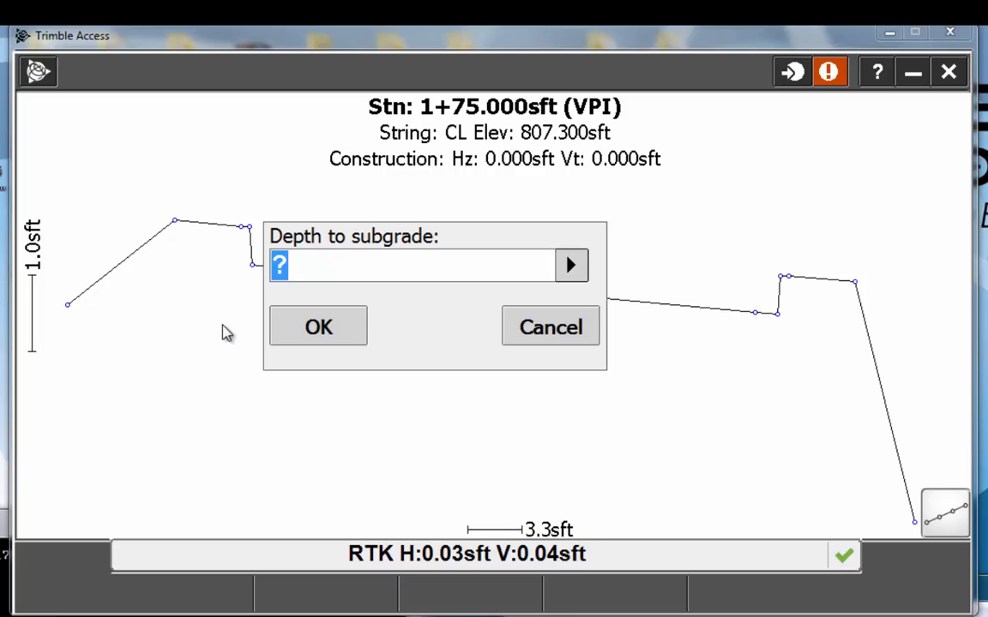
type("1.5")
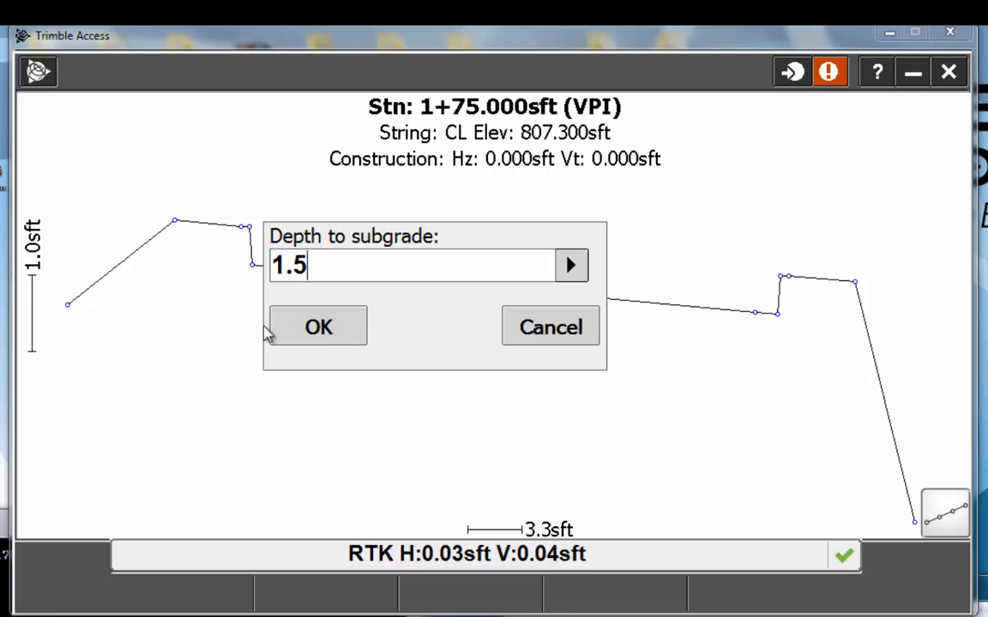
left_click(275, 334)
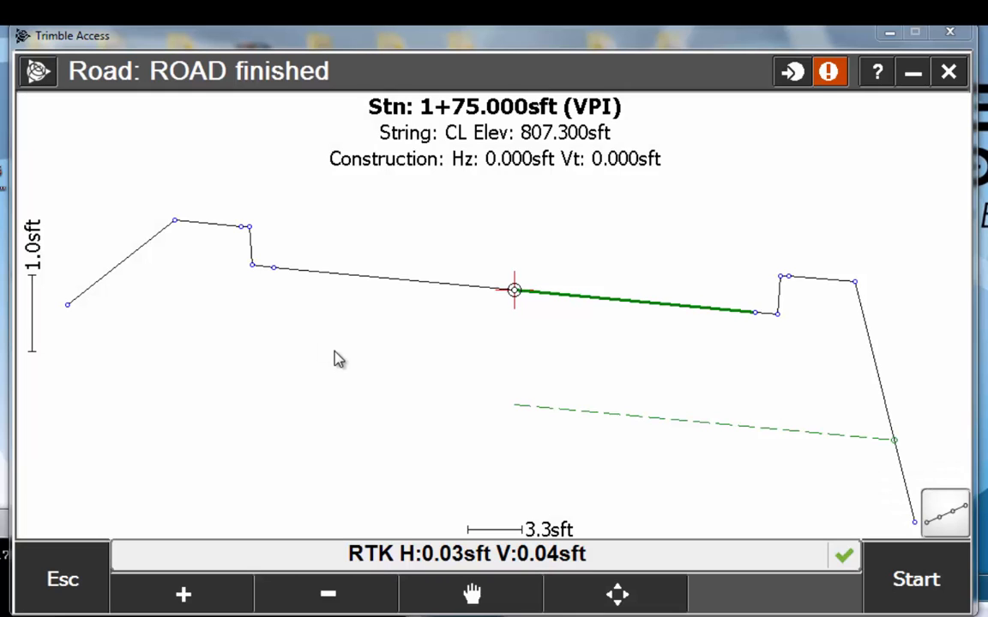
Examine the road's curve in plan view around station 1+75.000, and return to the stakeout setup
left_click(941, 512)
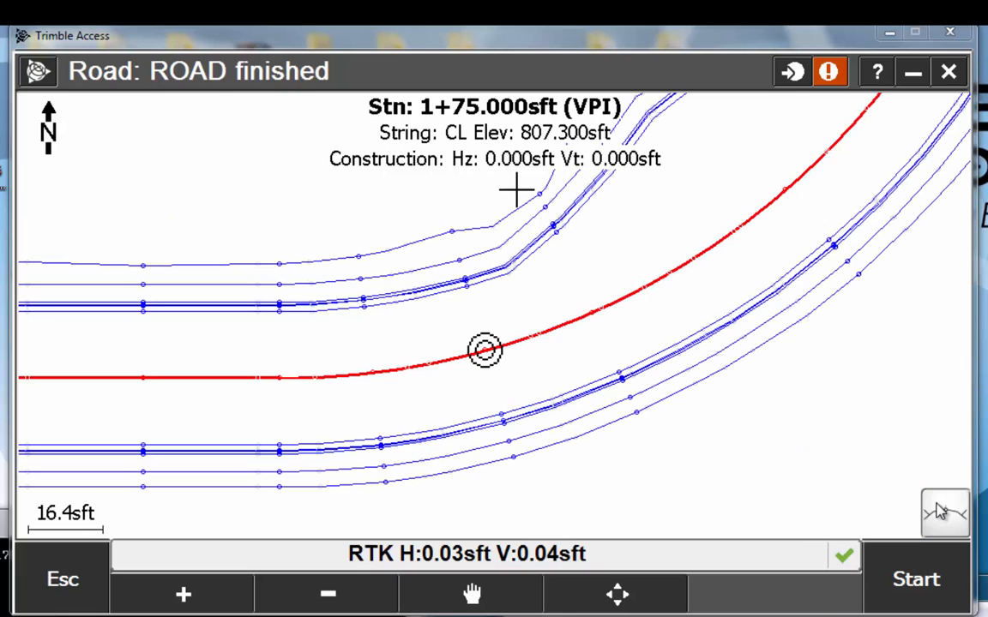
left_click(330, 593)
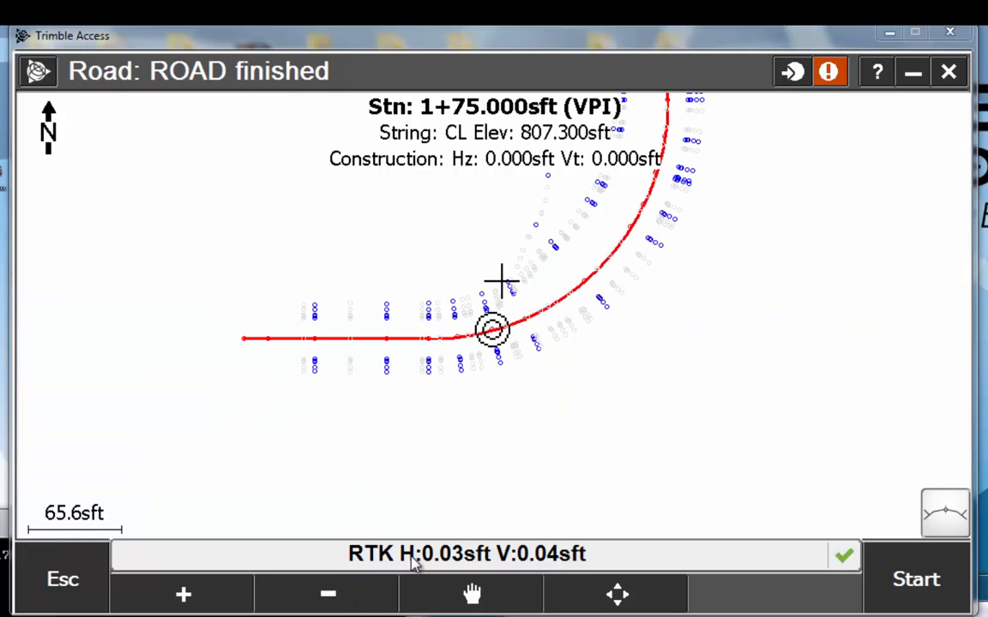
left_click(226, 603)
left_click(503, 601)
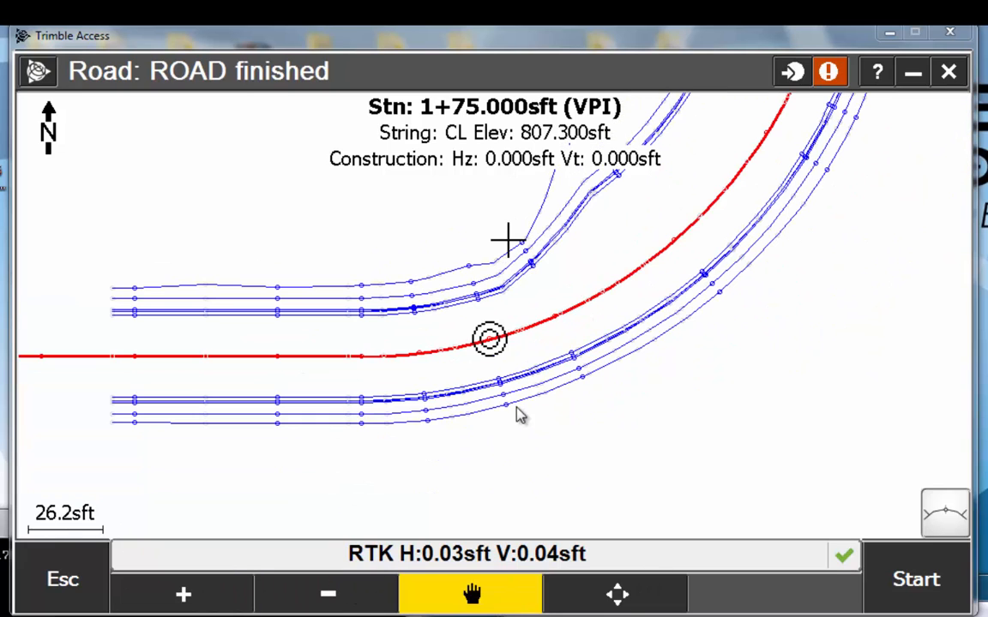
left_click_drag(534, 341, 425, 471)
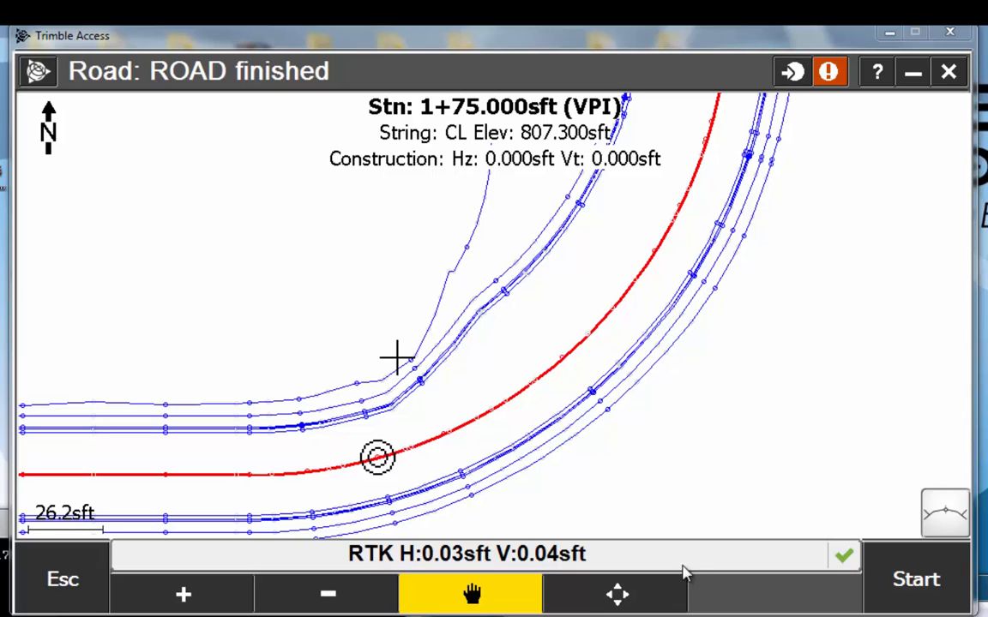
left_click(514, 597)
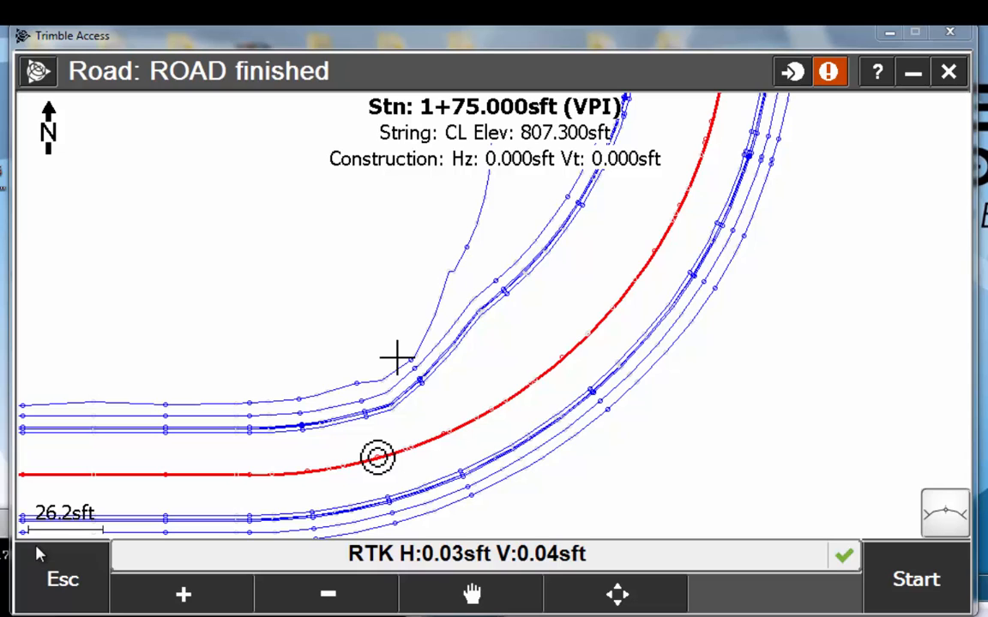
left_click(39, 586)
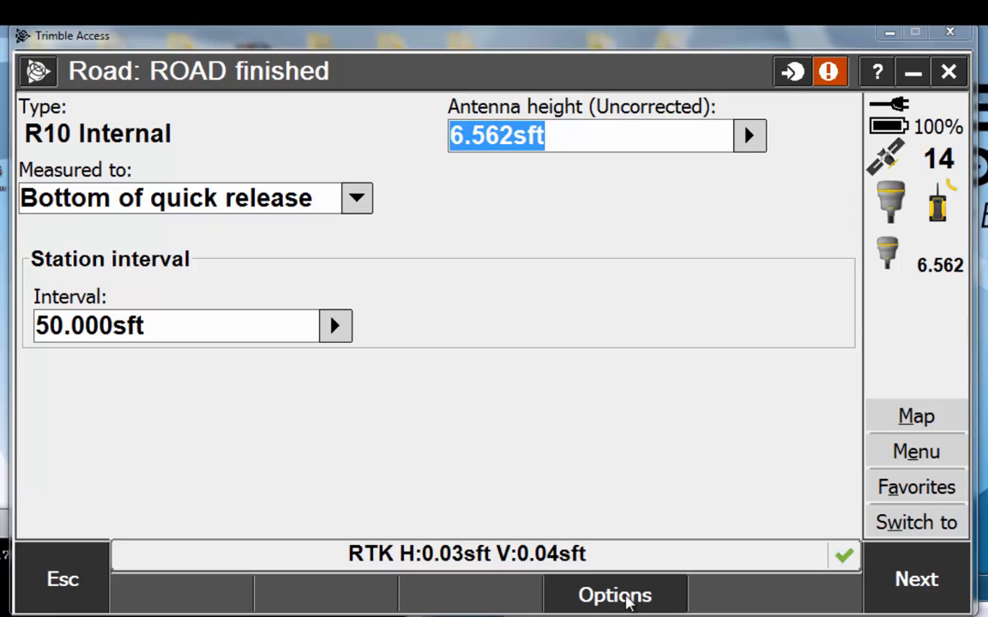
Include template assignment (T) stations in the available stations of the stakeout options and reopen the road plan
left_click(631, 598)
left_click(942, 509)
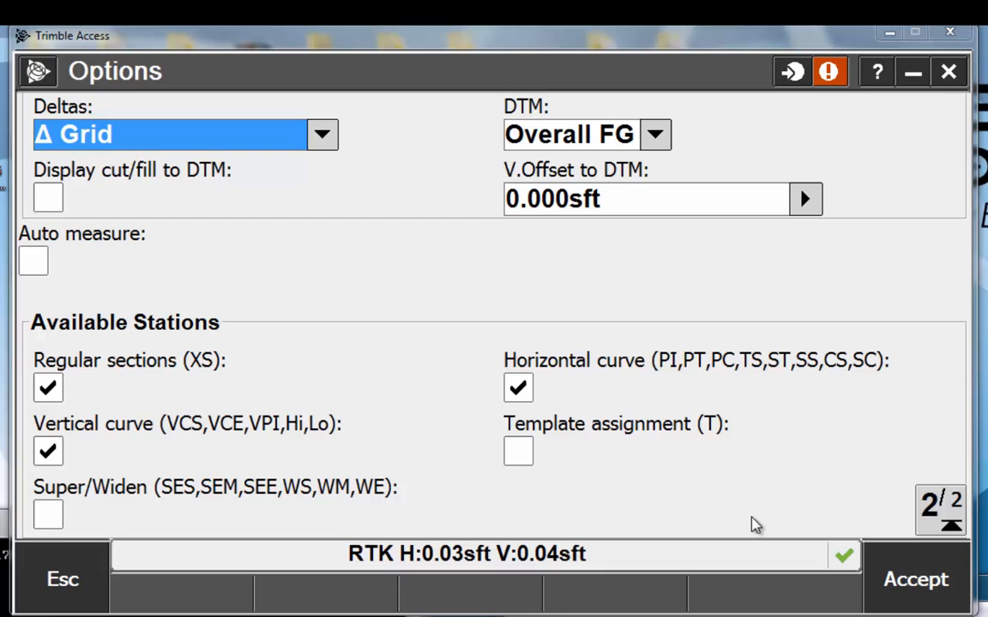
left_click(518, 451)
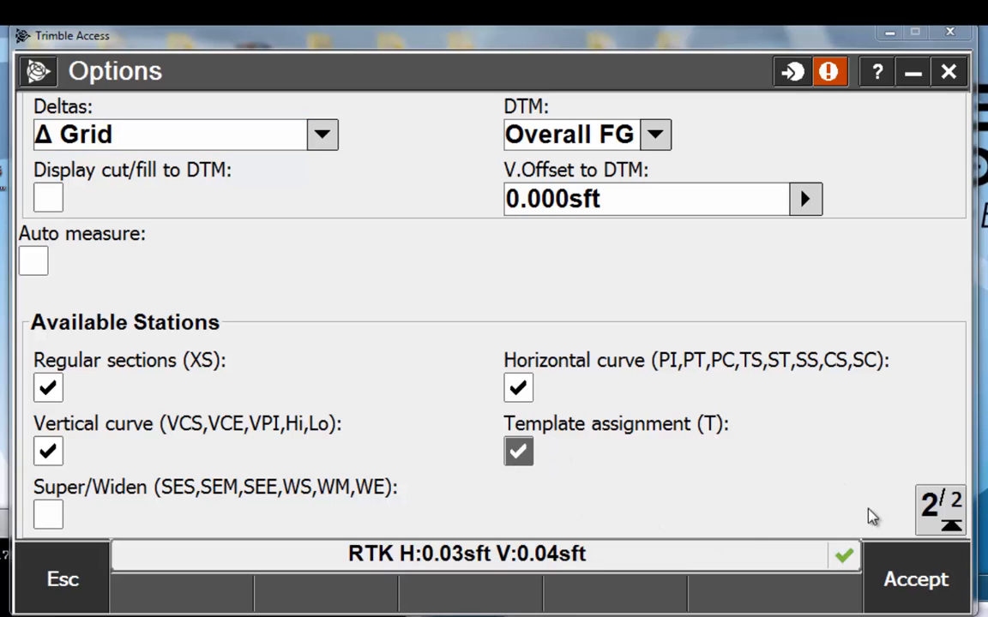
left_click(915, 582)
left_click(915, 586)
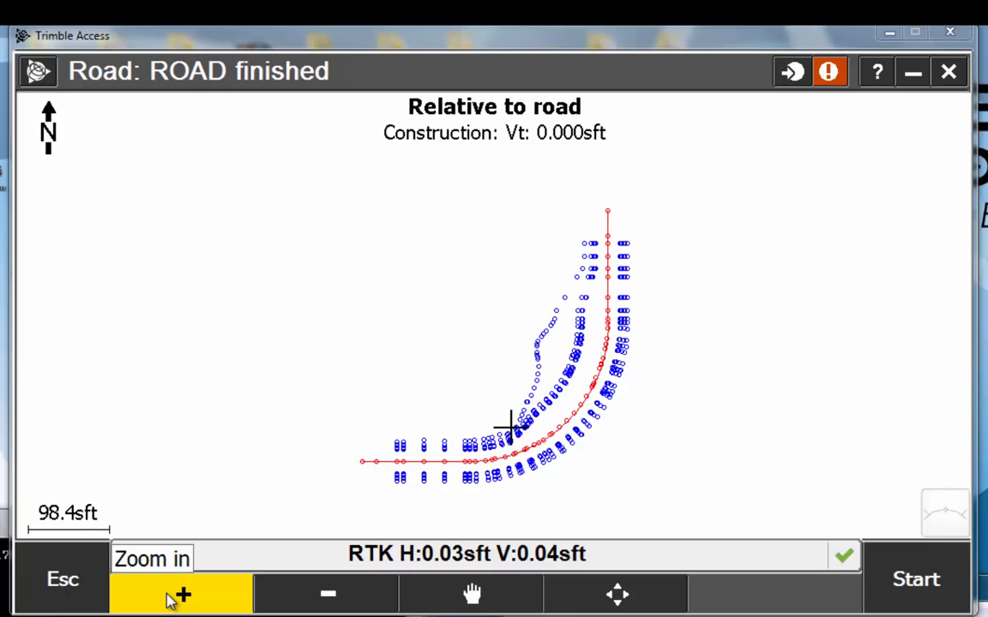
Examine the closely spaced string points along the inside of the road's curve in plan view
left_click(506, 437)
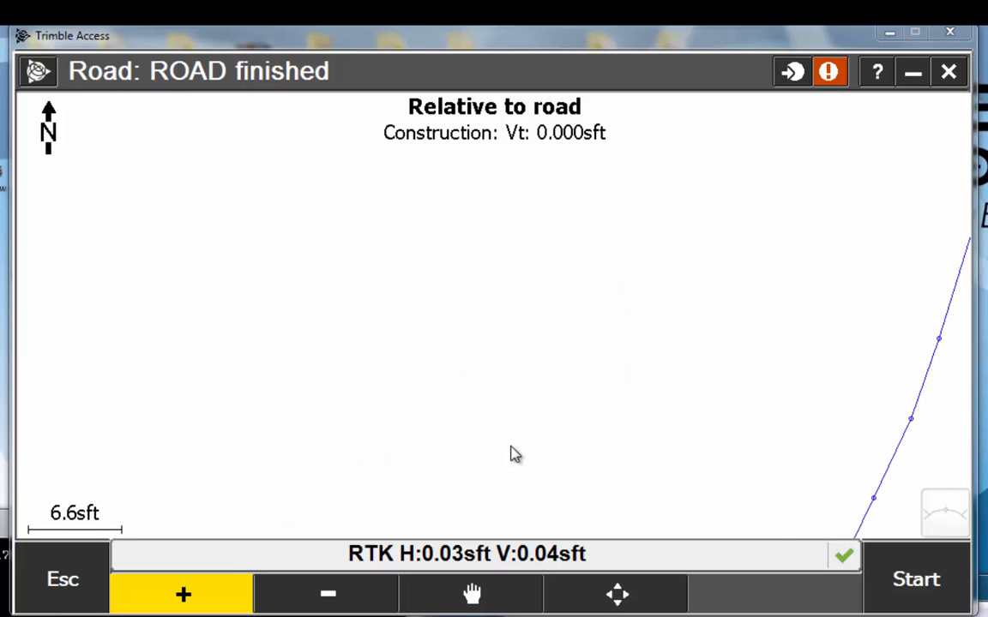
left_click(230, 592)
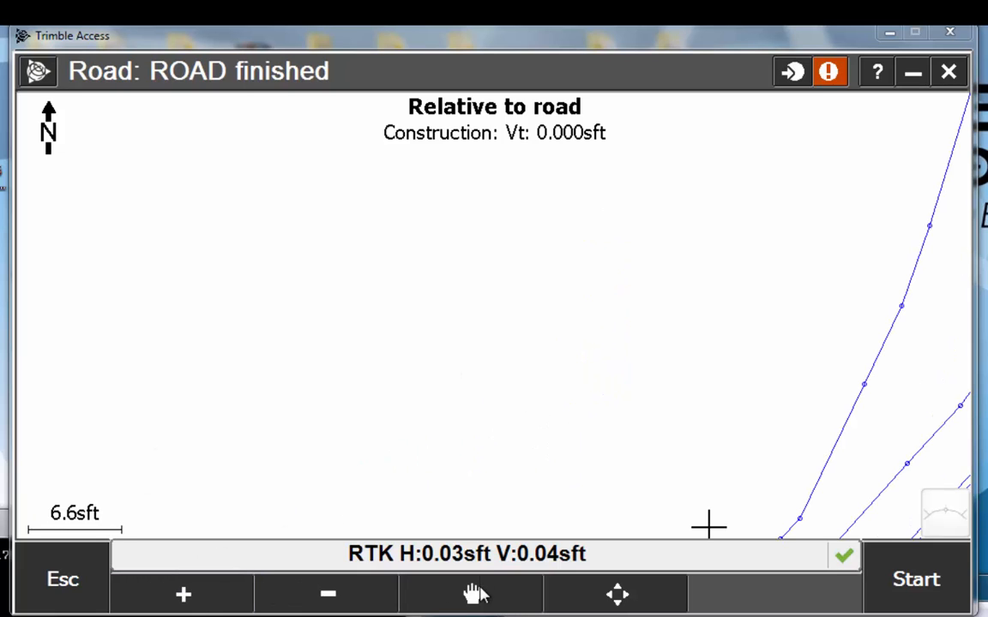
left_click(476, 594)
left_click_drag(609, 506, 379, 256)
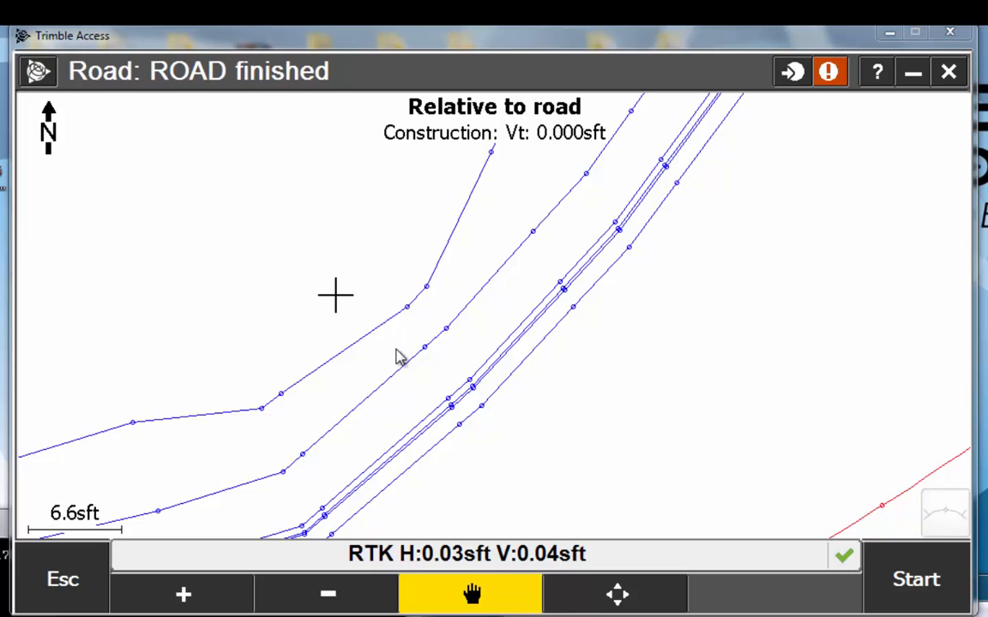
left_click_drag(400, 357, 346, 257)
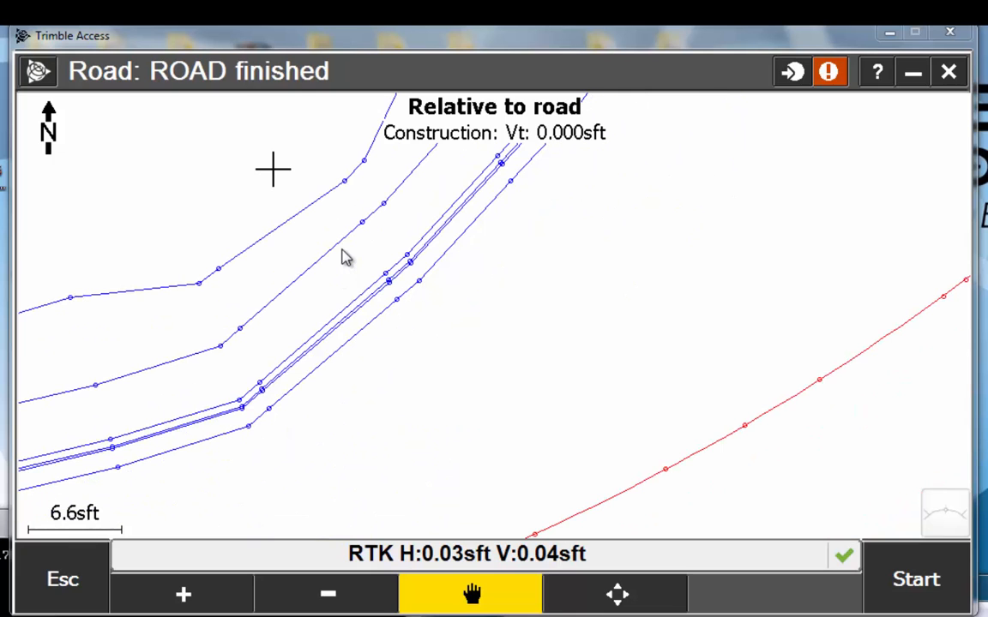
Return to the stakeout options and exclude template assignment (T) stations from the available stations
left_click(53, 577)
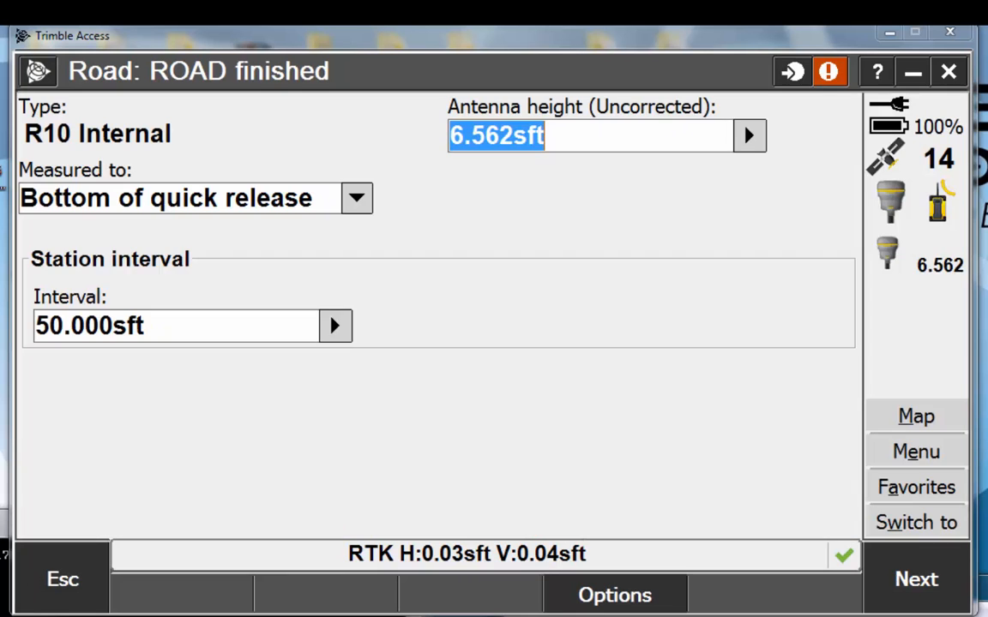
left_click(657, 592)
left_click(921, 514)
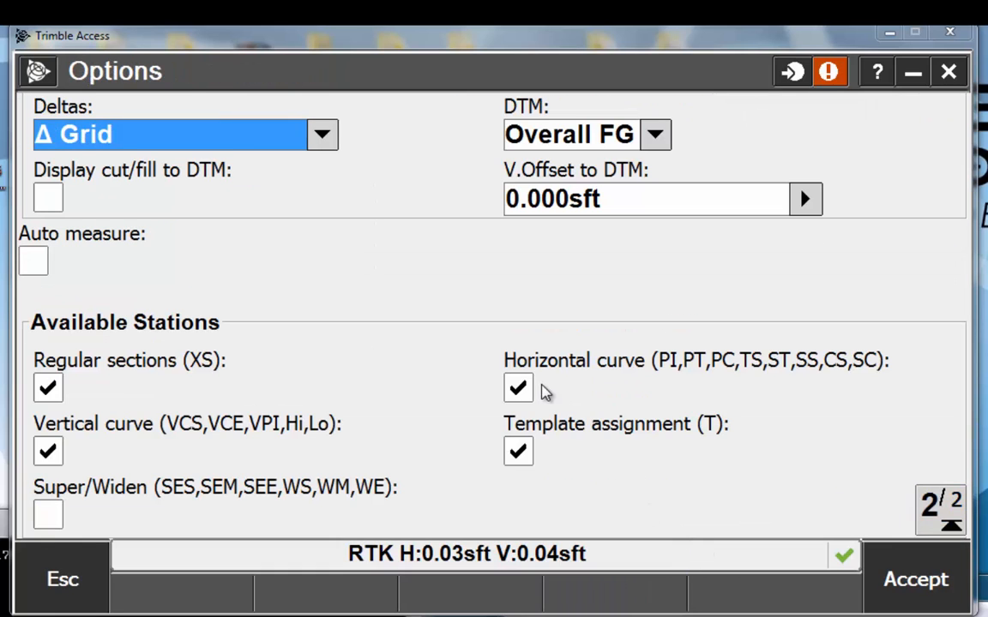
left_click(527, 468)
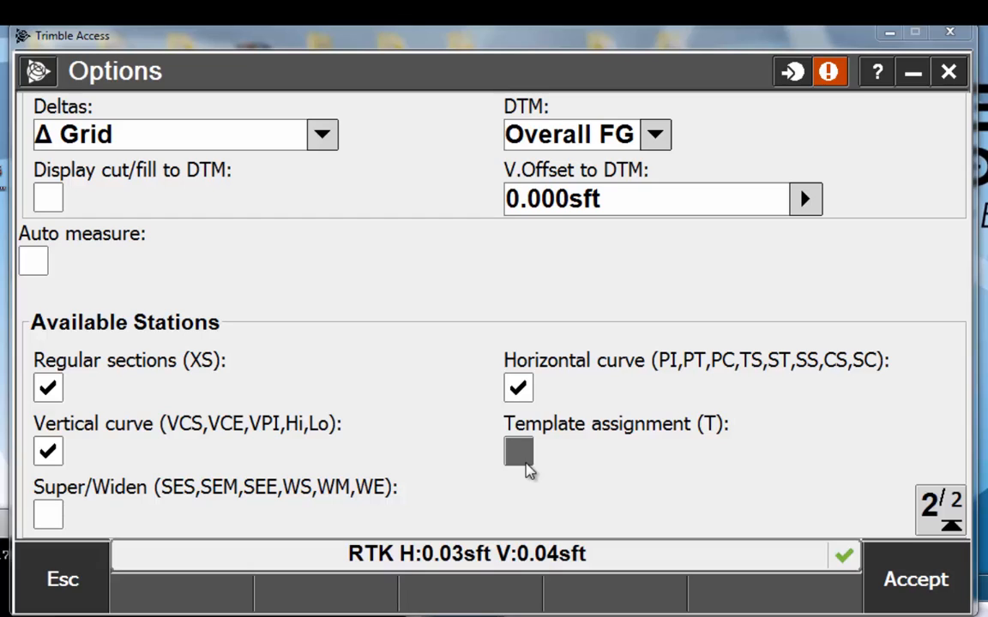